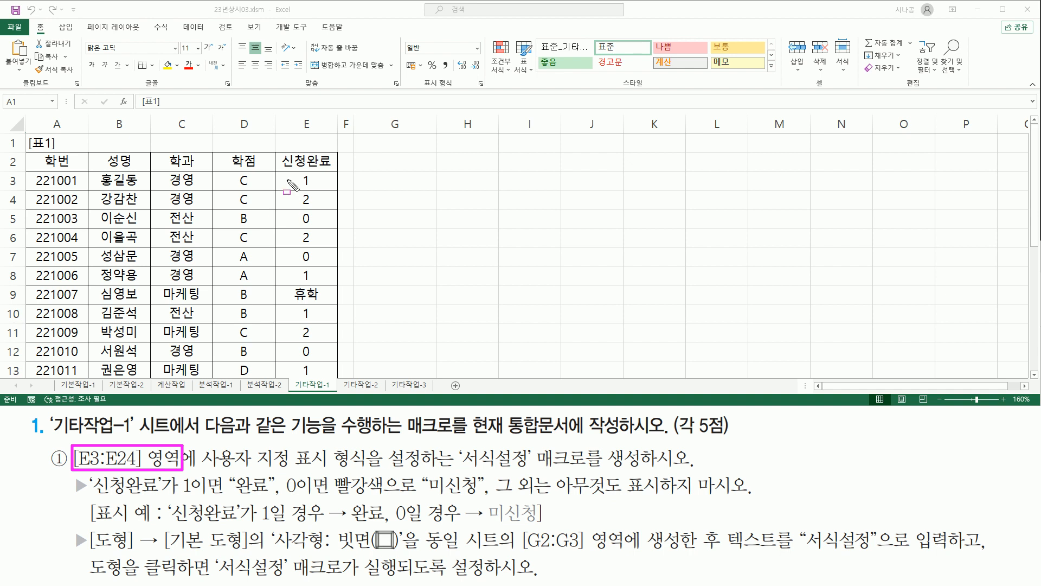
Read the 서식설정 macro requirements for E3:E24, including the display rules for 1, 0 and all other values.
mouse_move(280, 172)
mouse_down()
mouse_move(336, 191)
mouse_move(334, 376)
mouse_up()
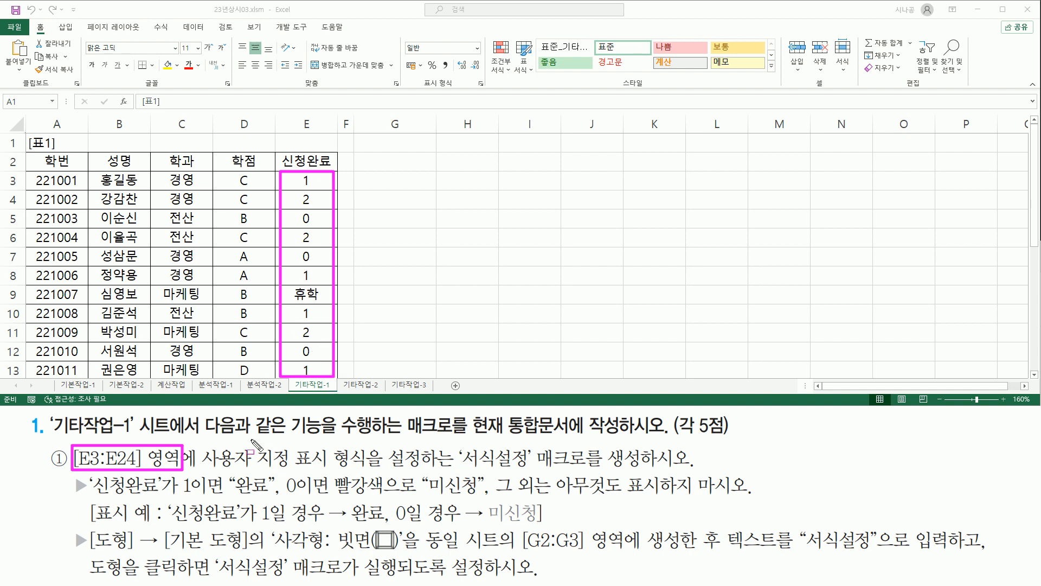
drag(201, 466, 363, 469)
drag(459, 467, 643, 467)
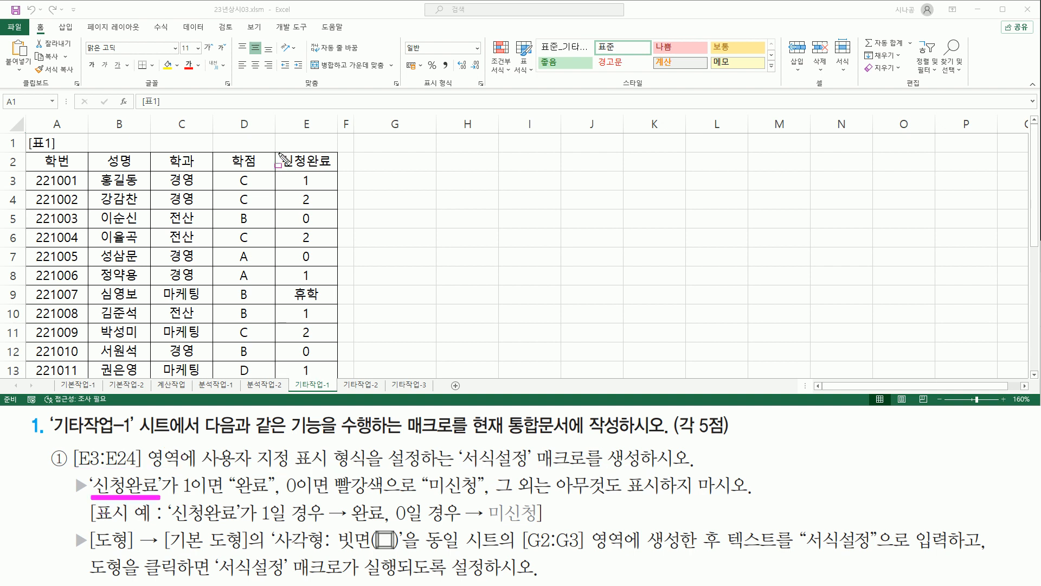
drag(278, 153, 339, 170)
mouse_move(180, 471)
mouse_down()
mouse_move(197, 498)
mouse_move(280, 498)
mouse_up()
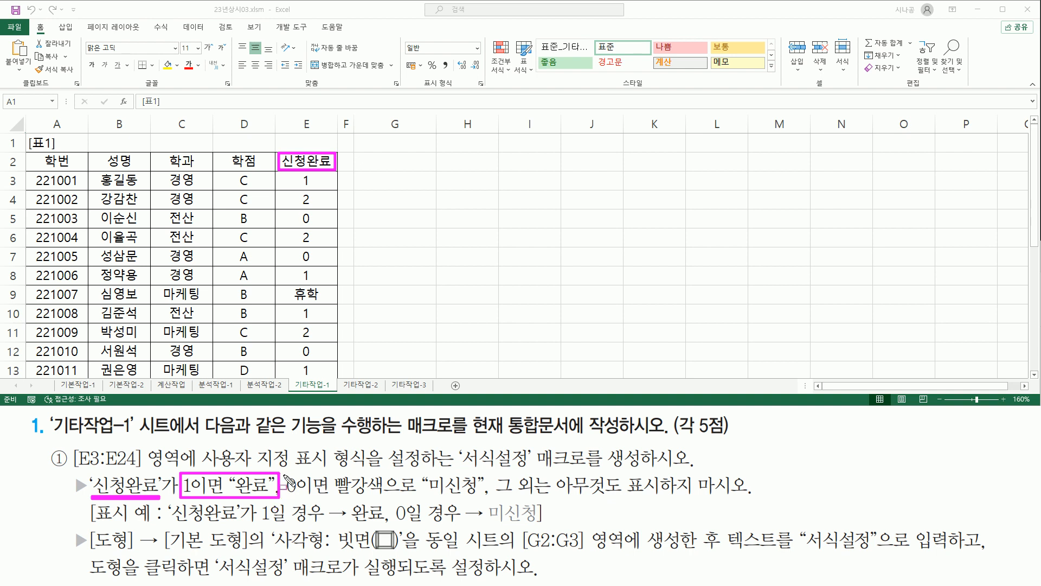
mouse_move(284, 470)
mouse_down()
mouse_move(298, 491)
mouse_move(321, 498)
mouse_move(480, 513)
mouse_move(488, 498)
mouse_up()
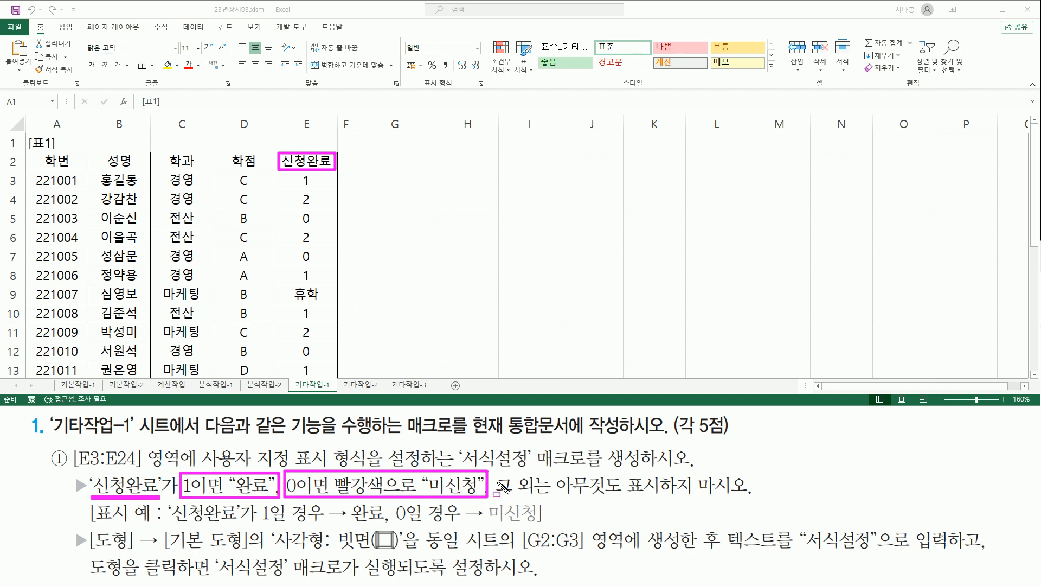
mouse_move(493, 472)
mouse_down()
mouse_move(572, 510)
mouse_move(554, 497)
mouse_move(760, 497)
mouse_up()
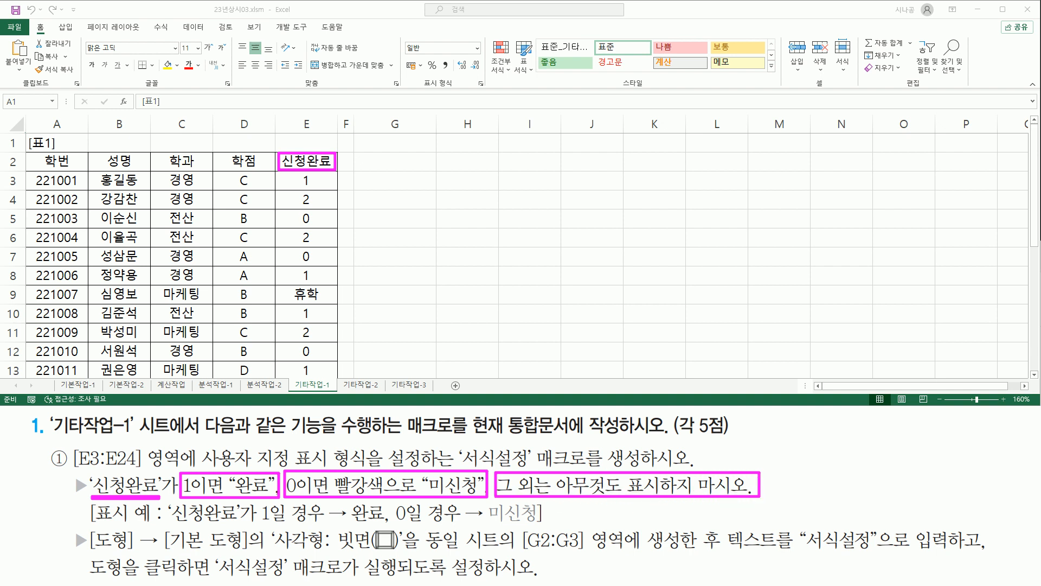
drag(600, 473, 625, 467)
key(Escape)
Review the 신청완료 column down to row 24 for its numeric and text entries.
click(319, 185)
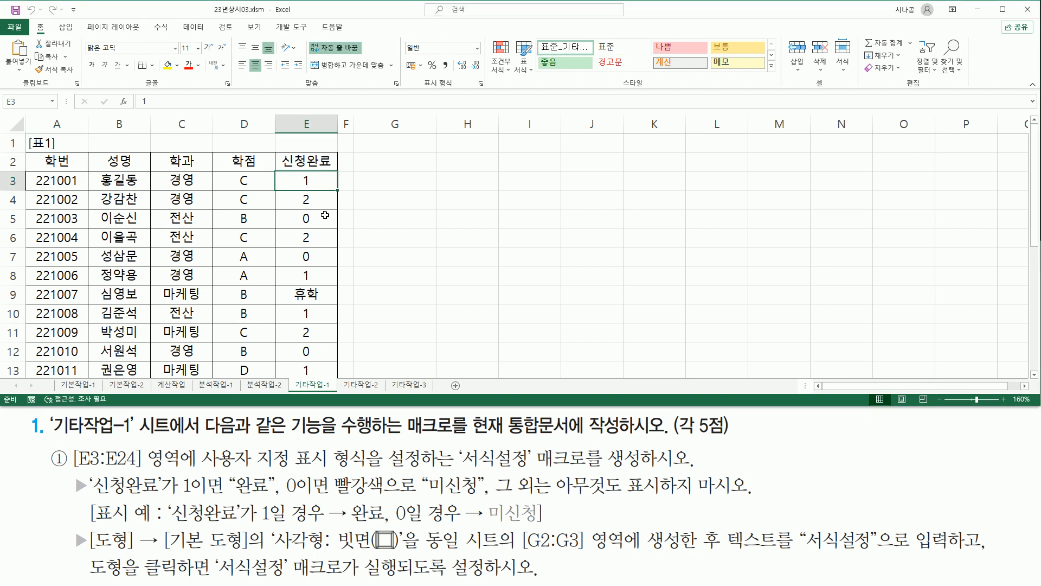
mouse_move(296, 177)
mouse_down()
mouse_move(321, 190)
mouse_move(319, 220)
mouse_move(297, 228)
mouse_up()
click(290, 286)
drag(297, 297, 292, 286)
key(Escape)
scroll(1034, 374, down, 3)
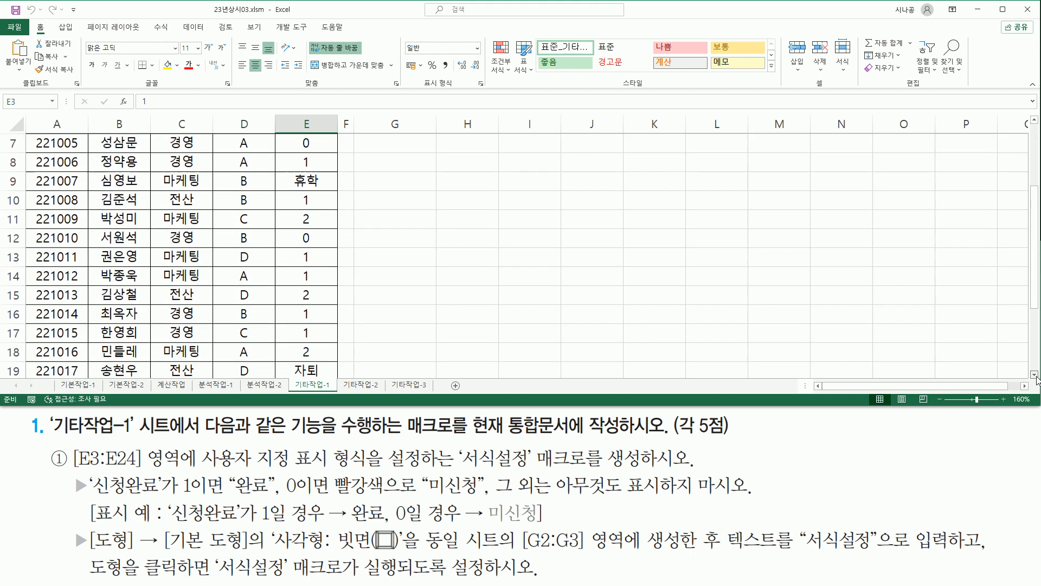
scroll(1037, 379, down, 4)
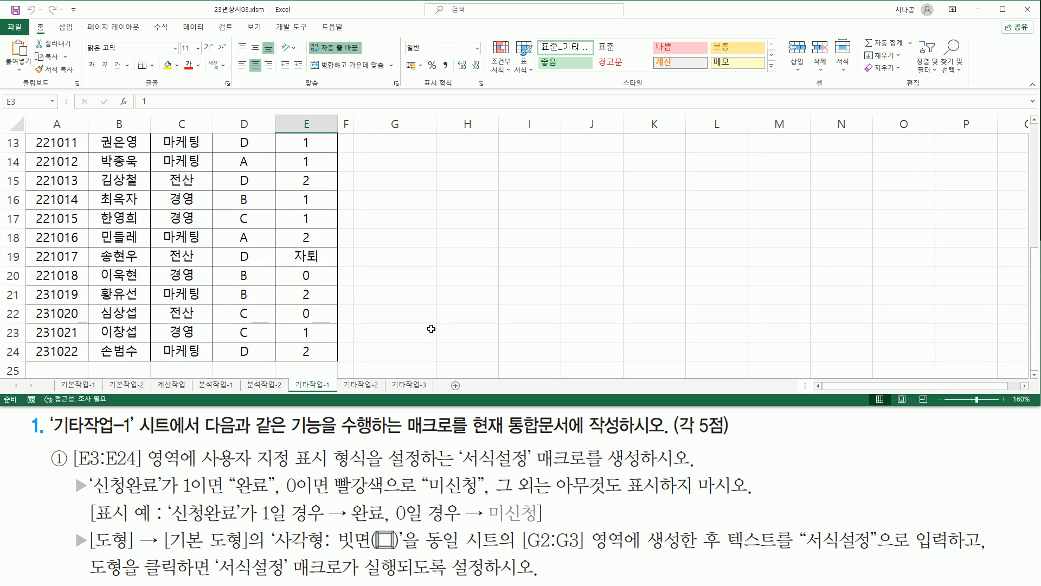
drag(279, 246, 327, 274)
key(Escape)
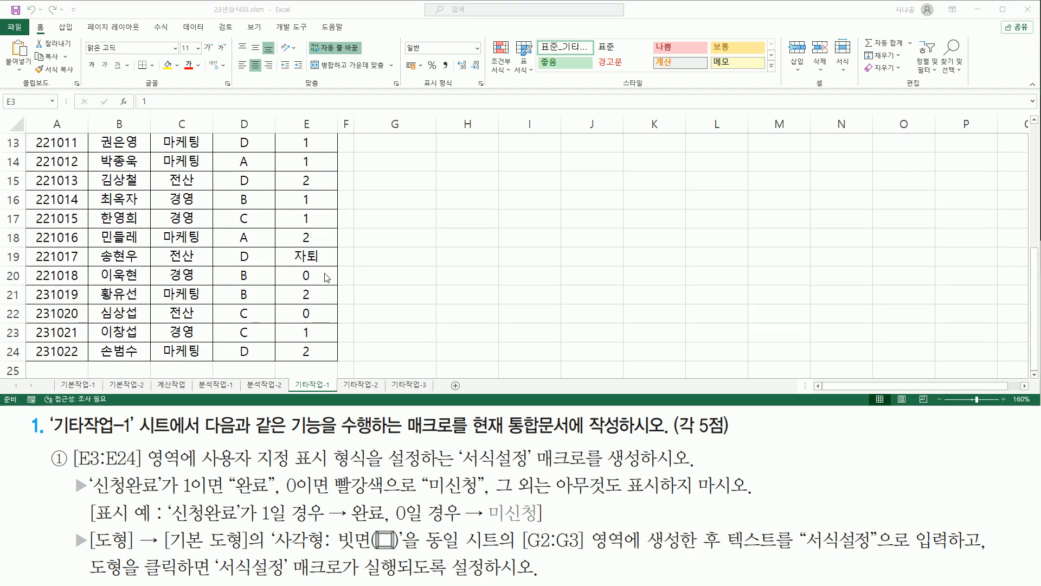
Compare the 신청완료 values in the table with the display rules for 1, 0 and everything else.
scroll(327, 278, up, 4)
key(ctrl+2)
drag(314, 193, 329, 167)
drag(177, 496, 268, 495)
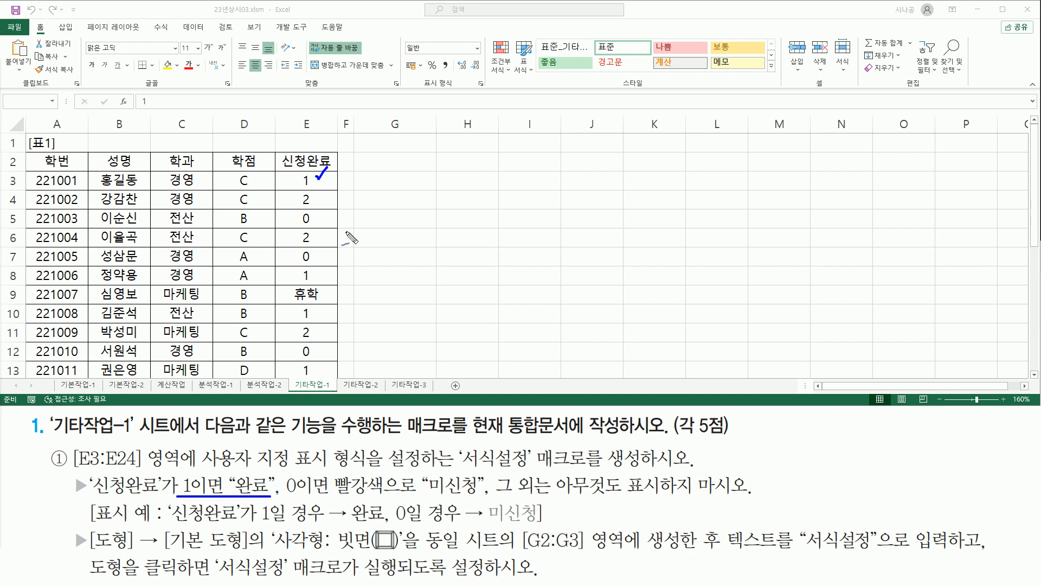
drag(314, 220, 331, 212)
drag(292, 500, 327, 496)
mouse_move(403, 494)
mouse_down()
mouse_move(332, 486)
mouse_move(428, 469)
mouse_move(493, 486)
mouse_move(458, 500)
mouse_move(391, 497)
mouse_up()
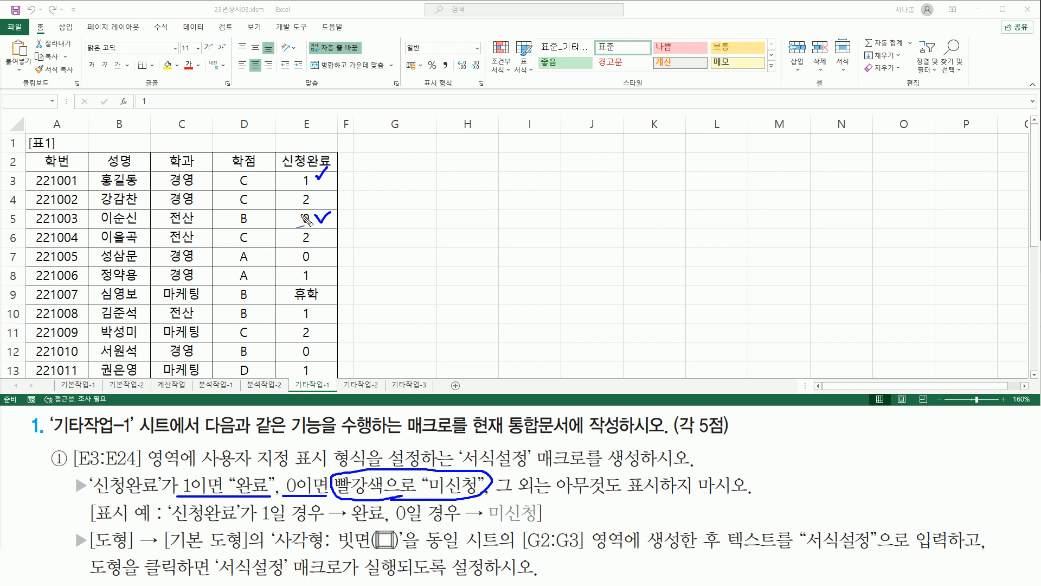
drag(491, 493, 555, 500)
mouse_move(618, 504)
mouse_down()
mouse_move(663, 495)
mouse_move(666, 470)
mouse_move(637, 516)
mouse_move(621, 513)
mouse_up()
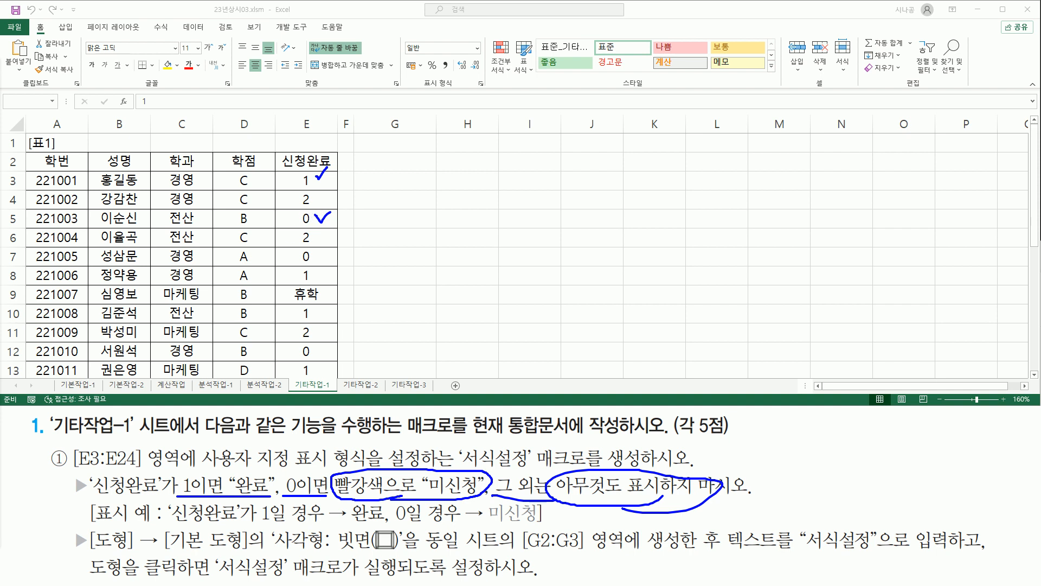
drag(291, 192, 330, 207)
mouse_move(288, 284)
mouse_down()
mouse_move(298, 297)
mouse_move(340, 302)
mouse_up()
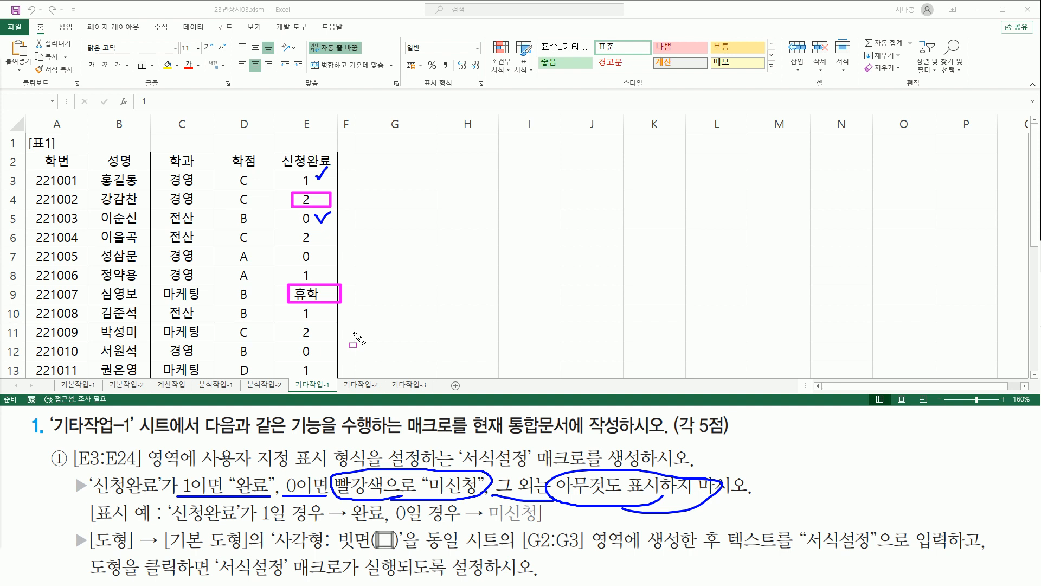
drag(228, 471, 277, 499)
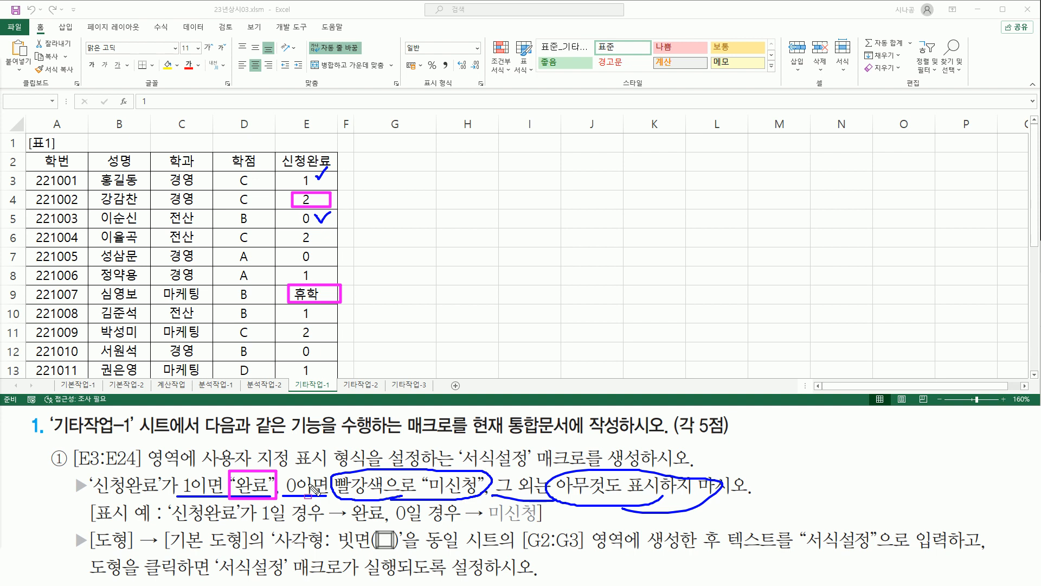
key(e)
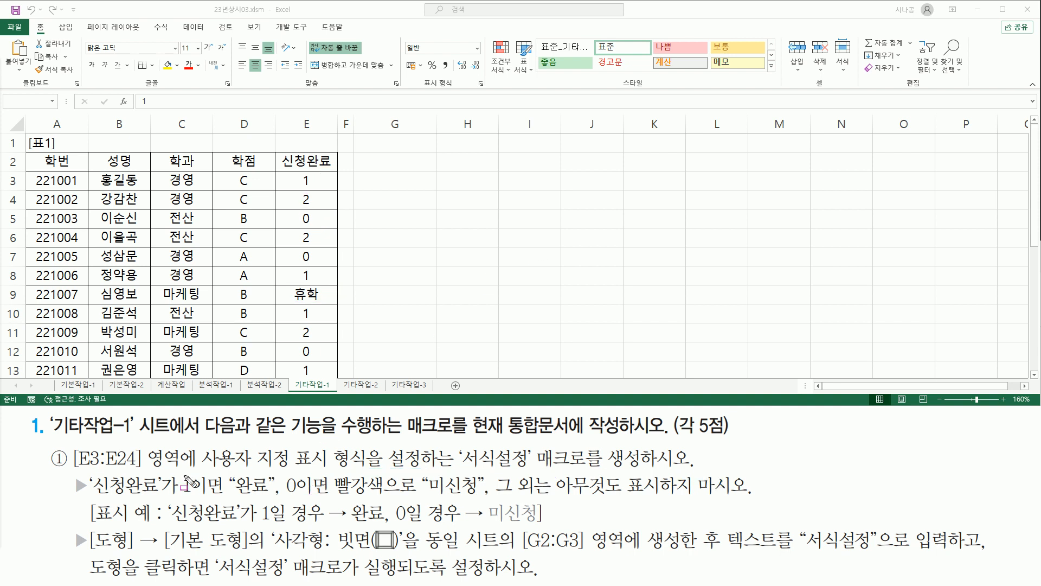
mouse_move(181, 472)
mouse_down()
mouse_move(187, 497)
mouse_move(275, 498)
mouse_up()
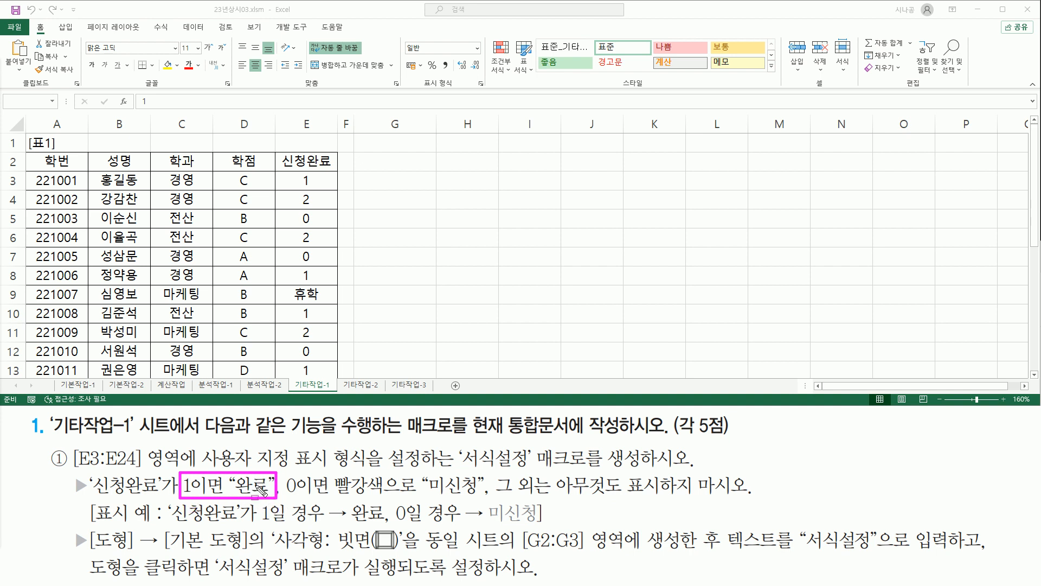
key(Escape)
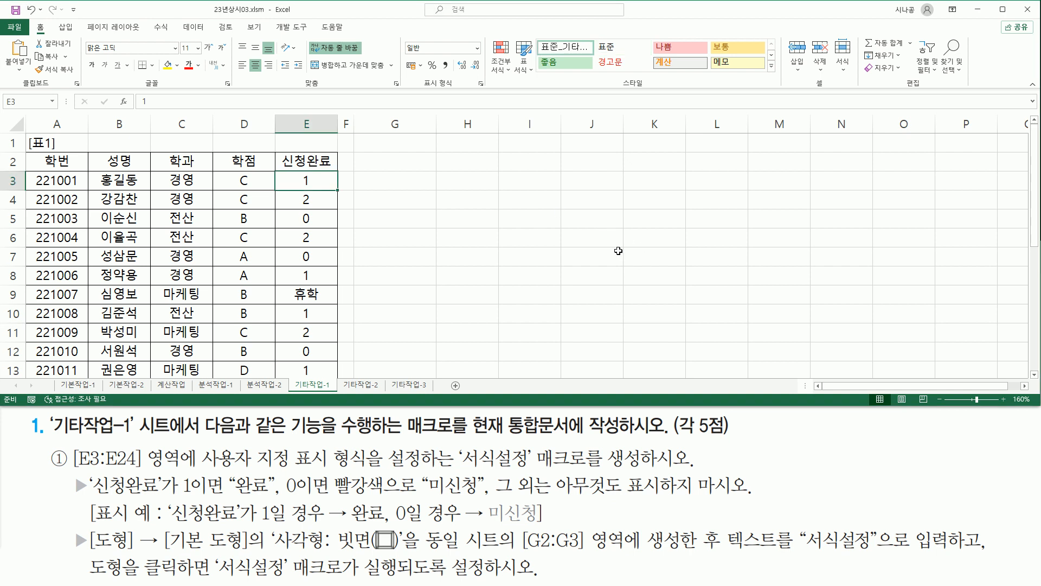
Write the draft format code [=1]"완료" ; [빨강][=0]"미신청" ; "" ; "" as text in cell J6.
click(608, 241)
text([=1)
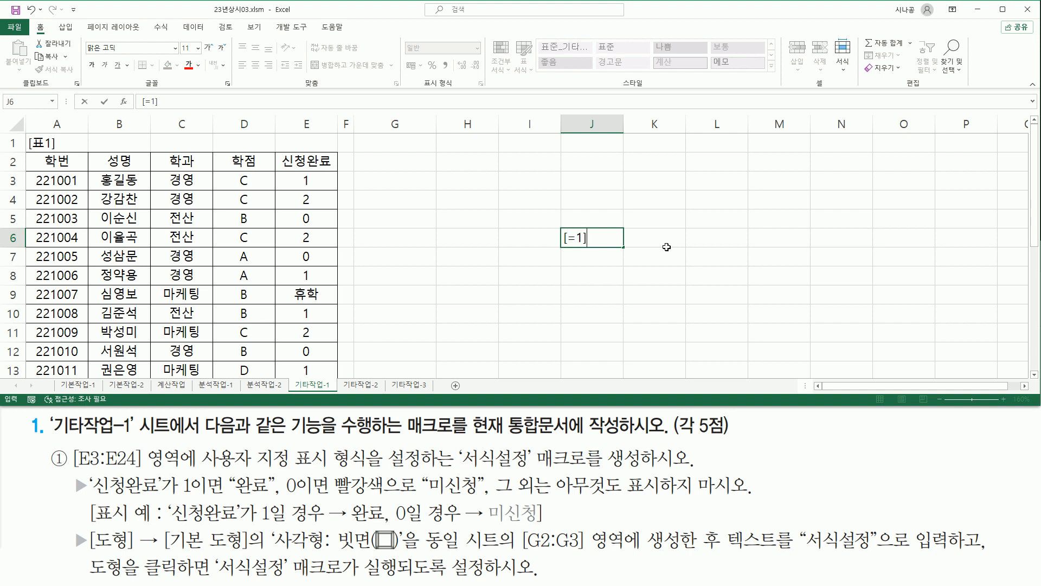
text(]"완료" ;)
mouse_move(281, 496)
mouse_down()
mouse_move(343, 487)
mouse_move(483, 494)
mouse_up()
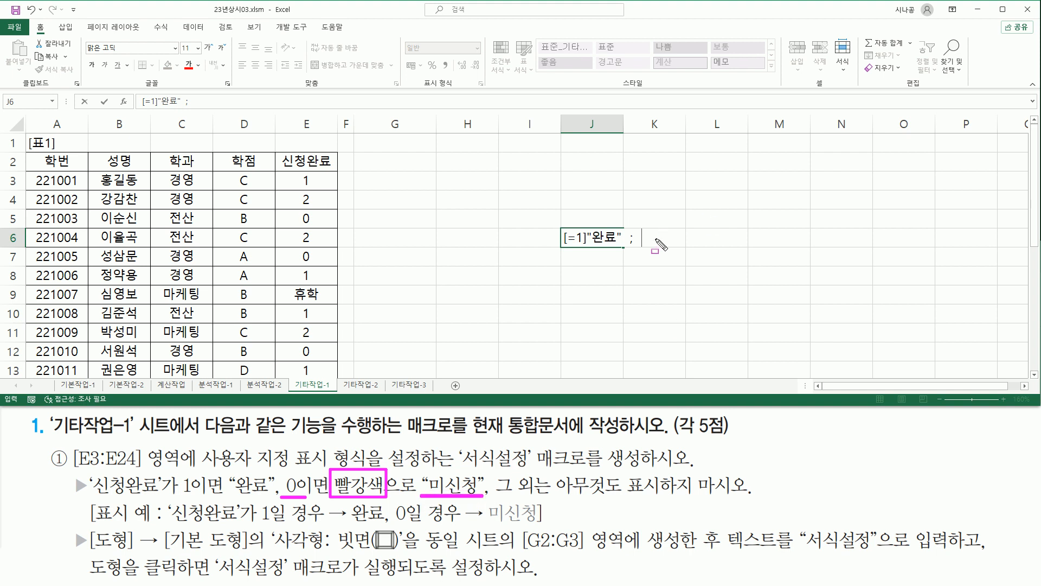
key(Escape)
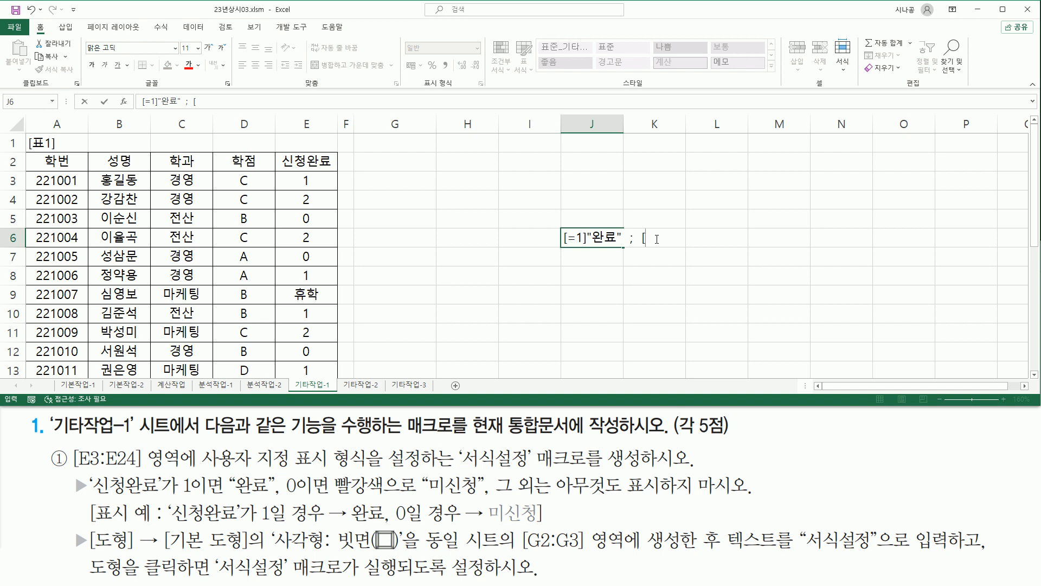
text(빨강)
text(시미신처)
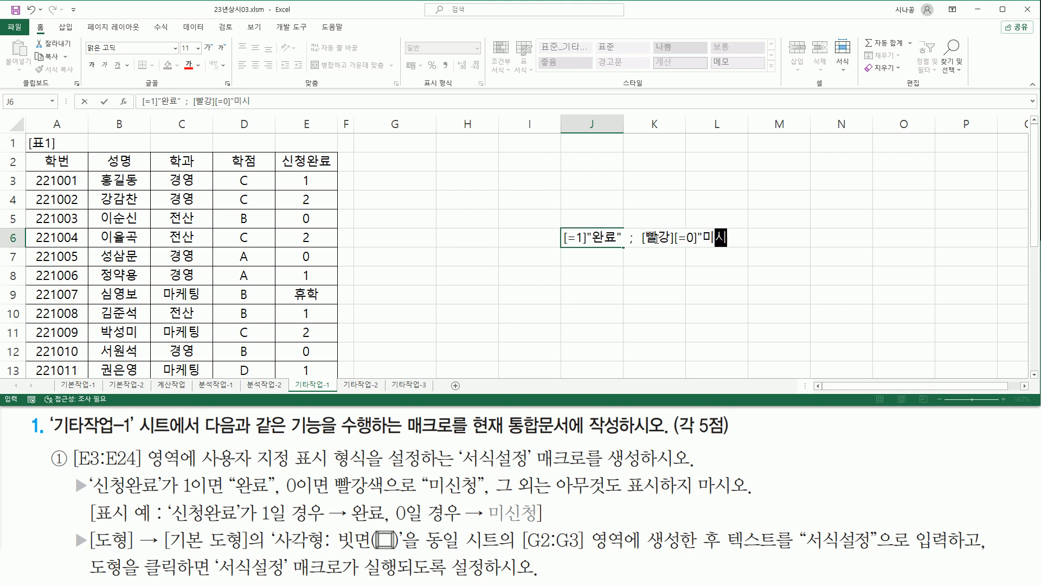
text(" ;)
drag(565, 245, 590, 245)
drag(678, 245, 698, 246)
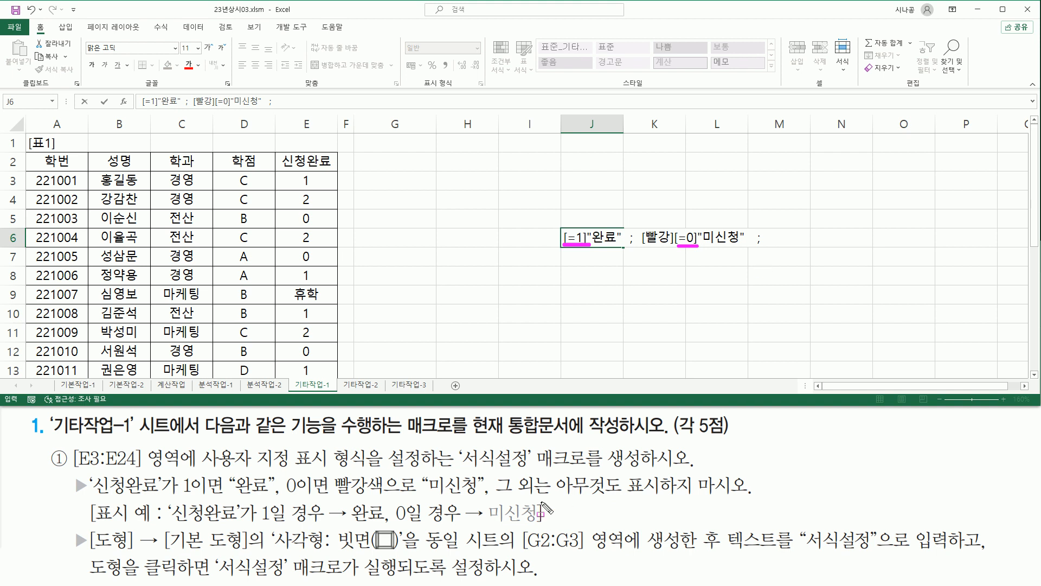
mouse_move(489, 495)
mouse_down()
mouse_move(728, 496)
mouse_move(758, 471)
mouse_up()
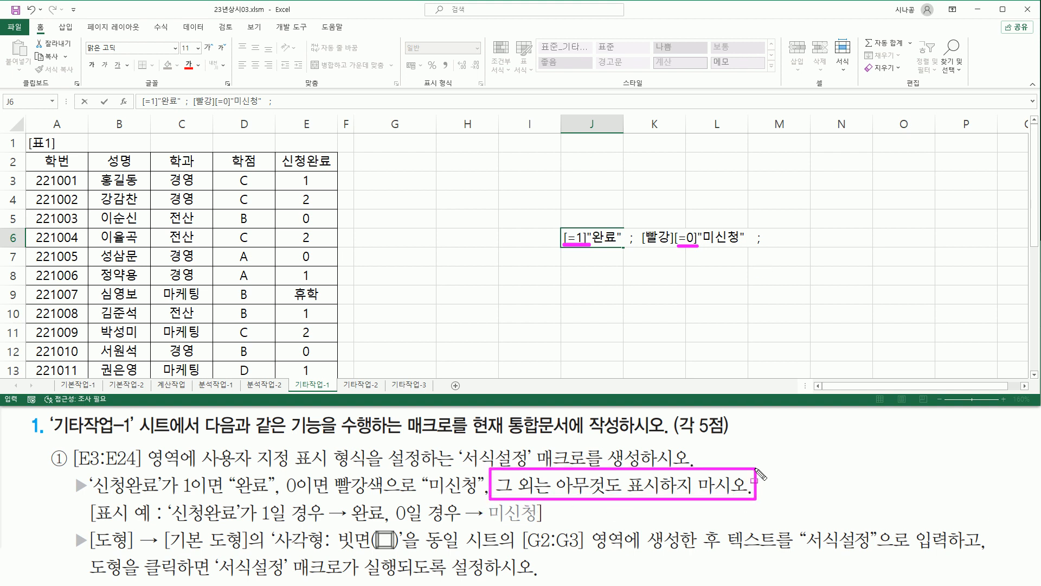
key(Escape)
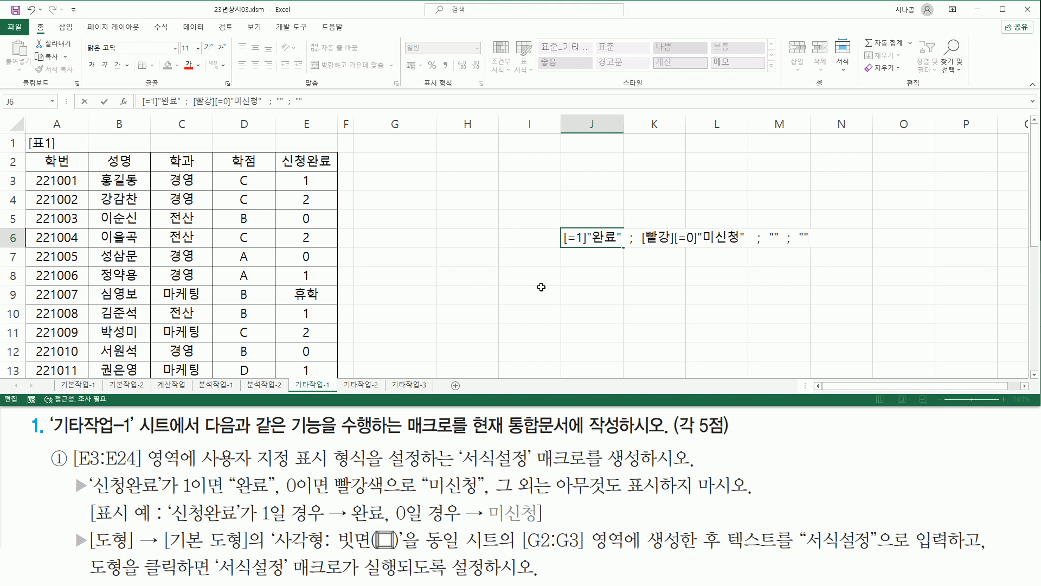
click(541, 287)
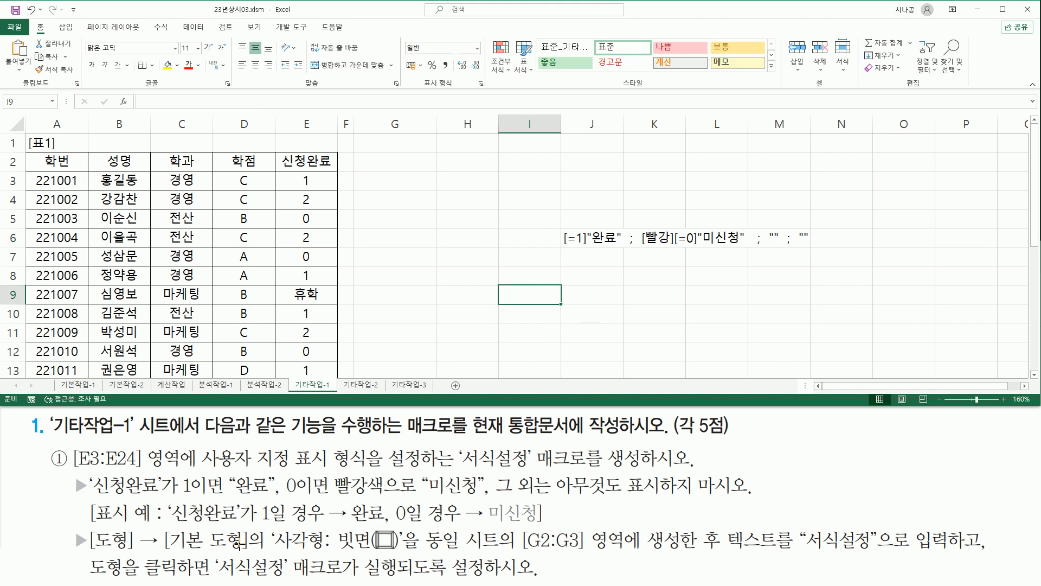
Read the requirements for the macro shape: its type, its G2:G3 location, its text and the macro it runs.
mouse_move(88, 551)
mouse_down()
mouse_move(255, 543)
mouse_move(405, 553)
mouse_up()
drag(523, 552, 684, 553)
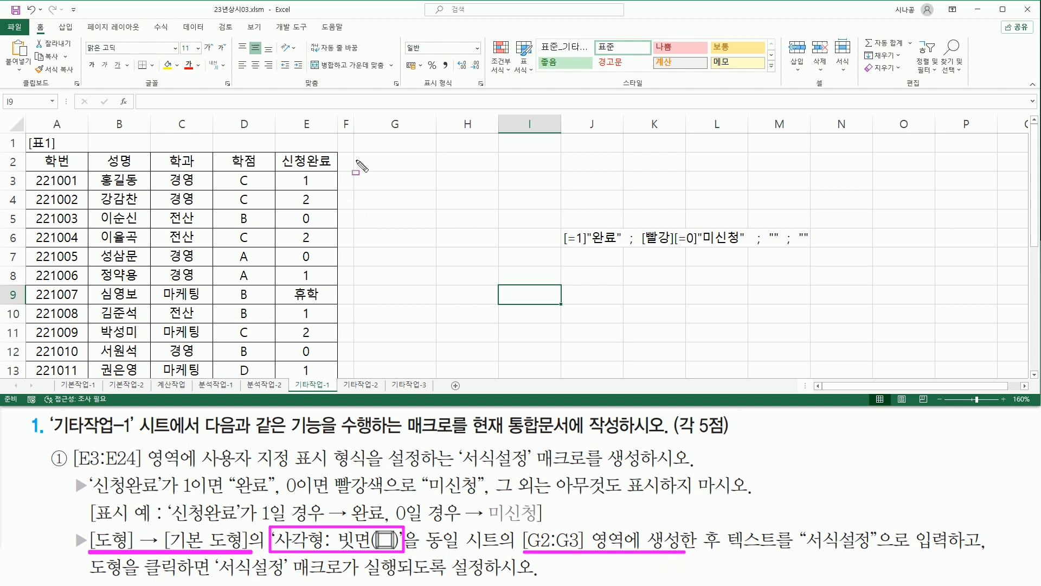
mouse_move(355, 154)
mouse_down()
mouse_move(359, 167)
mouse_move(436, 192)
mouse_up()
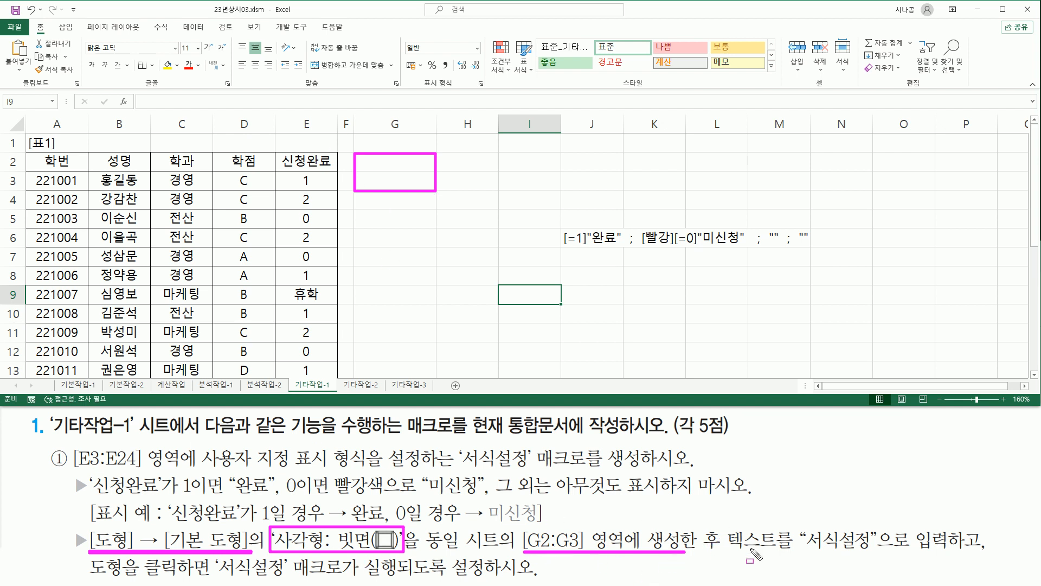
drag(723, 524, 950, 553)
drag(88, 576, 487, 577)
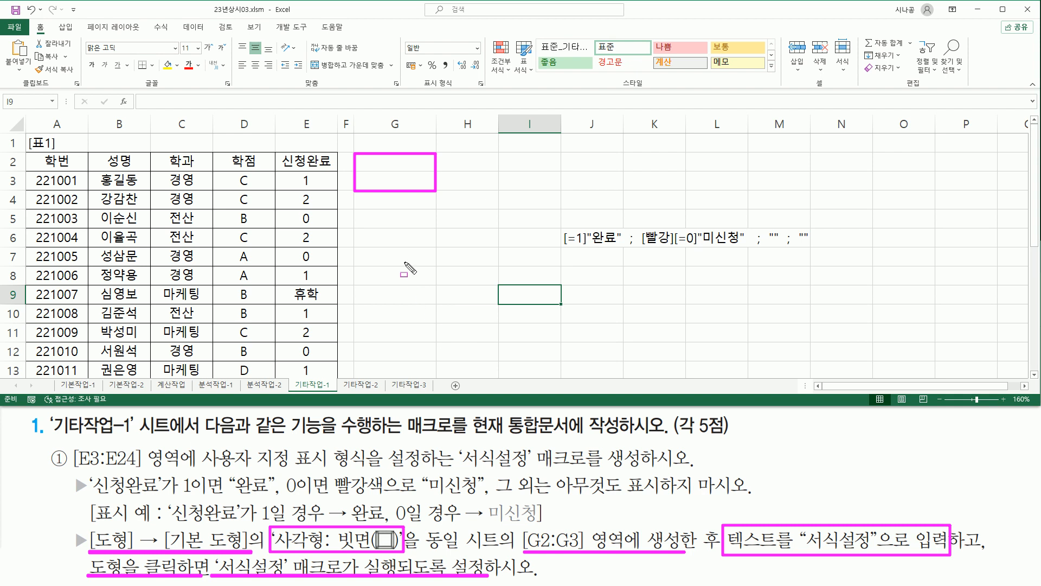
key(Escape)
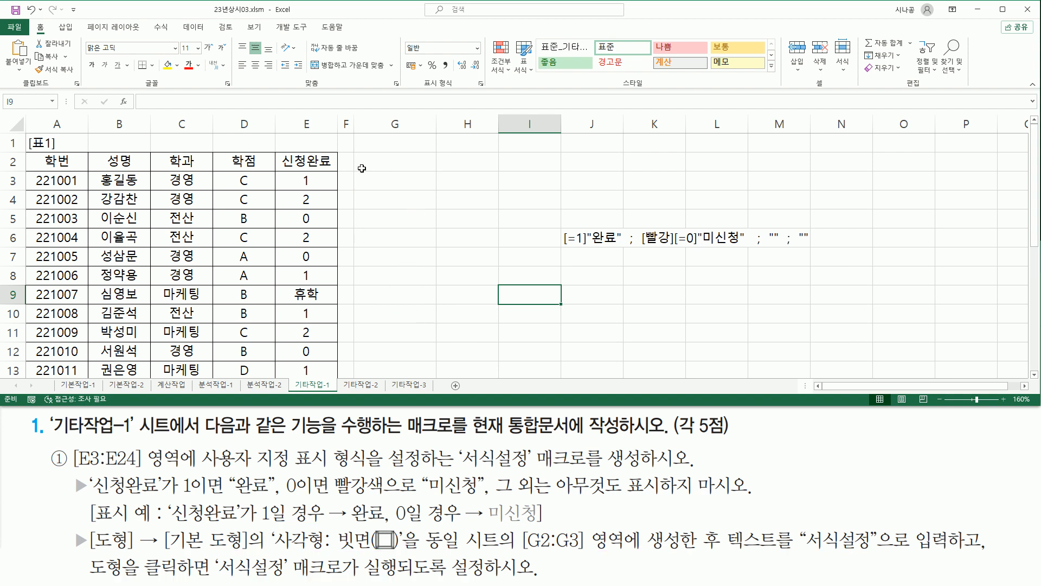
Insert the basic shape 사각형: 빗면 so that it fills cells G2:G3.
click(66, 27)
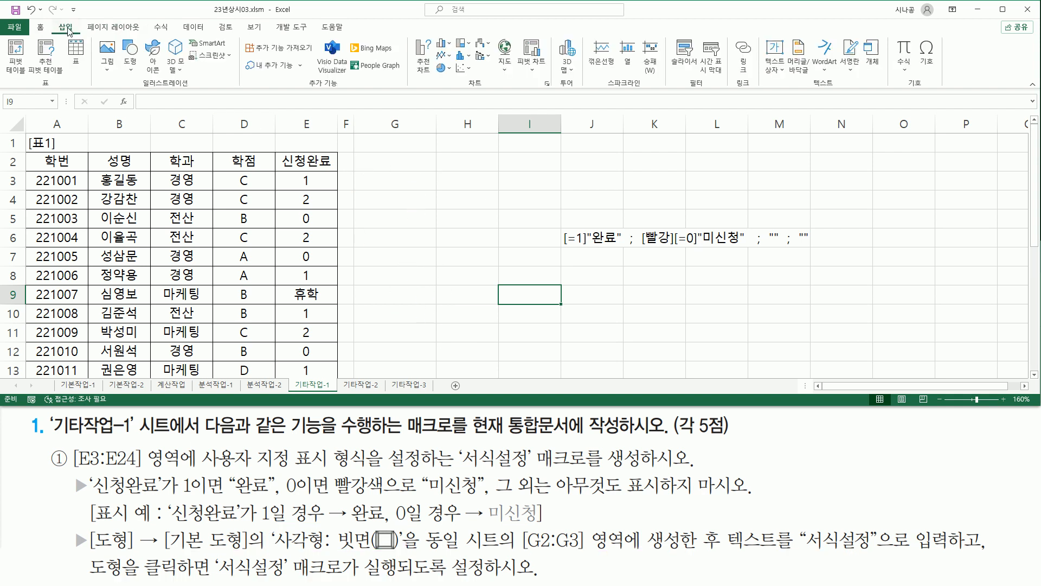
drag(120, 36, 140, 80)
key(Escape)
click(134, 70)
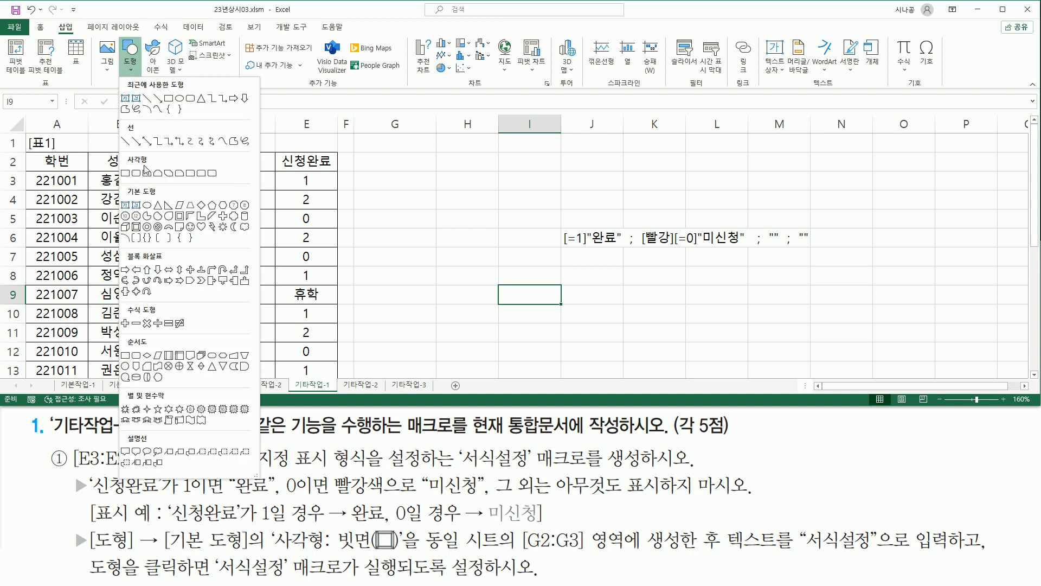
click(136, 228)
drag(354, 153, 436, 190)
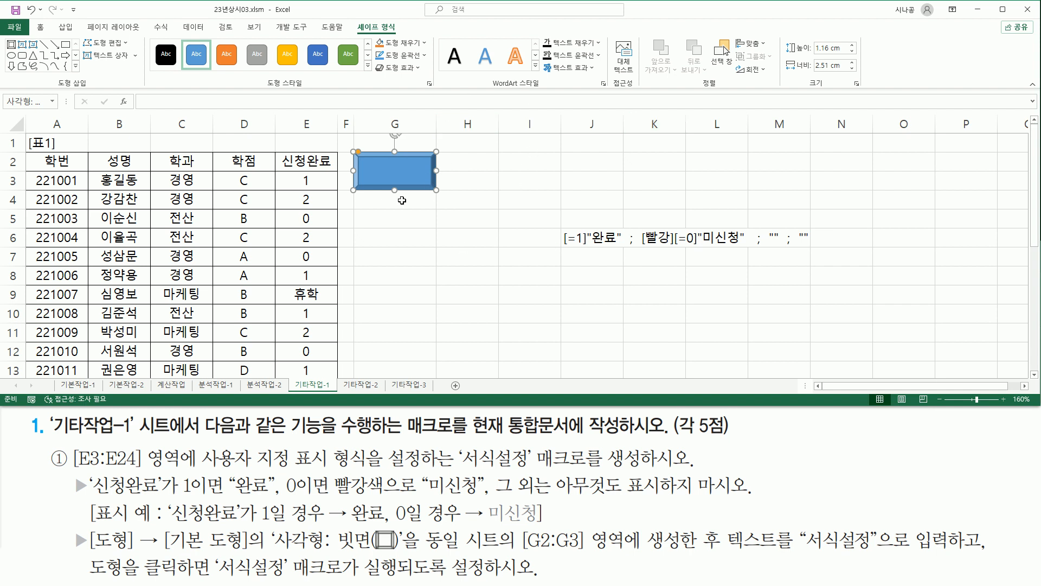
Assign a macro named 서식설정 to the bevel shape over G2:G3 and choose to record it.
right_click(413, 172)
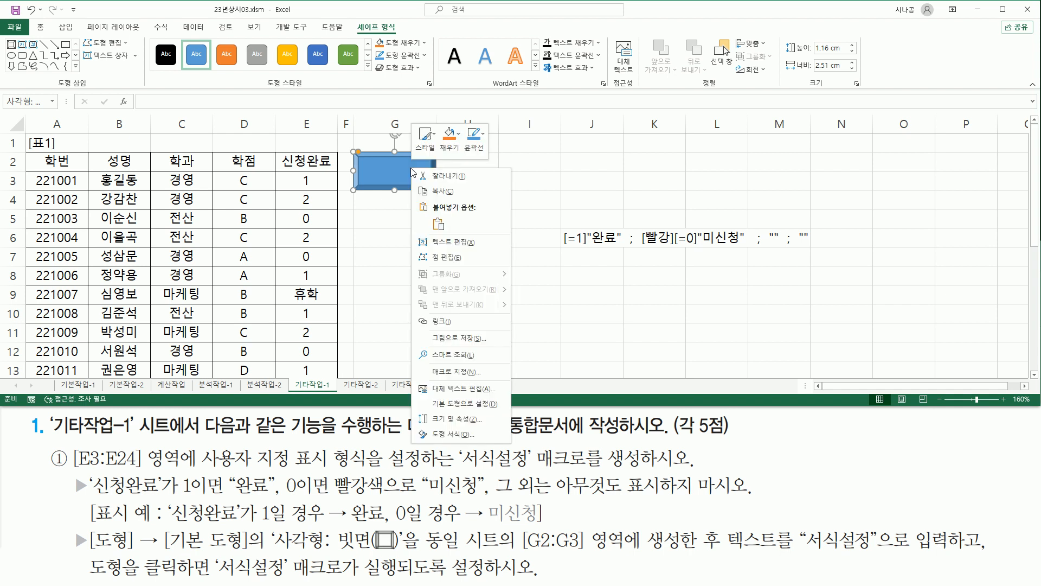
click(455, 374)
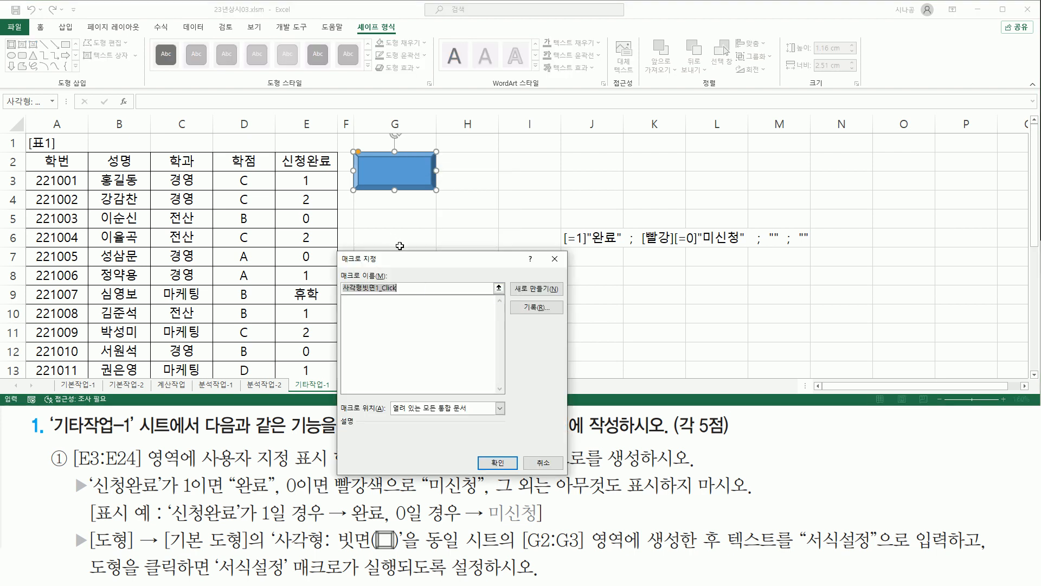
drag(402, 263, 610, 151)
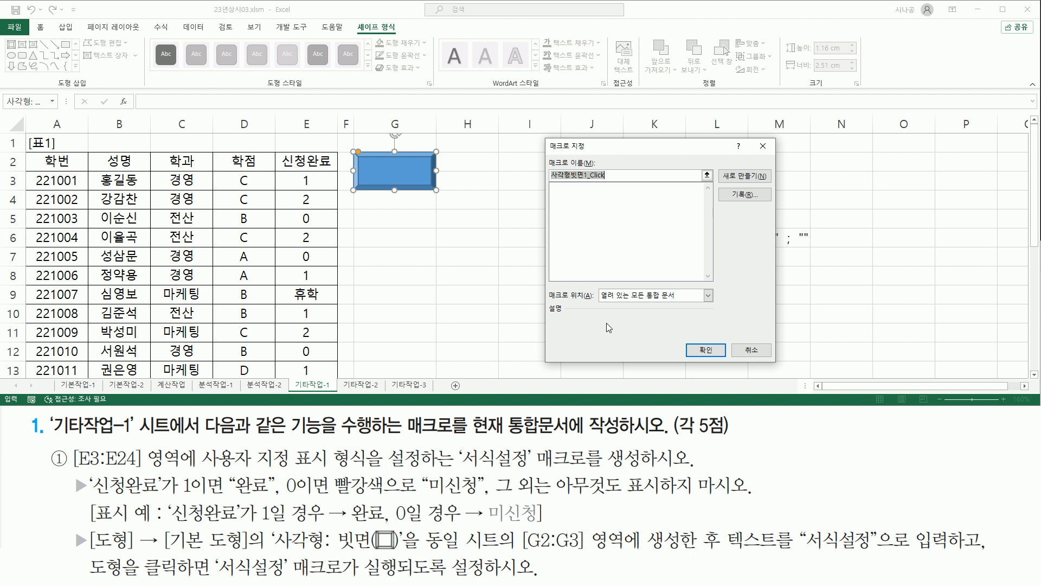
drag(543, 154, 618, 186)
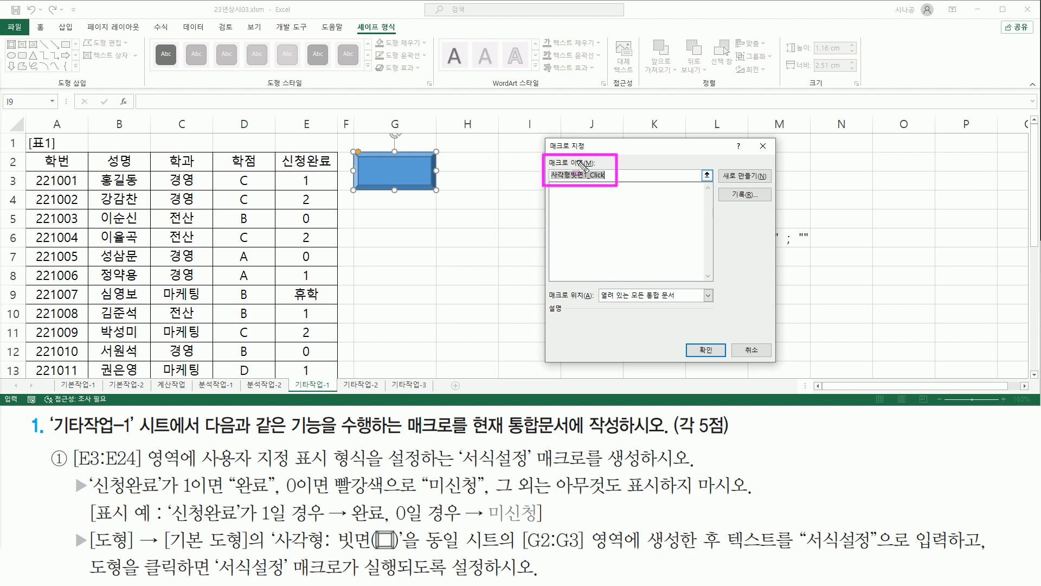
drag(461, 467, 645, 468)
key(Escape)
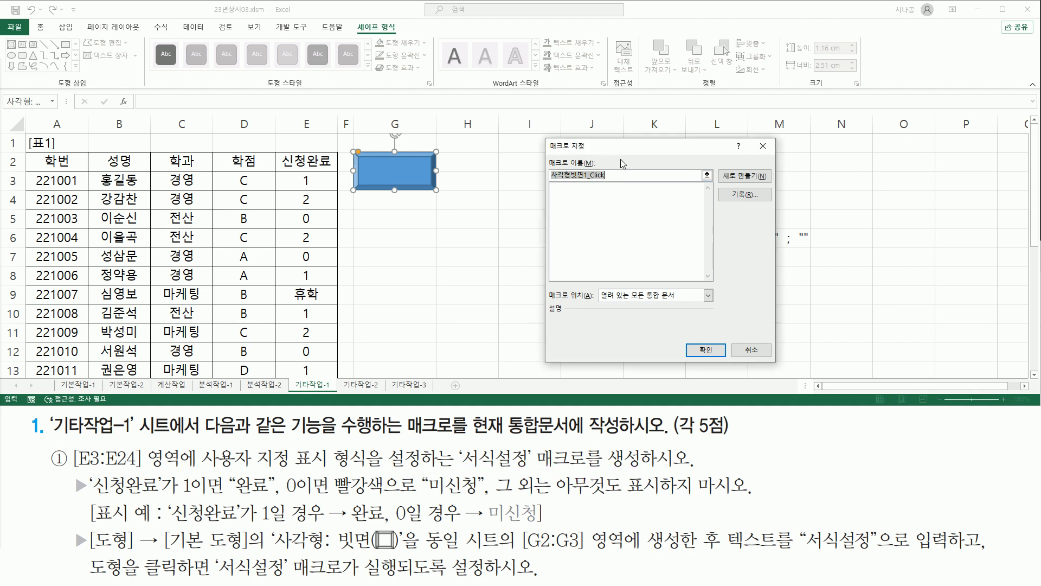
text(서식설정)
drag(550, 184, 582, 184)
drag(723, 188, 761, 201)
click(745, 194)
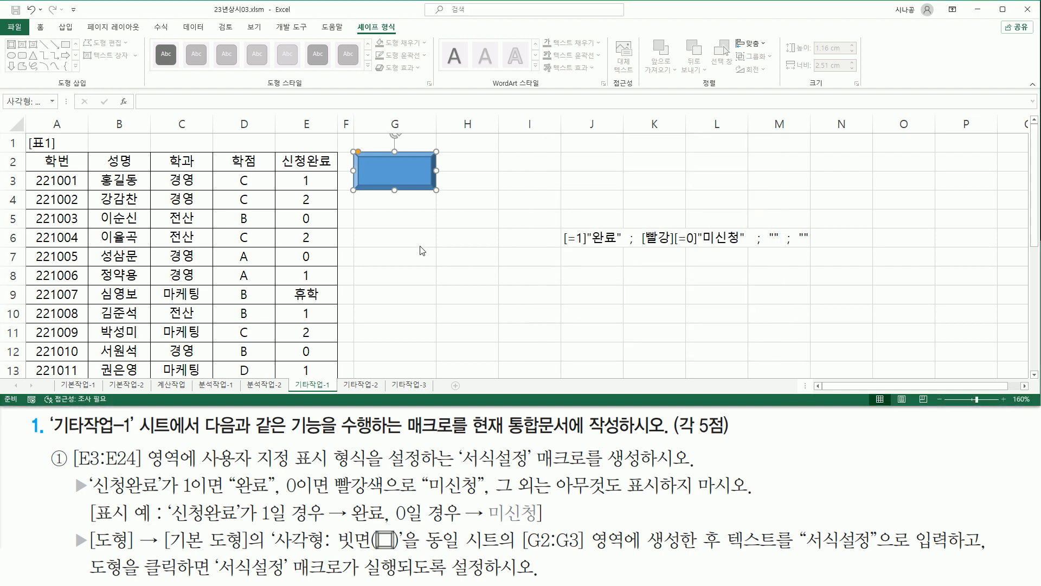
Start recording the 서식설정 macro with 현재 통합 문서 as its storage location.
drag(564, 161, 757, 341)
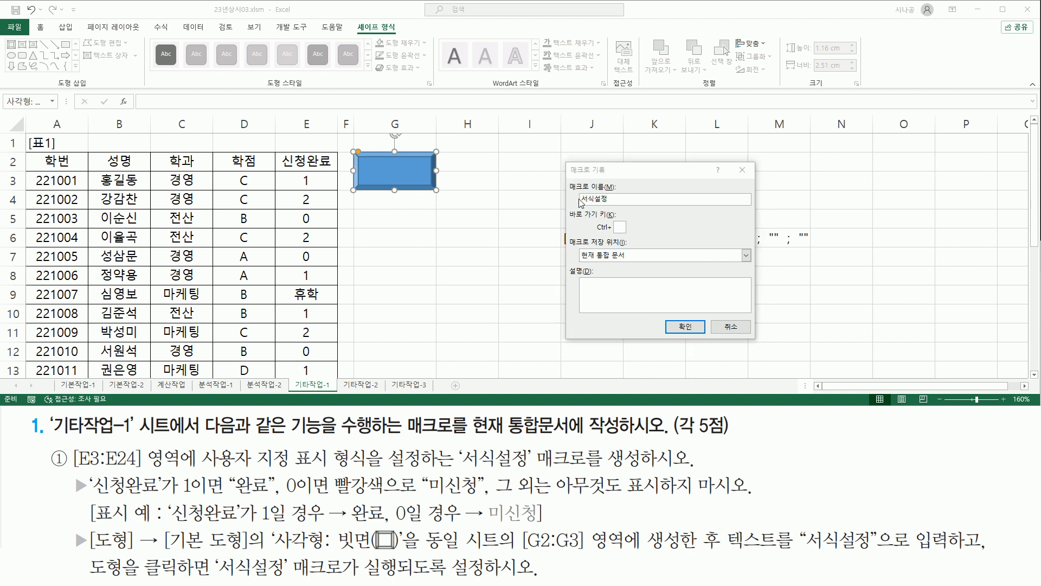
drag(568, 180, 626, 209)
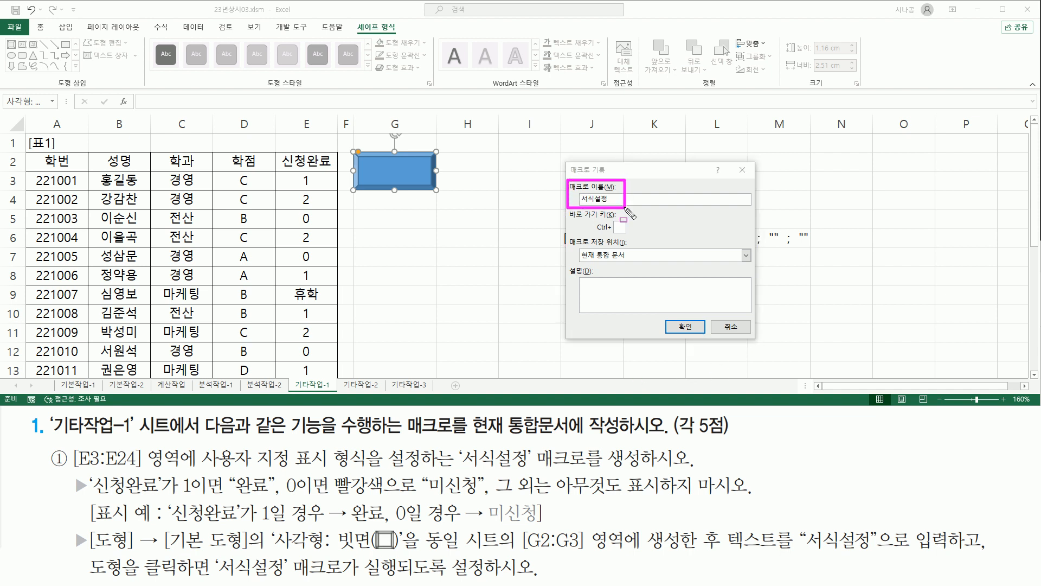
mouse_move(567, 235)
mouse_down()
mouse_move(583, 262)
mouse_move(644, 266)
mouse_up()
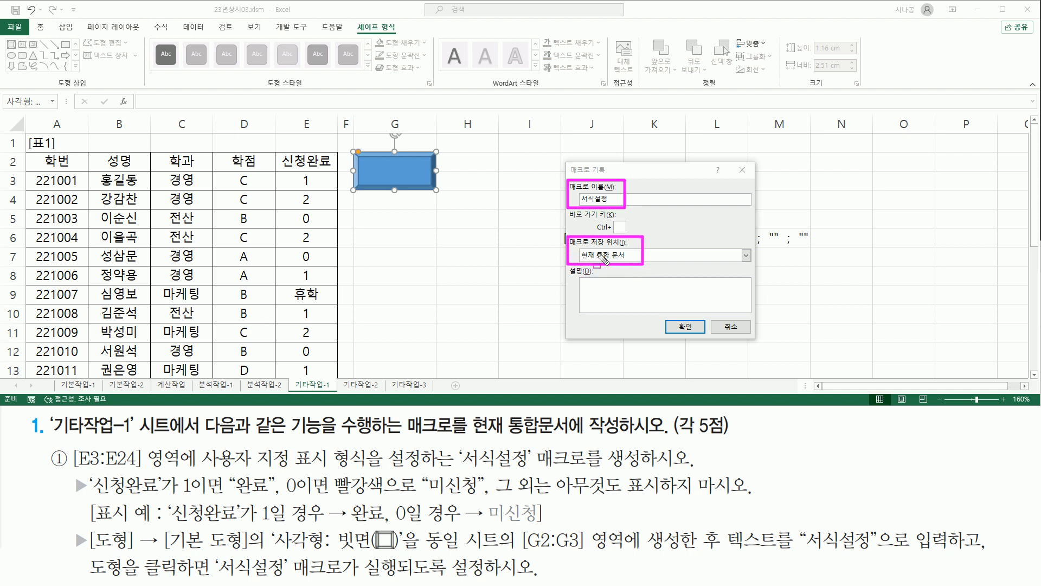
drag(666, 318, 708, 336)
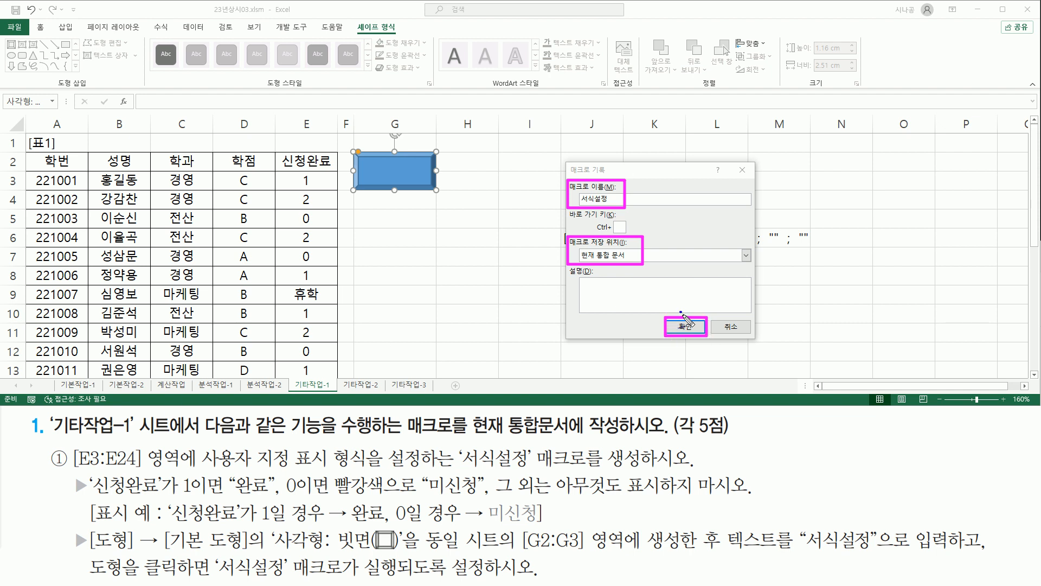
drag(688, 321, 697, 302)
click(685, 326)
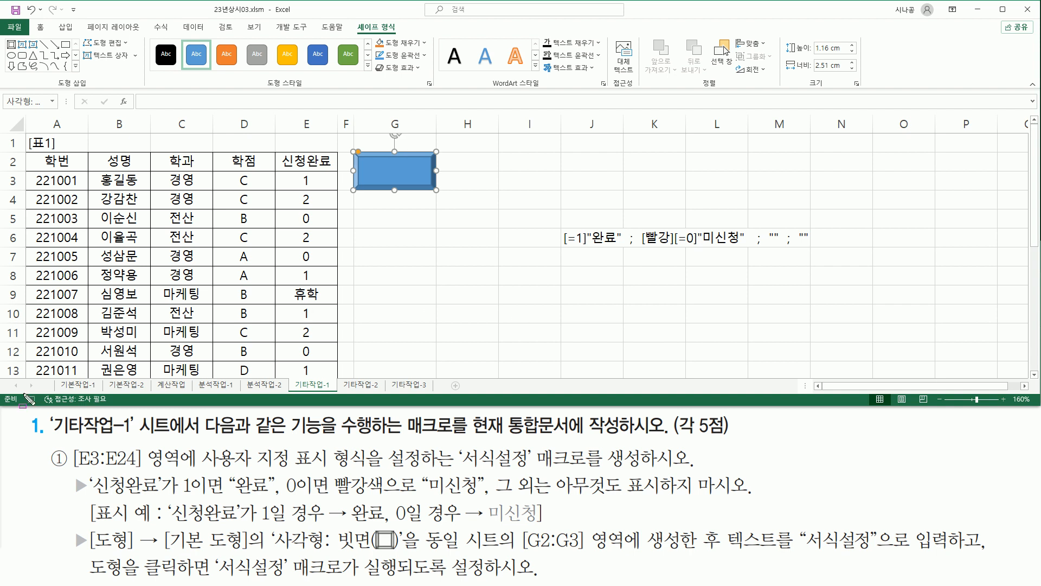
drag(23, 394, 41, 405)
Select E3:E24 and open its cell number format at the 사용자 지정 category.
click(307, 180)
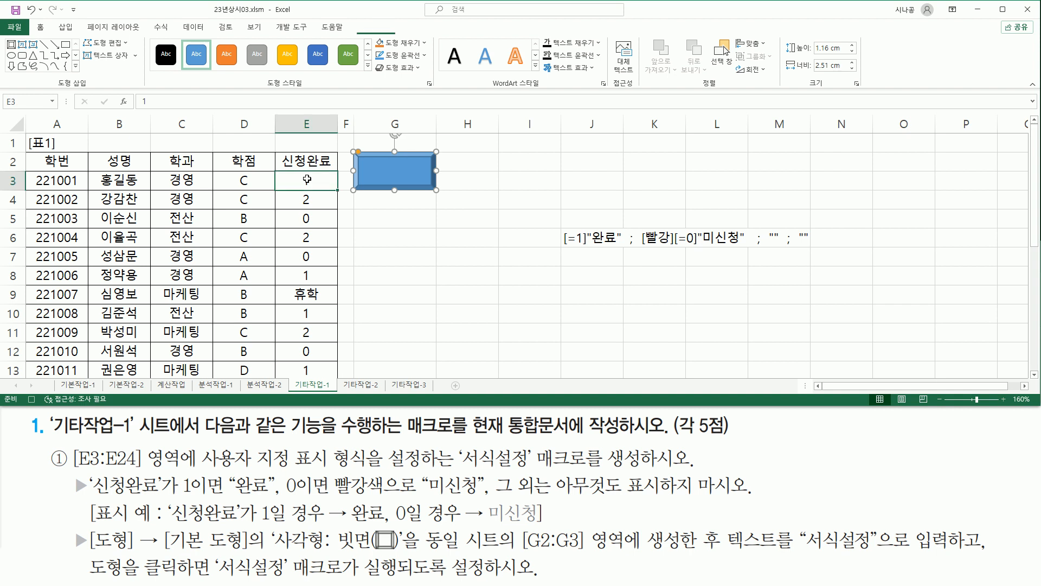
drag(306, 179, 308, 336)
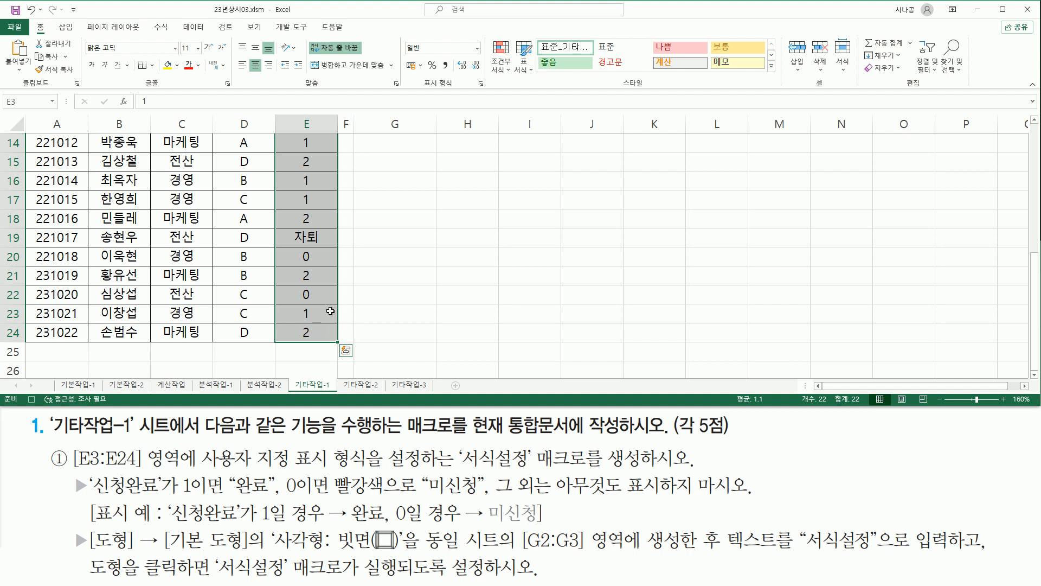
scroll(312, 244, up, 5)
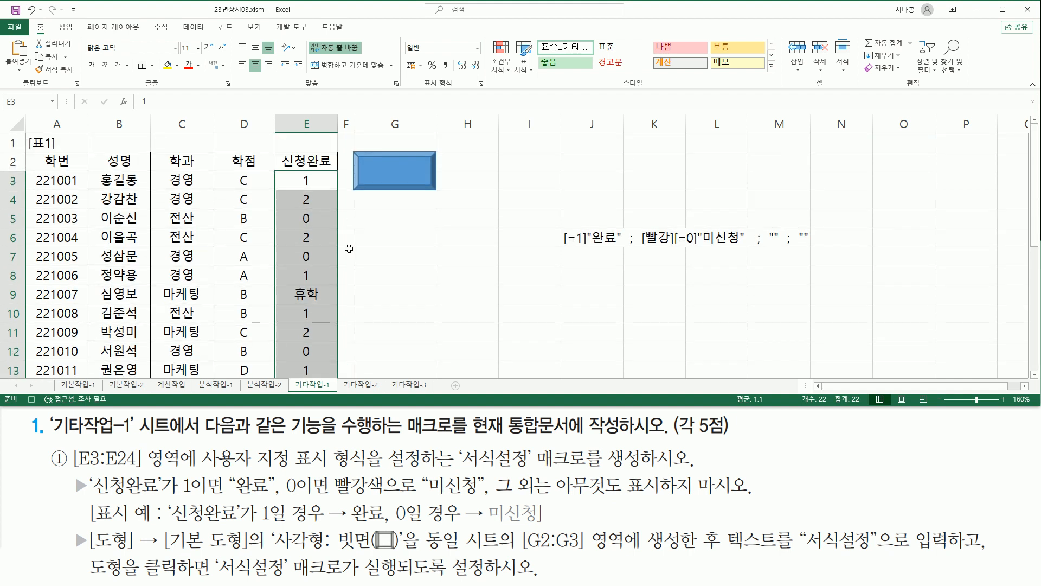
key(ctrl+1)
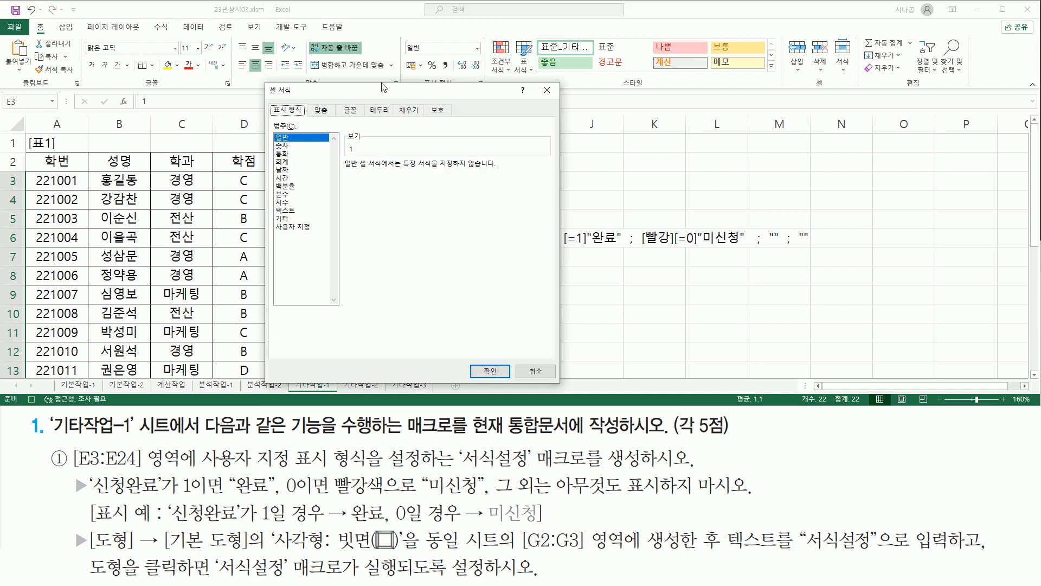
drag(393, 91, 345, 66)
click(255, 202)
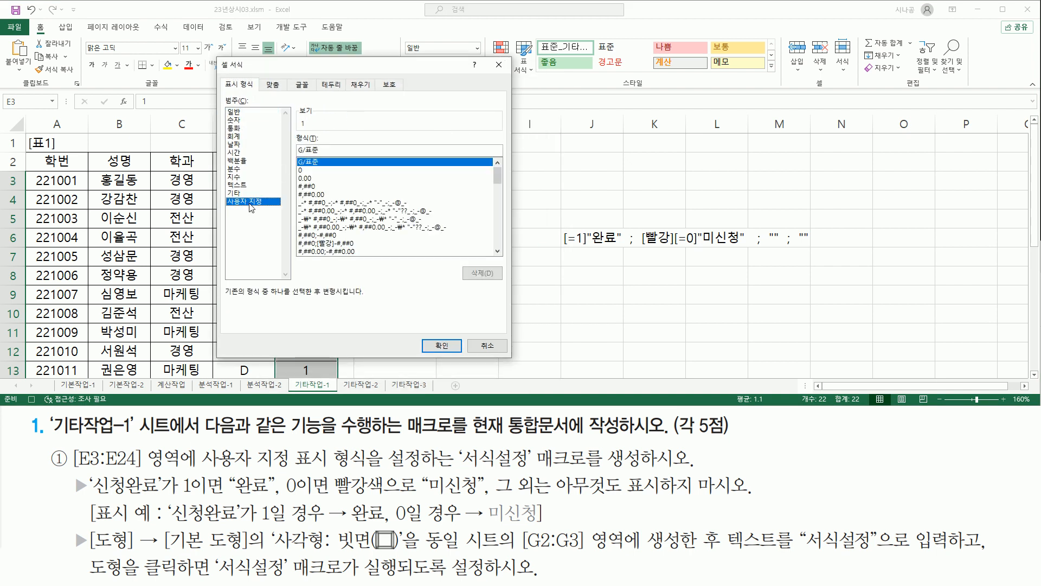
drag(221, 77, 255, 94)
drag(224, 196, 275, 206)
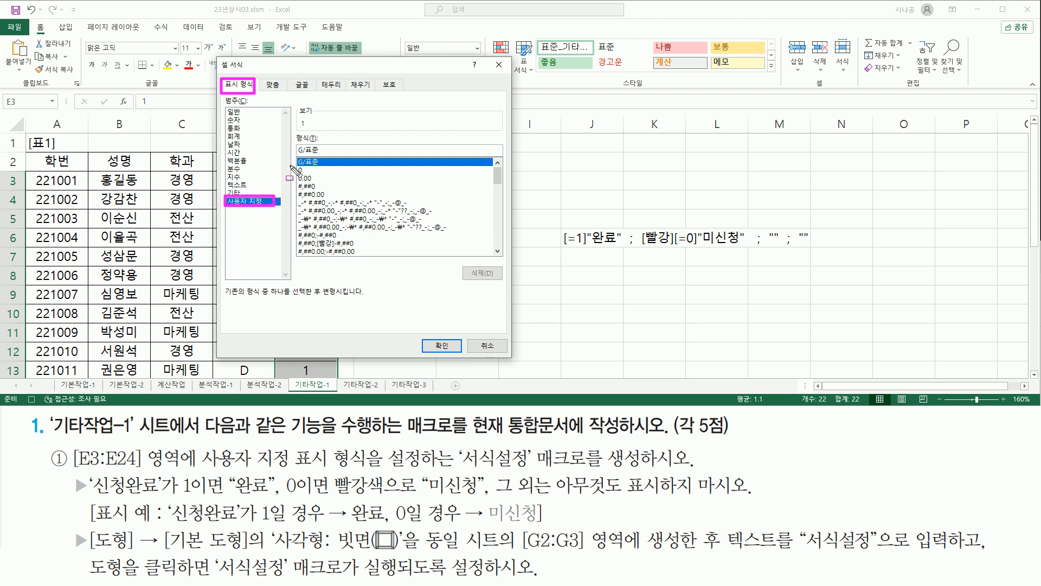
Apply the custom format code [=1]"완료"; [빨강][=0]"미신청" ; "" ; "" to E3:E24.
drag(296, 154, 340, 154)
key(Escape)
click(360, 153)
key(BackSpace)
key(BackSpace)
key(BackSpace)
key(BackSpace)
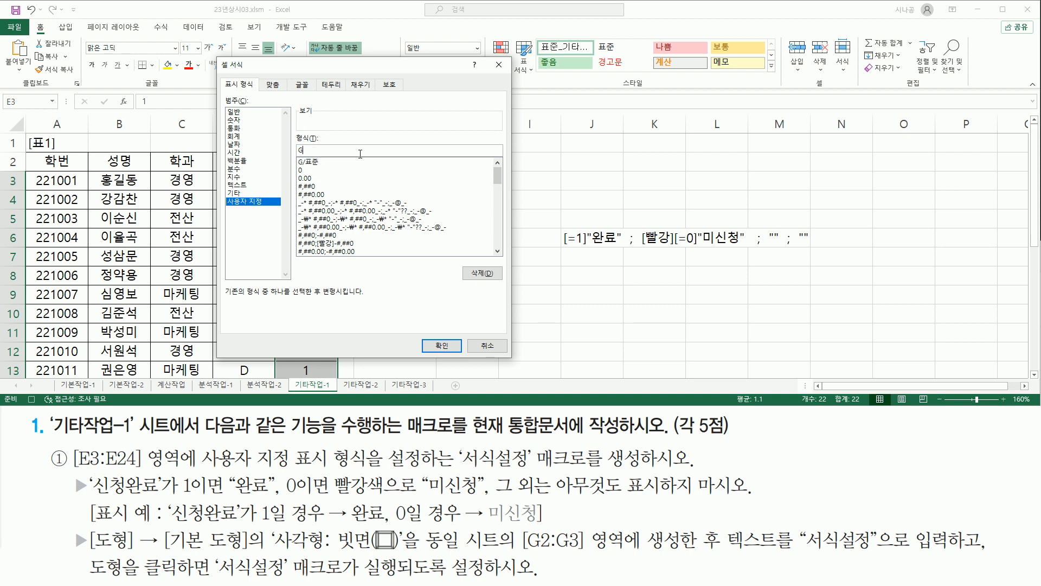
drag(560, 248, 817, 248)
key(Escape)
text([)
text(=1])
text("완료)
text(")
text(;)
text( [)
text(빨가)
text(처)
text(; "" ; ")
drag(565, 250, 817, 252)
key(Escape)
drag(425, 336, 458, 354)
key(Escape)
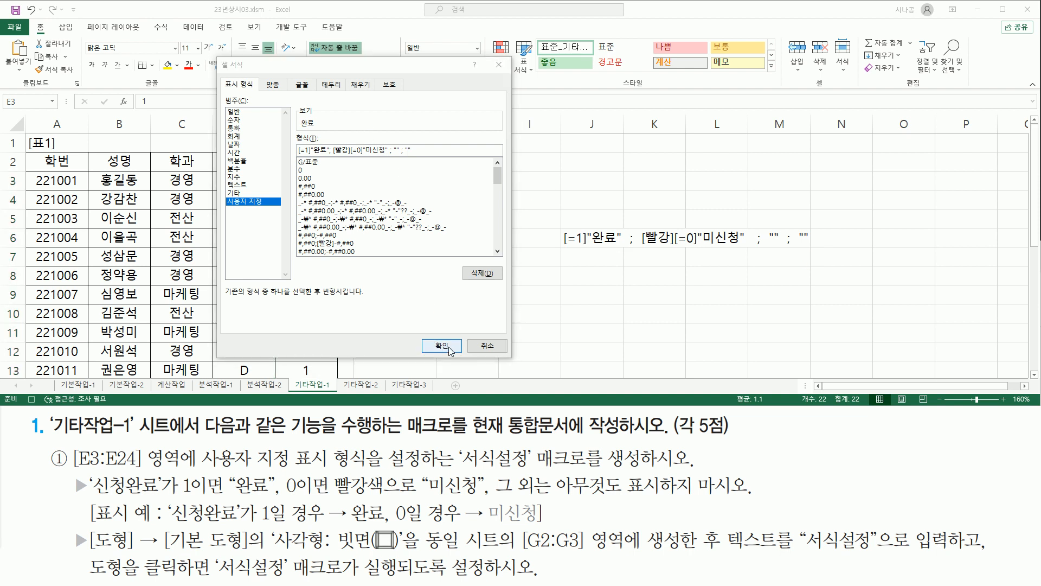
click(442, 345)
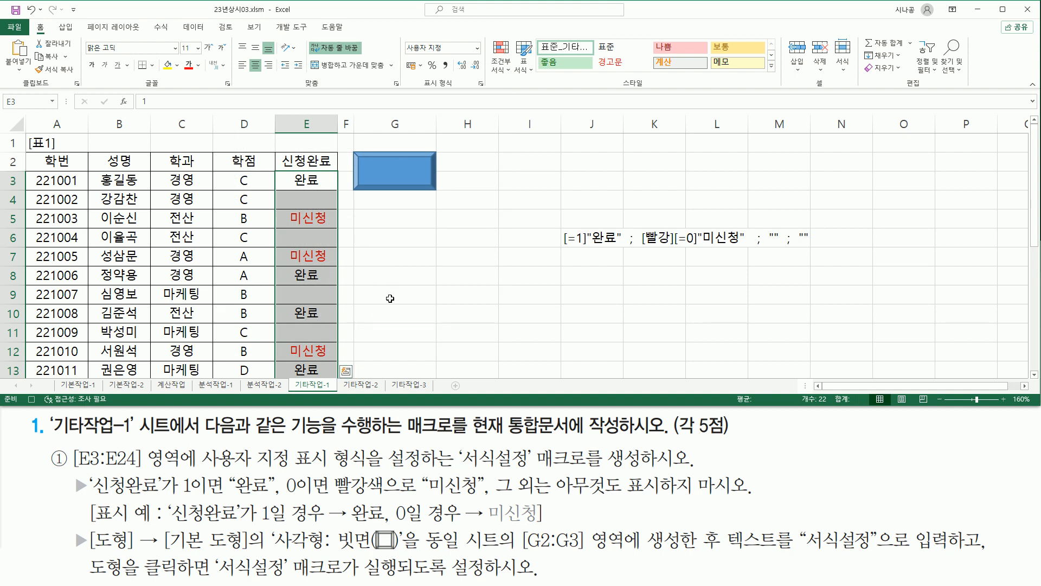
Deselect the formatted range by selecting cell N2, and stop recording the macro.
mouse_move(1035, 214)
mouse_down()
mouse_move(1035, 339)
mouse_move(1035, 210)
mouse_up()
click(848, 163)
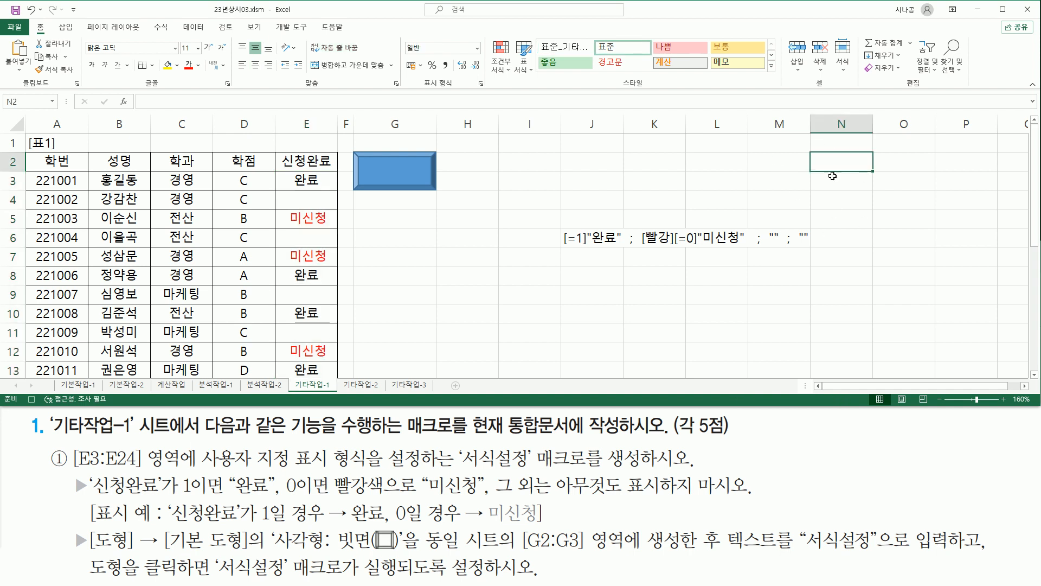
click(32, 399)
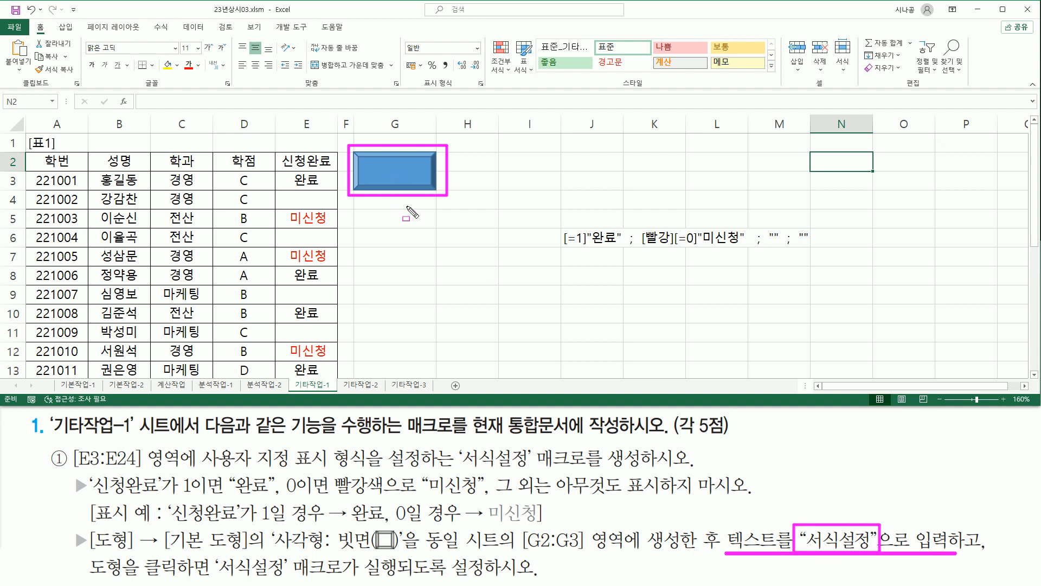
key(Escape)
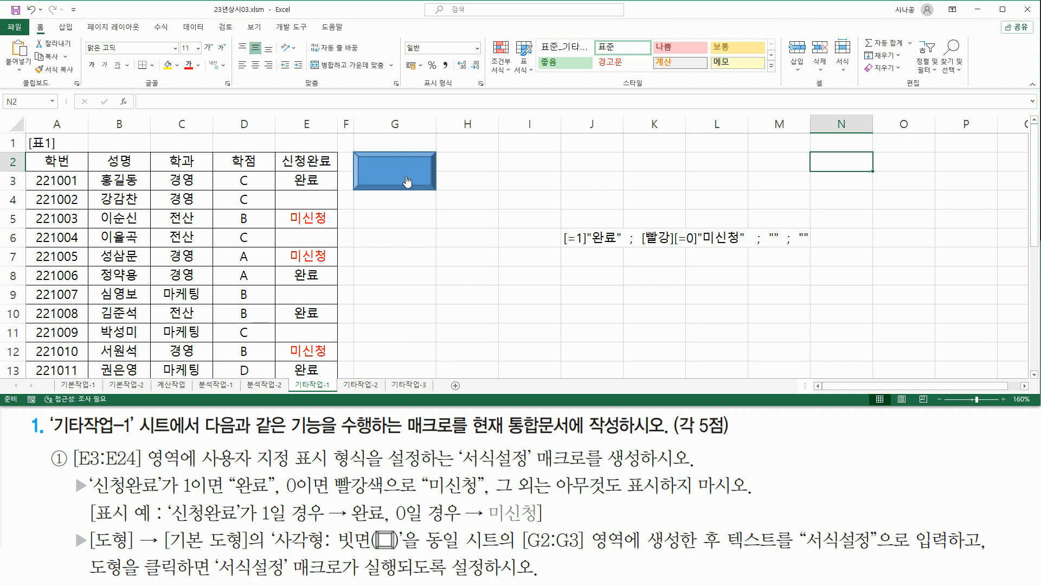
Enter the text 서식설정 in the bevel shape and finish editing it.
right_click(407, 182)
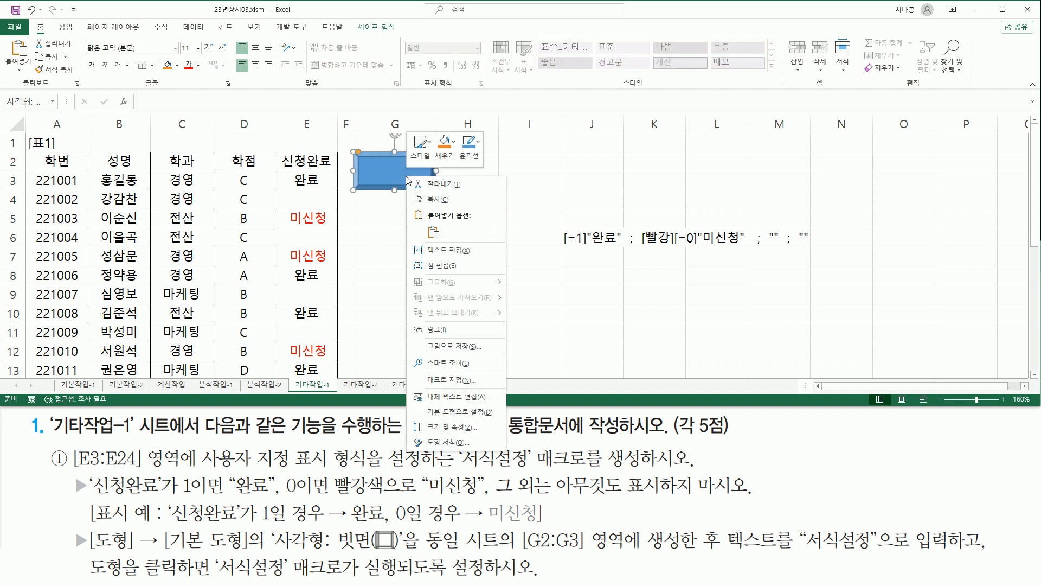
click(446, 253)
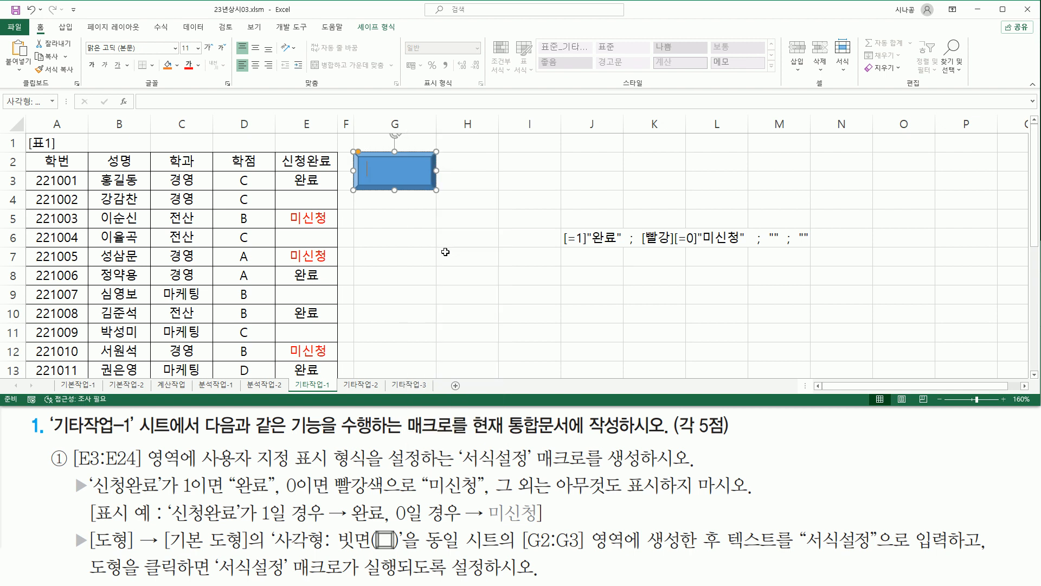
text(서식)
text(설자)
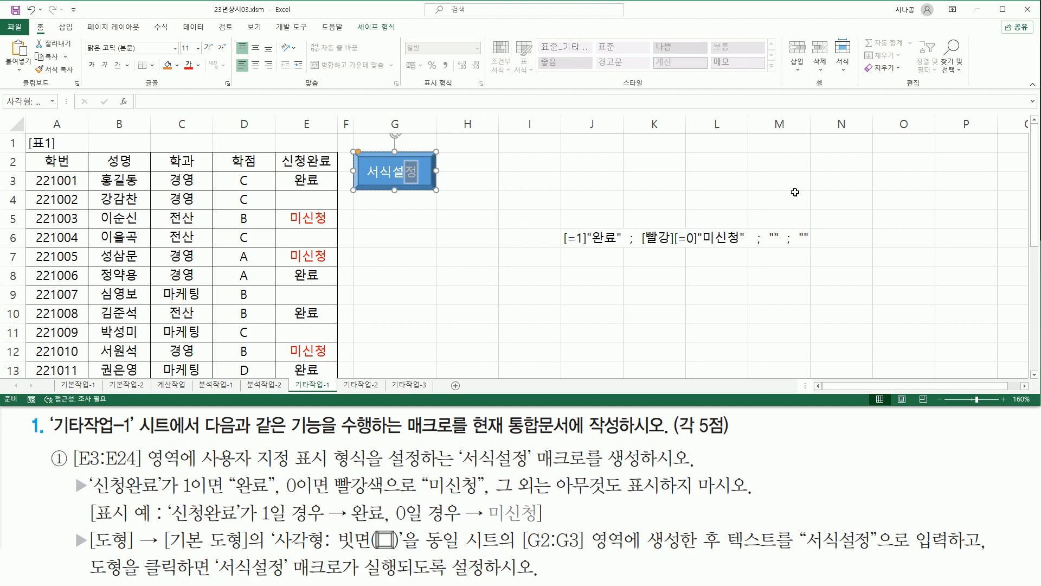
click(838, 166)
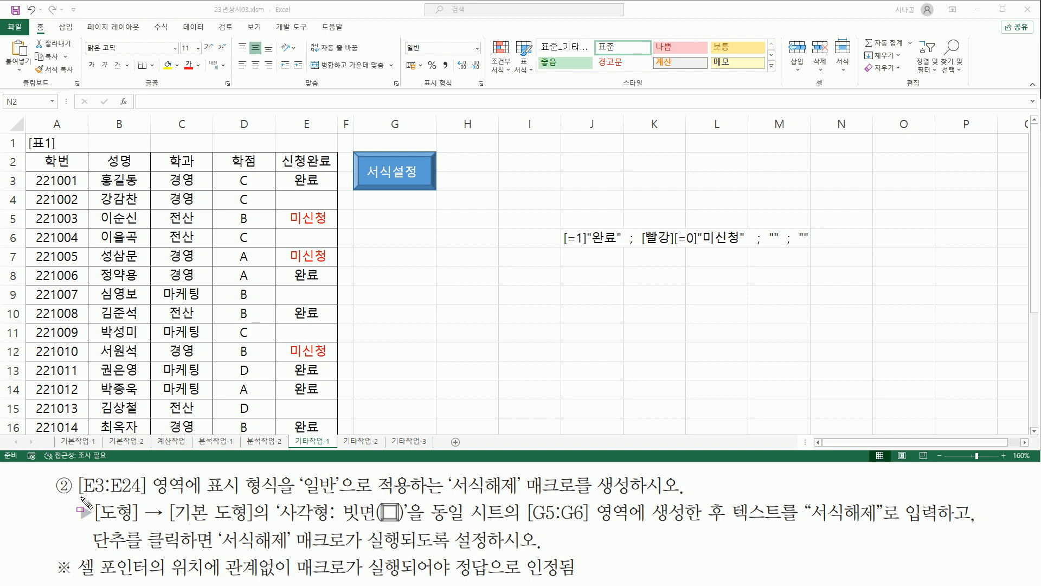
Read the requirements for the 서식해제 macro: its target range, display format, shape type, shape location and shape text.
mouse_move(77, 497)
mouse_down()
mouse_move(153, 514)
mouse_move(152, 476)
mouse_move(201, 475)
mouse_up()
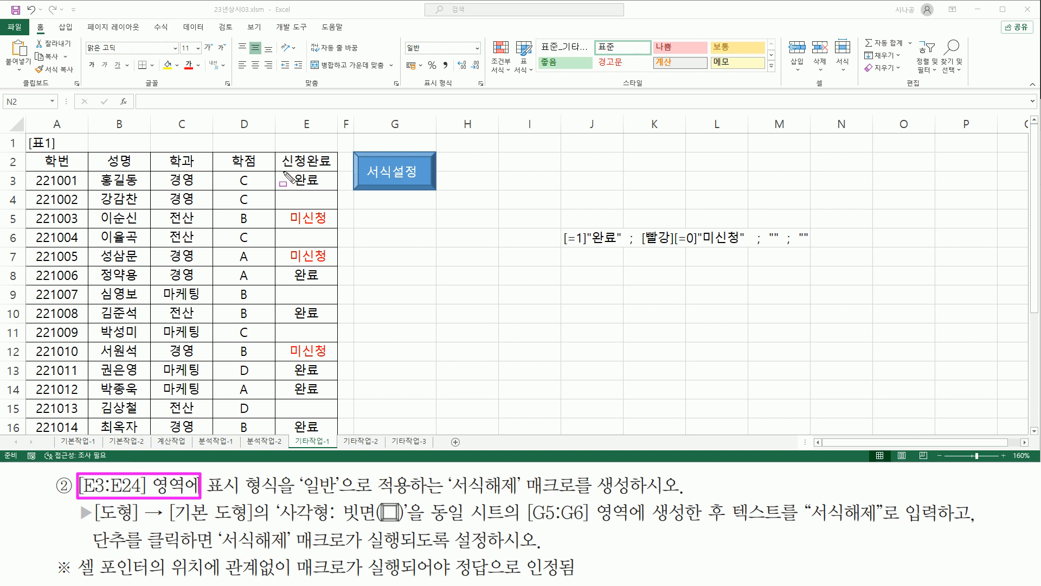
mouse_move(281, 175)
mouse_down()
mouse_move(326, 359)
mouse_move(325, 436)
mouse_move(334, 434)
mouse_up()
drag(210, 495, 348, 497)
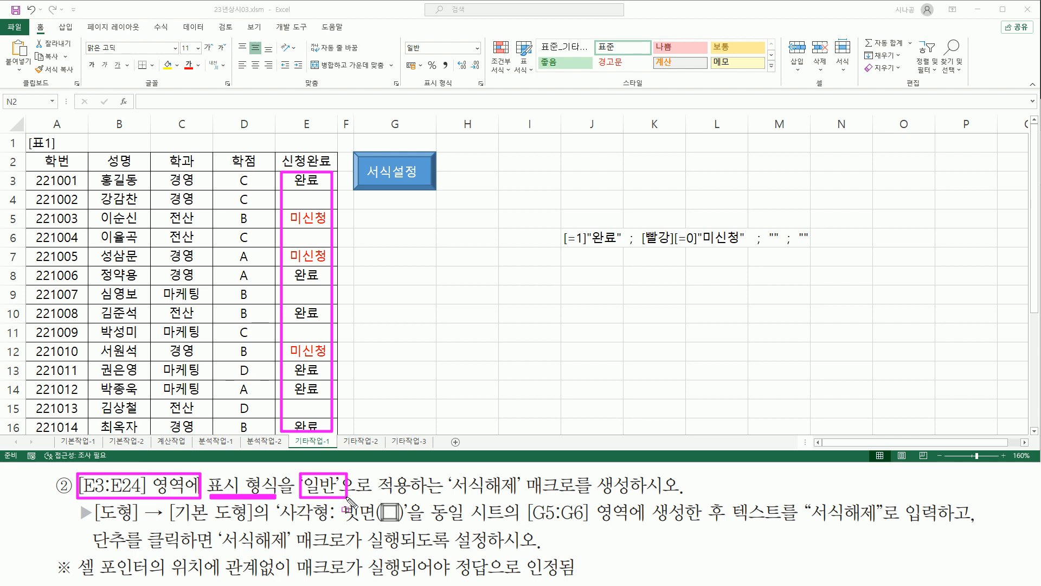
mouse_move(447, 499)
mouse_down()
mouse_move(569, 500)
mouse_move(599, 480)
mouse_move(645, 472)
mouse_up()
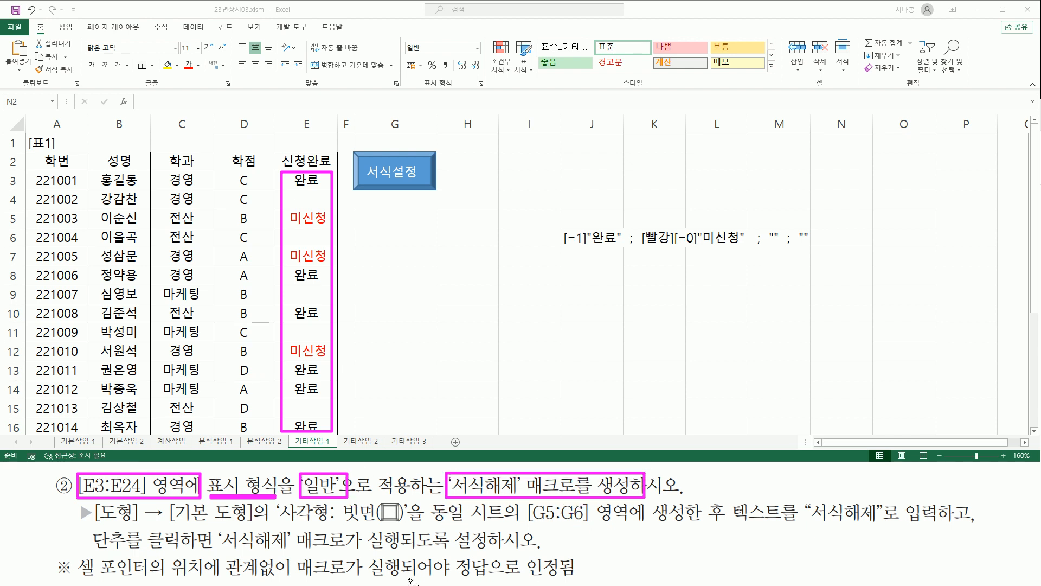
drag(95, 525, 416, 527)
mouse_move(277, 504)
mouse_down()
mouse_move(399, 505)
mouse_move(408, 525)
mouse_up()
mouse_move(529, 504)
mouse_down()
mouse_move(575, 522)
mouse_move(590, 510)
mouse_move(689, 524)
mouse_up()
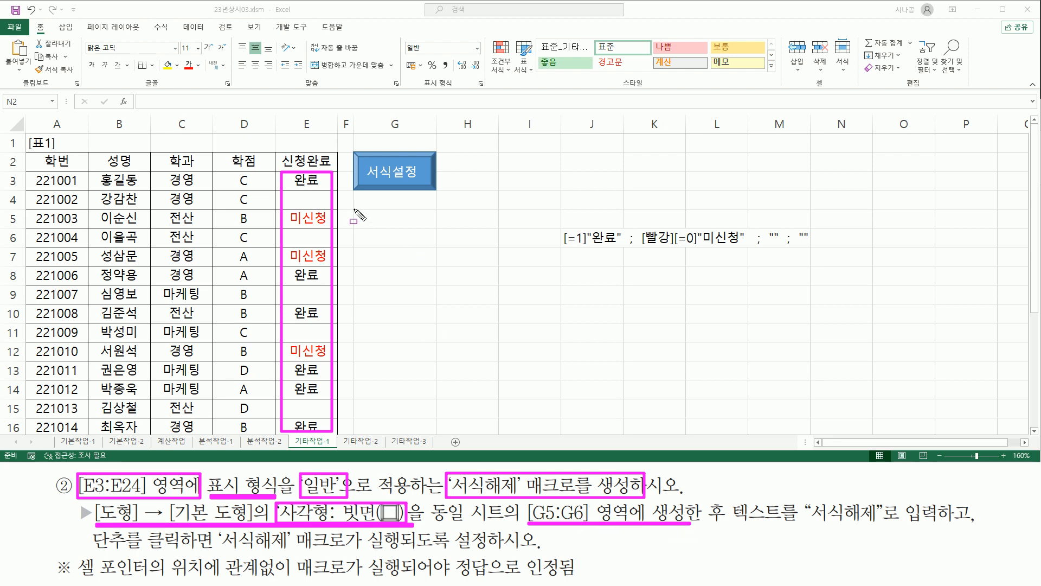
mouse_move(355, 208)
mouse_down()
mouse_move(368, 242)
mouse_move(438, 249)
mouse_up()
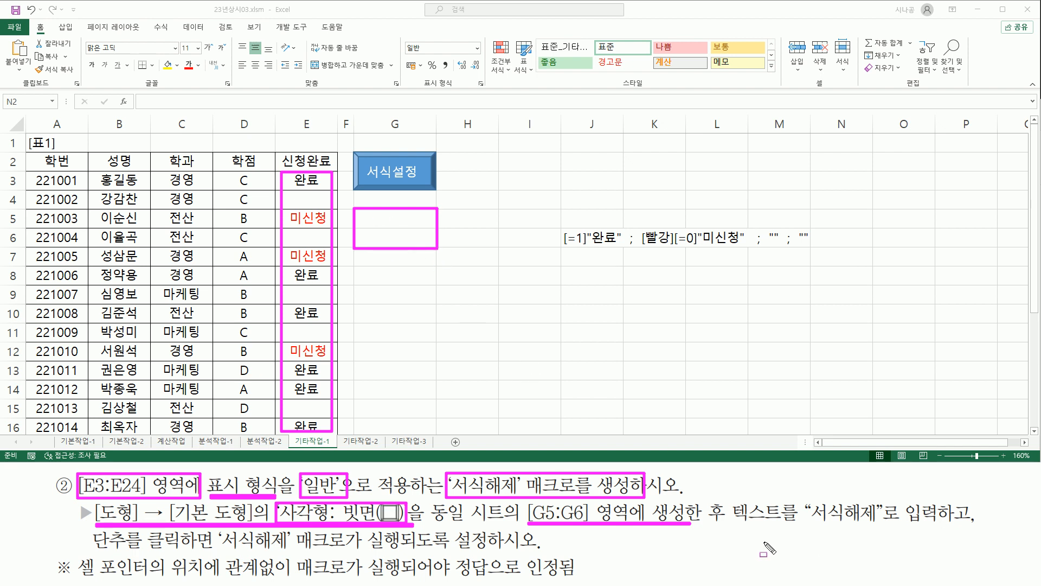
mouse_move(732, 498)
mouse_down()
mouse_move(958, 531)
mouse_move(944, 530)
mouse_up()
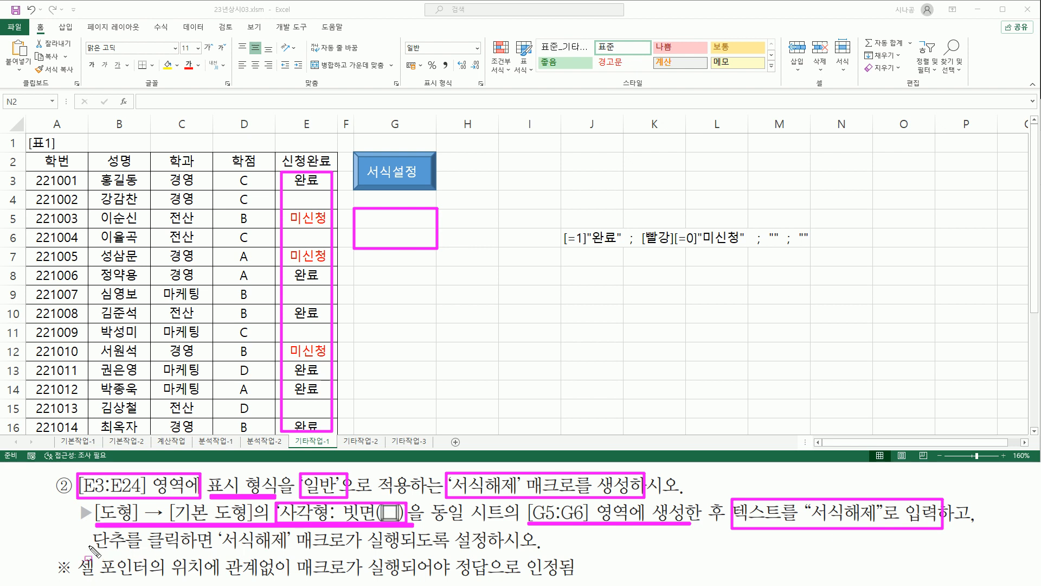
drag(148, 552, 427, 555)
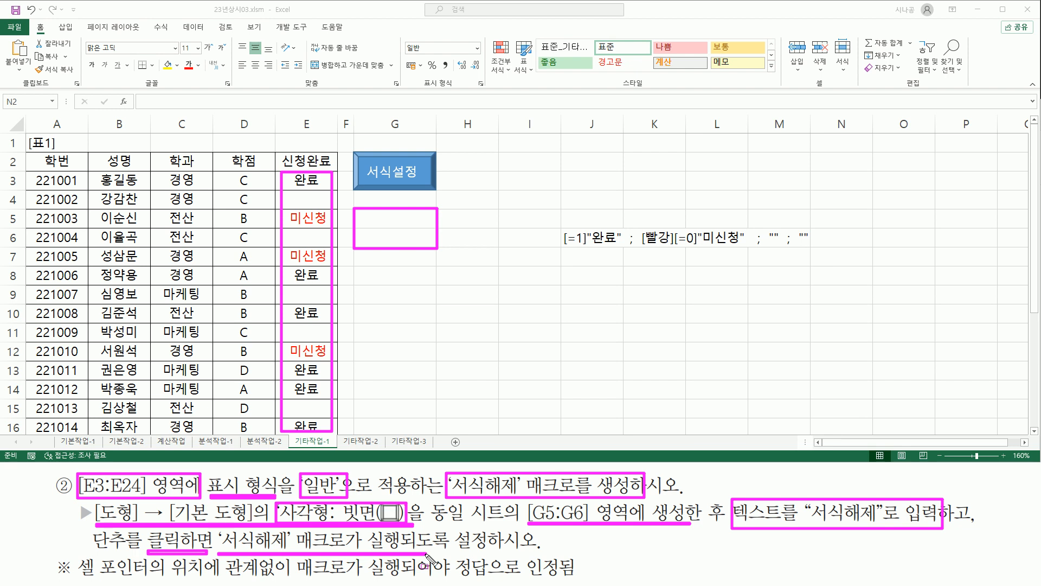
key(Escape)
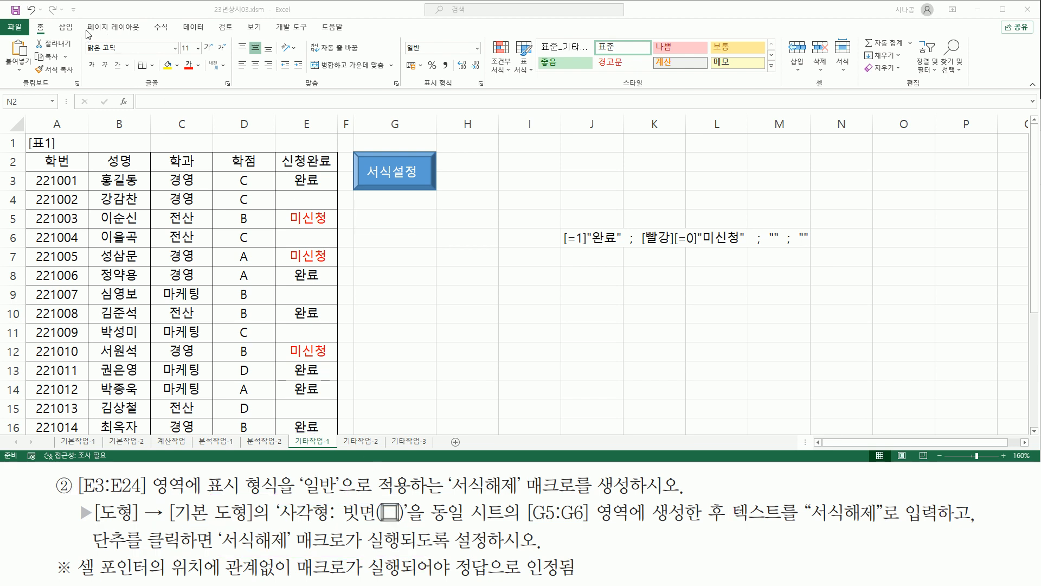
Draw a bevel rectangle (사각형: 빗면) covering cells G5:G6.
click(65, 27)
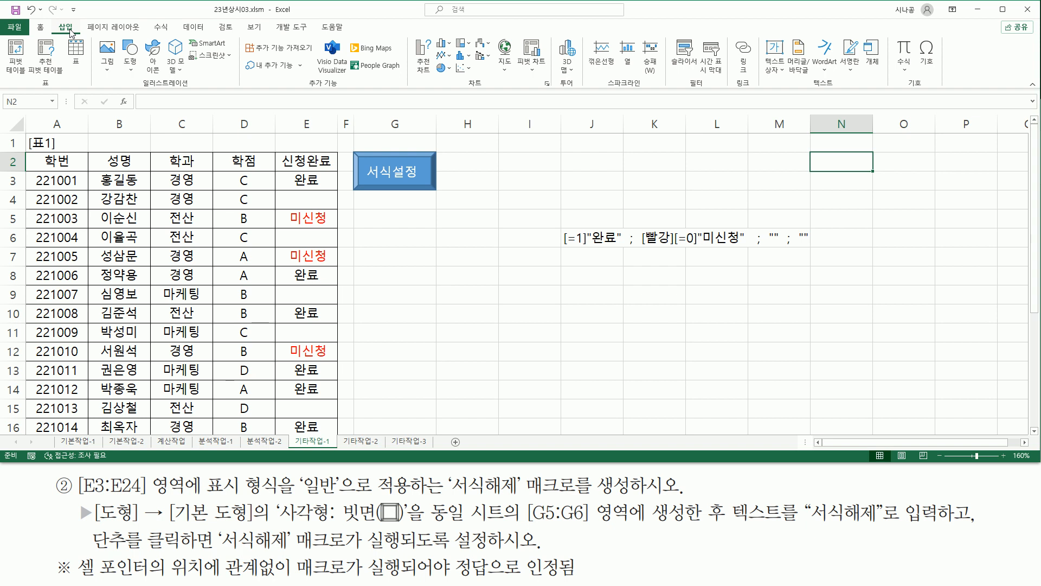
drag(54, 20, 157, 90)
key(Escape)
click(130, 64)
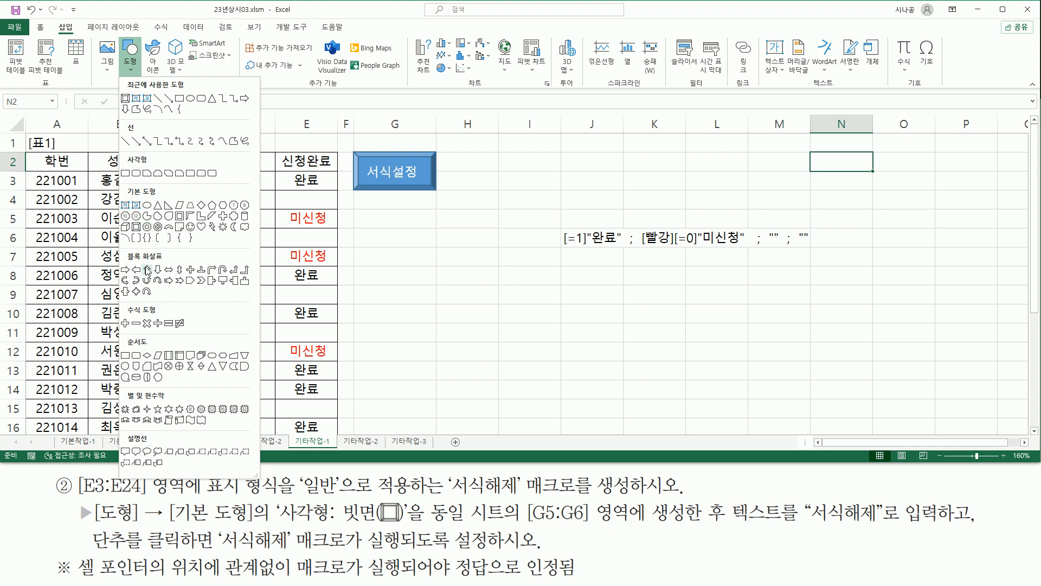
click(136, 227)
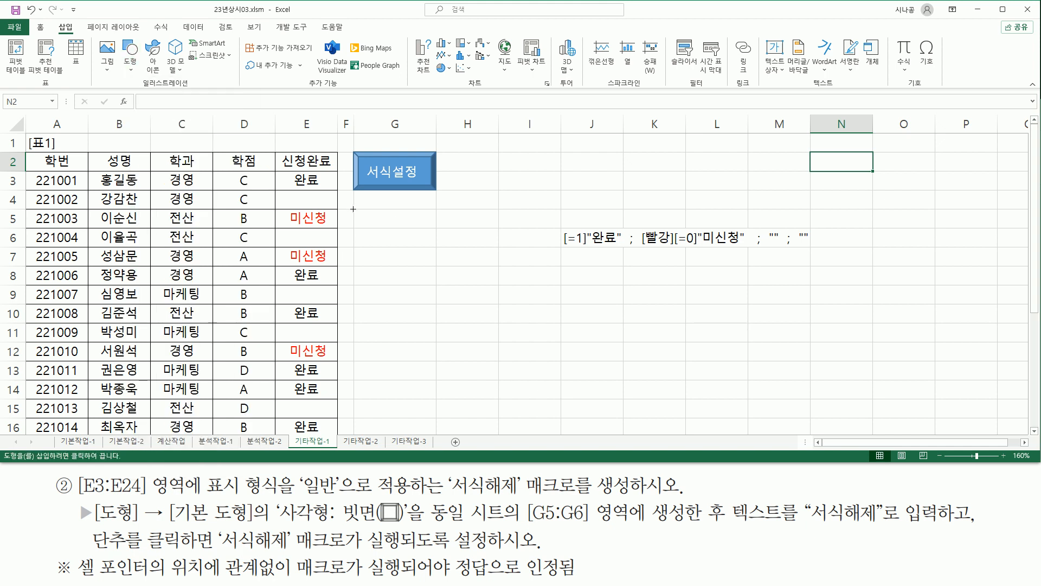
mouse_move(353, 209)
mouse_down()
mouse_move(382, 233)
mouse_move(436, 247)
mouse_up()
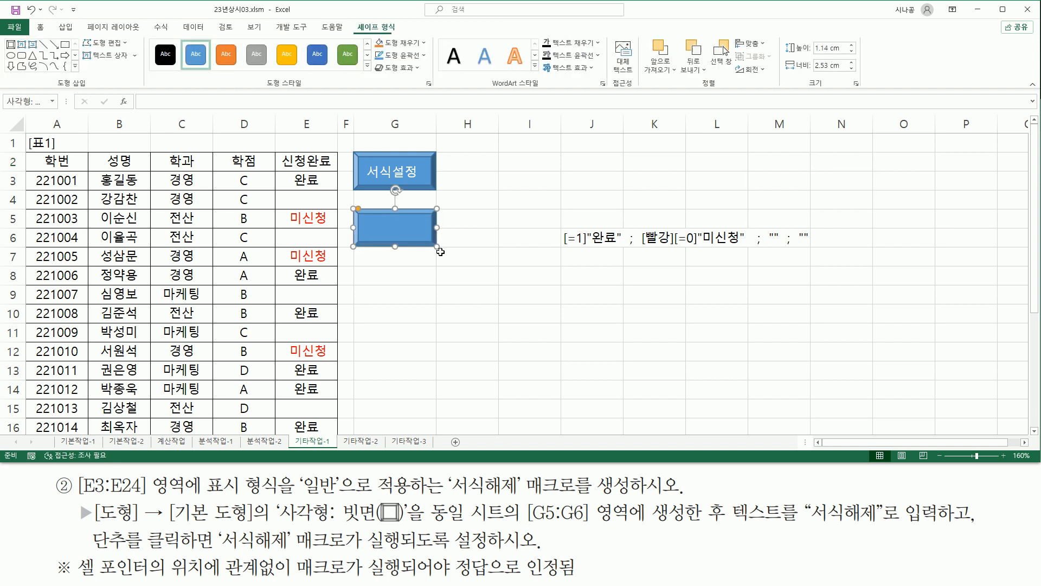
Assign a macro named 서식해제 to the new bevel shape and choose to record it.
right_click(411, 225)
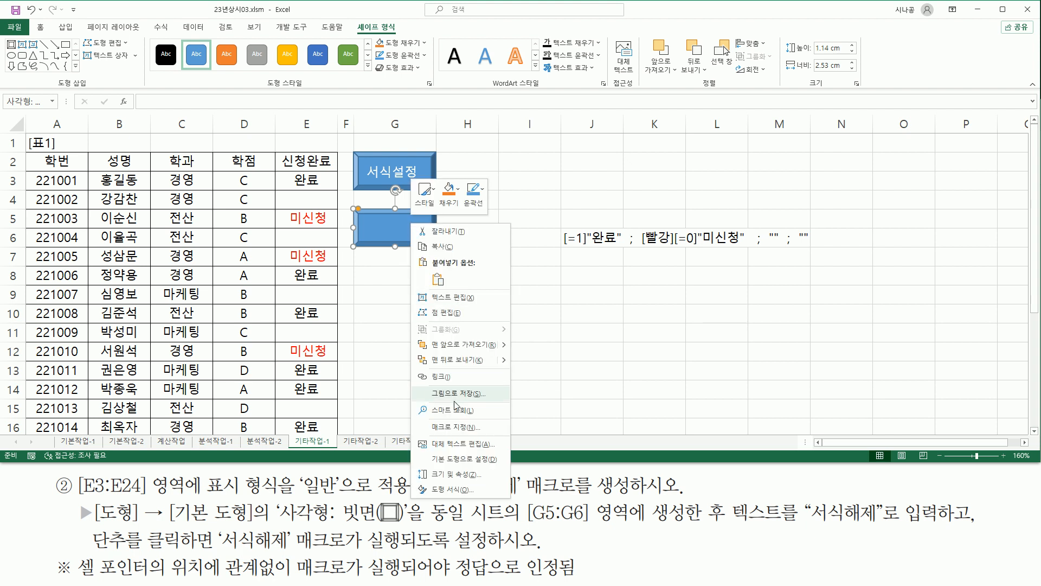
click(477, 428)
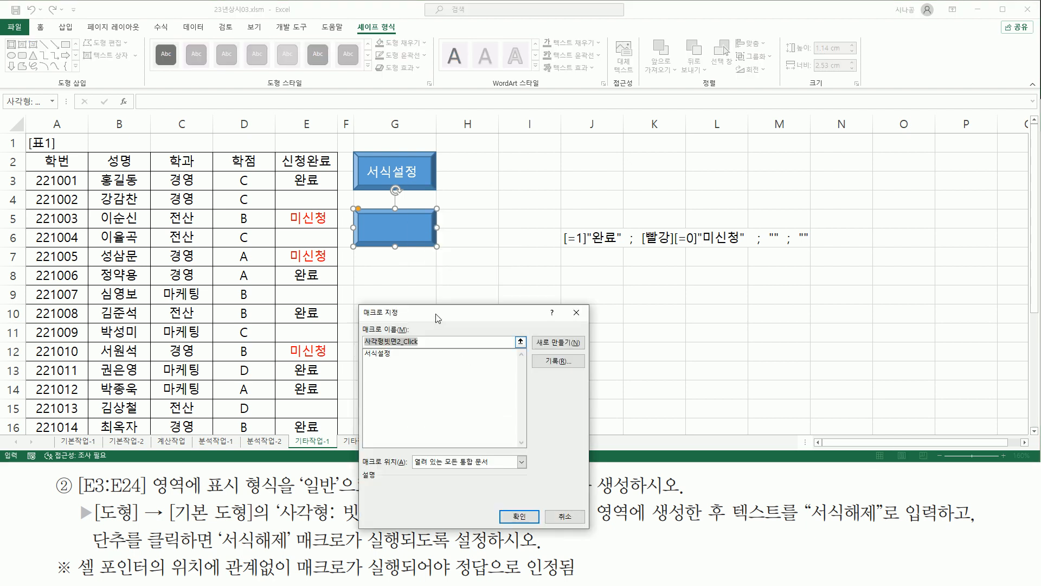
drag(436, 313, 595, 172)
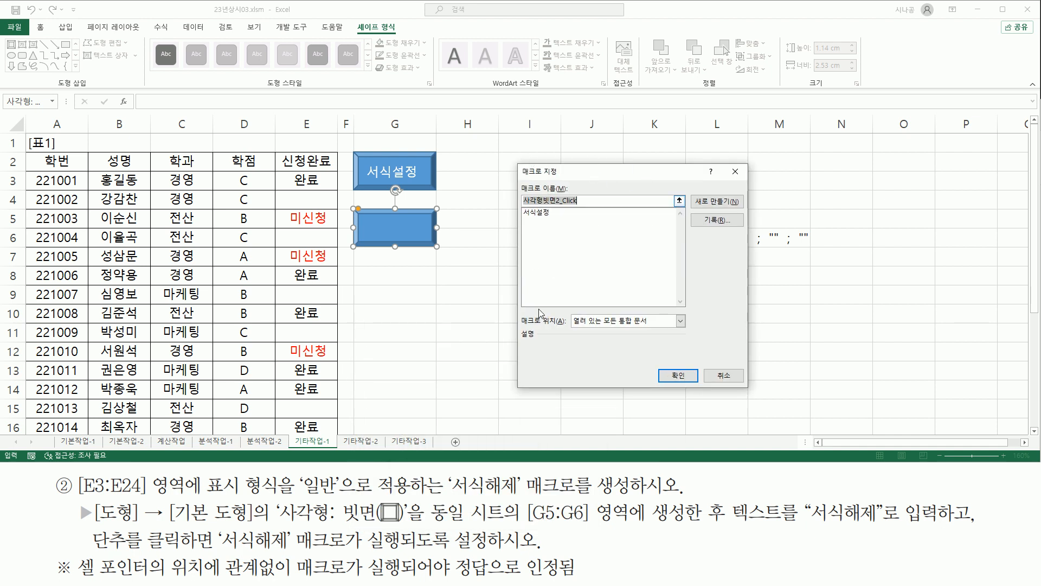
drag(449, 495, 578, 495)
key(Escape)
click(604, 176)
text(서식해제)
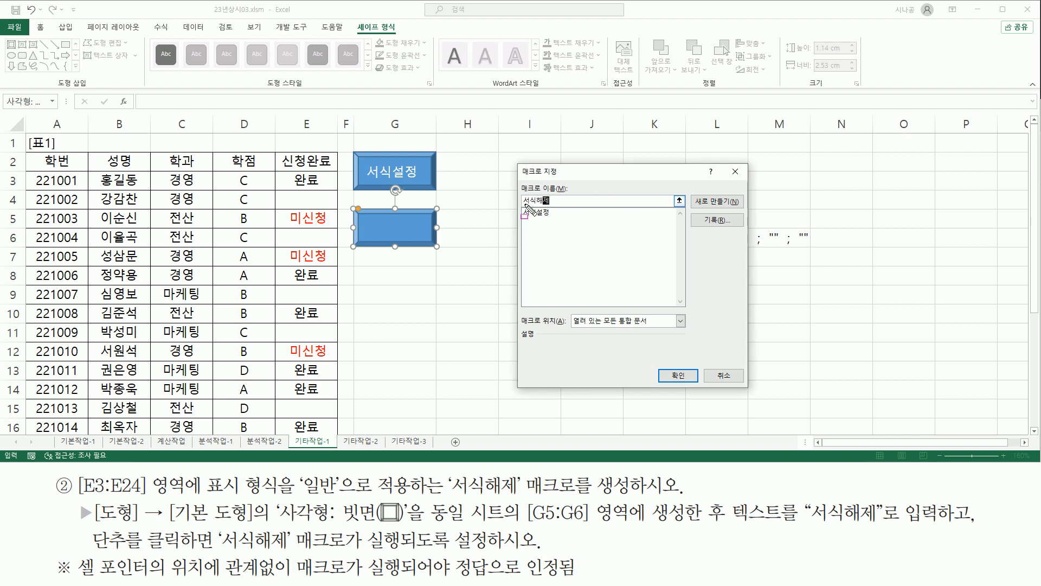
mouse_move(515, 208)
mouse_down()
mouse_move(553, 207)
mouse_move(580, 180)
mouse_up()
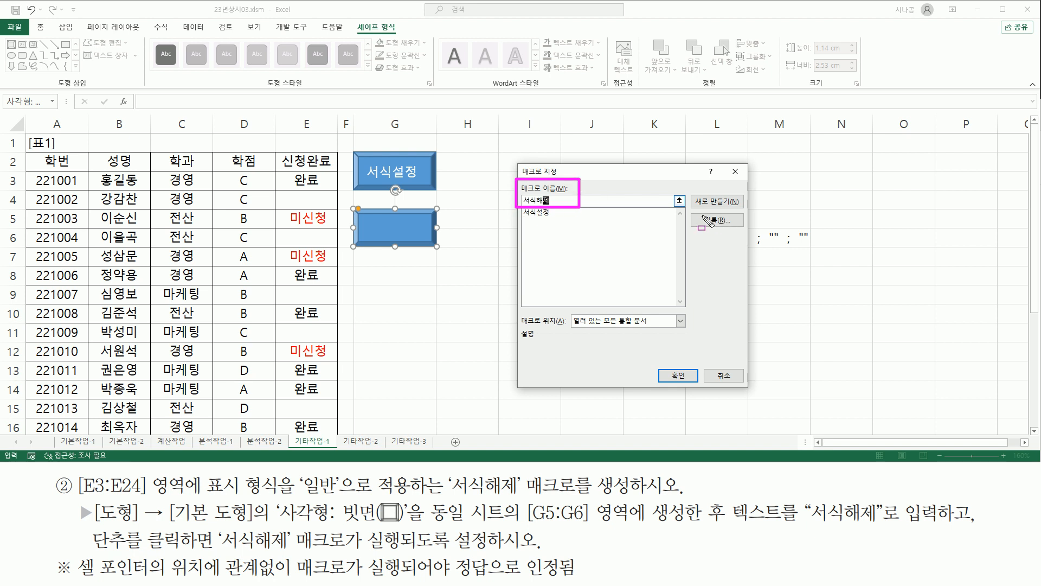
click(722, 221)
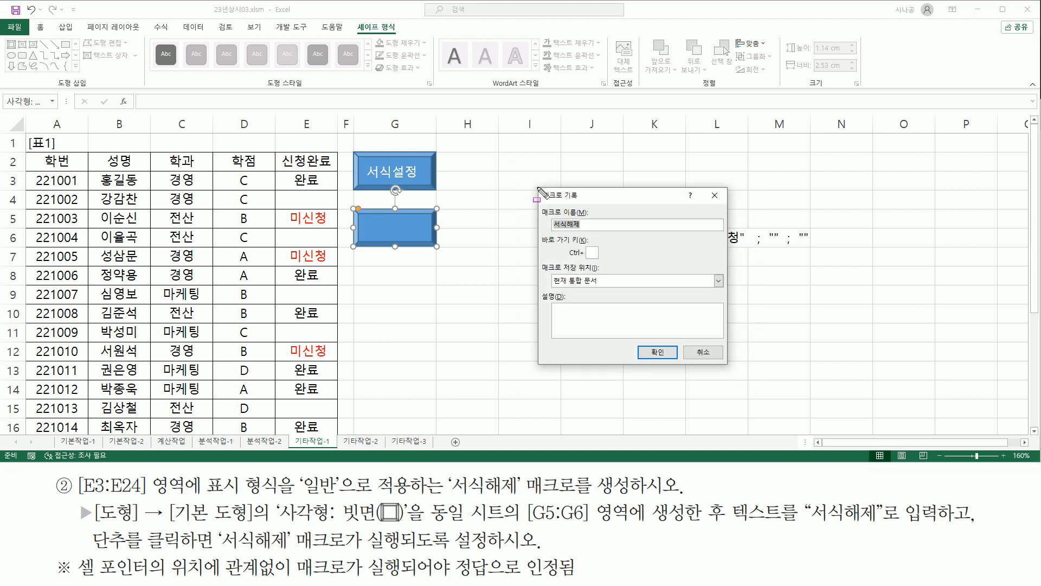
Check the macro name 서식해제 and the storage location 현재 통합 문서, and start recording.
mouse_move(536, 186)
mouse_down()
mouse_move(547, 211)
mouse_move(736, 368)
mouse_up()
drag(539, 205, 599, 233)
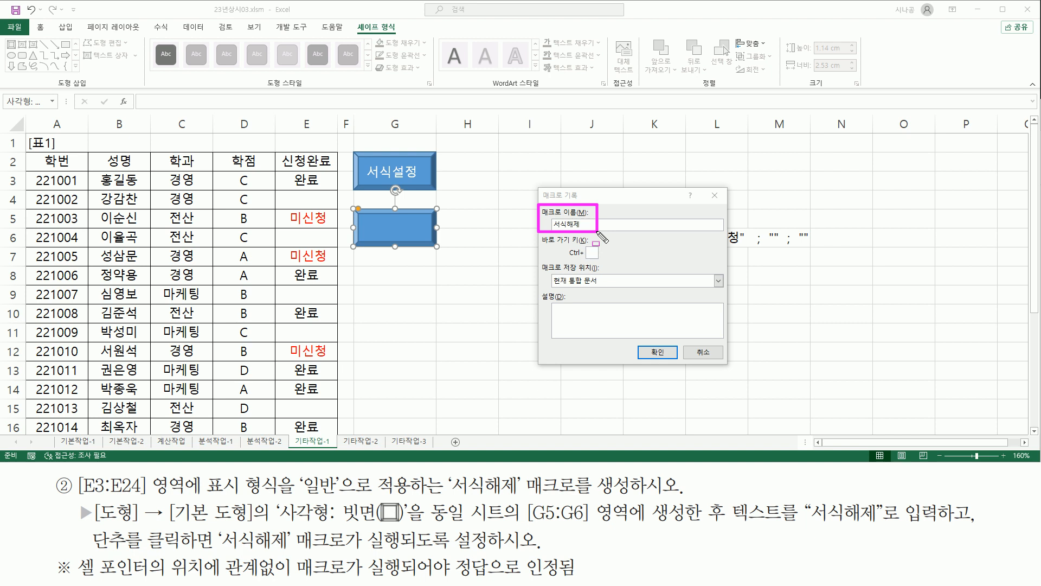
mouse_move(539, 258)
mouse_down()
mouse_move(558, 284)
mouse_move(611, 289)
mouse_up()
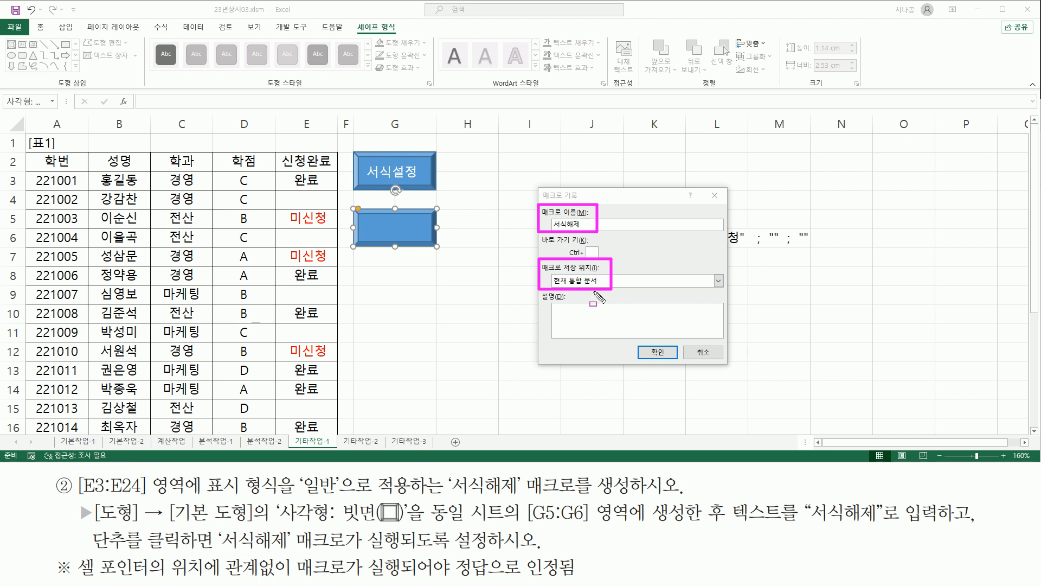
drag(636, 343, 680, 362)
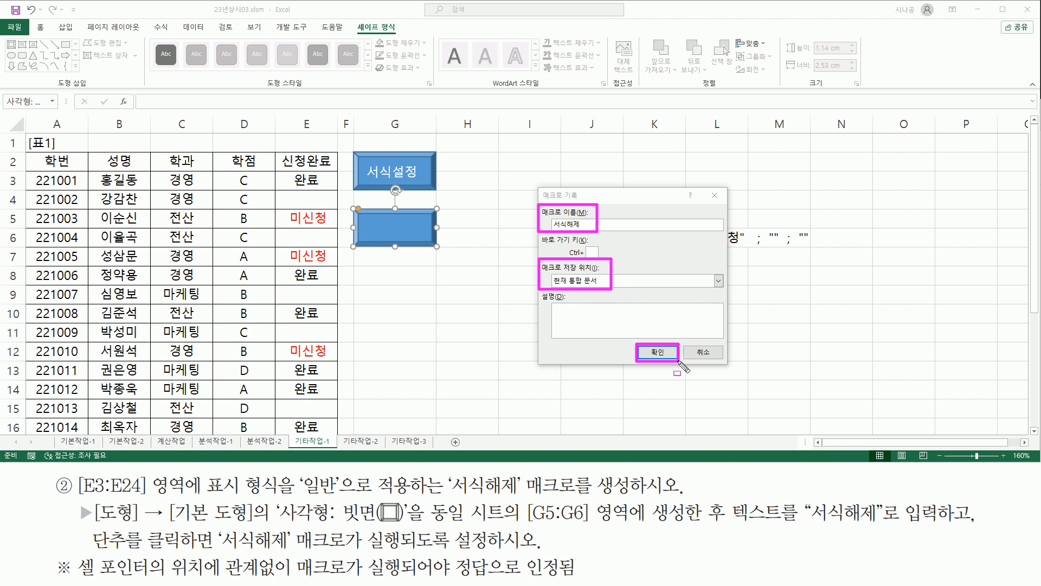
key(Escape)
click(651, 353)
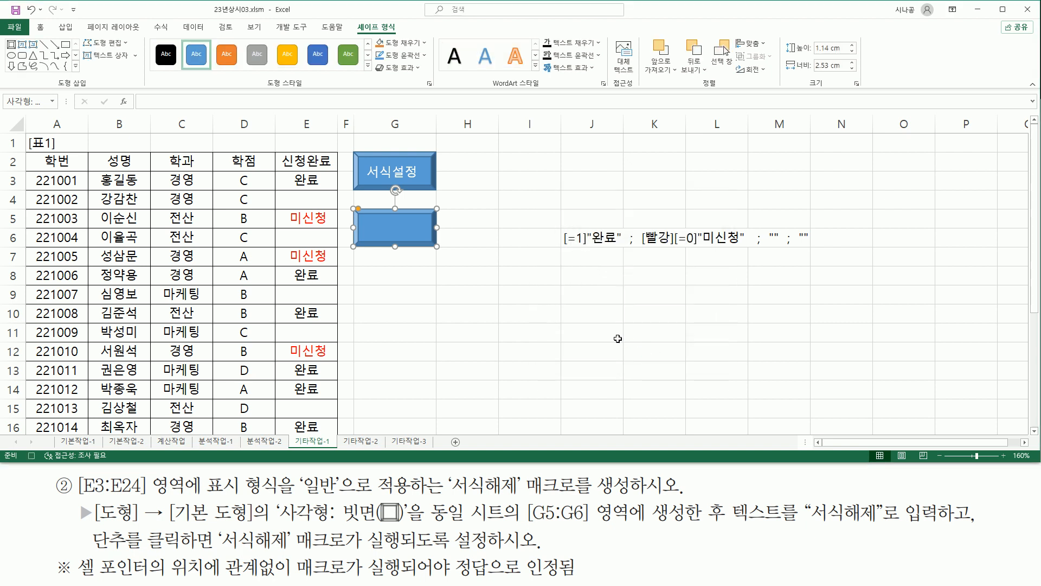
Set the number format of E3:E24 to 일반, and stop recording the macro with cell N2 selected.
click(303, 180)
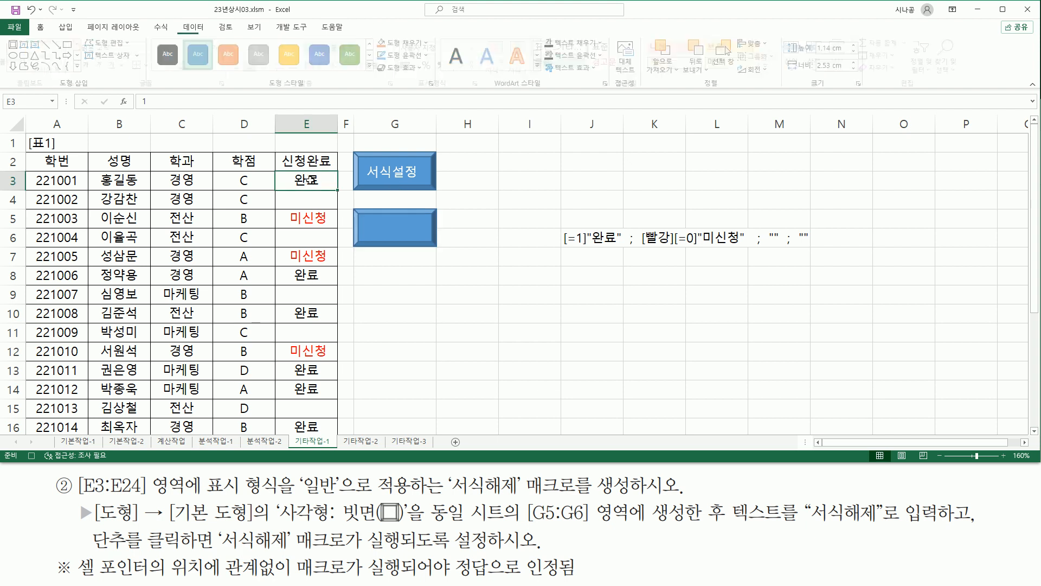
drag(303, 180, 312, 346)
scroll(313, 346, up, 4)
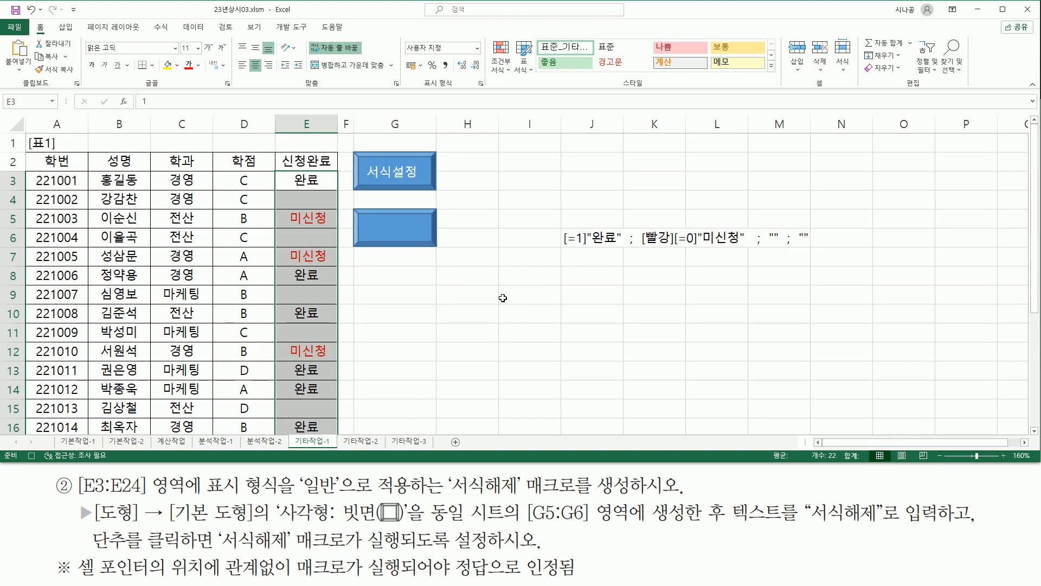
key(ctrl+1)
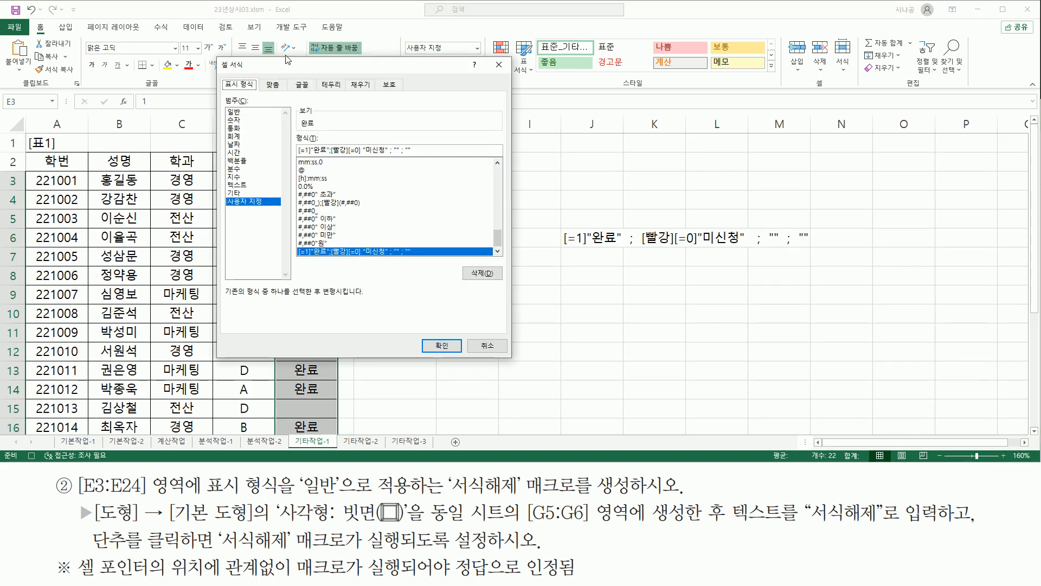
drag(287, 69, 604, 113)
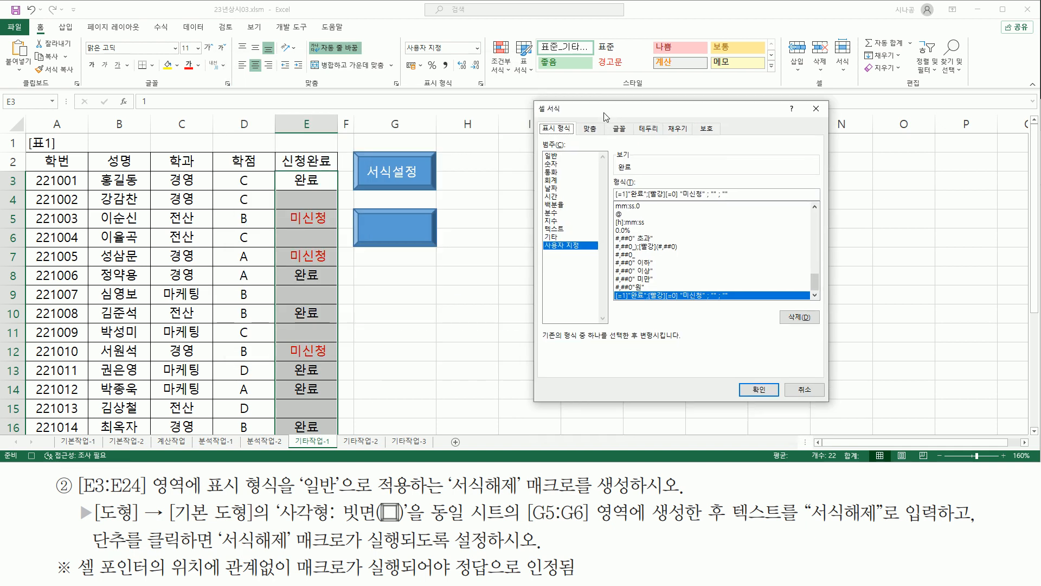
click(558, 157)
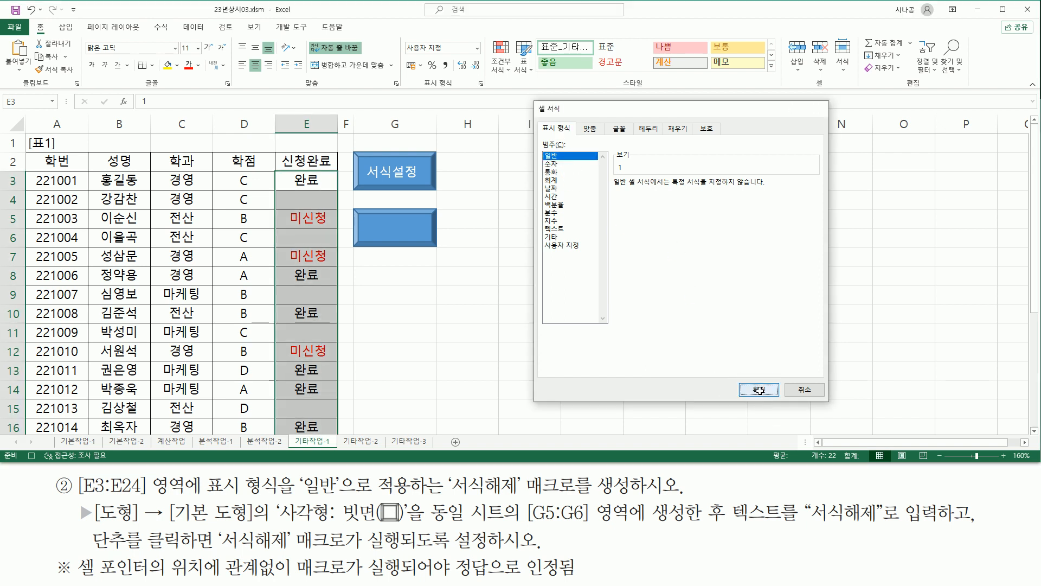
click(768, 396)
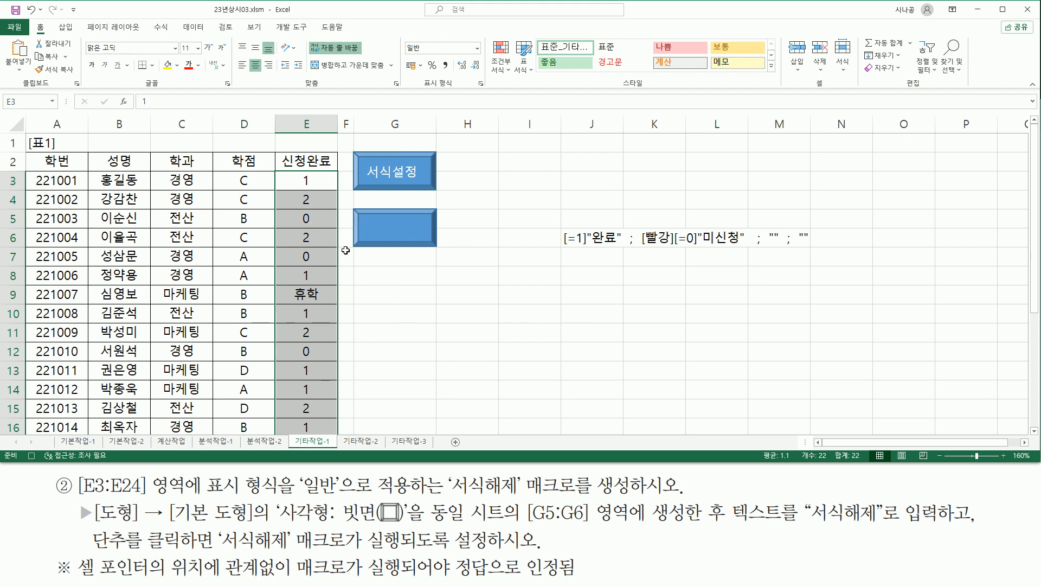
click(827, 164)
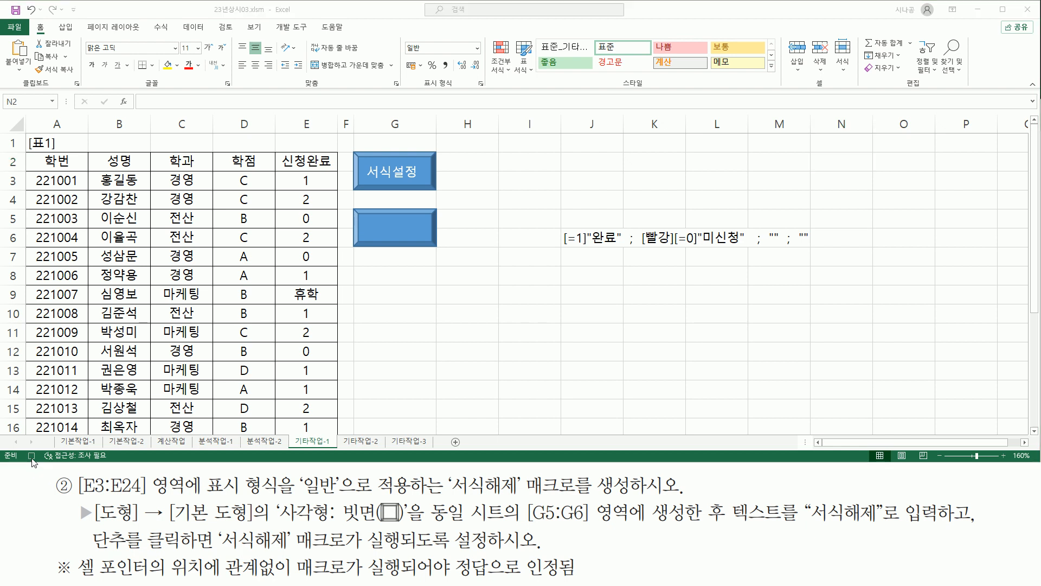
click(31, 455)
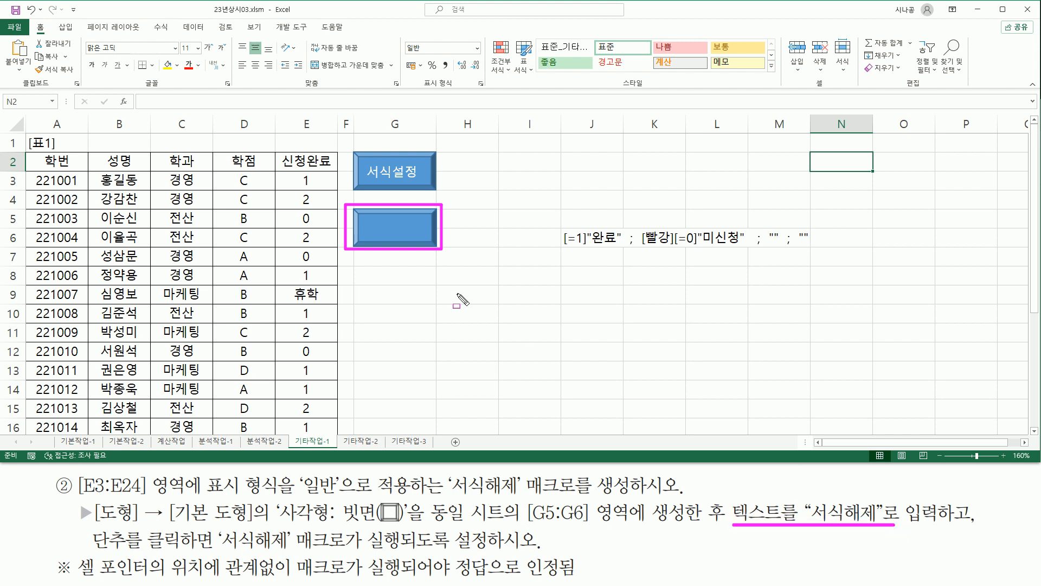
Enter the text 서식해제 in the bevel shape over G5:G6 and finish editing it.
right_click(389, 223)
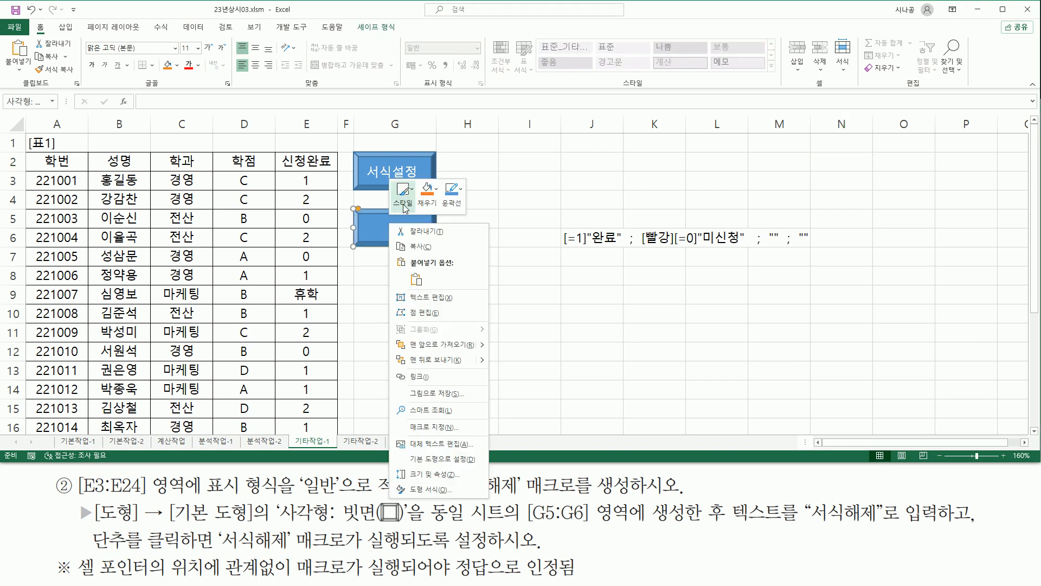
click(436, 298)
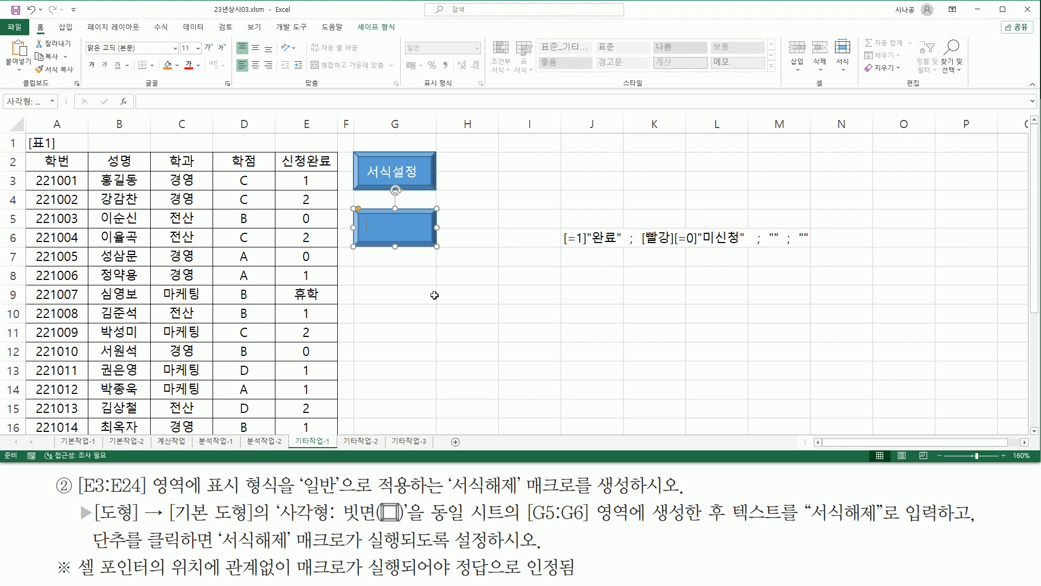
text(서식해제)
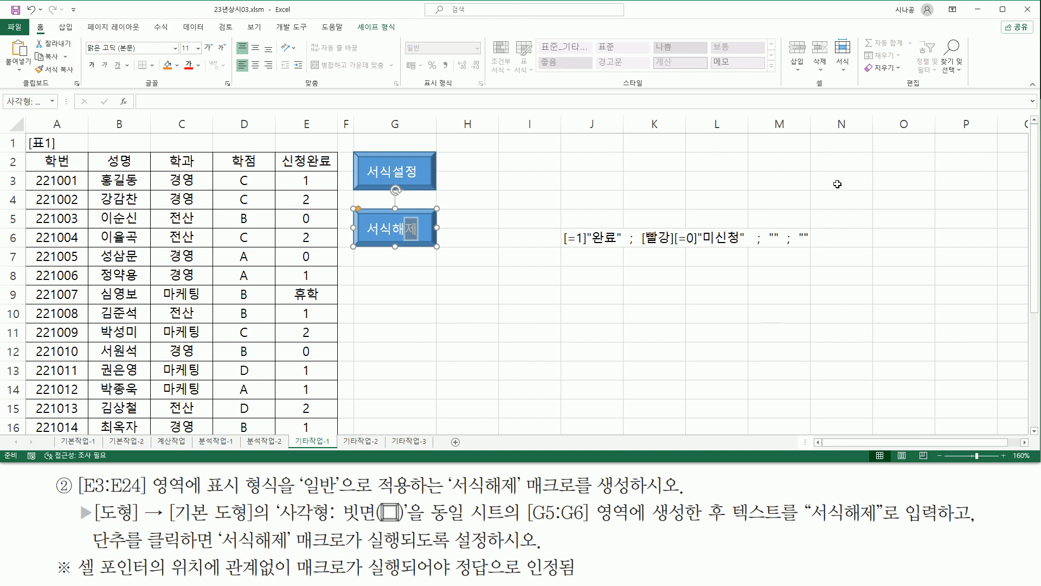
click(836, 165)
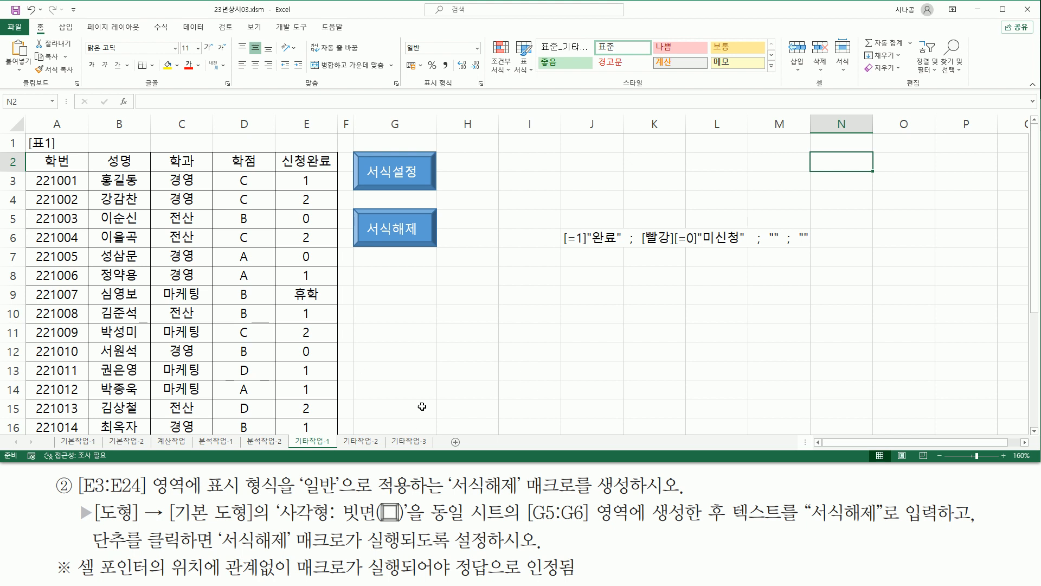
Test the 서식설정 macro by running it from its shape with different cells selected, such as A11.
mouse_move(73, 550)
mouse_down()
mouse_move(100, 575)
mouse_move(145, 582)
mouse_move(582, 580)
mouse_up()
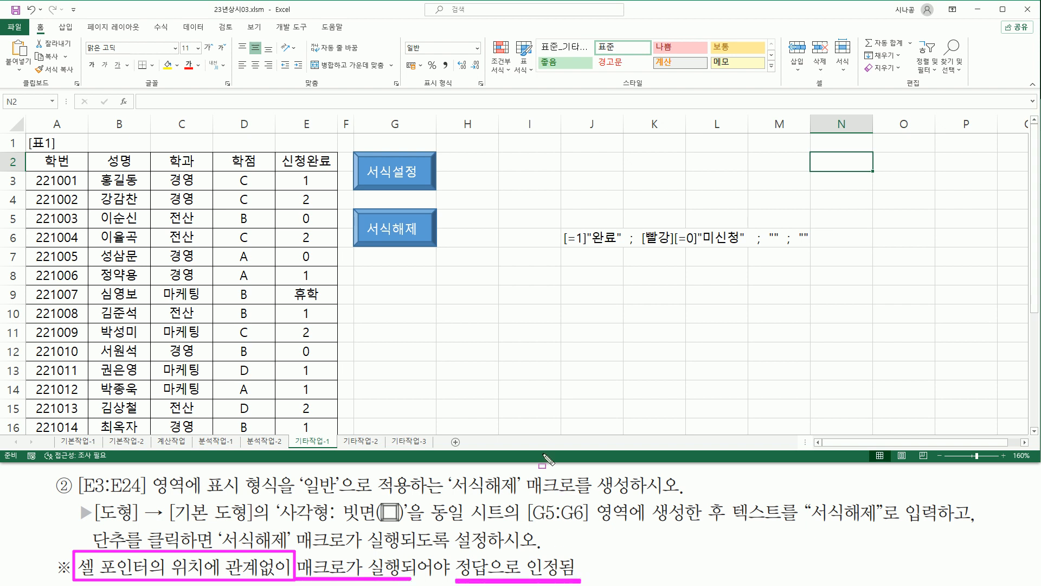
click(525, 310)
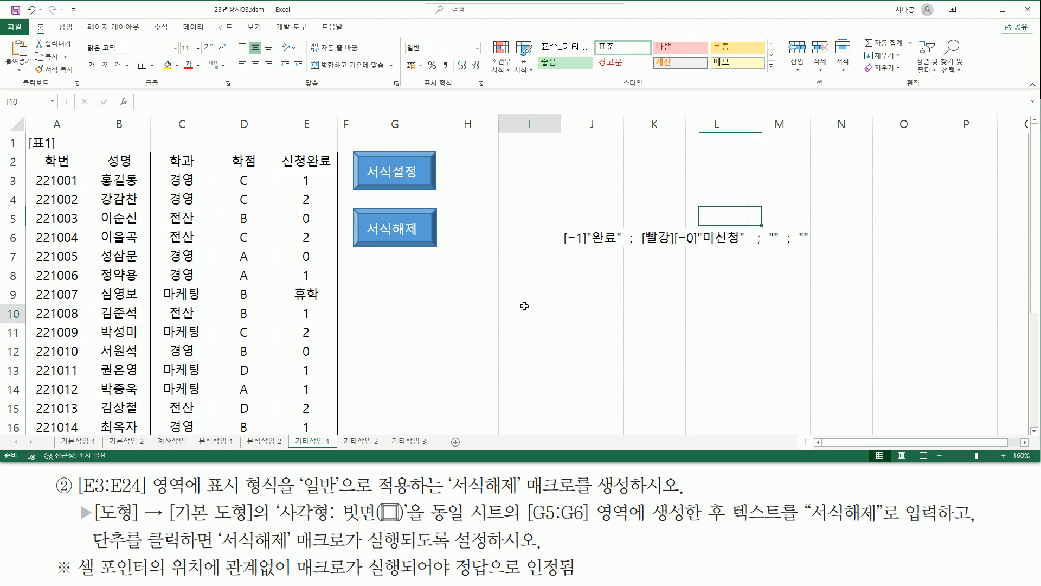
click(267, 296)
click(149, 317)
click(76, 331)
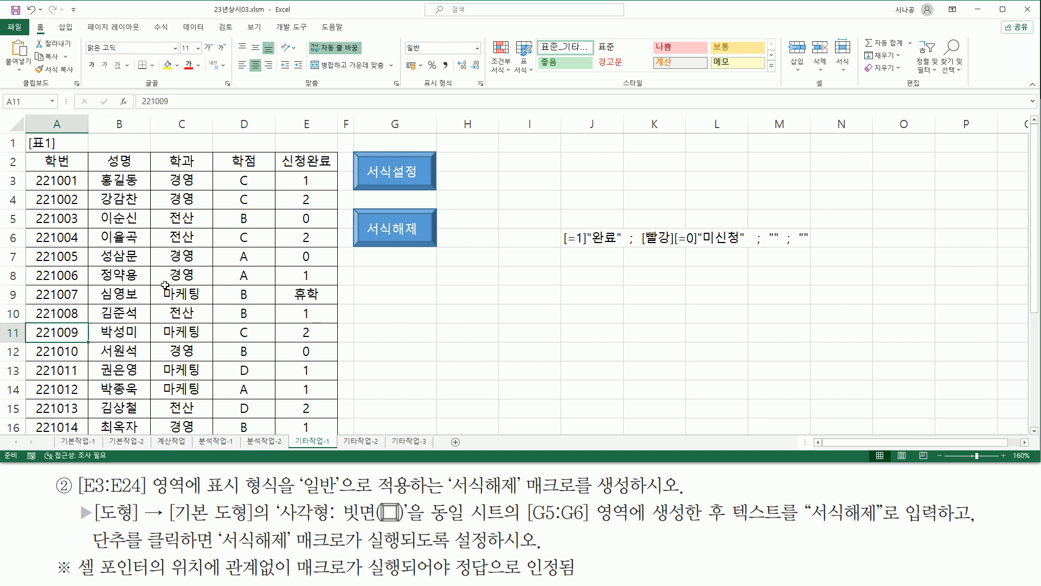
click(402, 183)
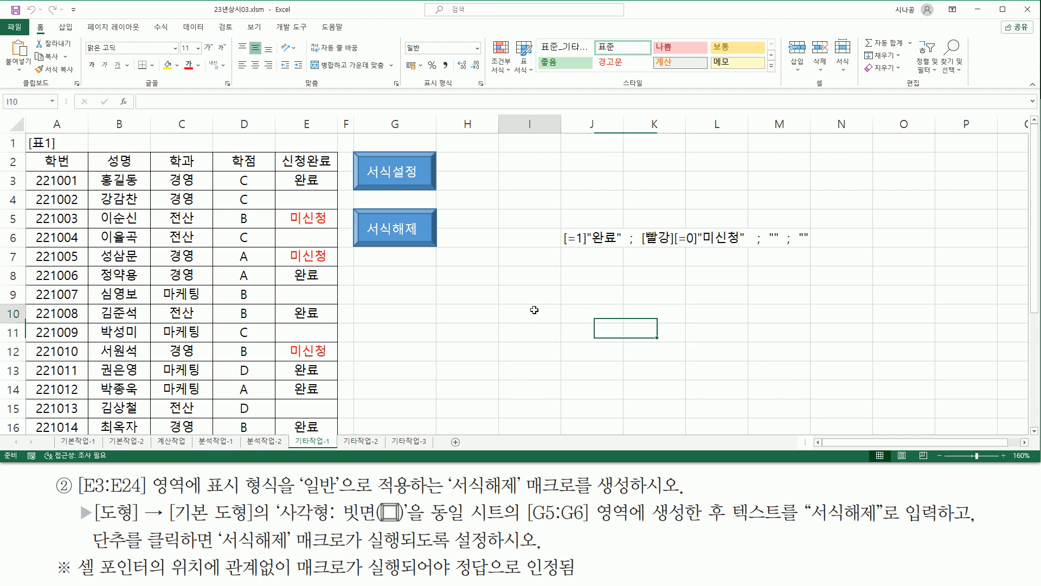
Test the 서식해제 macro by running it from its shape with cell B13 selected.
click(95, 187)
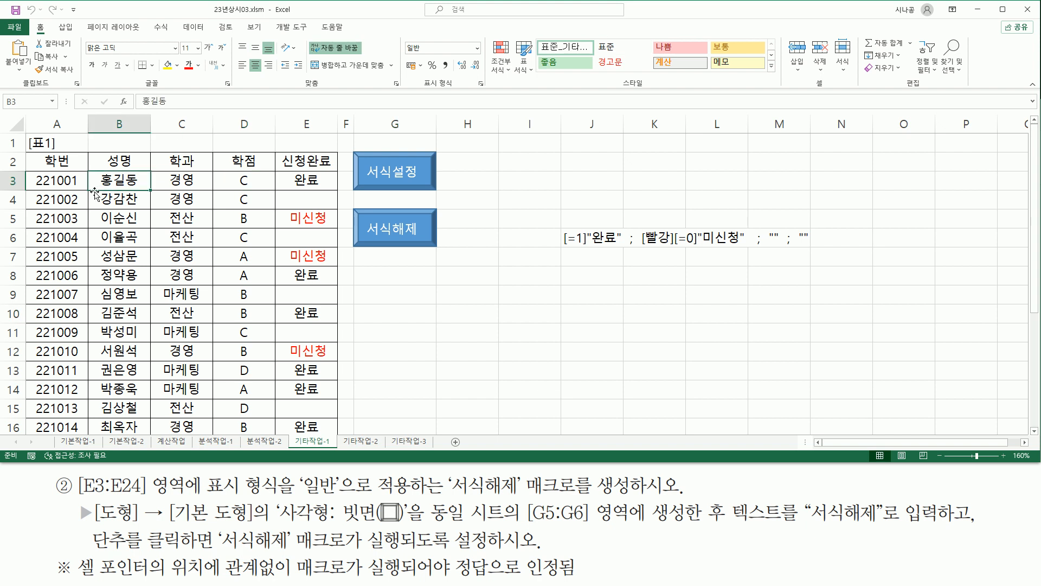
click(142, 370)
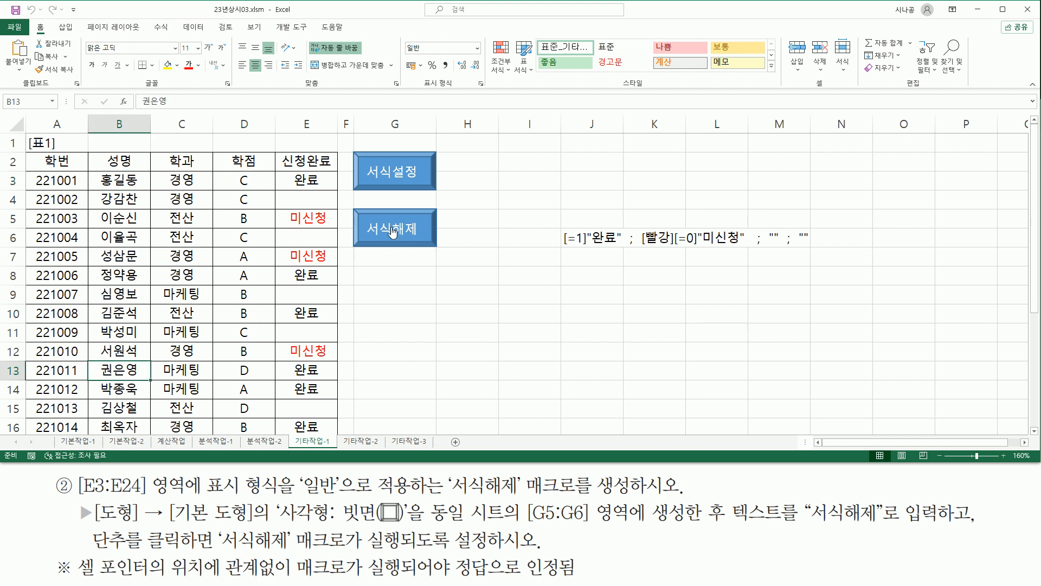
click(393, 232)
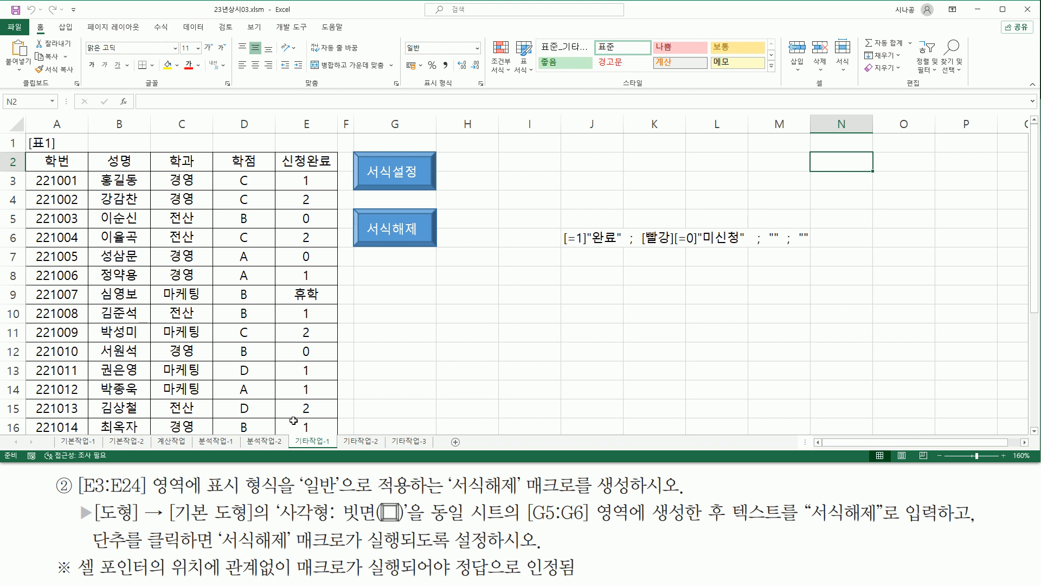
Switch to sheet 기타작업-2 and examine its pie chart, source table and the chart modification instructions.
click(499, 350)
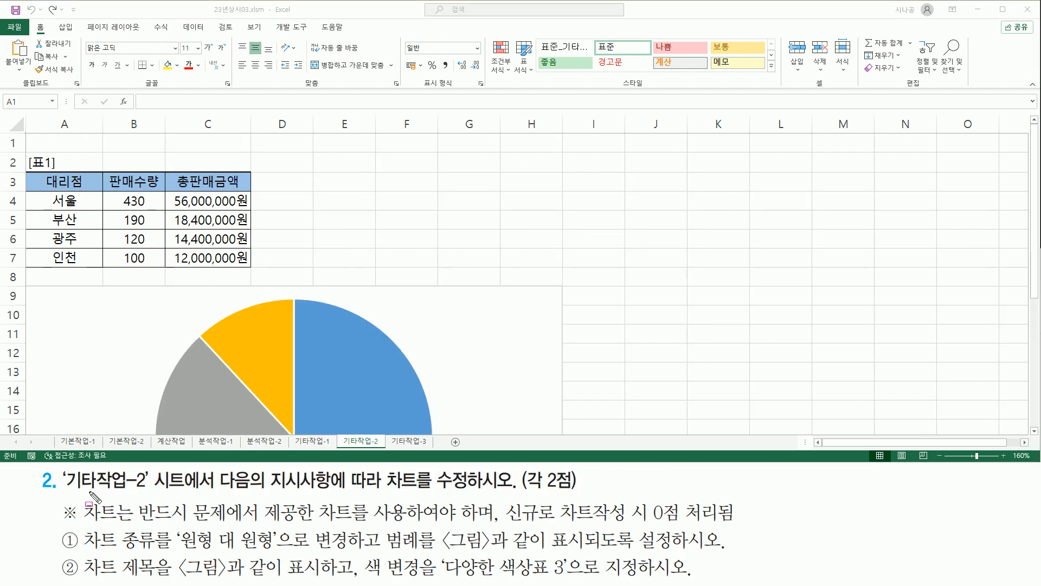
drag(62, 492, 149, 493)
drag(385, 492, 518, 493)
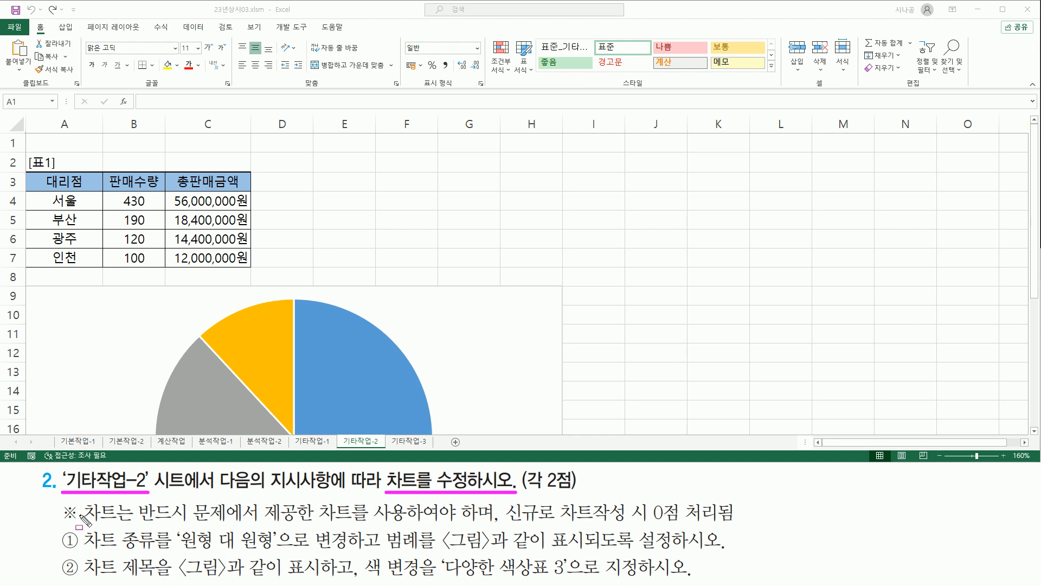
drag(82, 521, 408, 525)
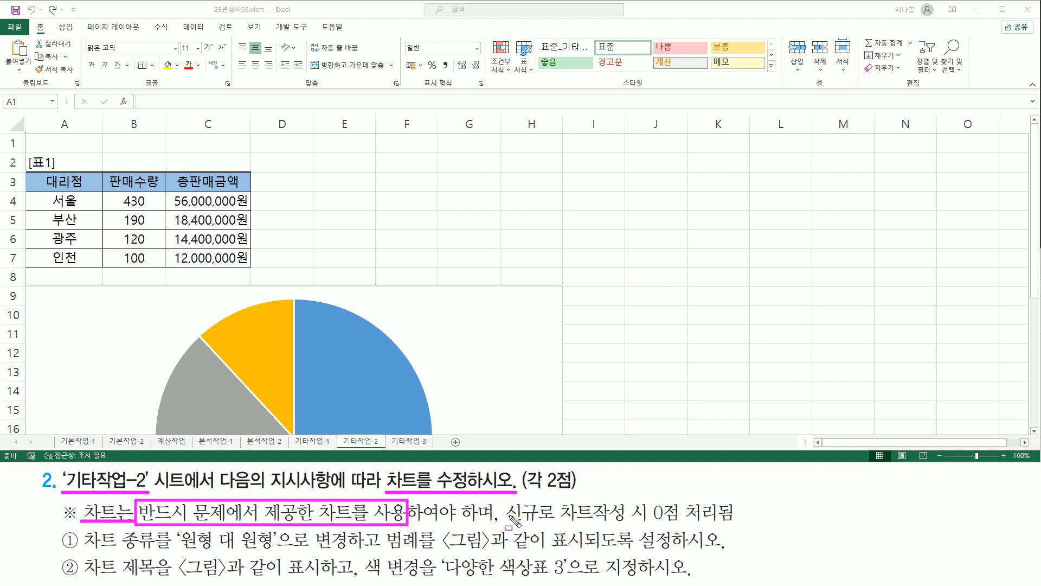
drag(505, 524, 741, 524)
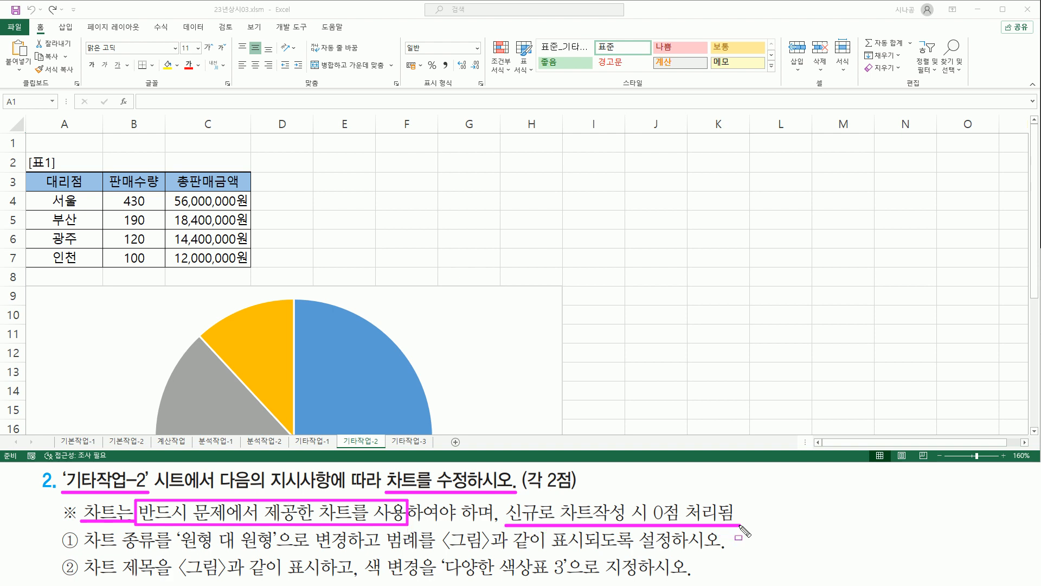
key(Escape)
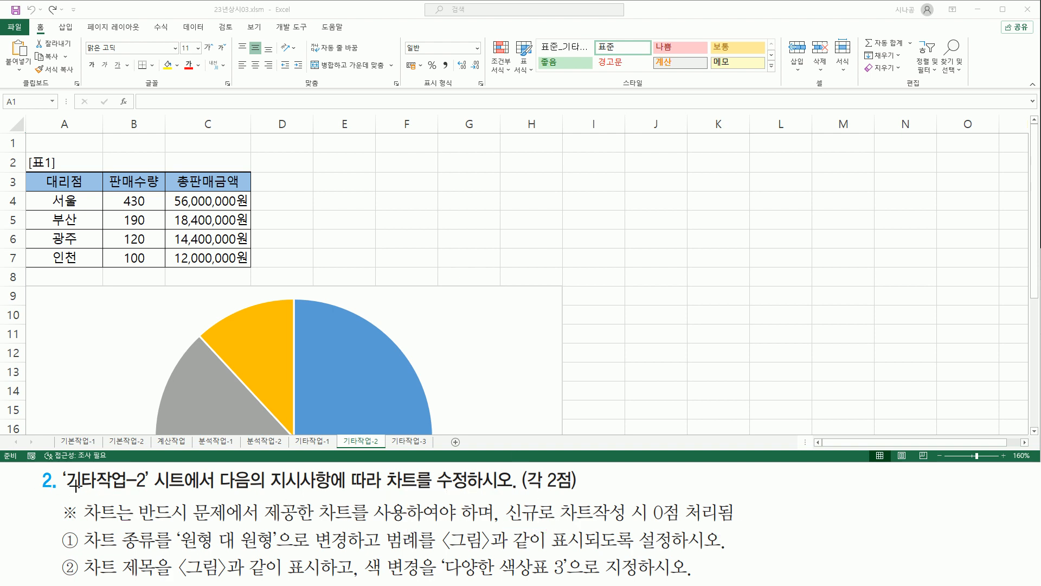
key(ctrl+2)
drag(333, 434, 381, 449)
drag(30, 156, 255, 268)
key(Escape)
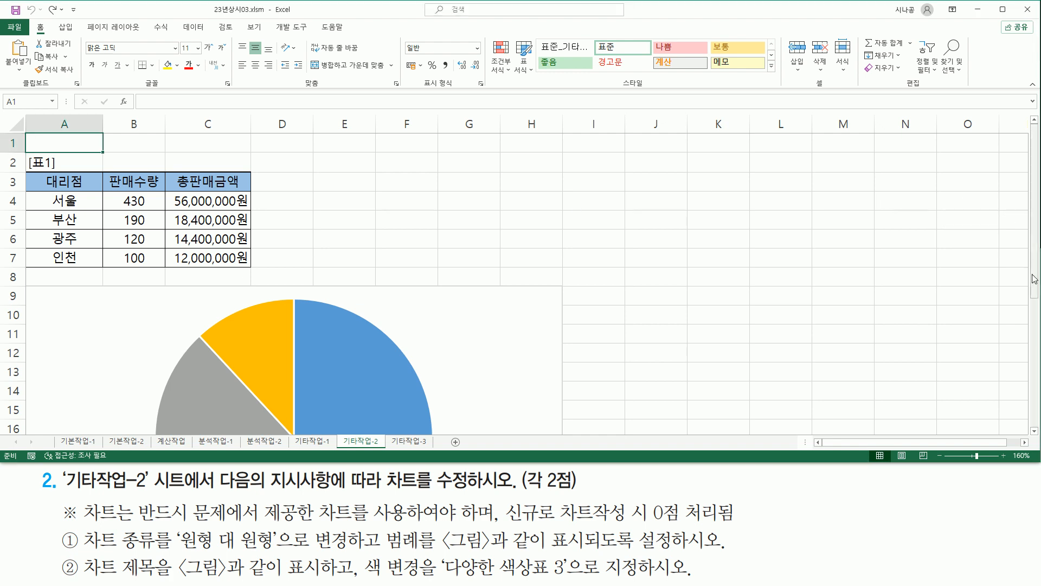
mouse_move(1036, 264)
mouse_down()
mouse_move(1032, 396)
mouse_move(1031, 258)
mouse_up()
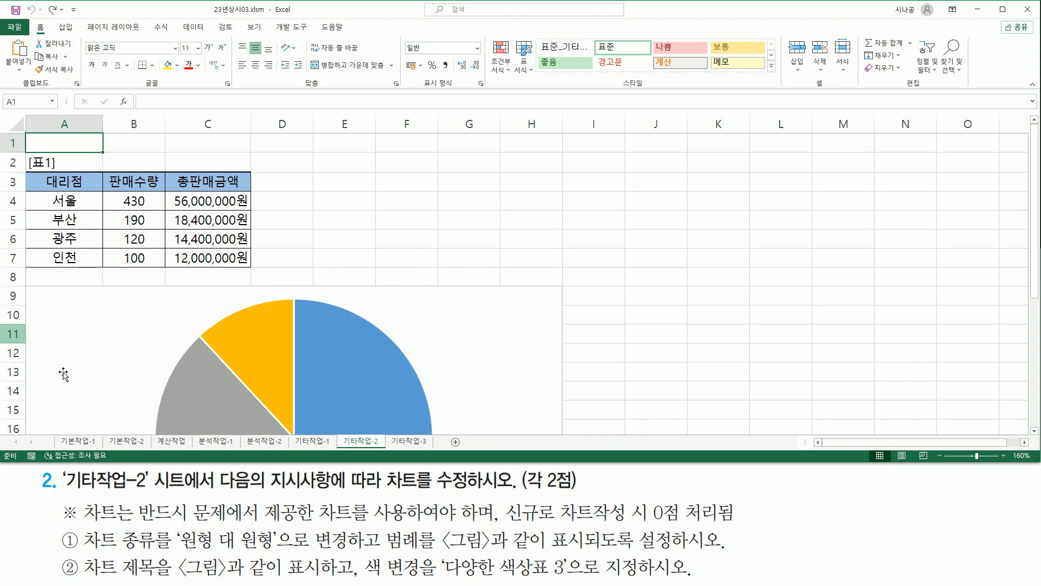
mouse_move(81, 525)
mouse_down()
mouse_move(161, 554)
mouse_move(277, 555)
mouse_up()
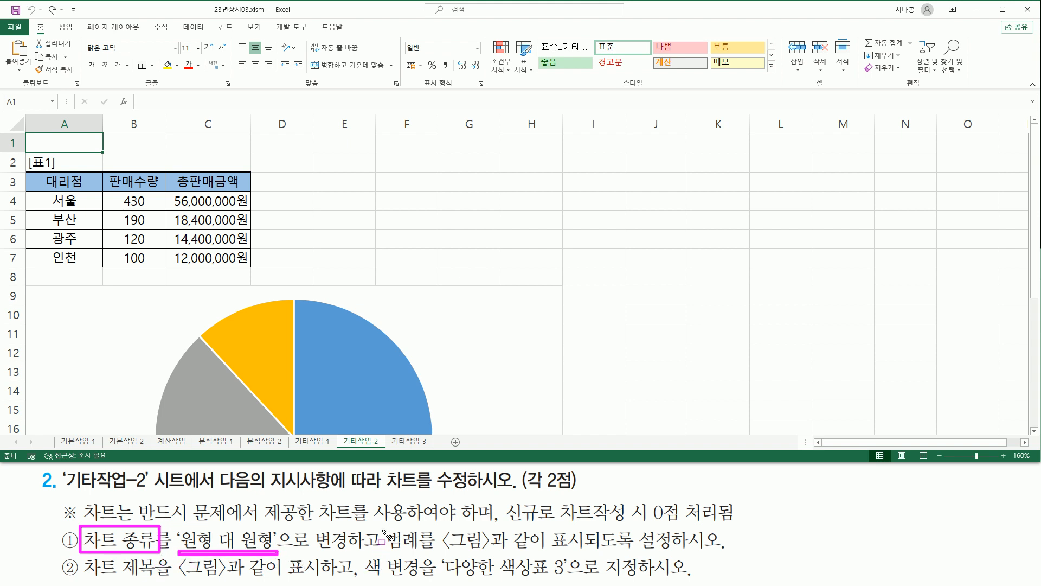
drag(381, 524, 381, 553)
key(Escape)
Select the pie chart on sheet 기타작업-2 and bring up its chart design commands.
click(486, 314)
click(520, 308)
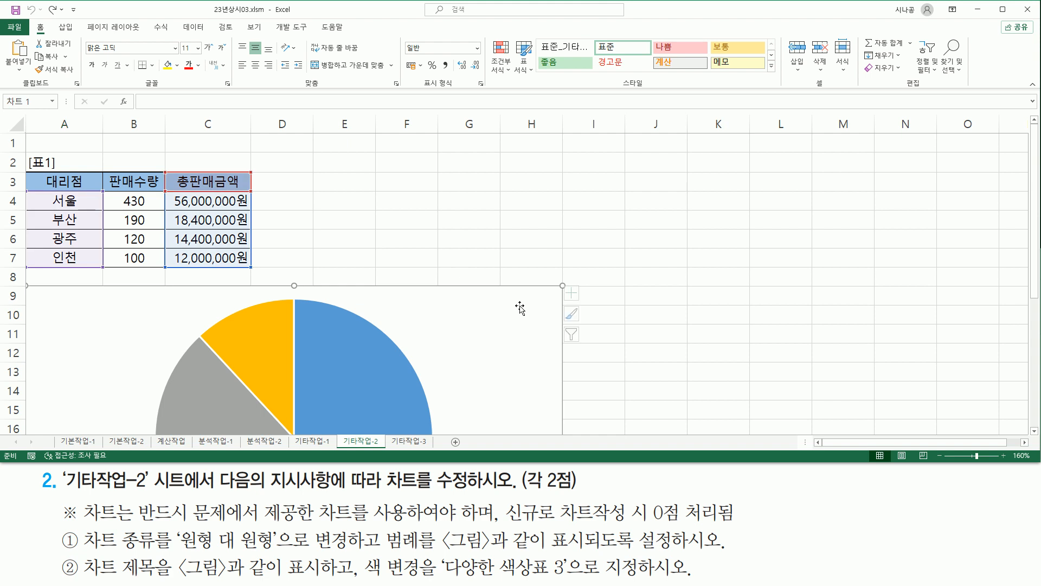
mouse_move(26, 285)
mouse_down()
mouse_move(553, 388)
mouse_move(562, 438)
mouse_up()
key(Escape)
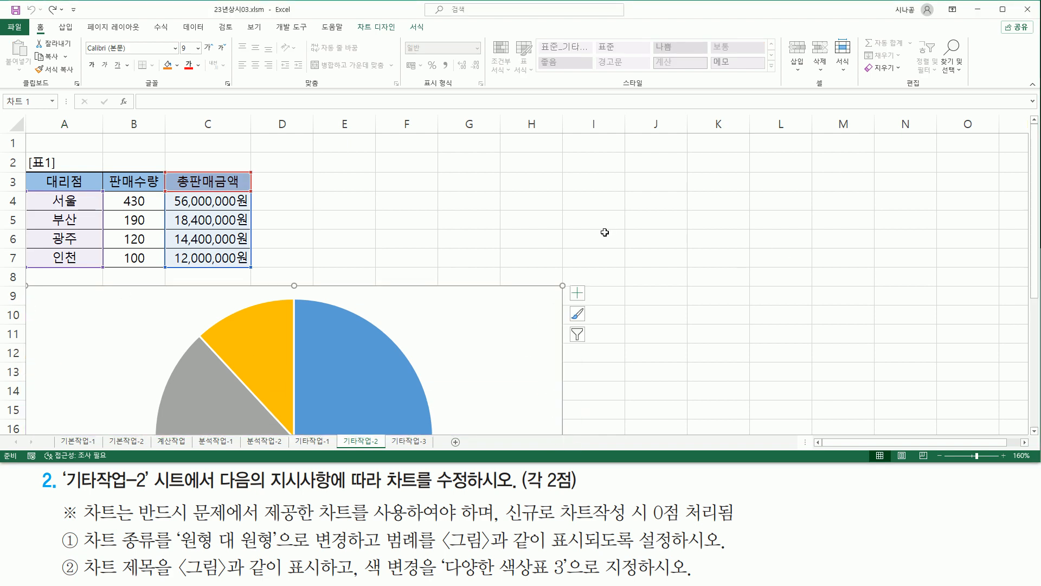
drag(352, 20, 432, 37)
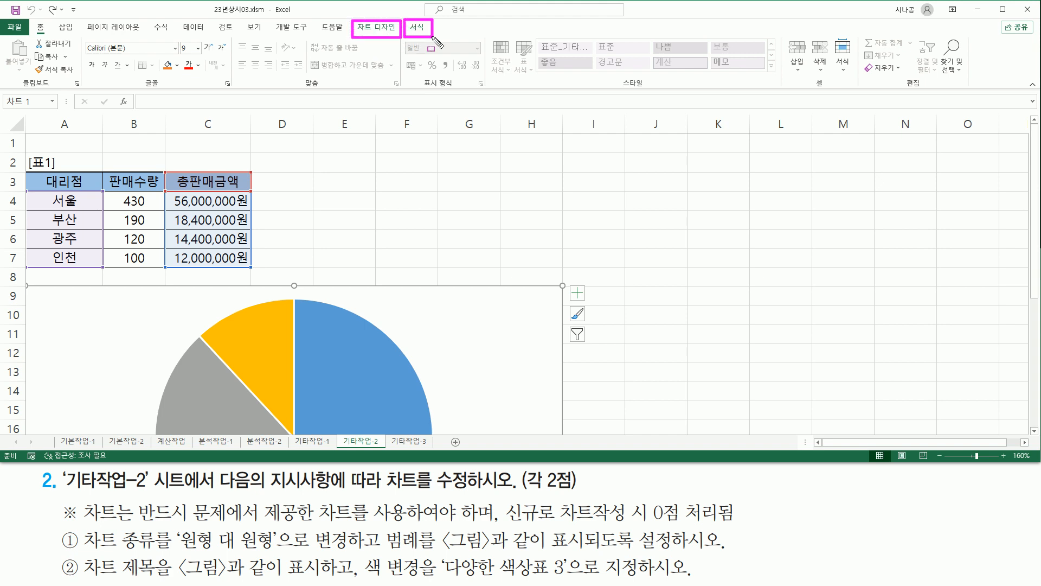
click(378, 28)
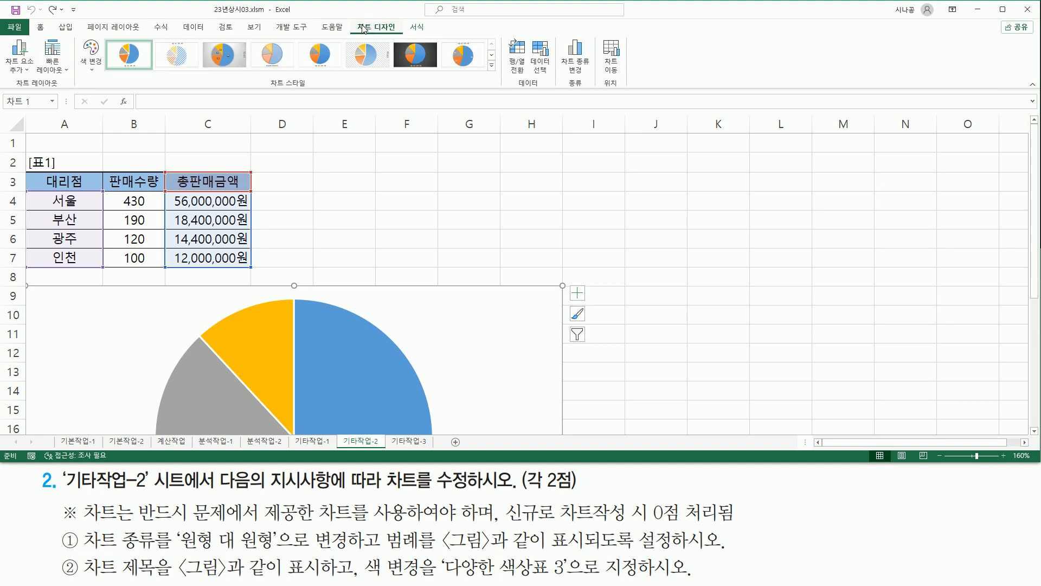
drag(354, 19, 401, 34)
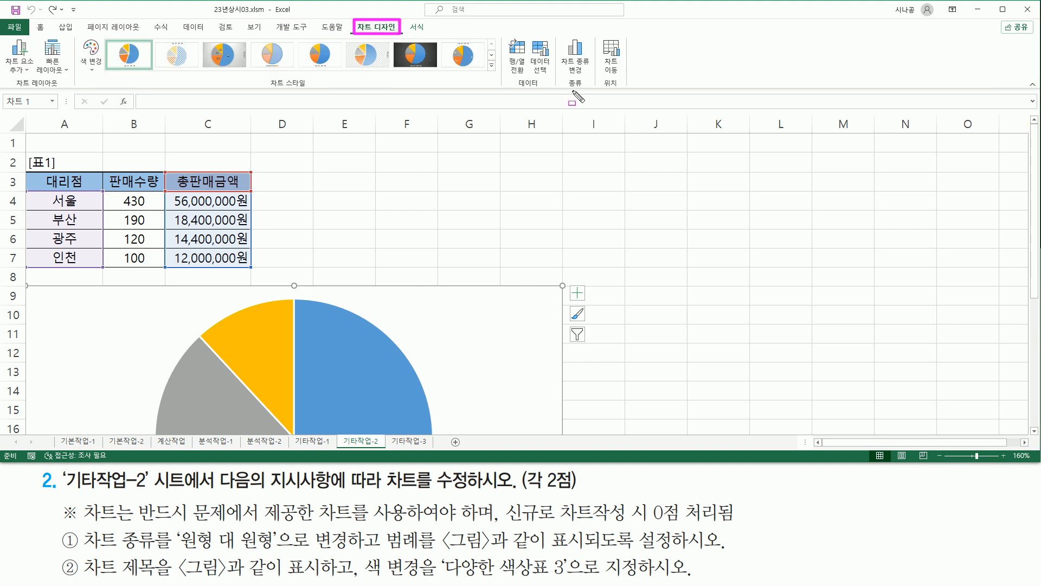
drag(562, 88, 590, 89)
drag(557, 39, 594, 76)
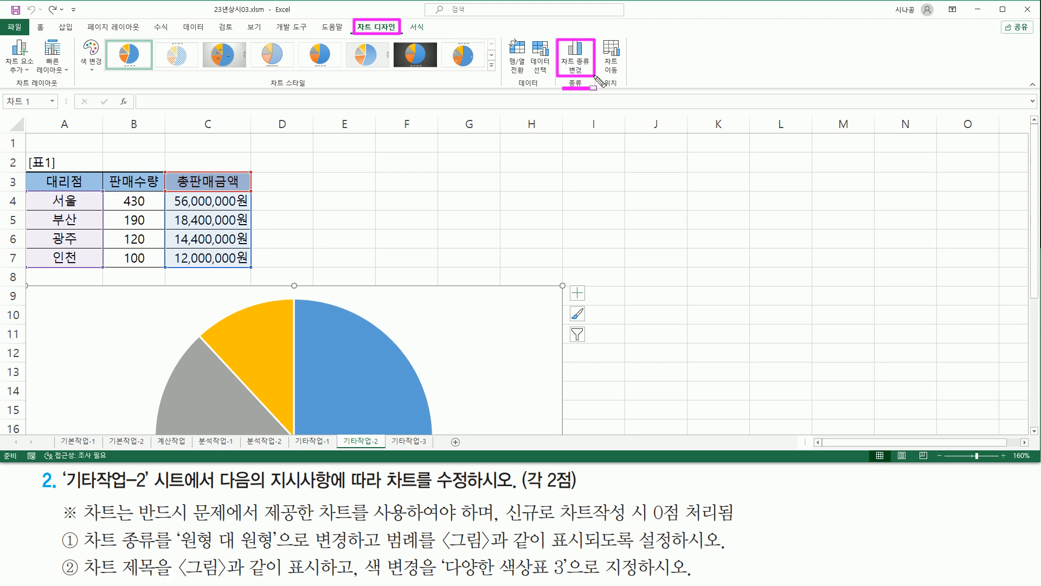
key(Escape)
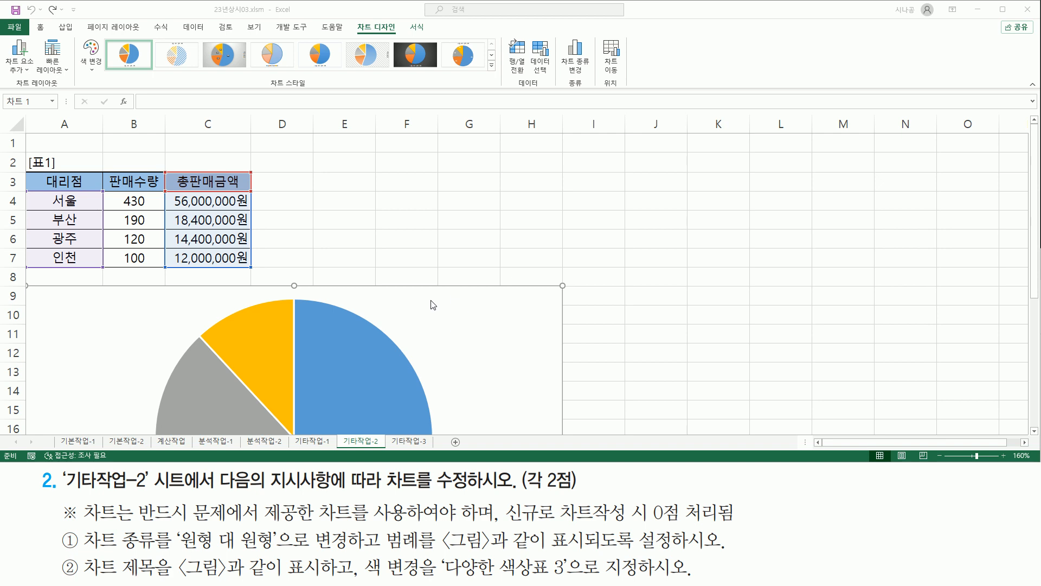
Change the type of the pie chart to 원형 대 원형.
right_click(433, 304)
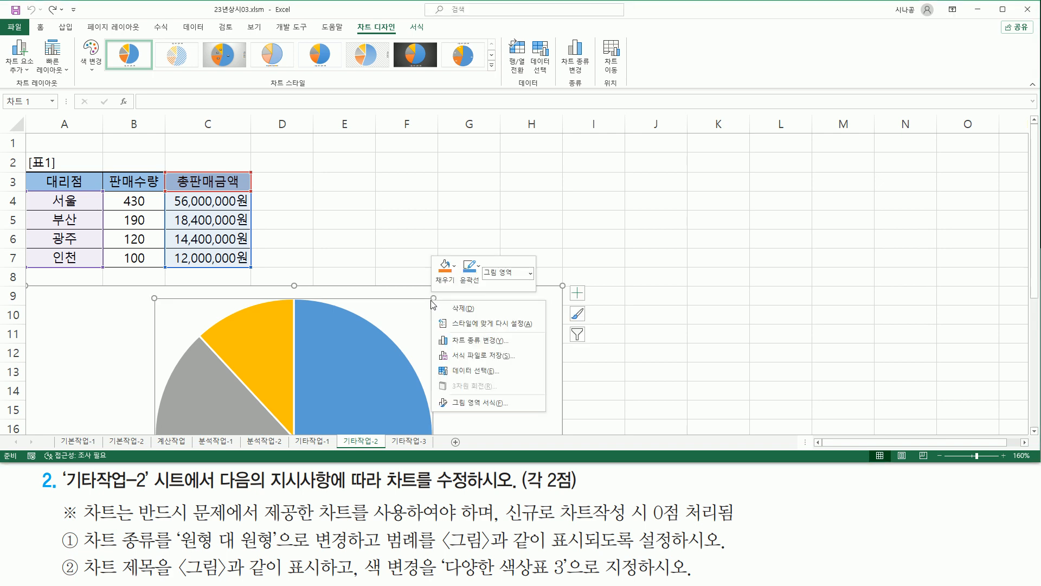
click(487, 346)
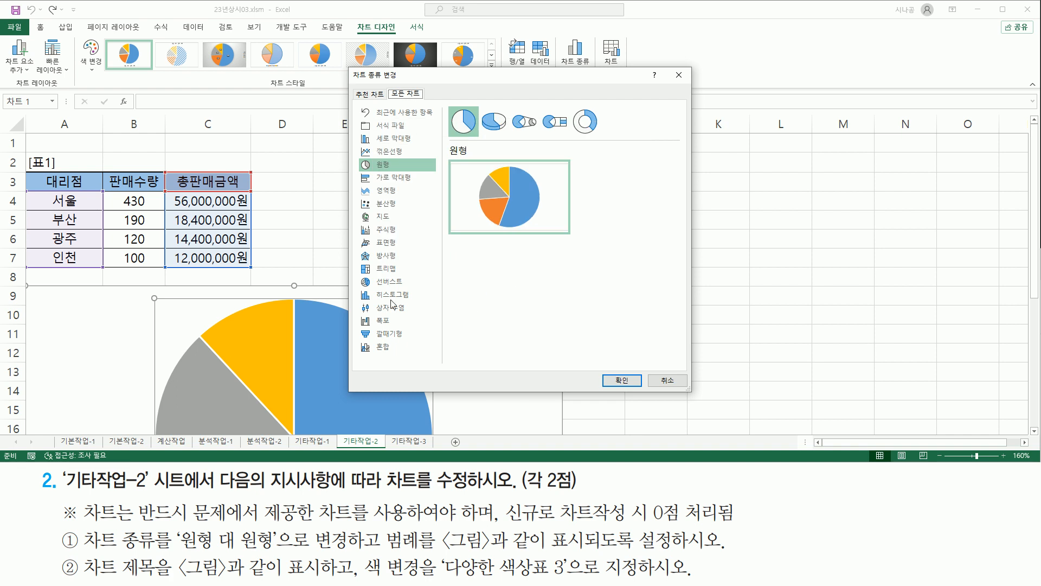
mouse_move(350, 68)
mouse_down()
mouse_move(438, 312)
mouse_move(691, 391)
mouse_up()
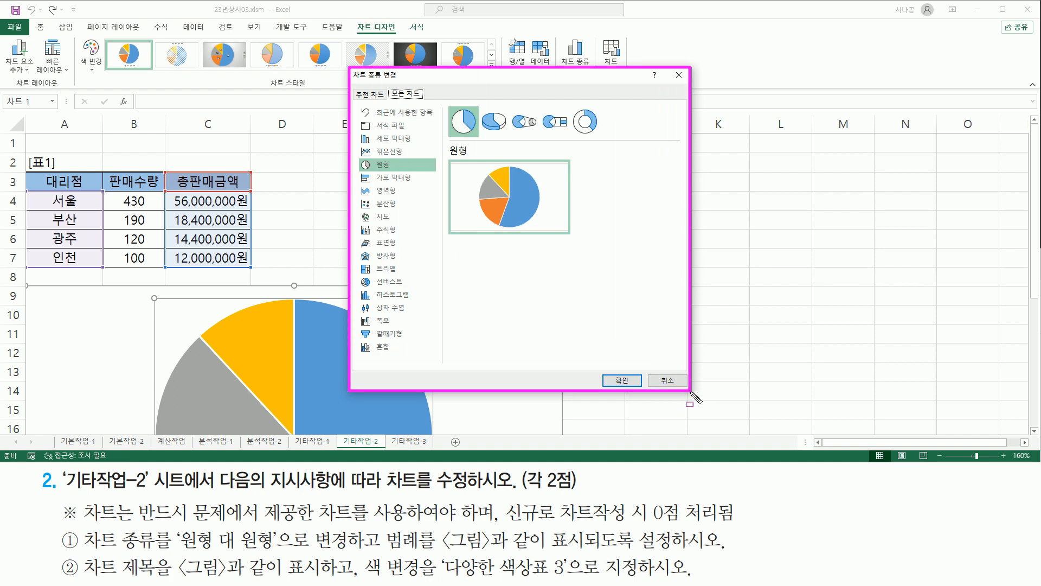
drag(356, 157, 400, 172)
drag(509, 103, 541, 141)
key(Escape)
click(521, 94)
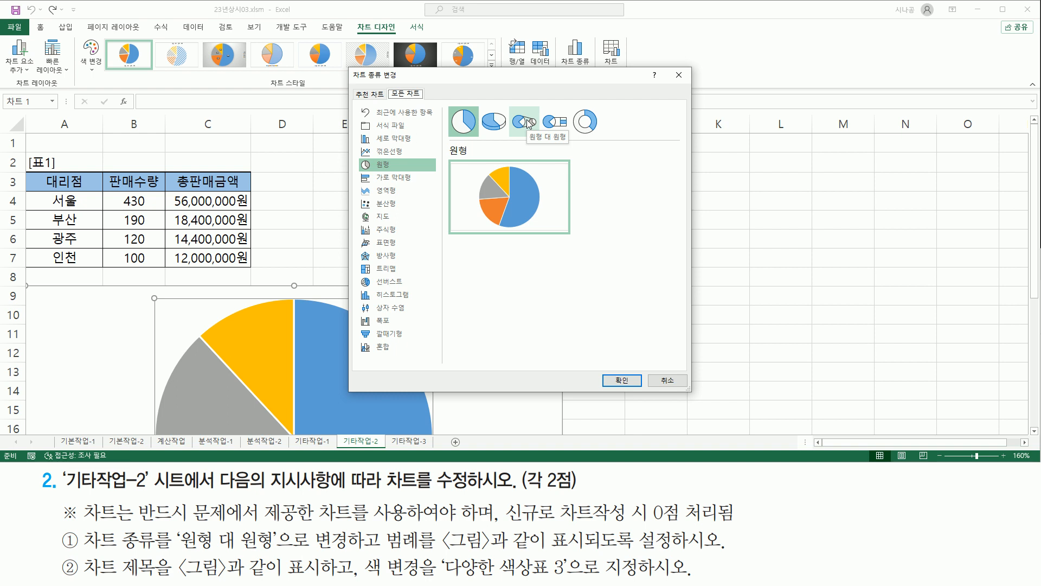
click(526, 123)
mouse_move(472, 183)
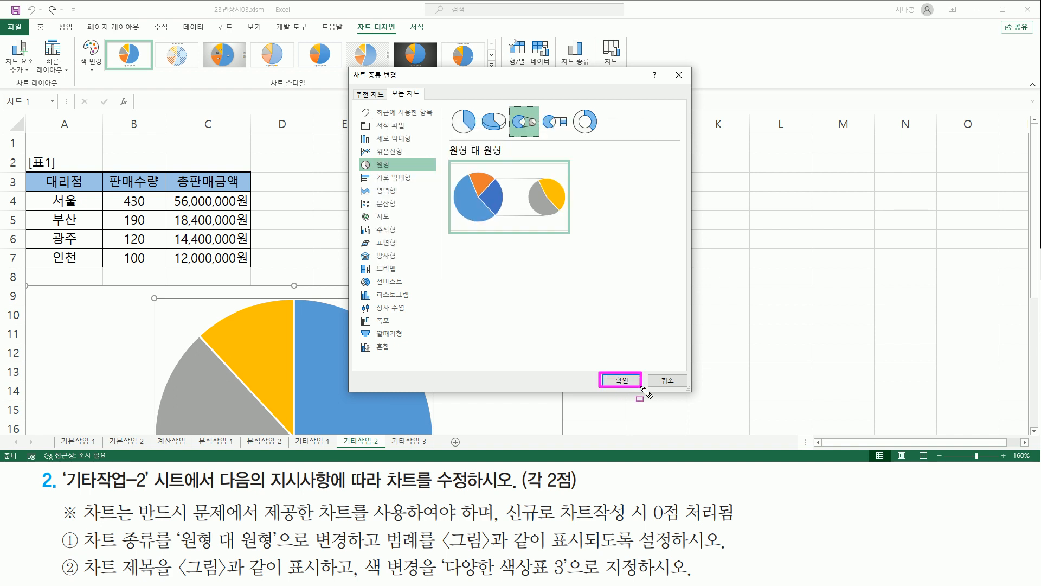
click(622, 381)
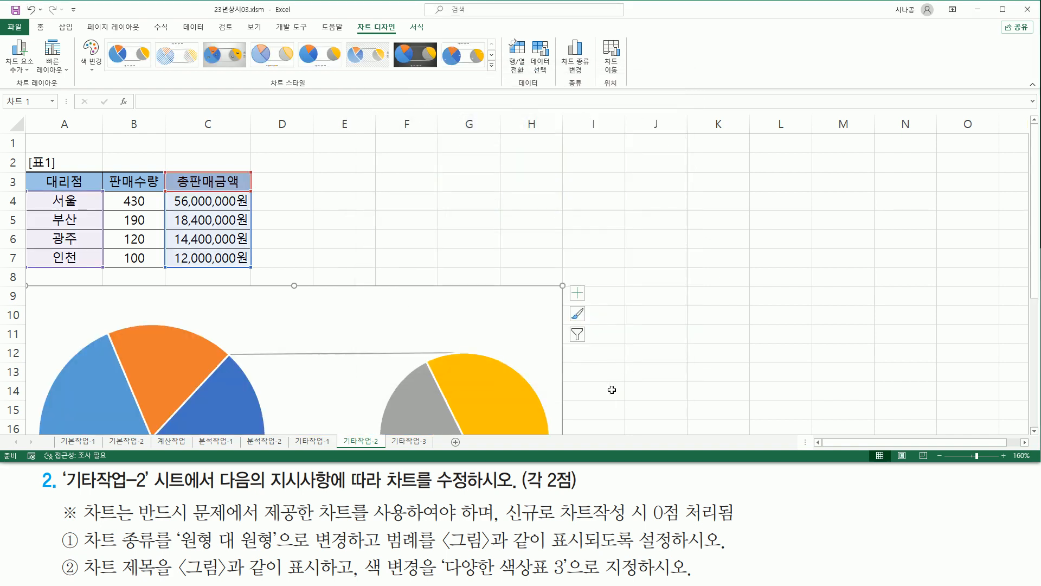
Add a legend on the right side of the 원형 대 원형 chart, following the sample picture.
drag(1037, 248, 1037, 339)
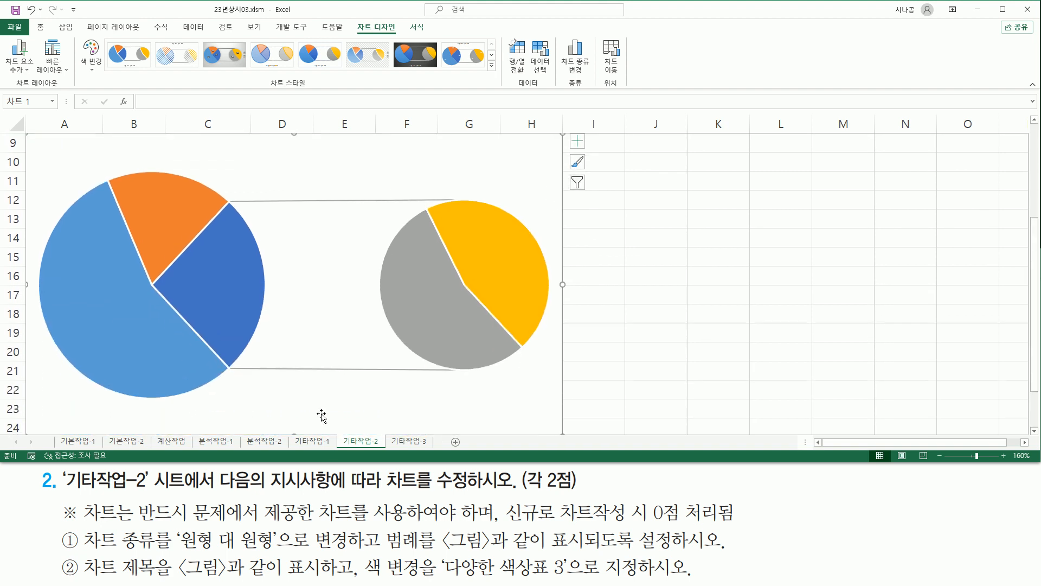
key(ctrl+2)
mouse_move(379, 525)
mouse_down()
mouse_move(380, 557)
mouse_move(738, 552)
mouse_up()
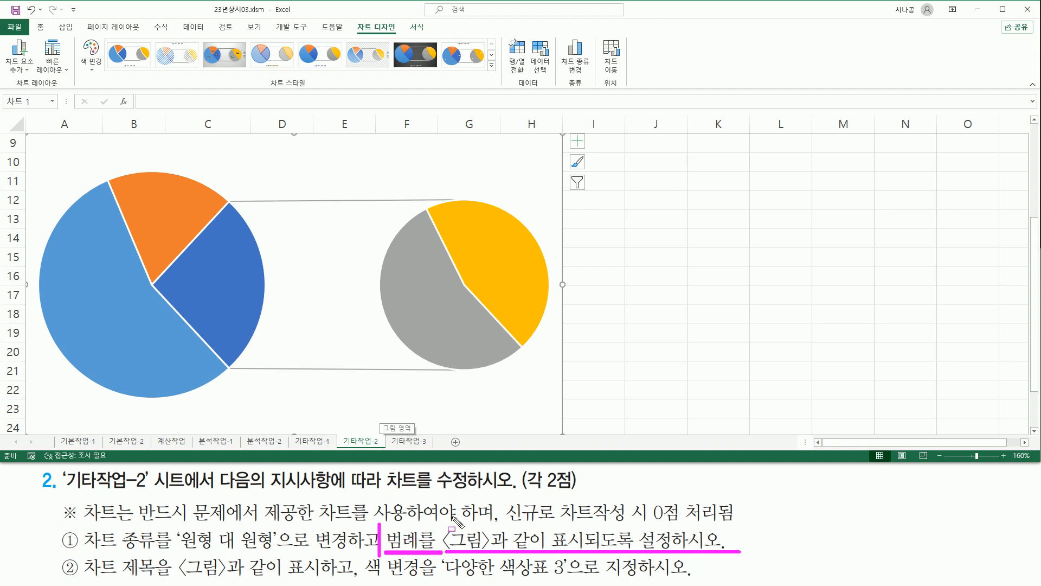
key(Escape)
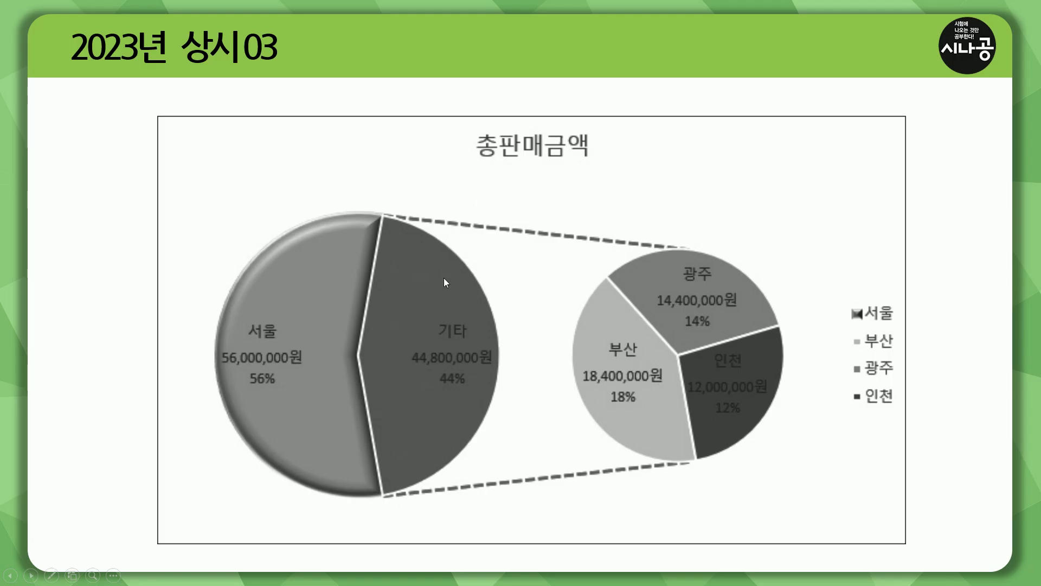
key(ctrl+p)
mouse_move(843, 293)
mouse_down()
mouse_move(854, 415)
mouse_move(902, 416)
mouse_up()
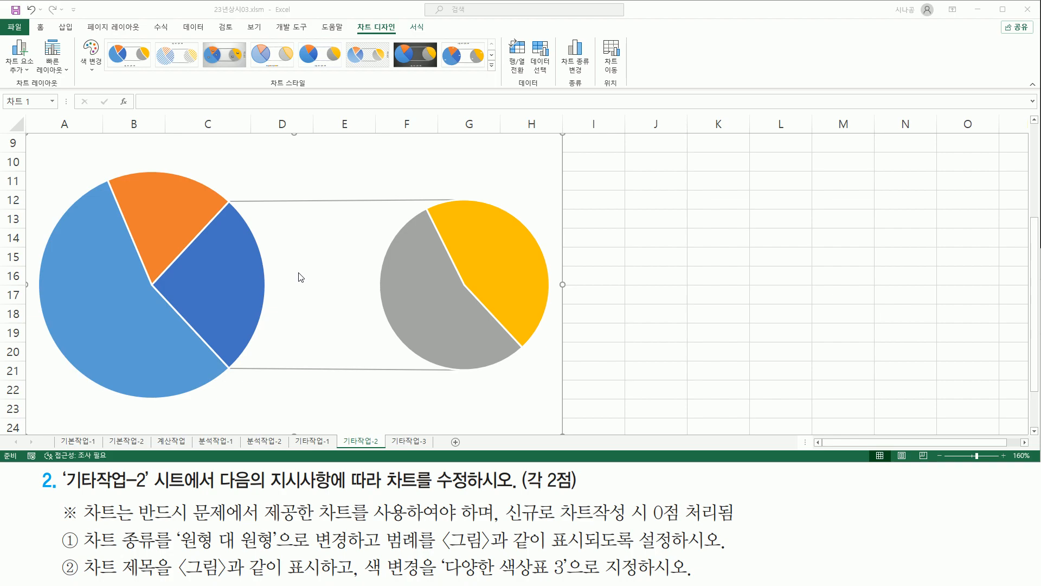
click(533, 164)
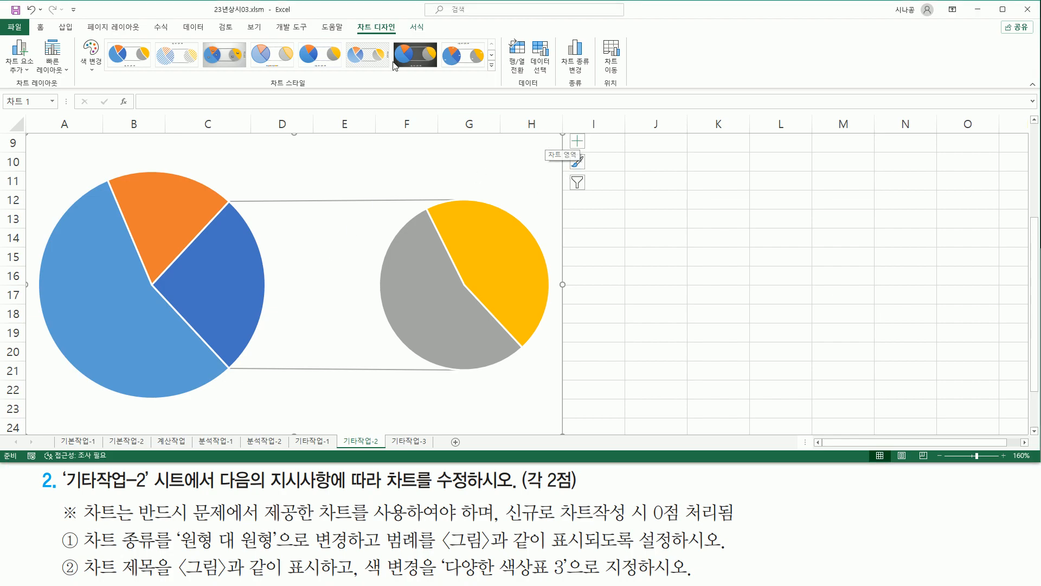
mouse_move(350, 22)
mouse_down()
mouse_move(387, 34)
mouse_move(374, 46)
mouse_up()
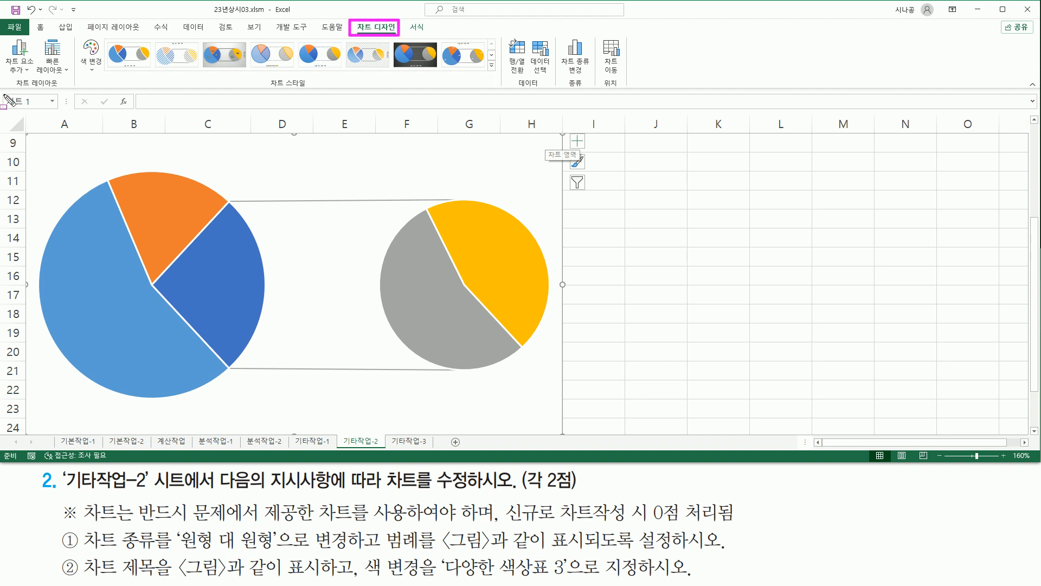
drag(11, 88, 74, 88)
mouse_move(4, 39)
mouse_down()
mouse_move(22, 78)
mouse_move(35, 78)
mouse_up()
key(Escape)
click(28, 71)
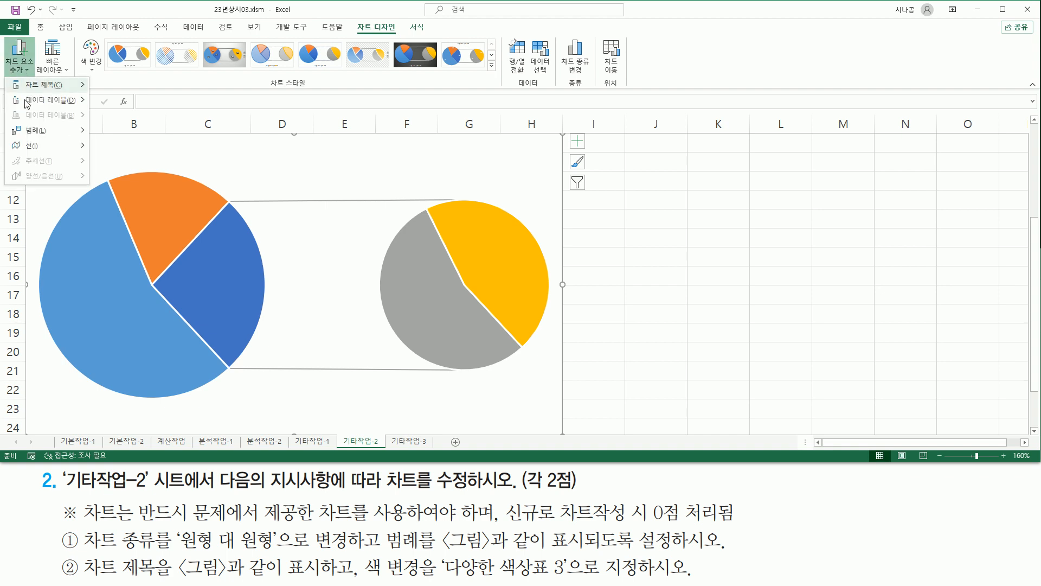
mouse_move(30, 136)
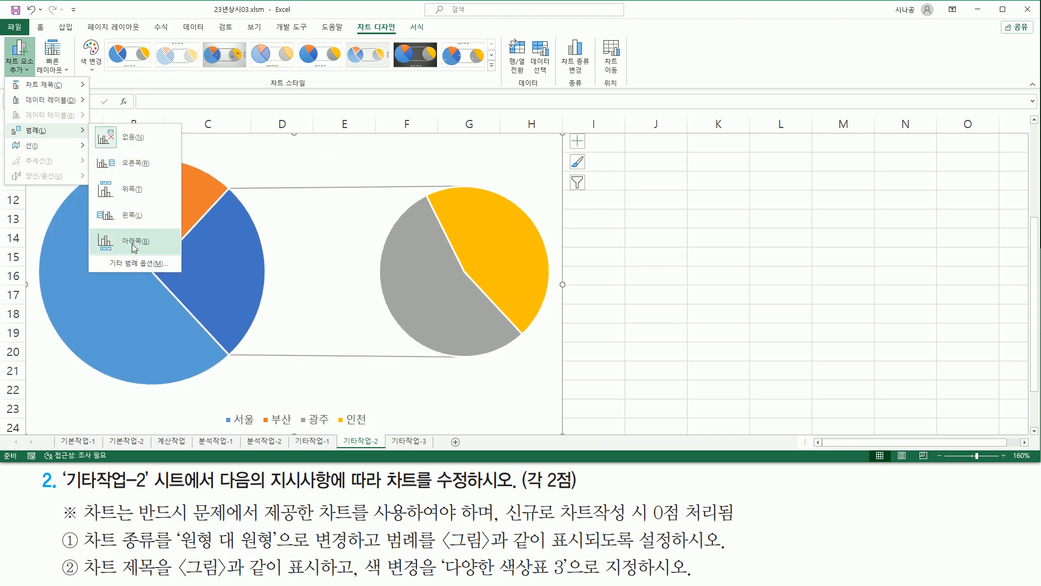
click(132, 170)
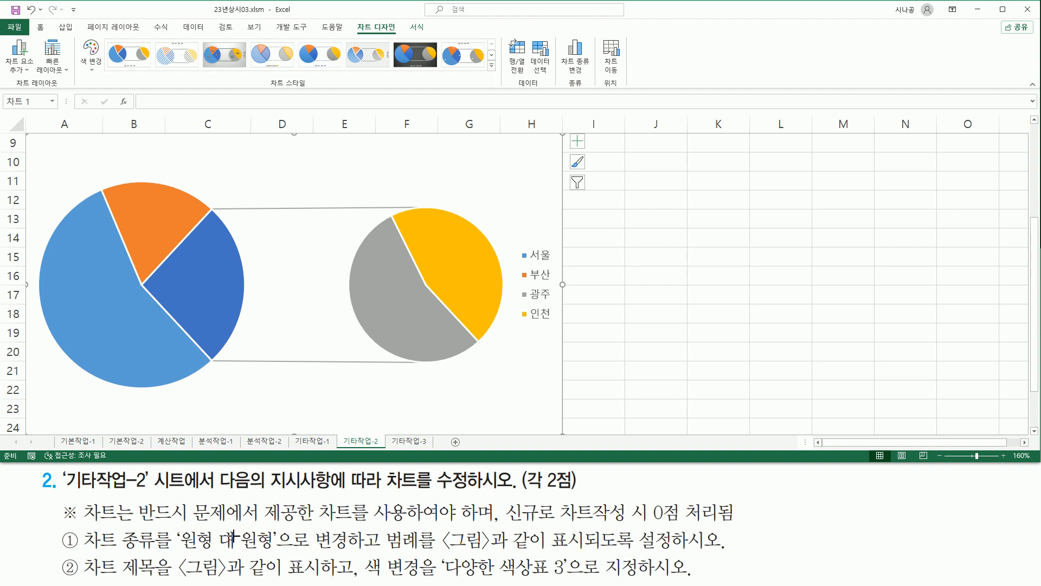
Add a chart title above the 원형 대 원형 chart, matching the sample picture.
mouse_move(81, 553)
mouse_down()
mouse_move(156, 582)
mouse_move(330, 582)
mouse_up()
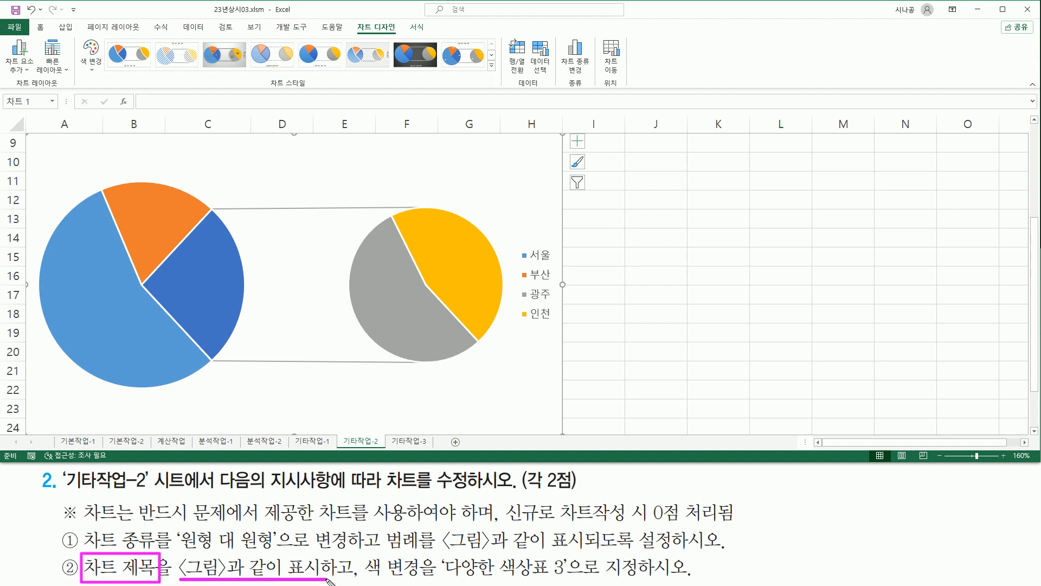
key(Escape)
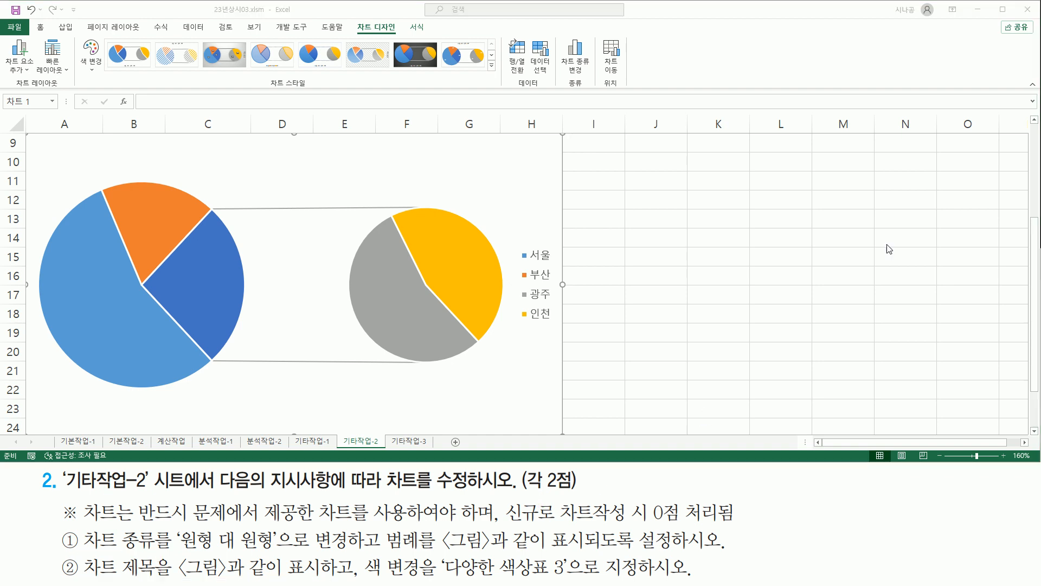
click(1036, 245)
scroll(409, 202, up, 1)
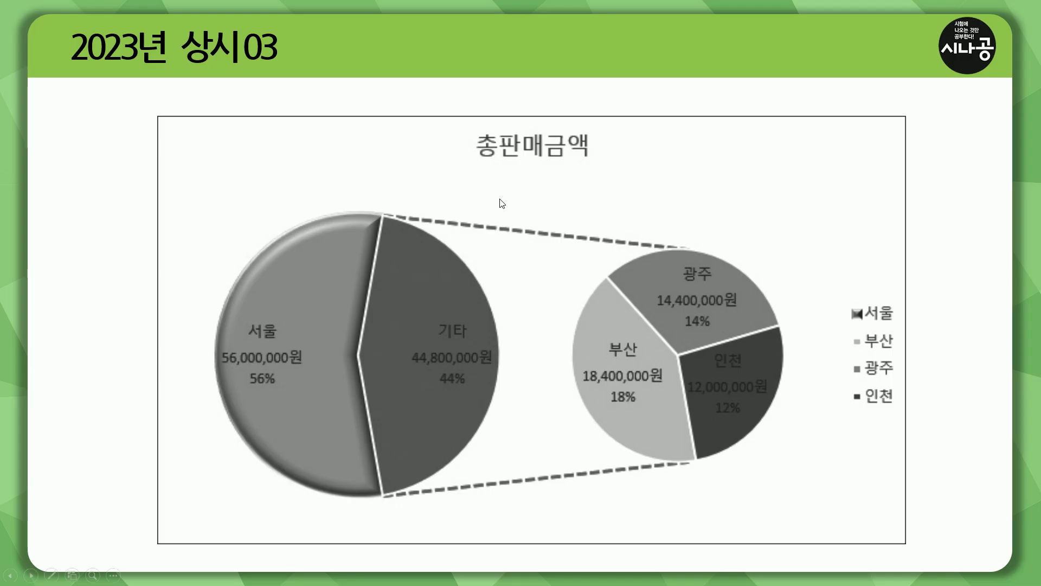
mouse_move(470, 127)
mouse_down()
mouse_move(471, 163)
mouse_move(613, 164)
mouse_move(600, 164)
mouse_up()
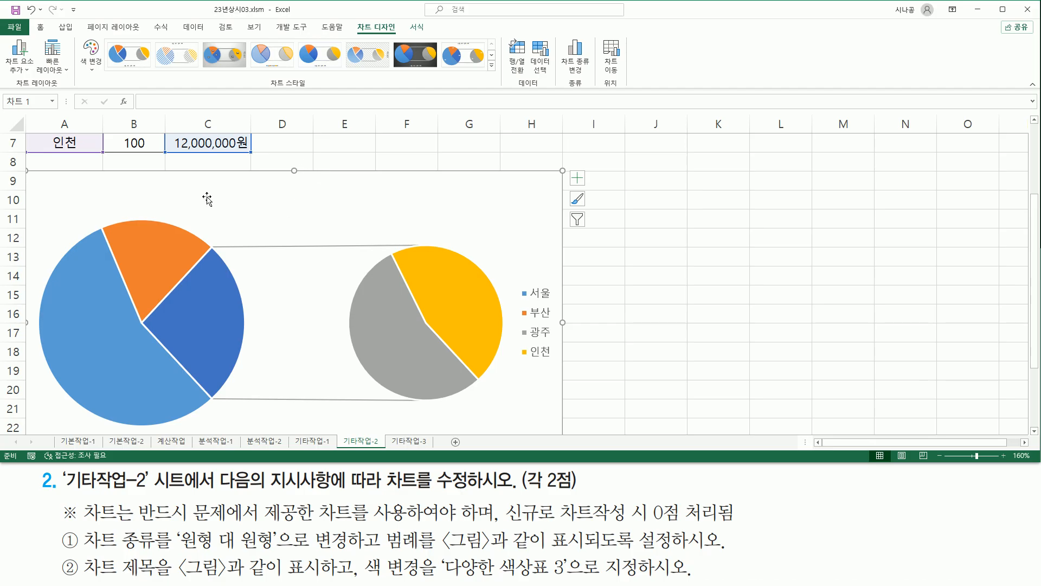
mouse_move(353, 19)
mouse_down()
mouse_move(402, 35)
mouse_move(402, 19)
mouse_up()
drag(9, 89, 76, 89)
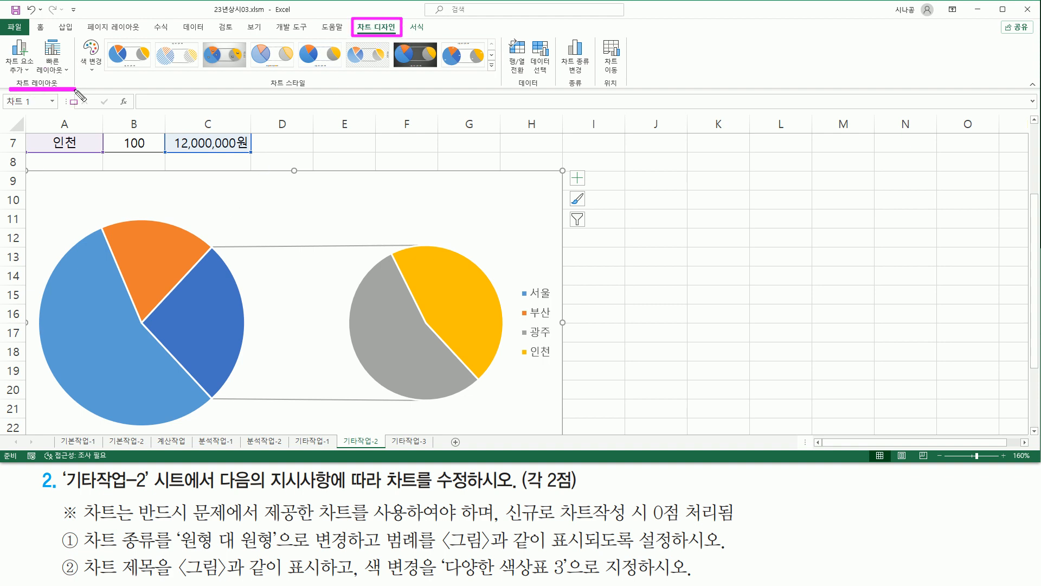
key(Escape)
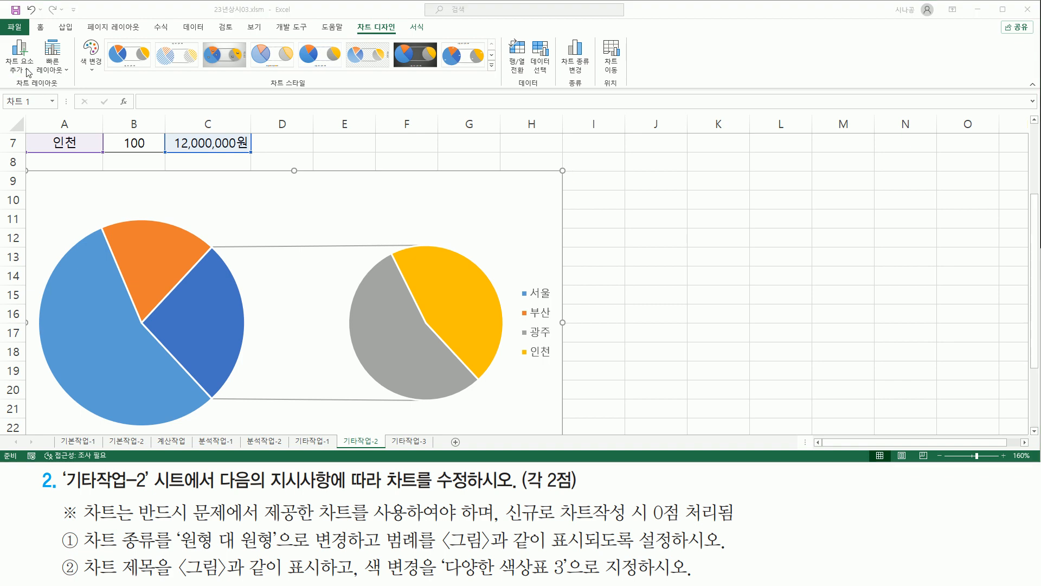
click(27, 71)
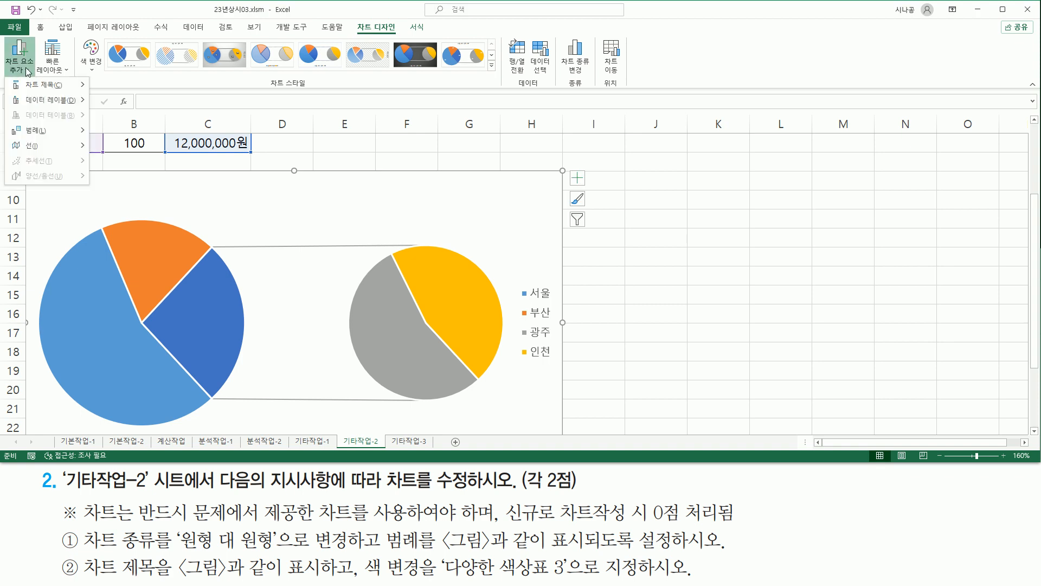
mouse_move(33, 85)
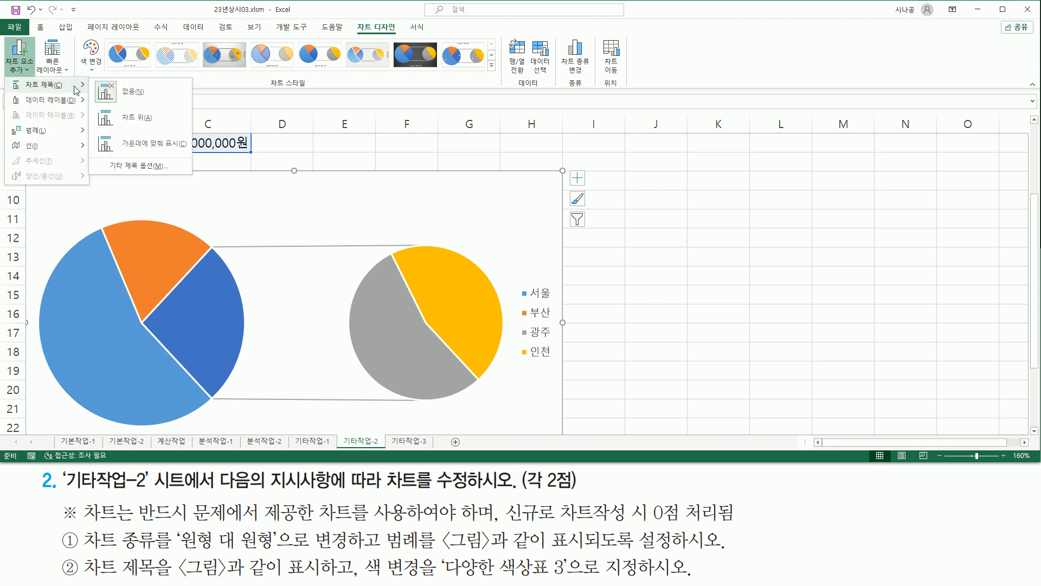
click(131, 115)
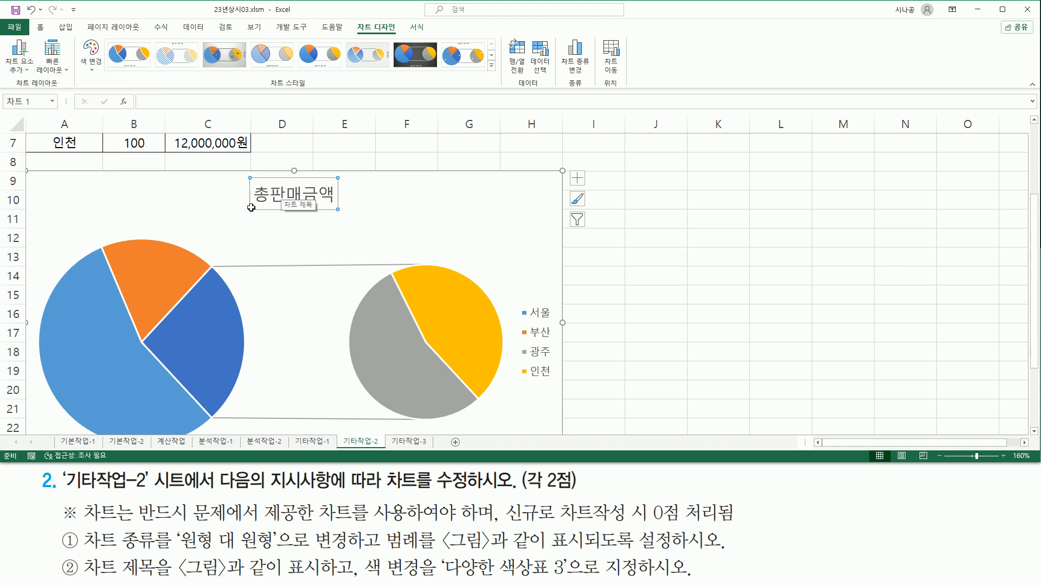
drag(247, 204, 341, 204)
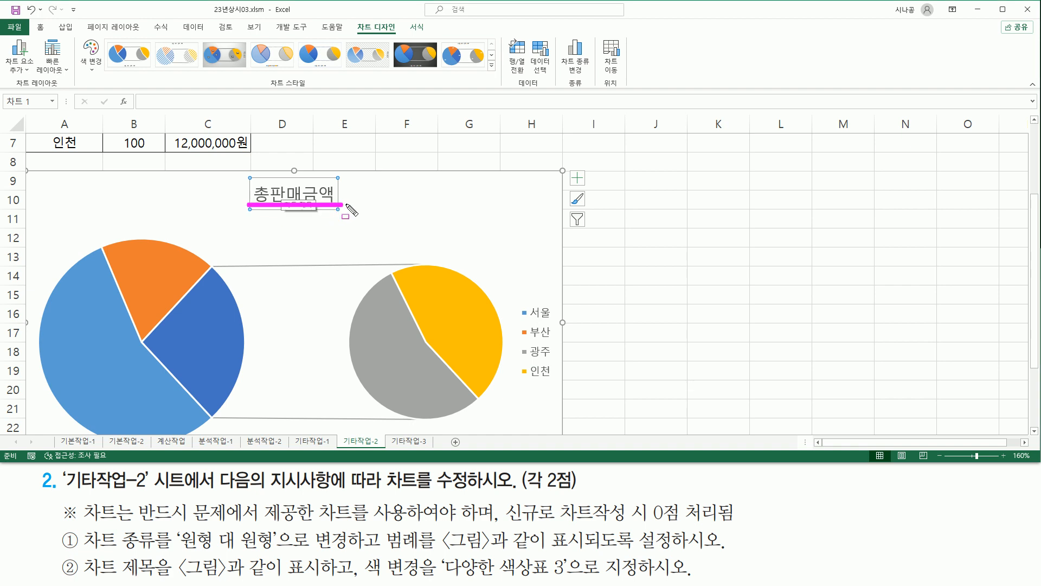
key(Escape)
click(317, 203)
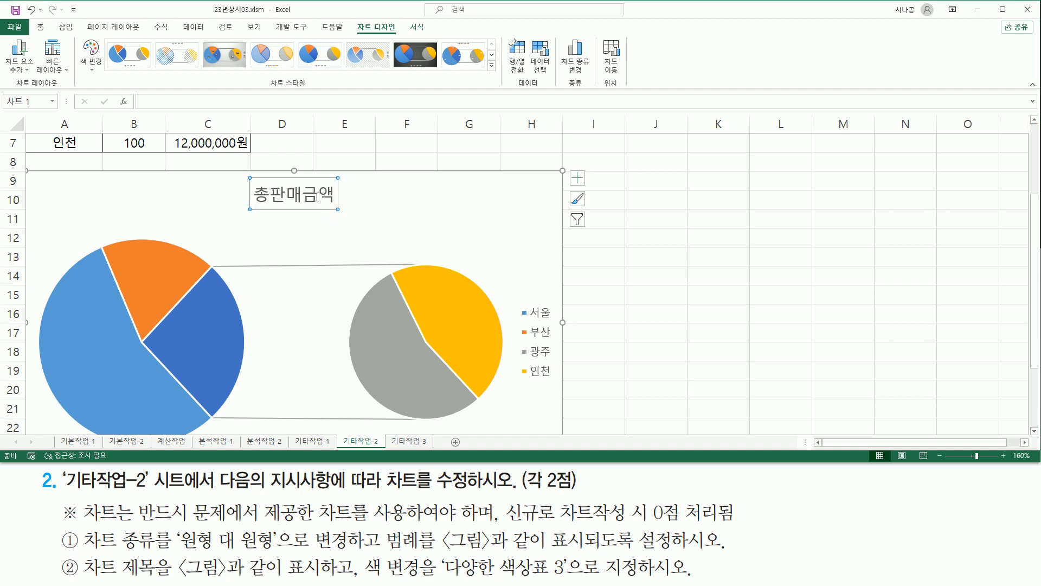
drag(248, 206, 343, 212)
key(Escape)
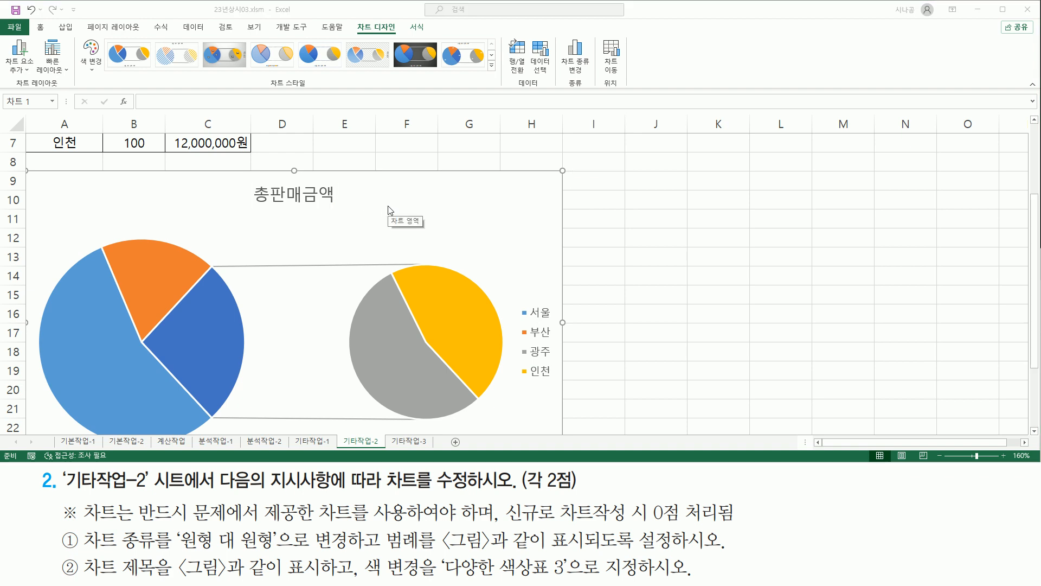
Change the chart's colors to 다양한 색상표 3.
mouse_move(356, 555)
mouse_down()
mouse_move(356, 579)
mouse_move(434, 579)
mouse_up()
mouse_move(441, 552)
mouse_down()
mouse_move(471, 579)
mouse_move(689, 579)
mouse_up()
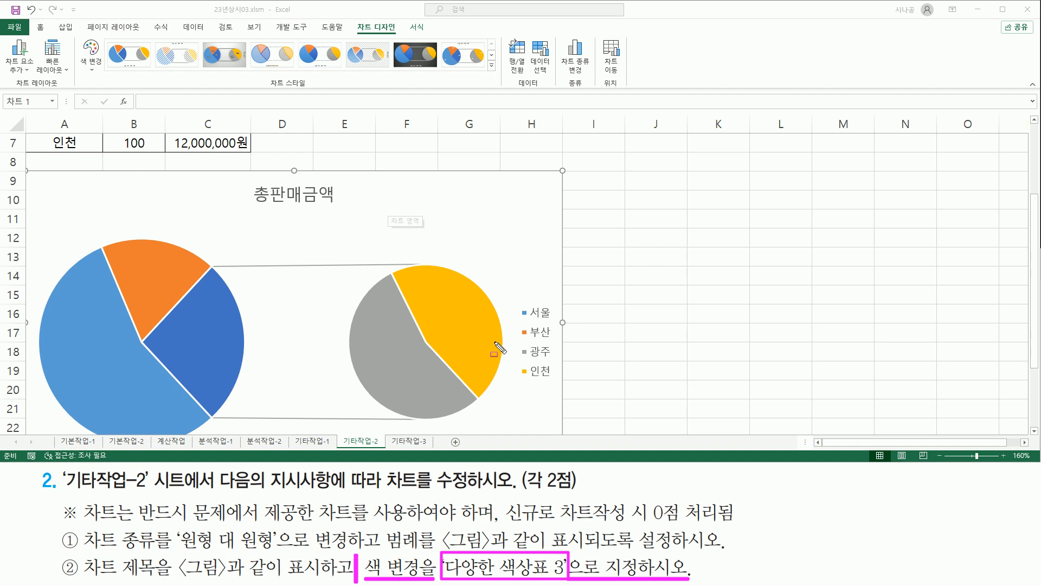
drag(355, 21, 400, 35)
drag(263, 88, 317, 88)
mouse_move(79, 36)
mouse_down()
mouse_move(95, 81)
mouse_move(105, 80)
mouse_up()
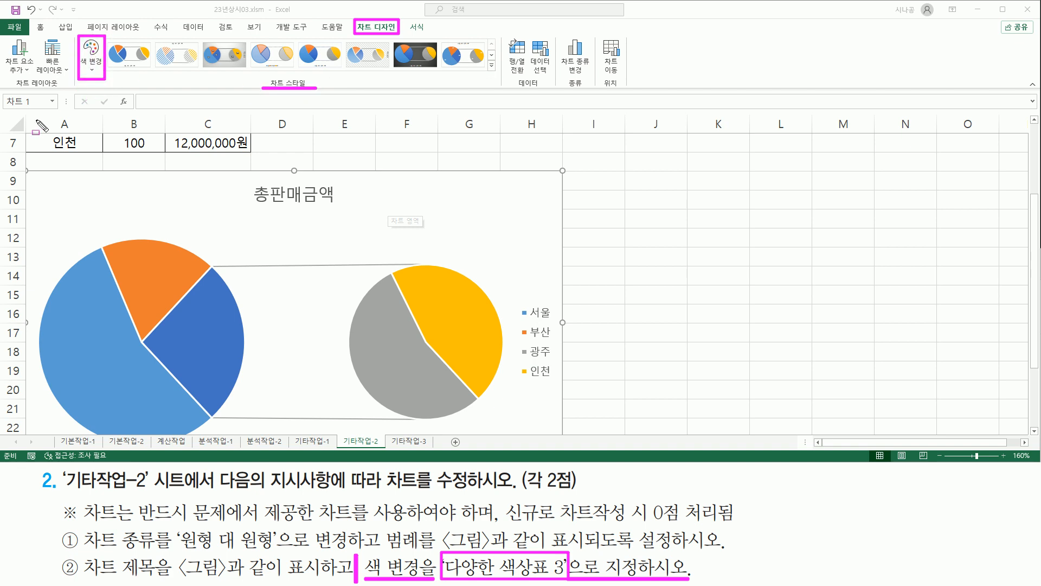
key(Escape)
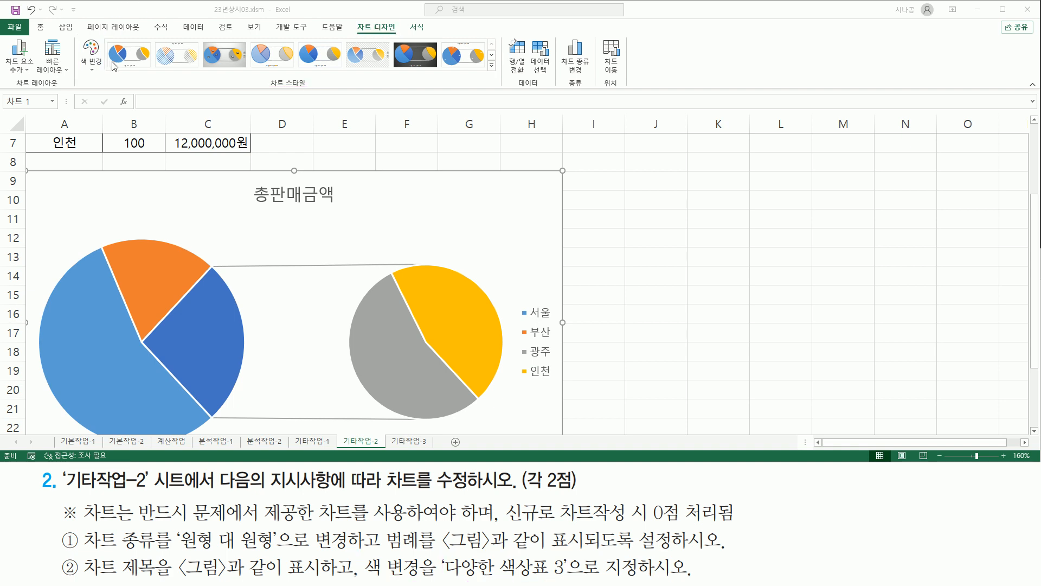
click(93, 75)
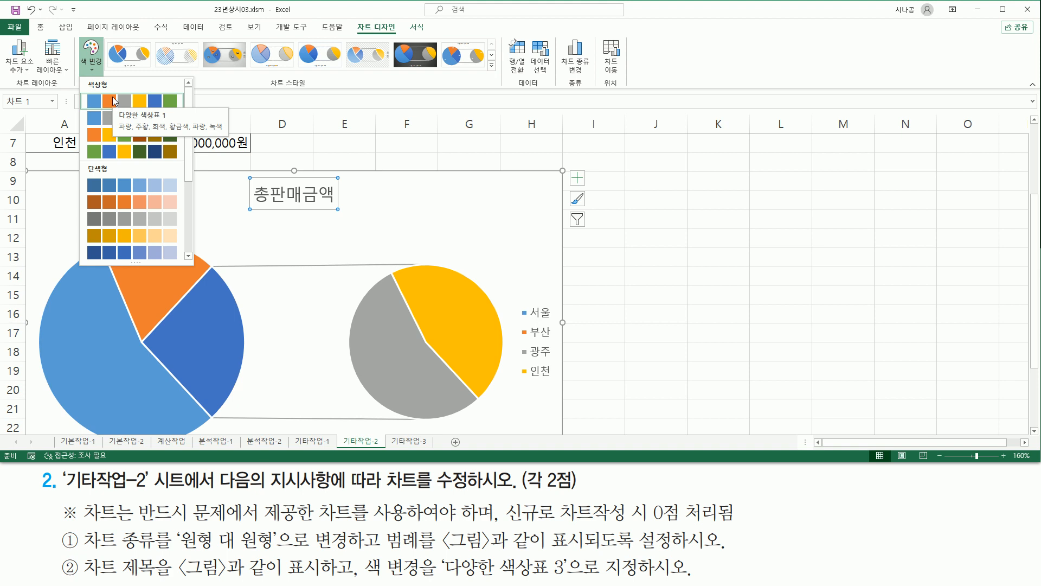
click(103, 134)
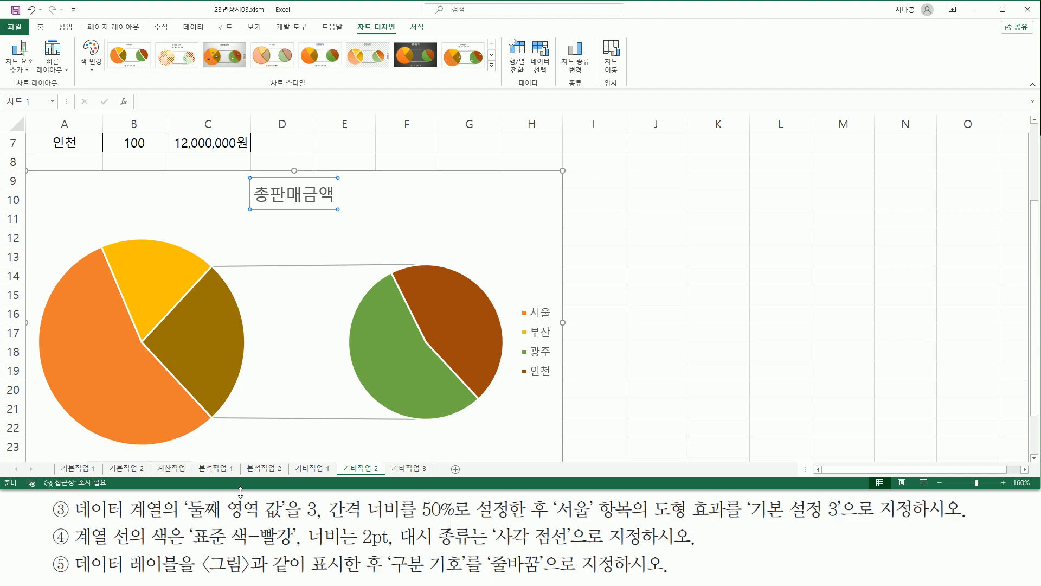
Open the formatting options of the pie chart's data series and set 둘째 영역 값 to 3.
mouse_move(70, 520)
mouse_down()
mouse_move(527, 526)
mouse_move(524, 499)
mouse_up()
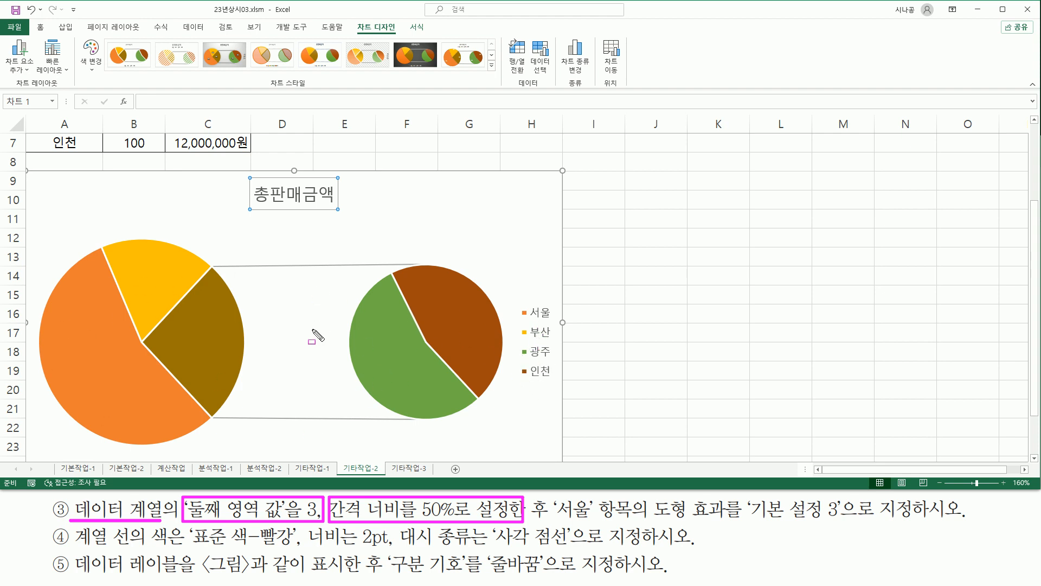
key(Escape)
click(147, 278)
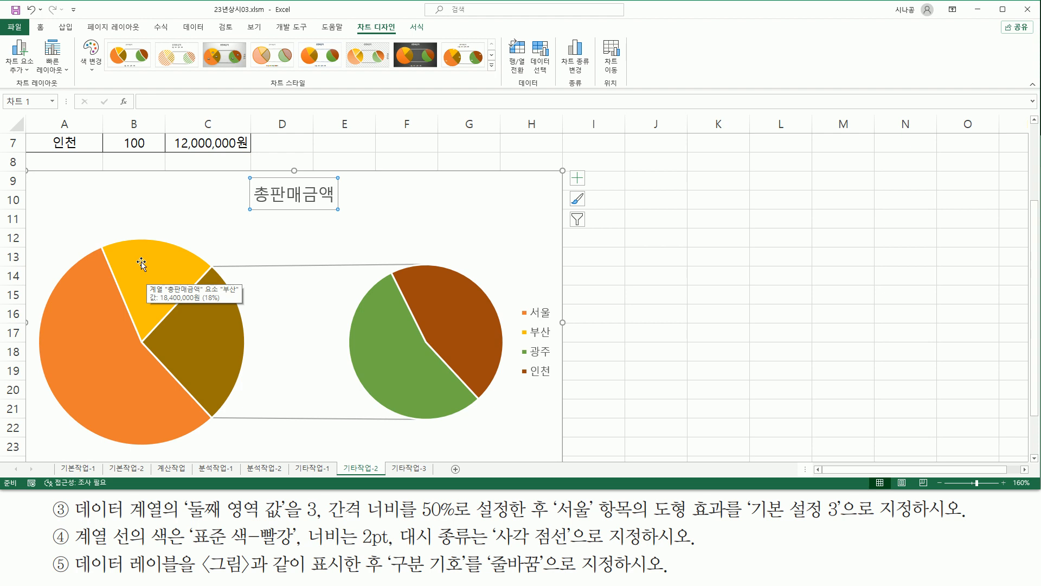
click(143, 266)
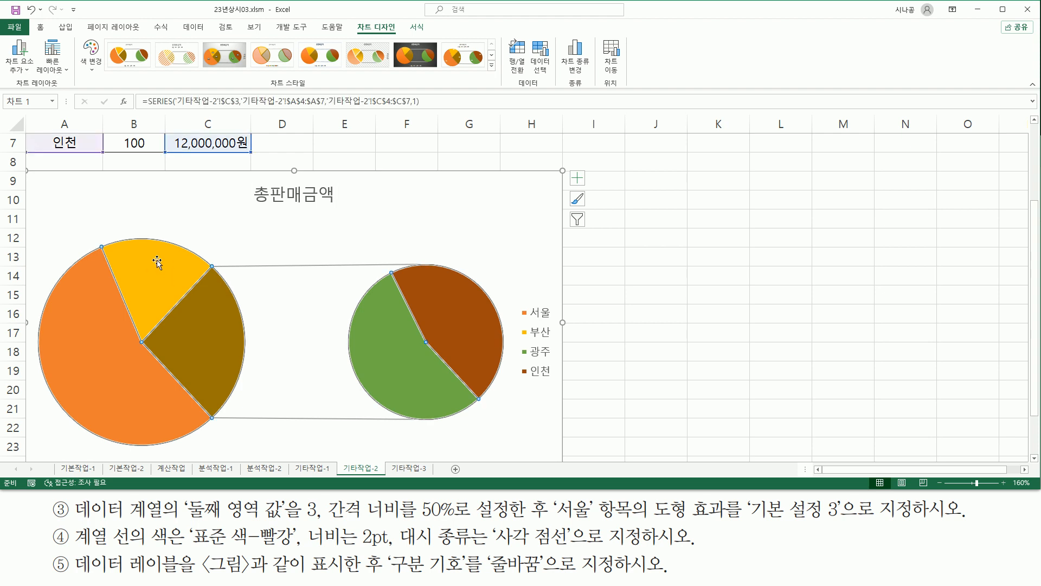
right_click(157, 263)
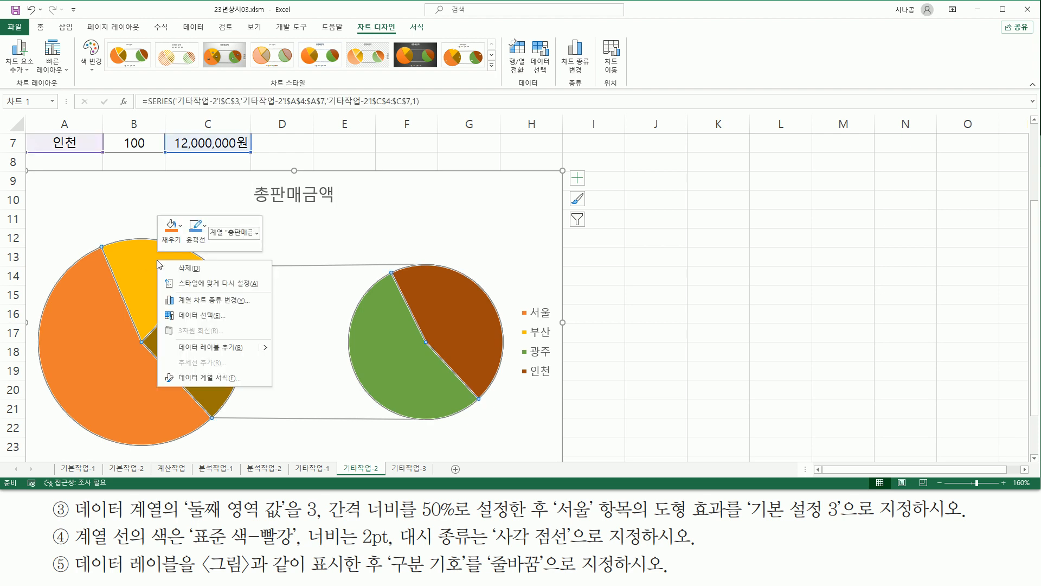
click(198, 378)
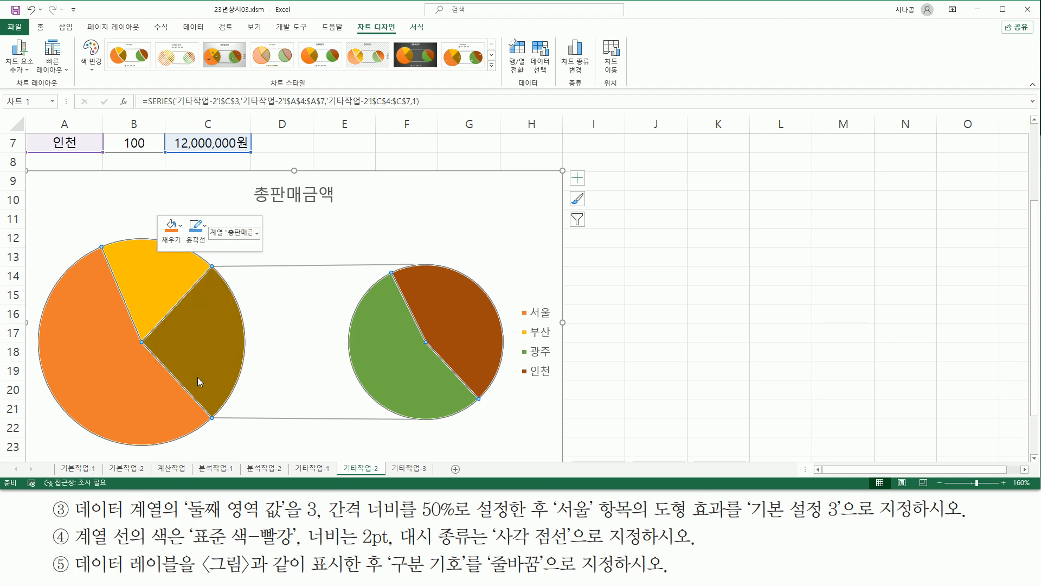
drag(71, 520, 165, 522)
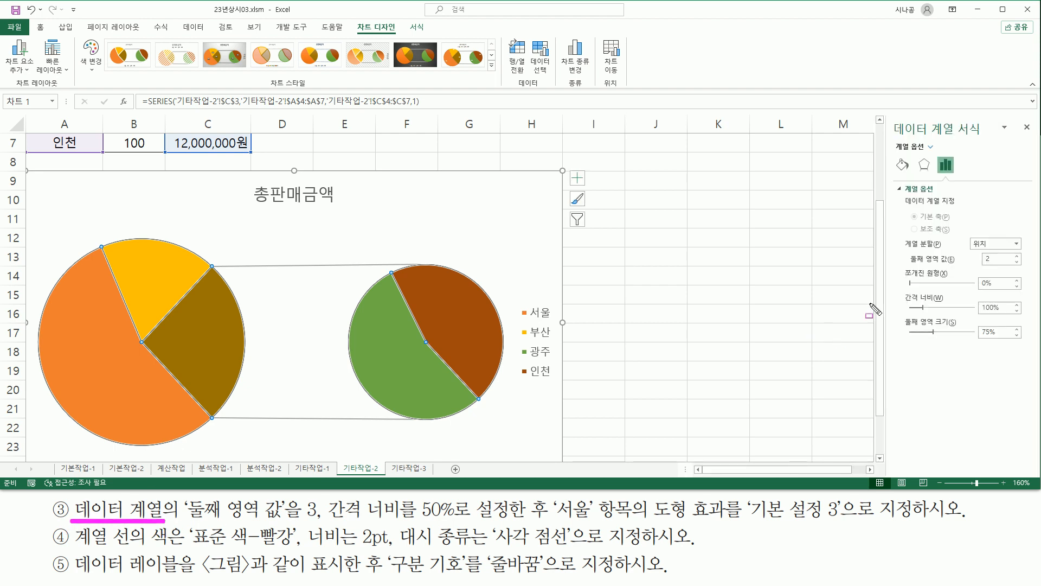
drag(892, 138, 990, 138)
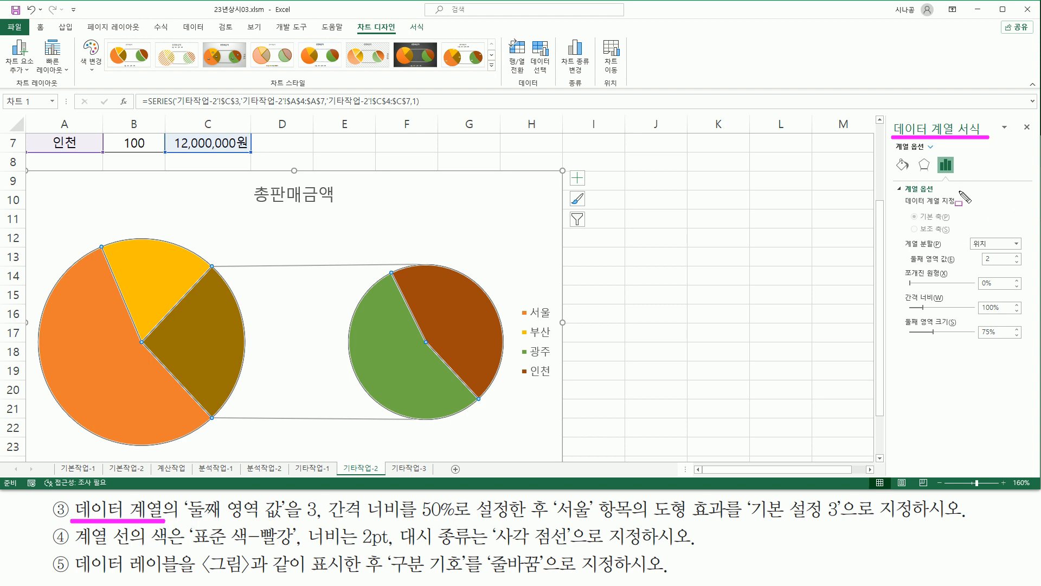
mouse_move(902, 250)
mouse_down()
mouse_move(934, 269)
mouse_move(1021, 264)
mouse_up()
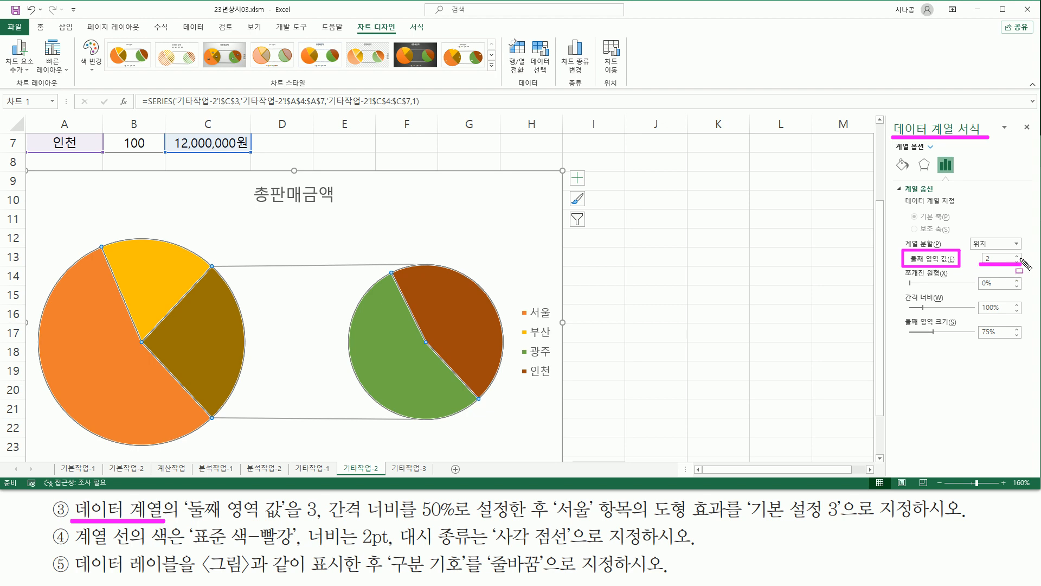
click(1017, 256)
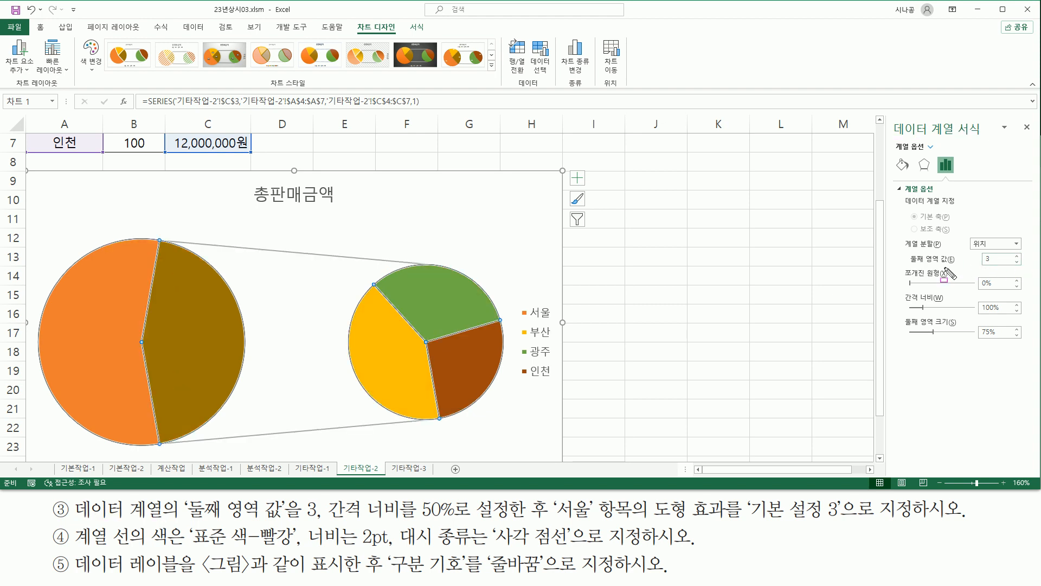
drag(911, 265, 1024, 265)
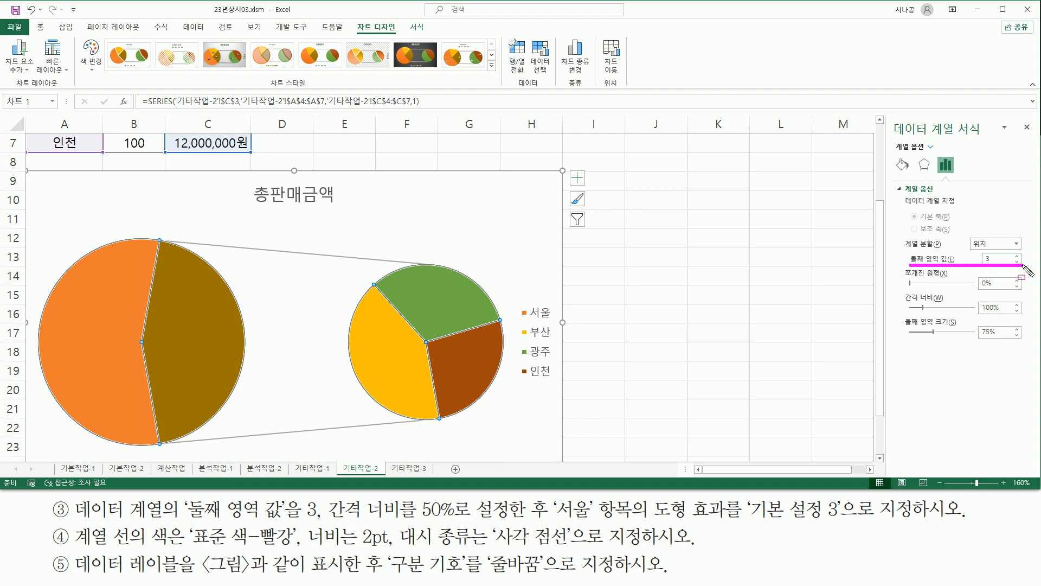
Set the data series' 간격 너비 to 50%.
drag(328, 521, 515, 520)
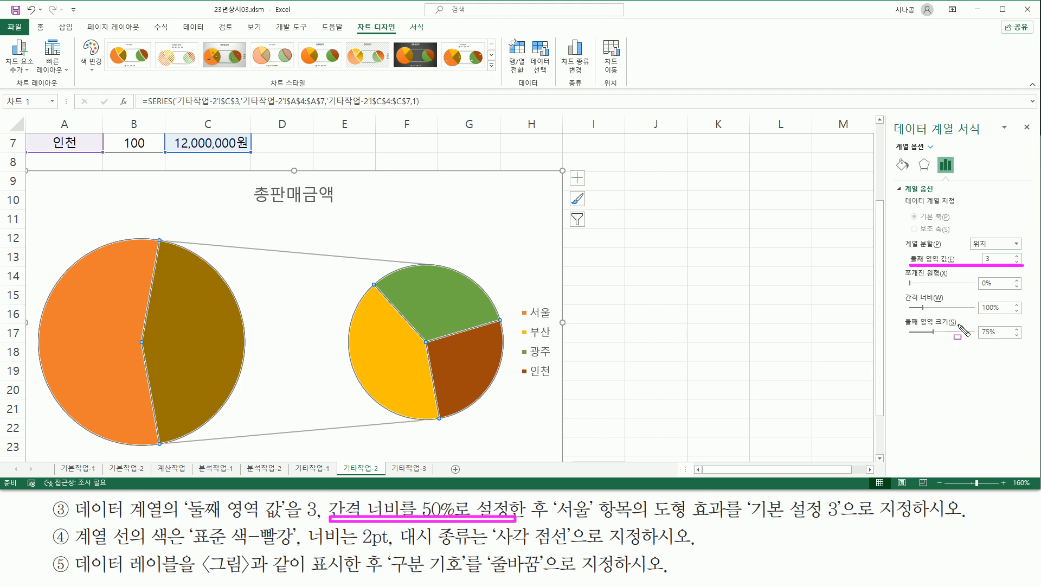
drag(904, 294, 1026, 319)
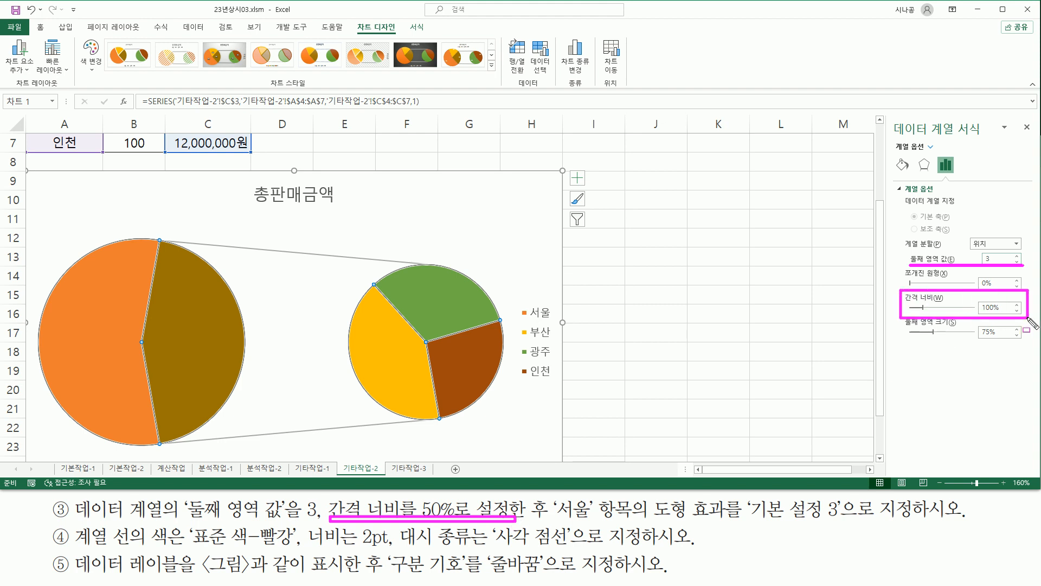
key(Escape)
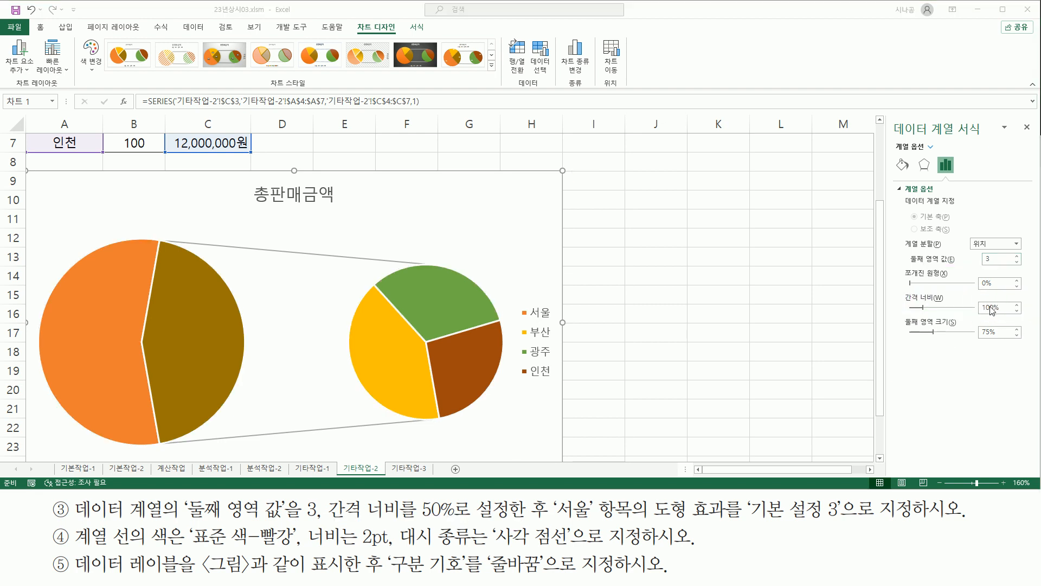
click(999, 307)
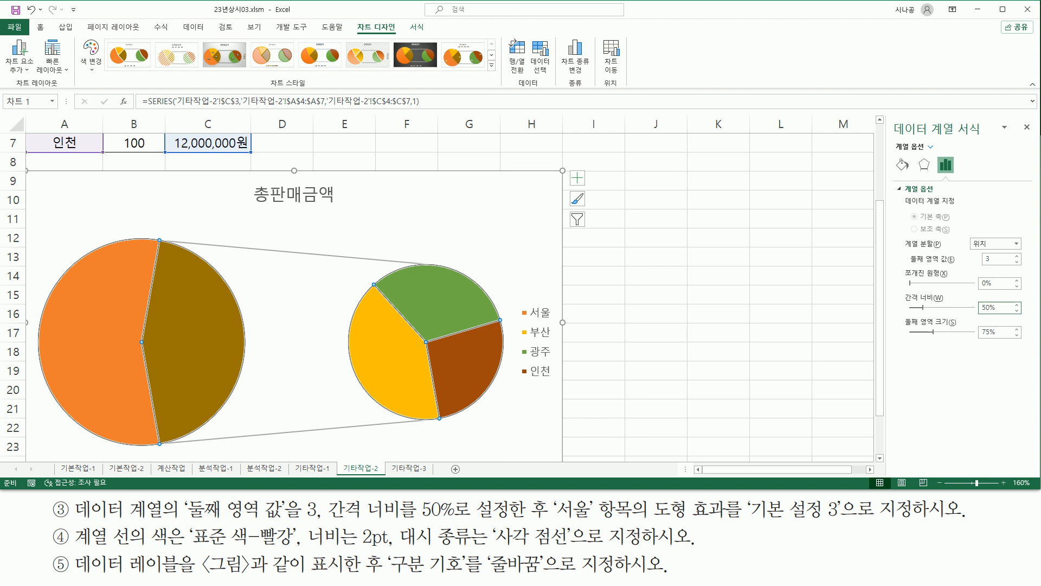
key(Return)
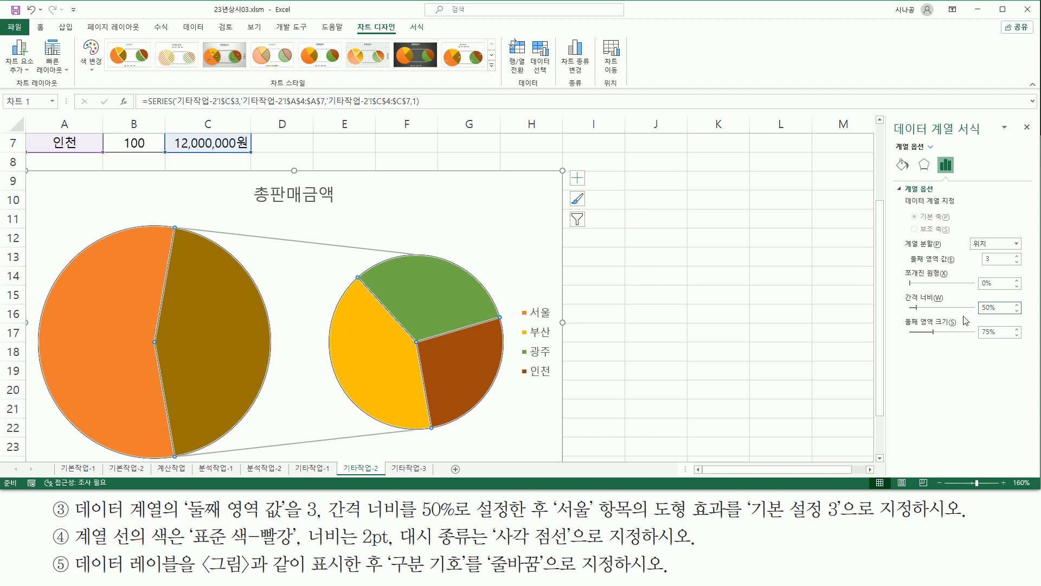
mouse_move(546, 495)
mouse_down()
mouse_move(544, 525)
mouse_move(641, 522)
mouse_up()
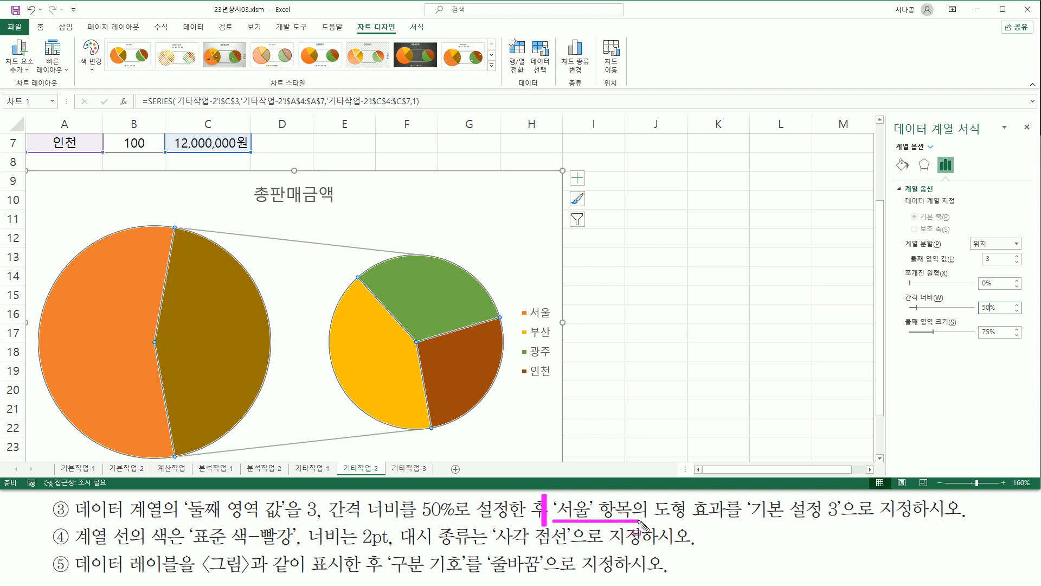
drag(514, 304, 559, 323)
drag(67, 257, 144, 432)
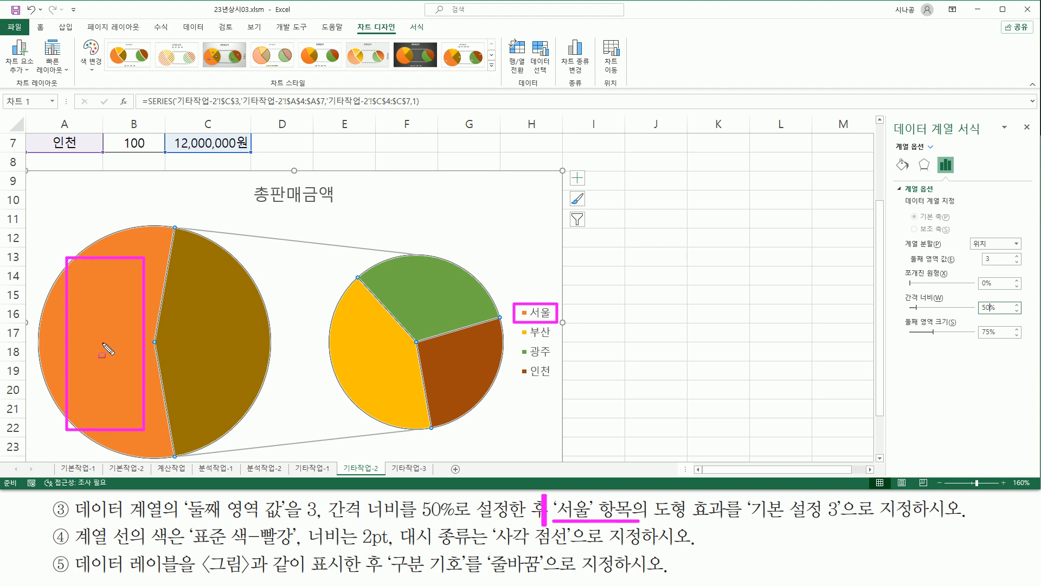
drag(658, 523, 845, 522)
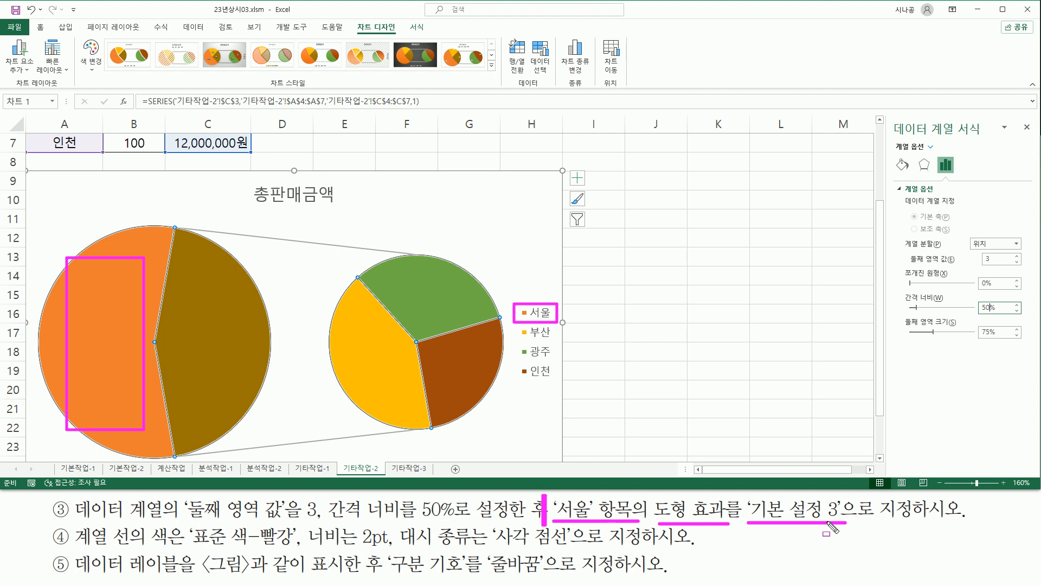
mouse_move(889, 115)
mouse_down()
mouse_move(990, 141)
mouse_move(1036, 126)
mouse_move(1022, 139)
mouse_move(1020, 116)
mouse_up()
key(Escape)
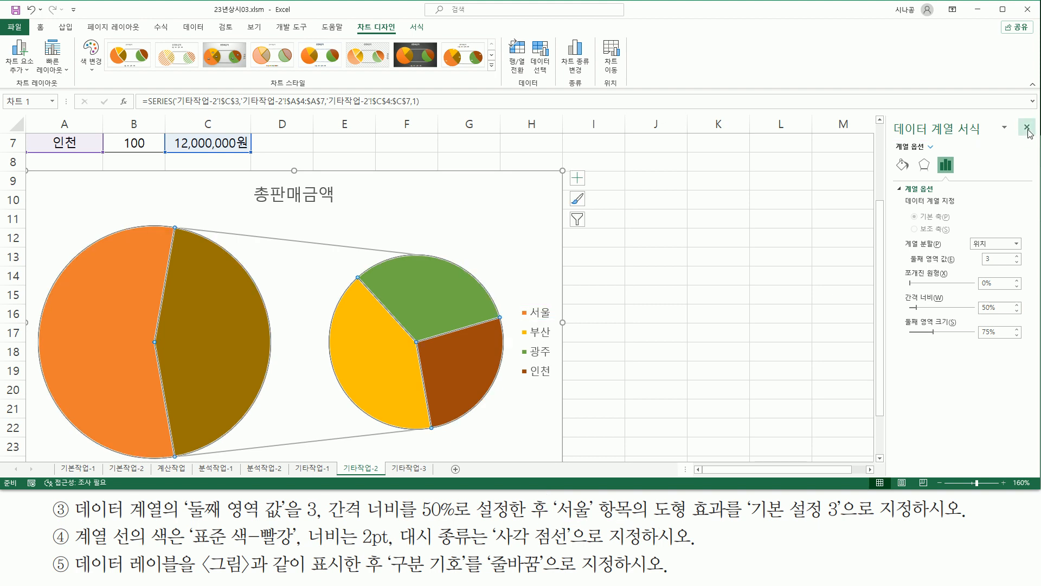
Close the series formatting options and apply the preset shape effect 기본 설정 3 to only the 서울 slice.
click(1027, 128)
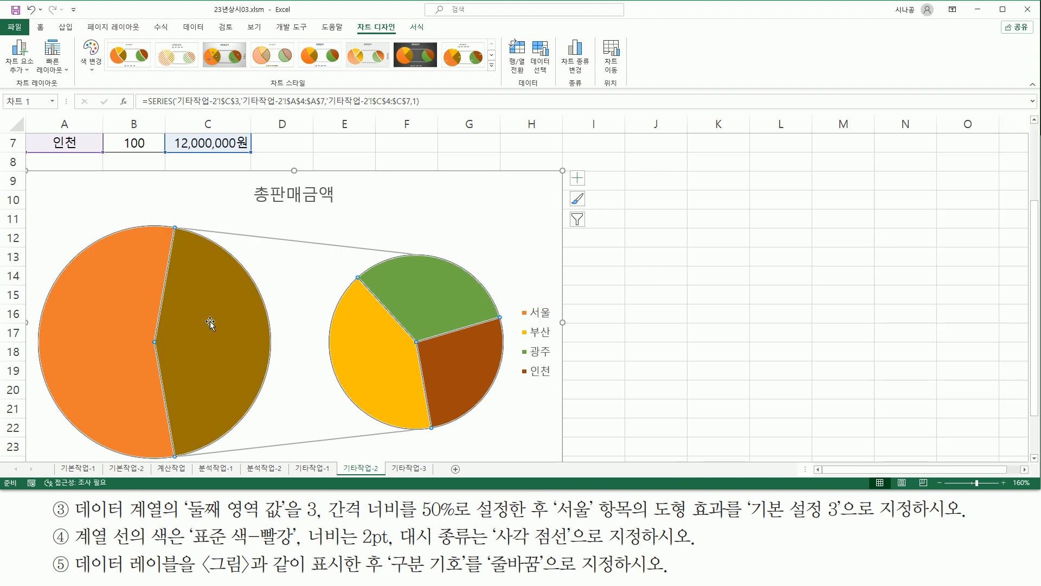
key(ctrl+2)
mouse_move(58, 250)
mouse_down()
mouse_move(75, 364)
mouse_move(127, 437)
mouse_up()
key(Escape)
click(113, 288)
click(112, 287)
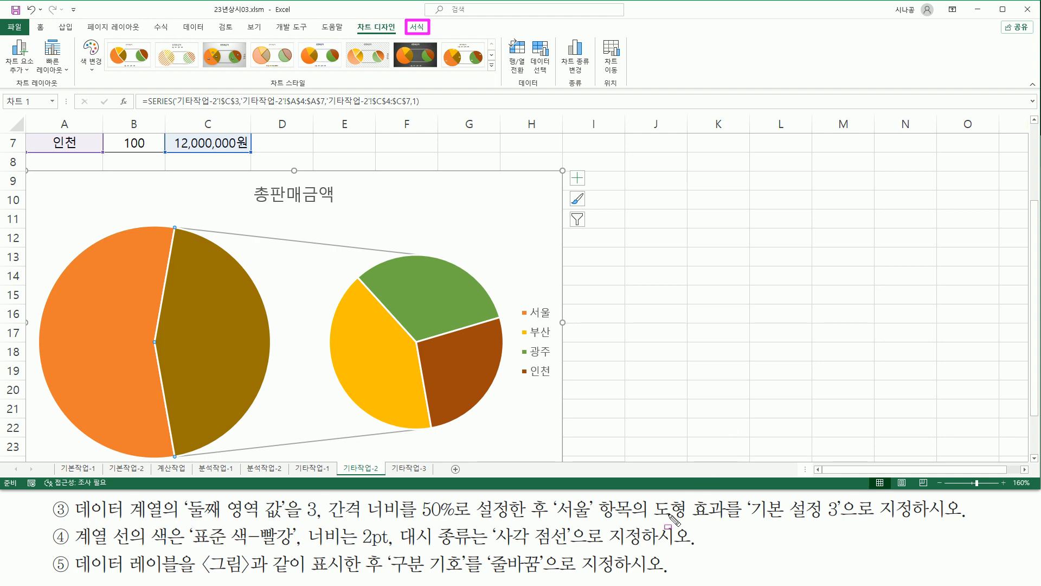
drag(653, 523, 731, 524)
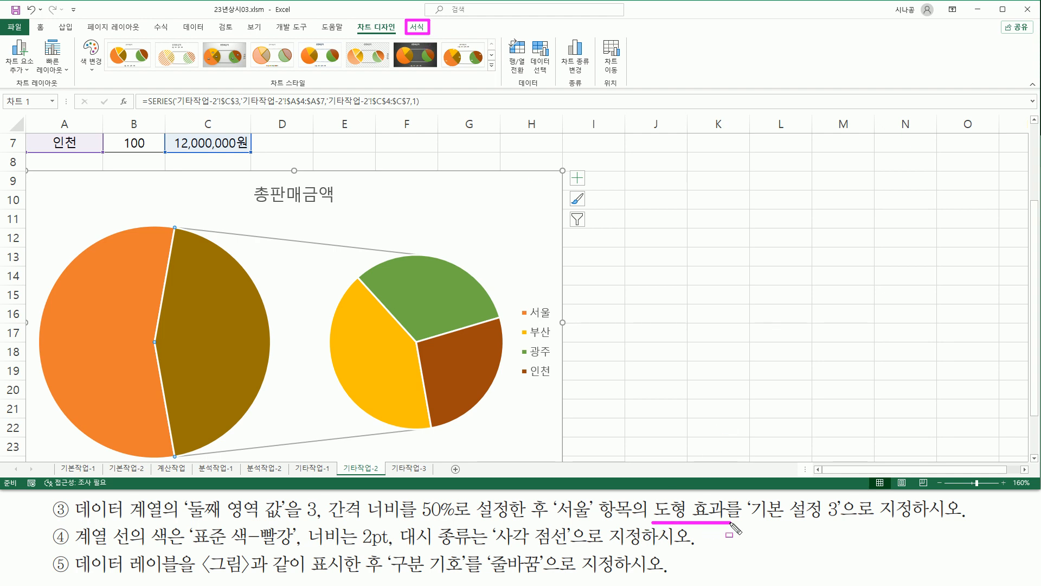
click(420, 30)
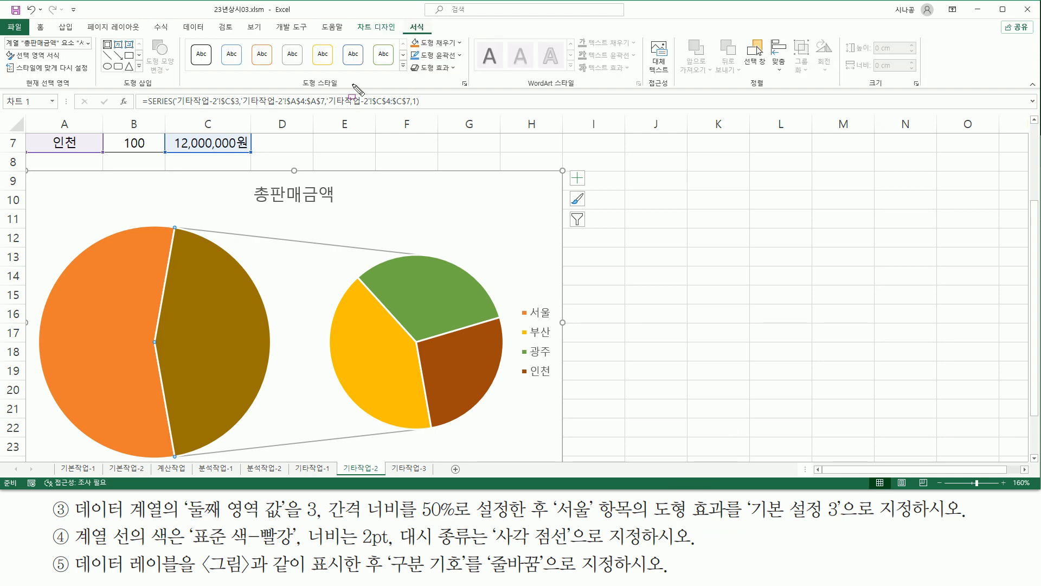
mouse_move(295, 87)
mouse_down()
mouse_move(465, 77)
mouse_move(467, 63)
mouse_up()
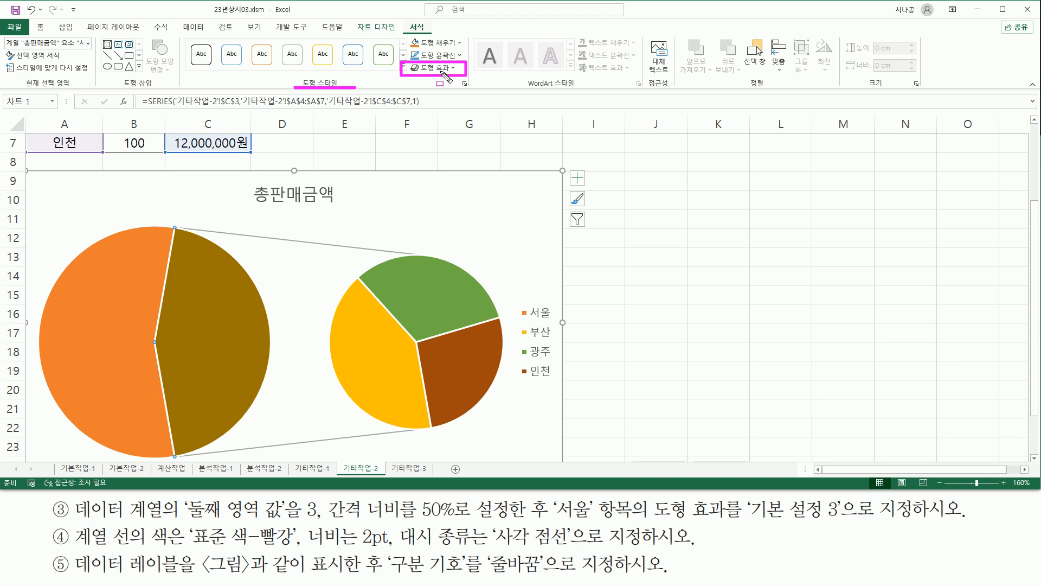
key(Escape)
click(452, 70)
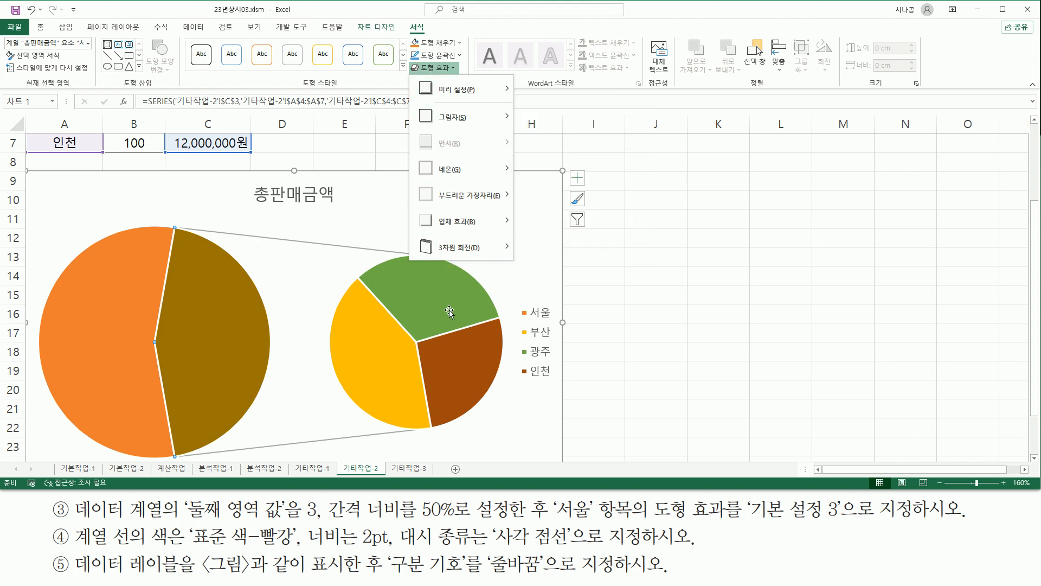
mouse_move(468, 93)
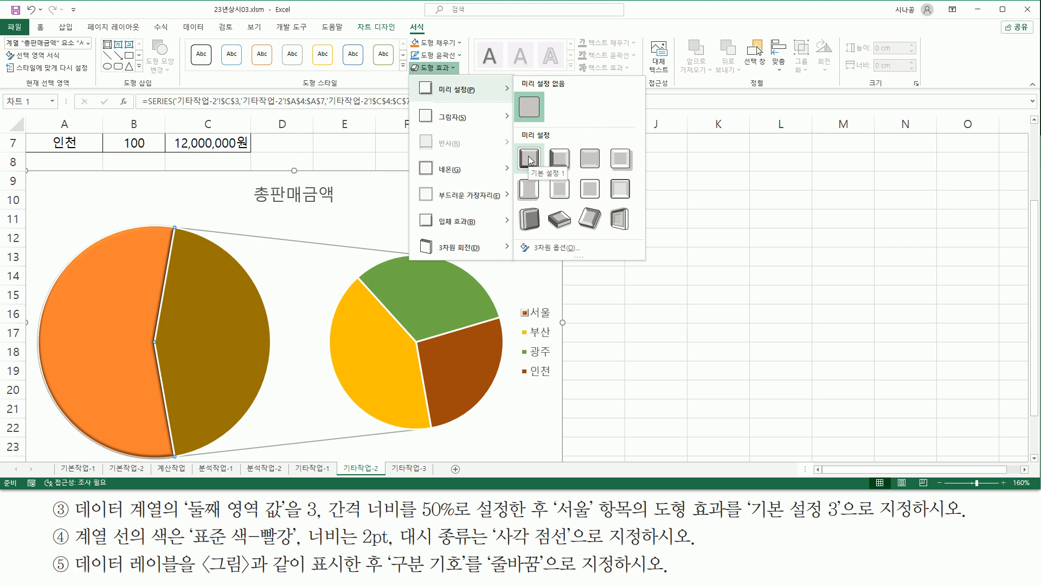
click(593, 159)
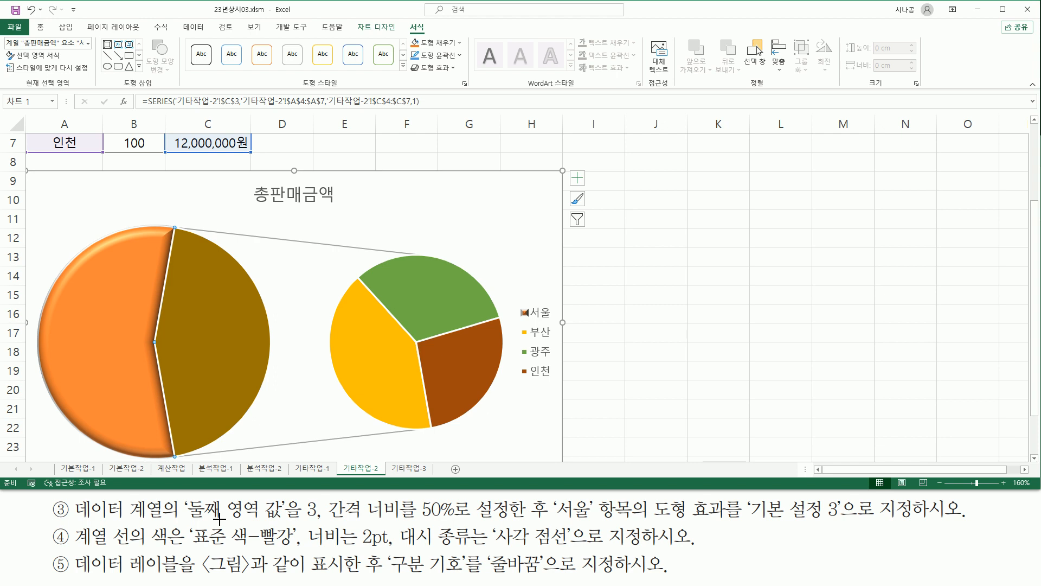
mouse_move(72, 524)
mouse_down()
mouse_move(106, 551)
mouse_move(134, 550)
mouse_up()
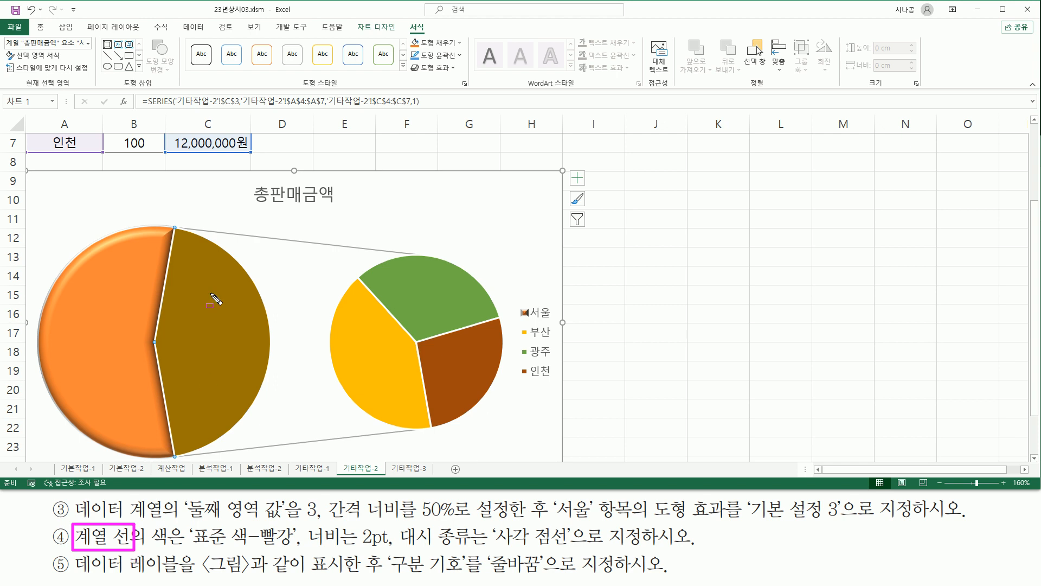
drag(179, 224, 413, 261)
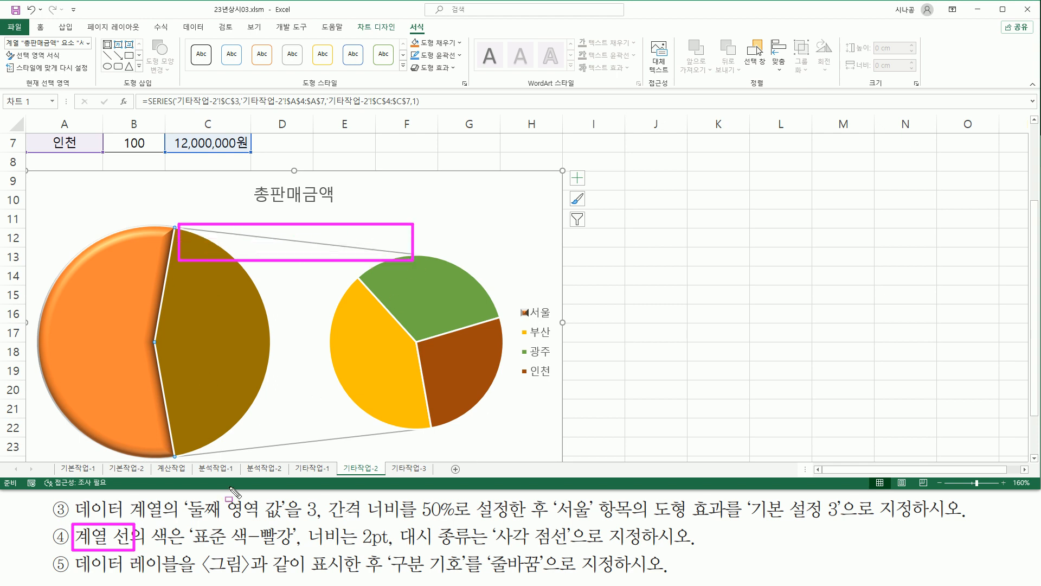
mouse_move(179, 447)
mouse_down()
mouse_move(423, 434)
mouse_move(421, 423)
mouse_up()
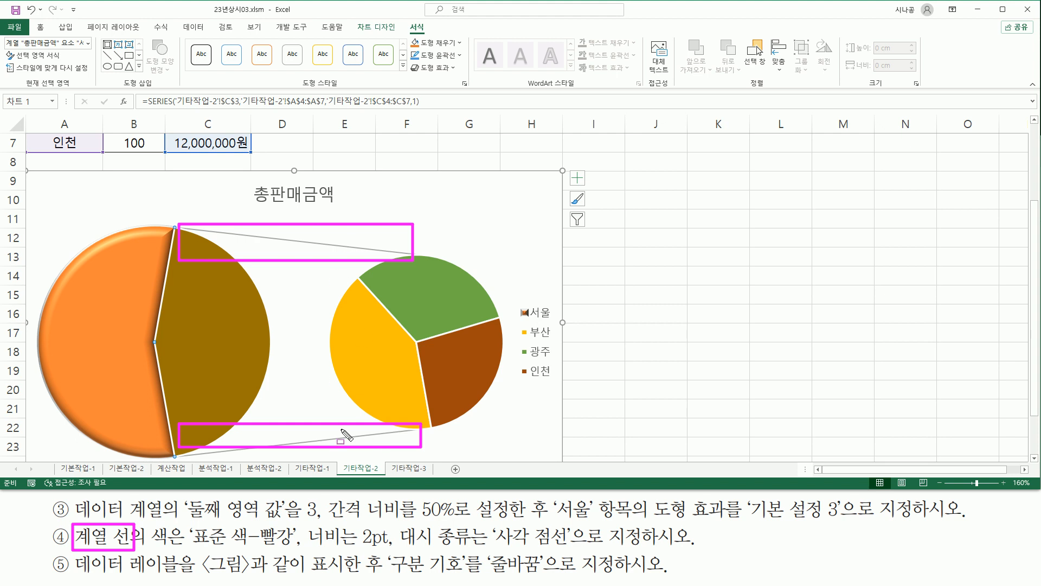
mouse_move(149, 550)
mouse_down()
mouse_move(313, 561)
mouse_move(305, 552)
mouse_up()
mouse_move(357, 524)
mouse_down()
mouse_move(396, 551)
mouse_move(473, 556)
mouse_move(507, 537)
mouse_move(575, 548)
mouse_up()
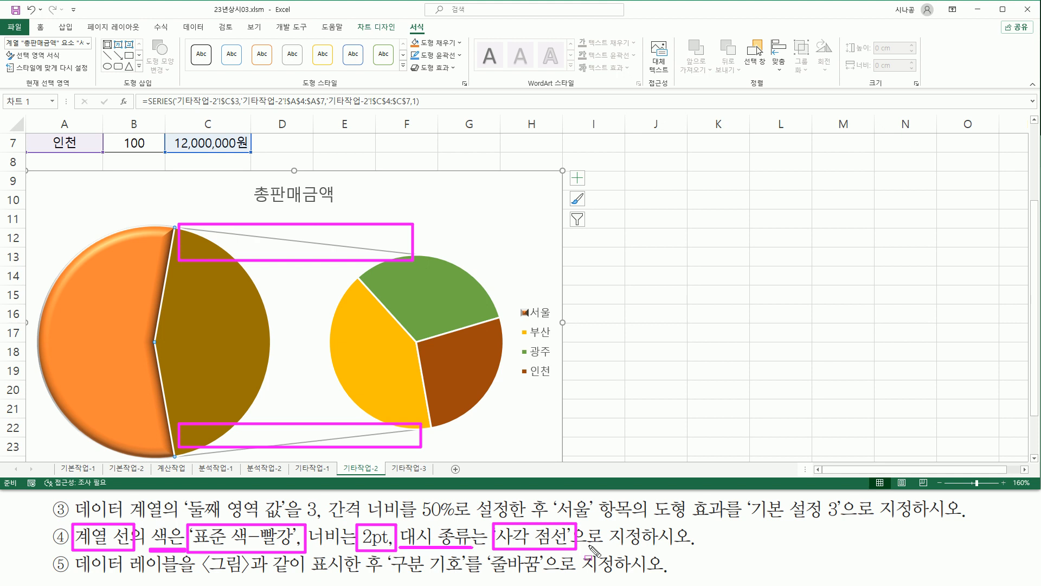
key(Escape)
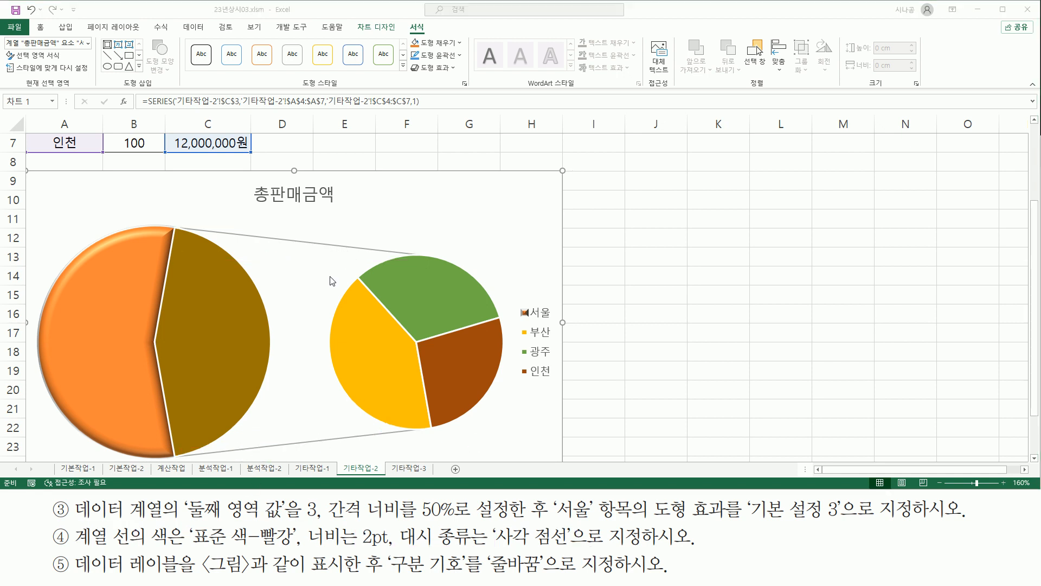
Open the formatting options of the series lines connecting the two pies and set their color to 표준 색-빨강.
click(310, 247)
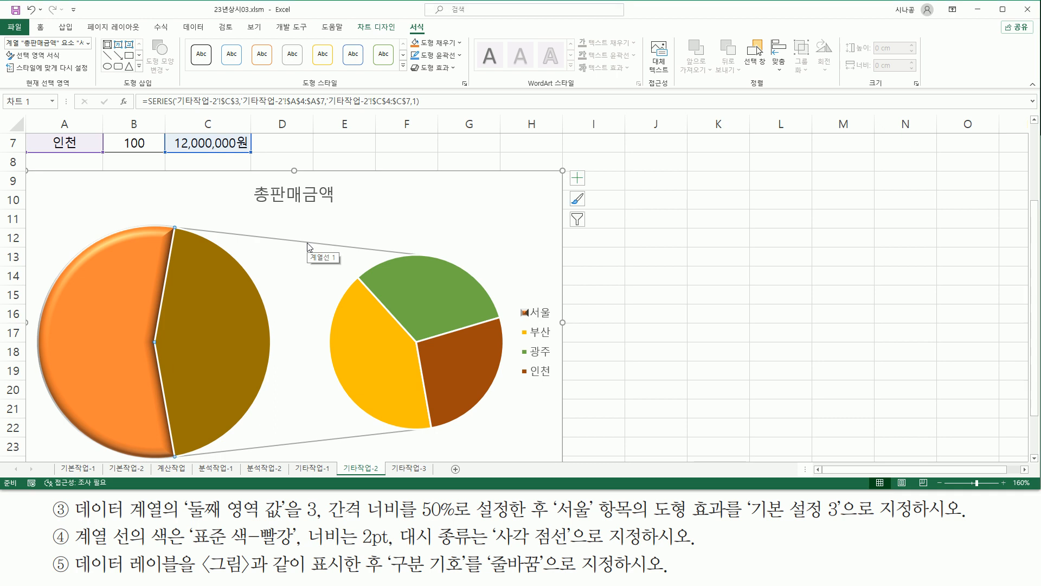
click(309, 248)
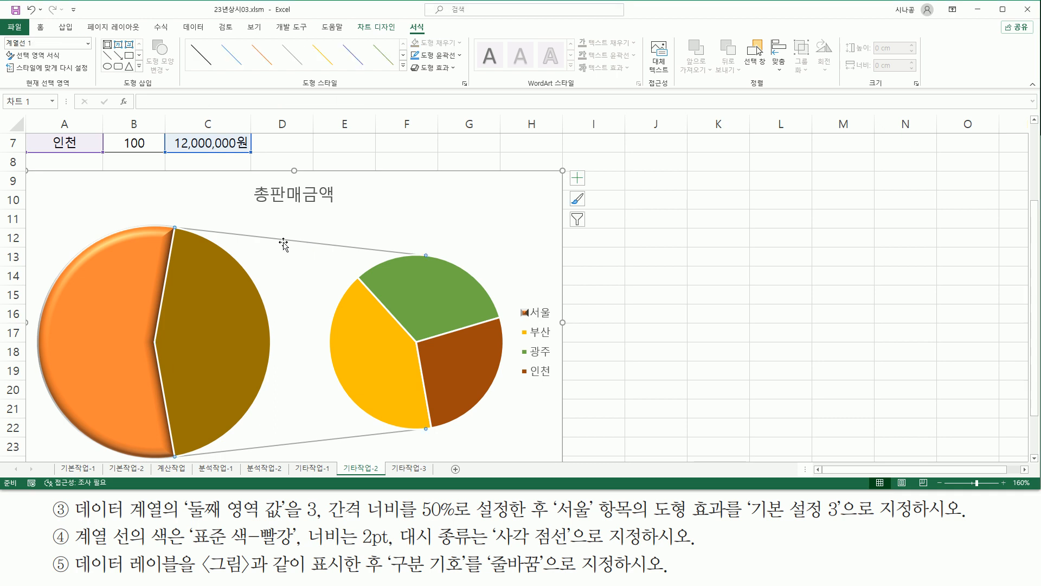
right_click(338, 249)
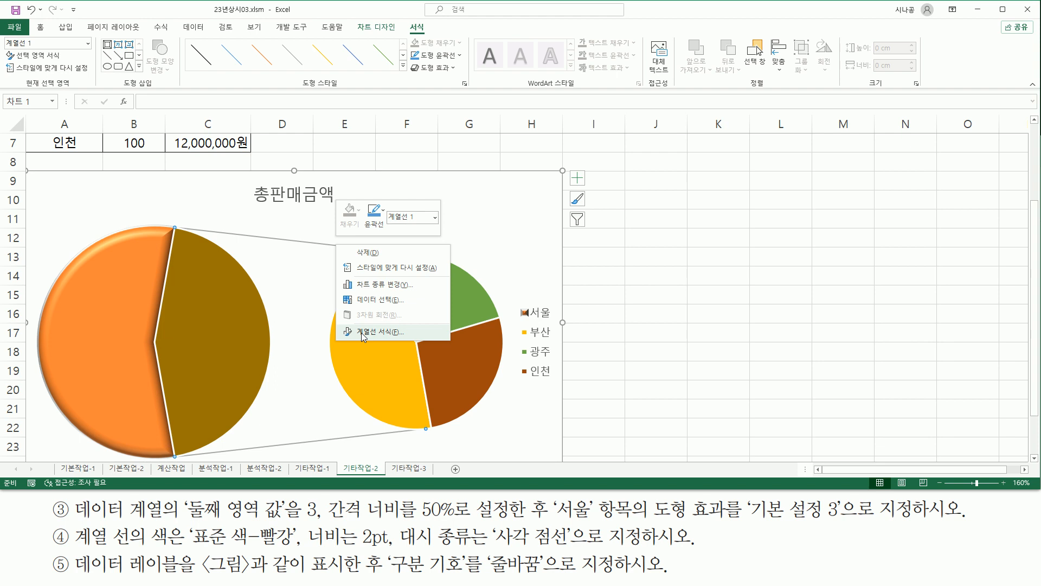
click(361, 333)
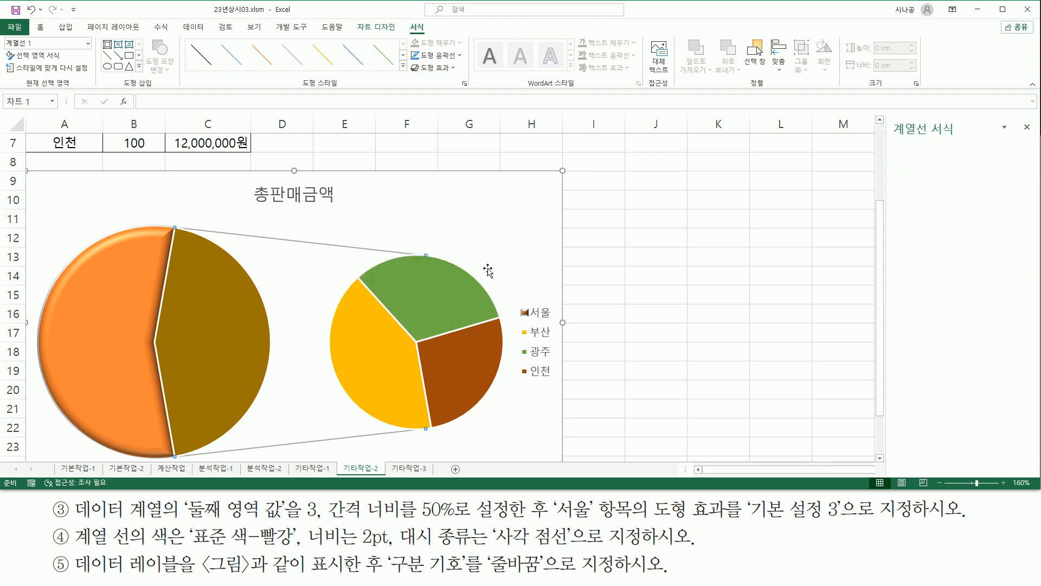
drag(890, 117, 969, 140)
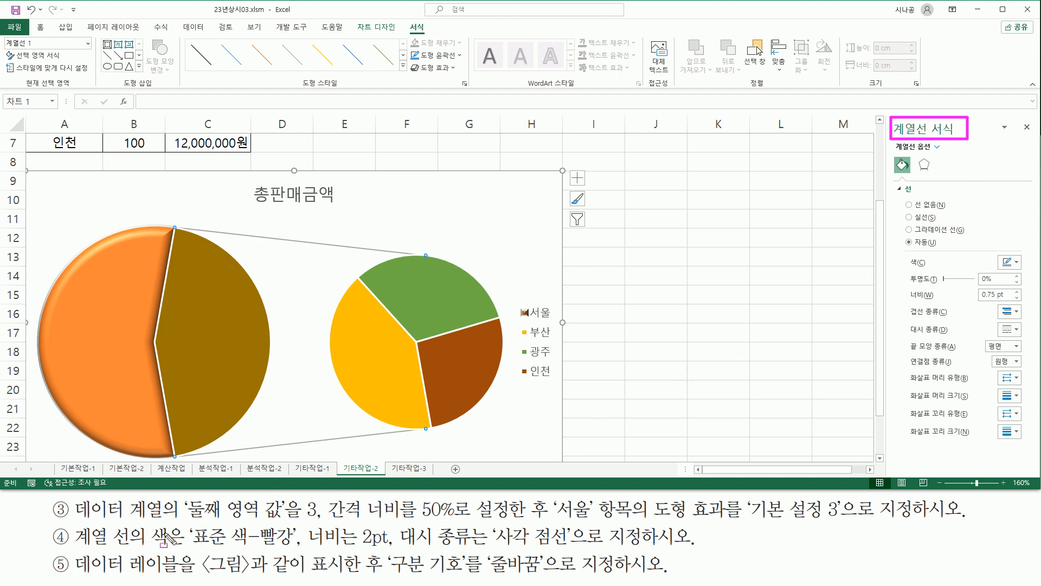
drag(186, 559, 295, 559)
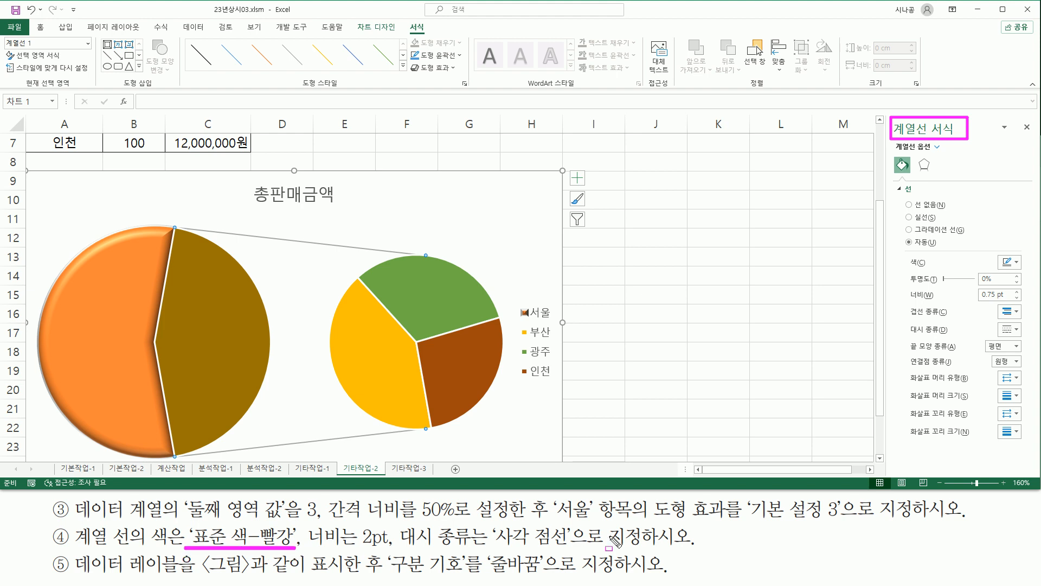
drag(906, 253, 1028, 269)
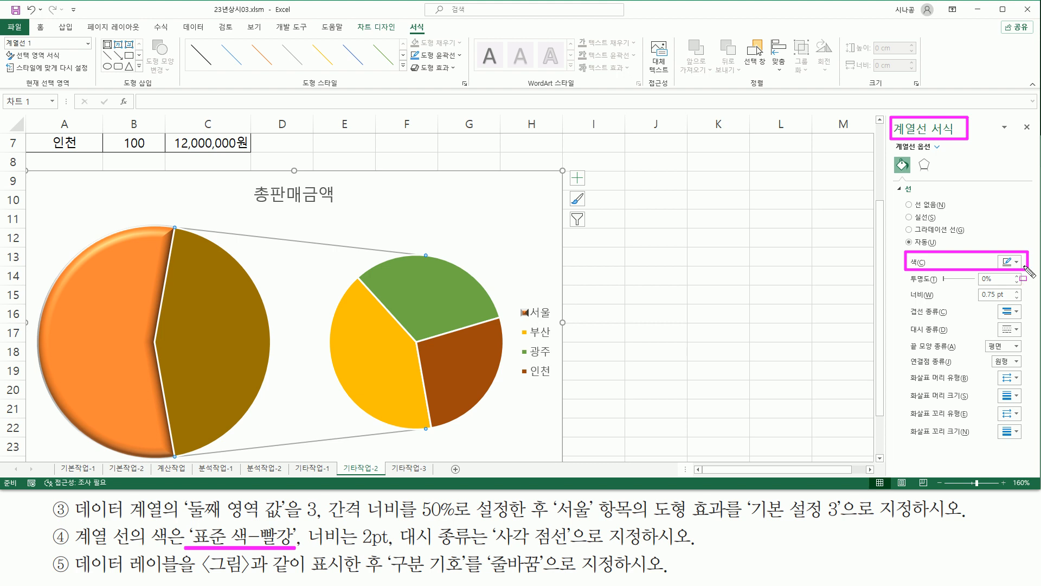
click(1017, 263)
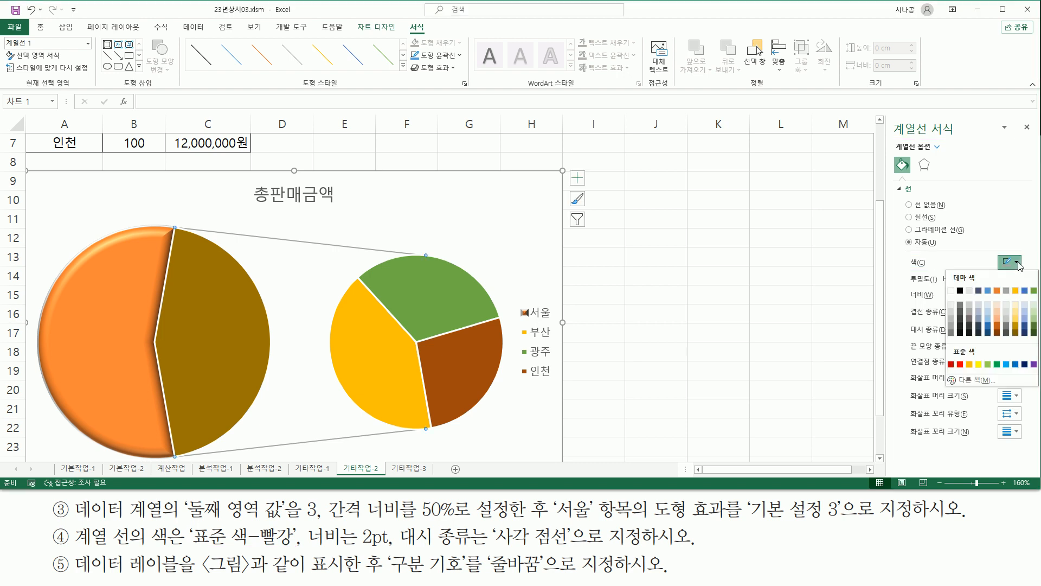
click(961, 365)
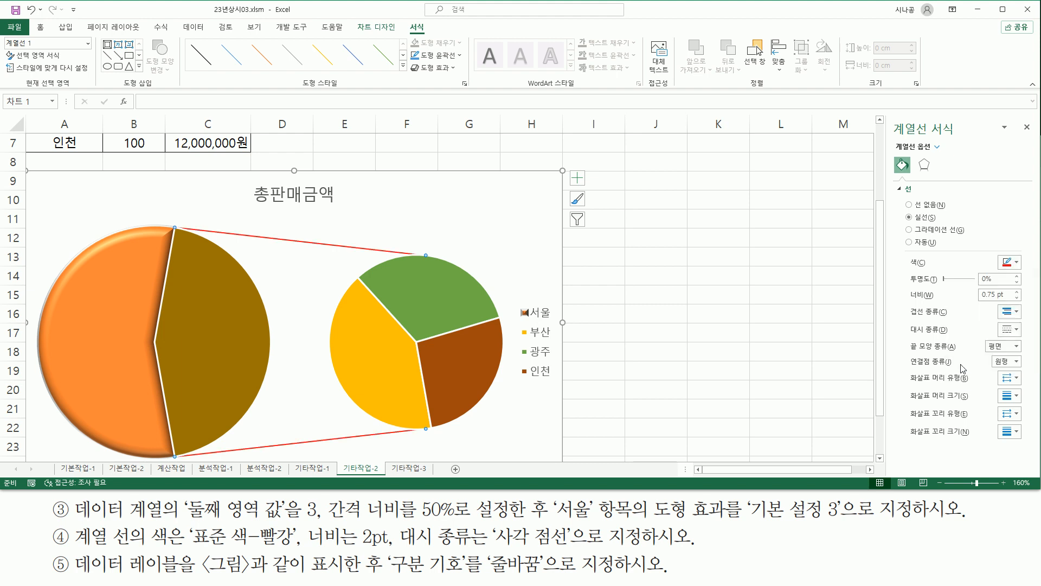
Set the width of the series lines to 2 pt.
drag(306, 523, 394, 550)
mouse_move(903, 307)
mouse_down()
mouse_move(1029, 297)
mouse_move(1028, 286)
mouse_up()
key(Escape)
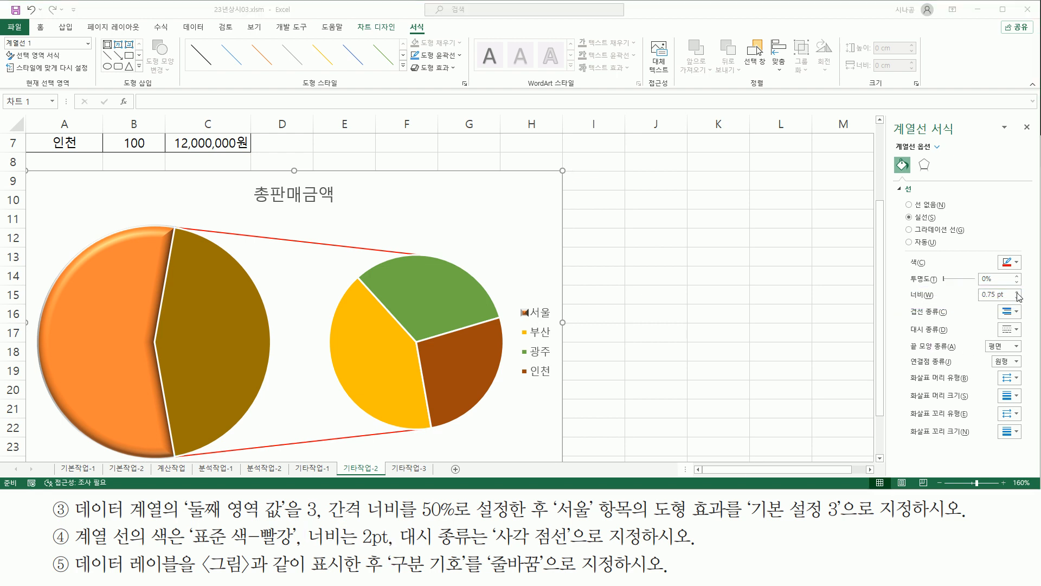
click(998, 296)
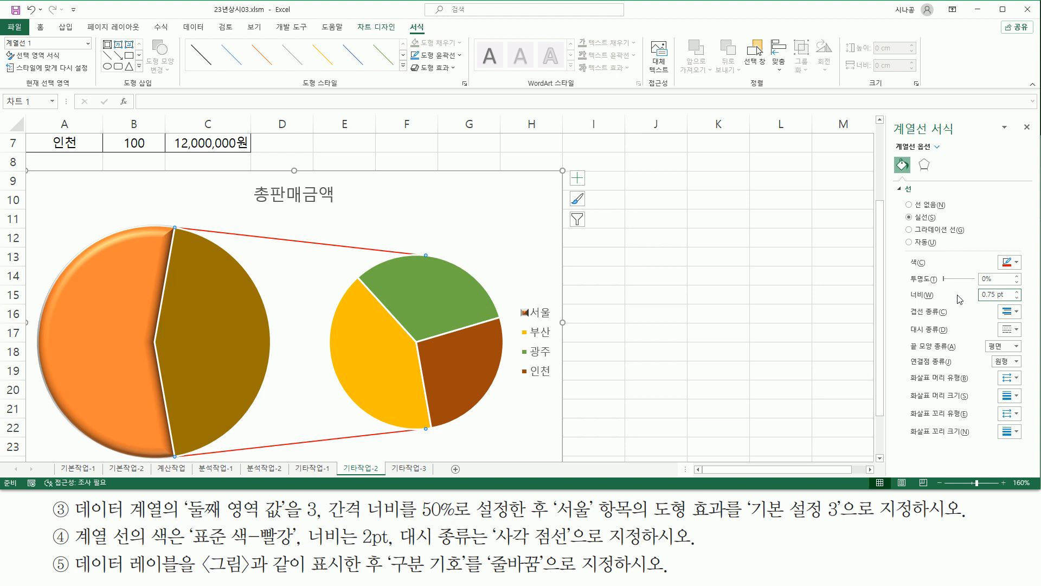
key(BackSpace)
key(BackSpace)
text(2)
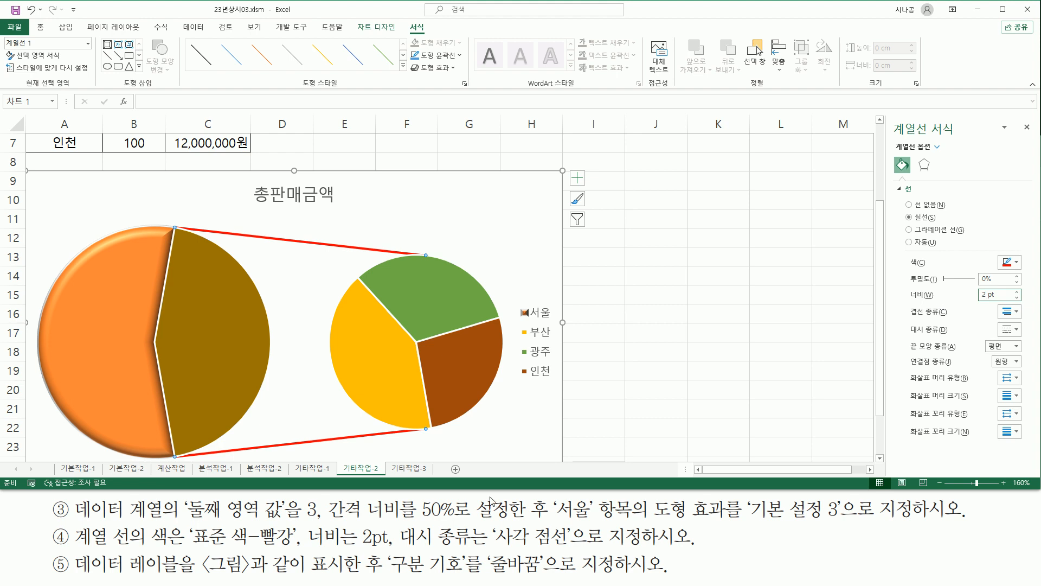
Set the dash type of the series lines to 사각 점선.
mouse_move(395, 522)
mouse_down()
mouse_move(486, 554)
mouse_move(585, 551)
mouse_up()
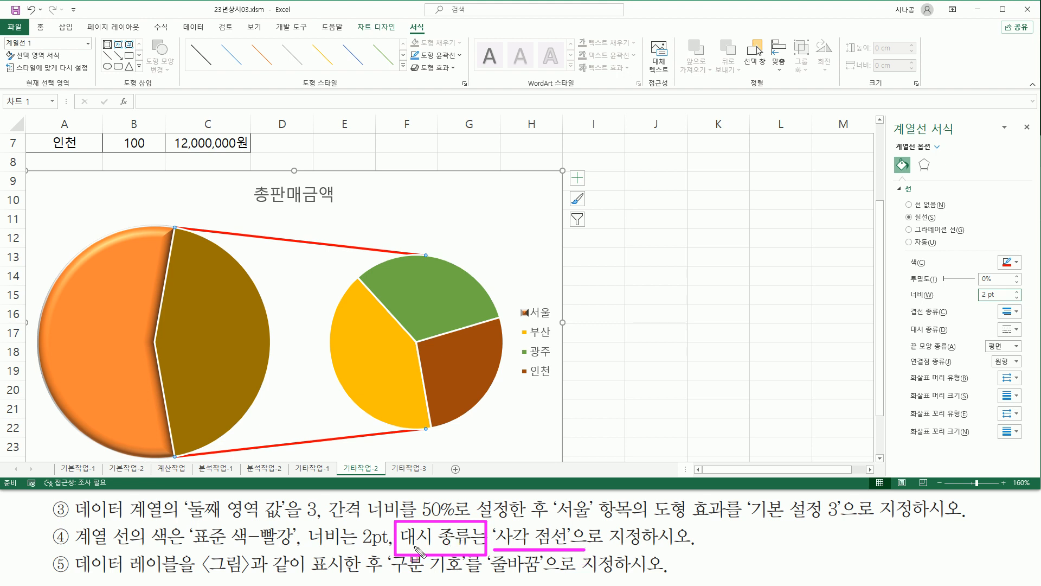
drag(401, 549, 467, 549)
mouse_move(906, 321)
mouse_down()
mouse_move(950, 340)
mouse_move(1024, 340)
mouse_up()
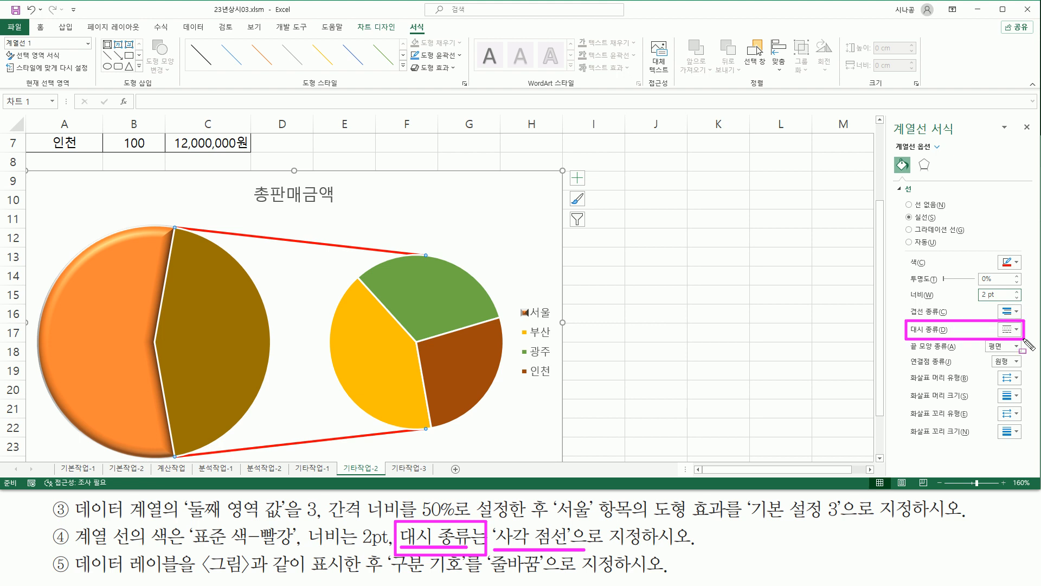
key(Escape)
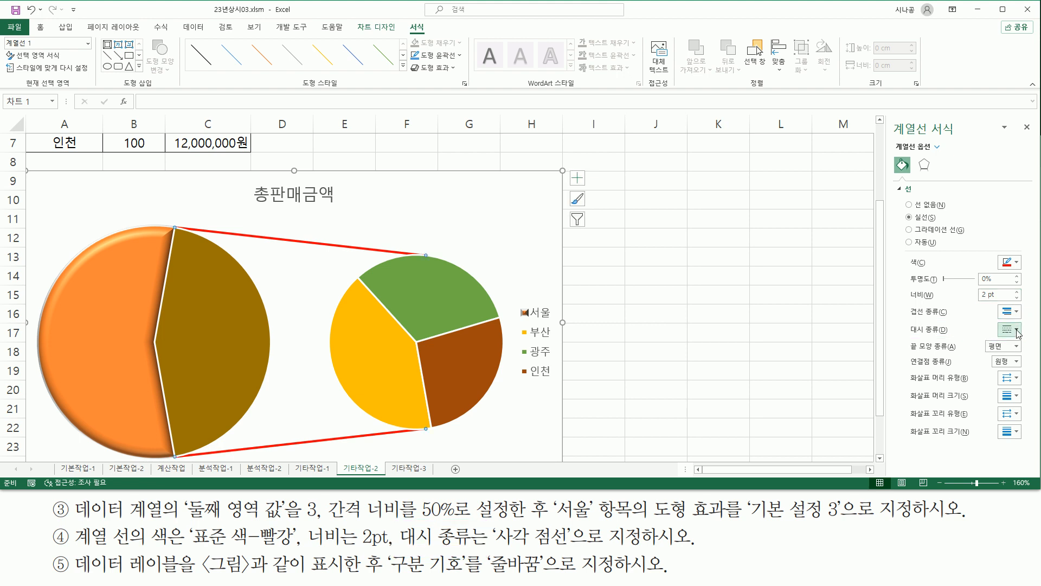
click(1017, 331)
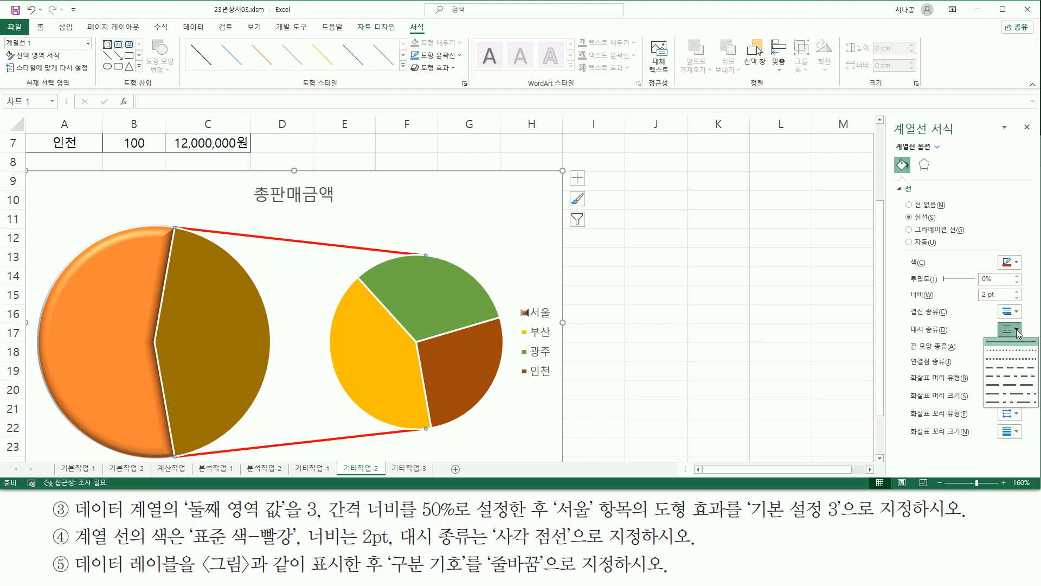
click(994, 359)
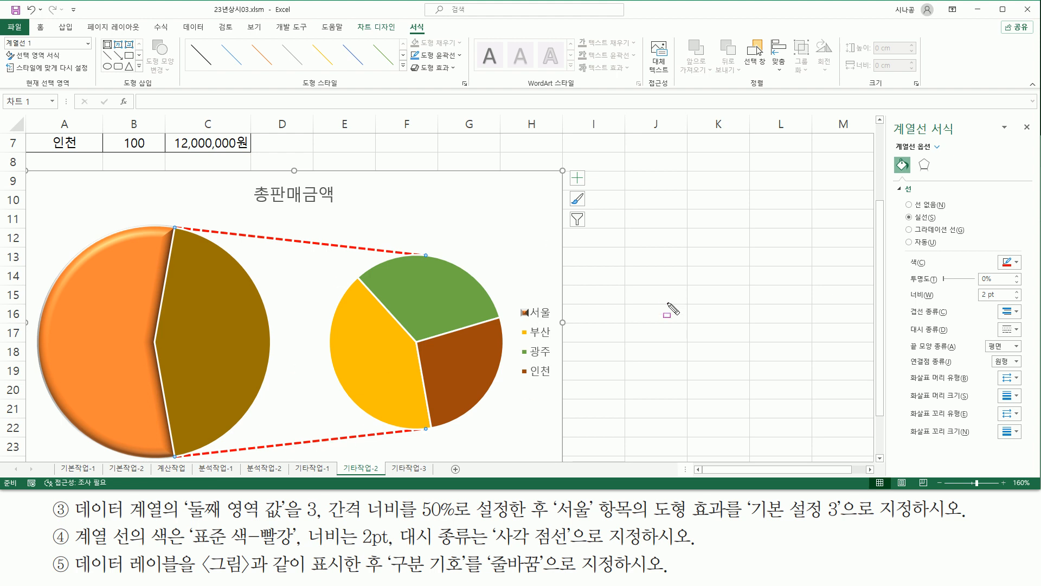
drag(893, 116, 963, 139)
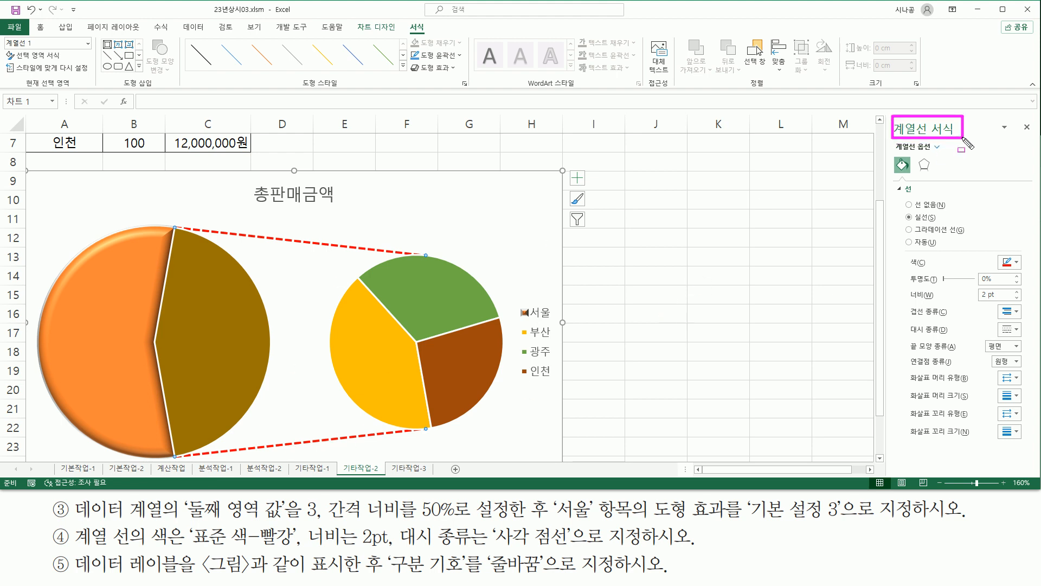
Close the formatting options of the series lines.
drag(1019, 117, 1036, 140)
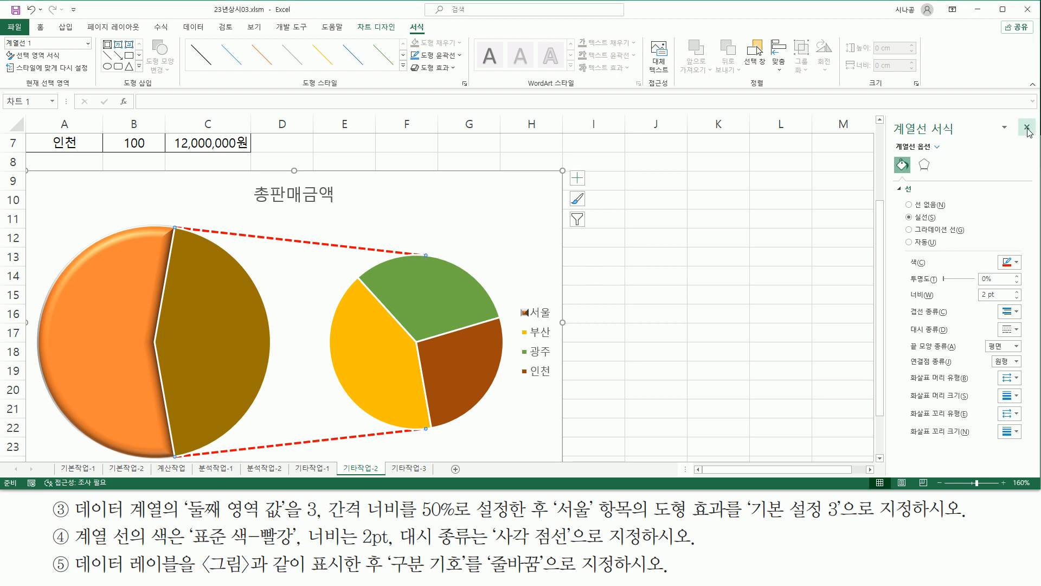
click(1027, 127)
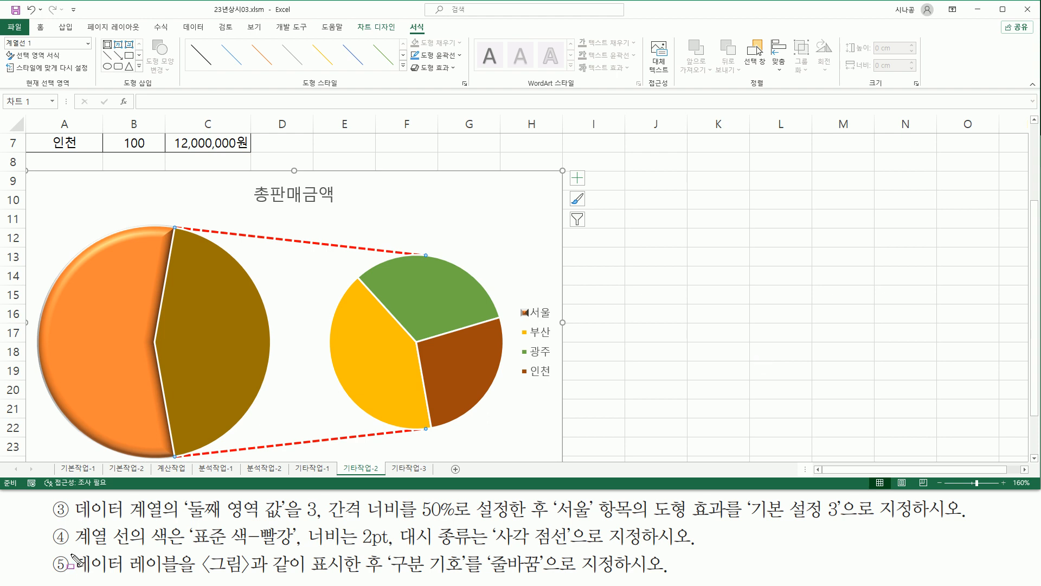
Examine the data label requirement and the reference picture for the label contents of each pie slice.
mouse_move(71, 552)
mouse_down()
mouse_move(106, 574)
mouse_move(196, 580)
mouse_move(180, 578)
mouse_move(632, 573)
mouse_up()
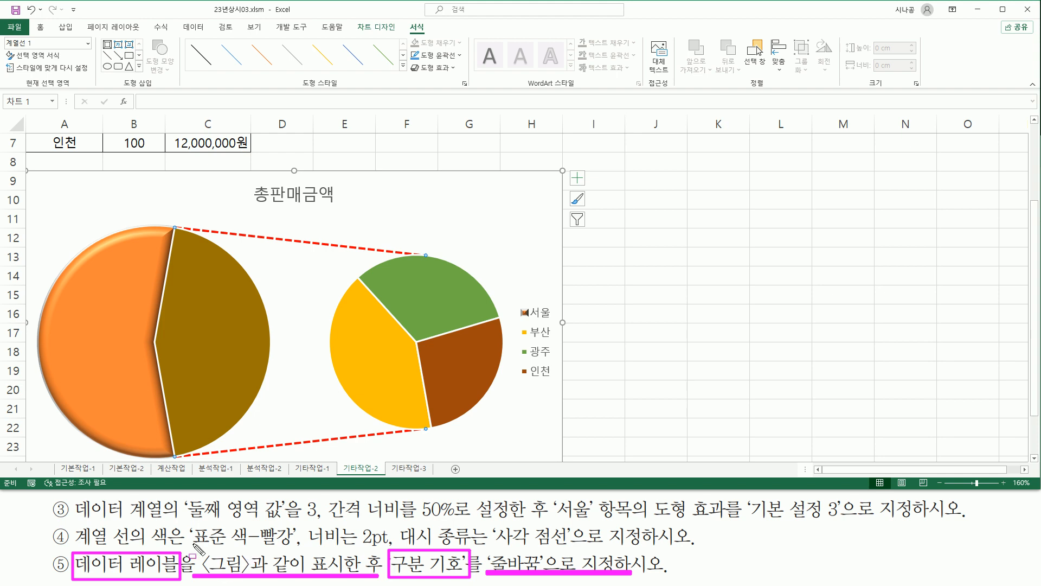
key(Escape)
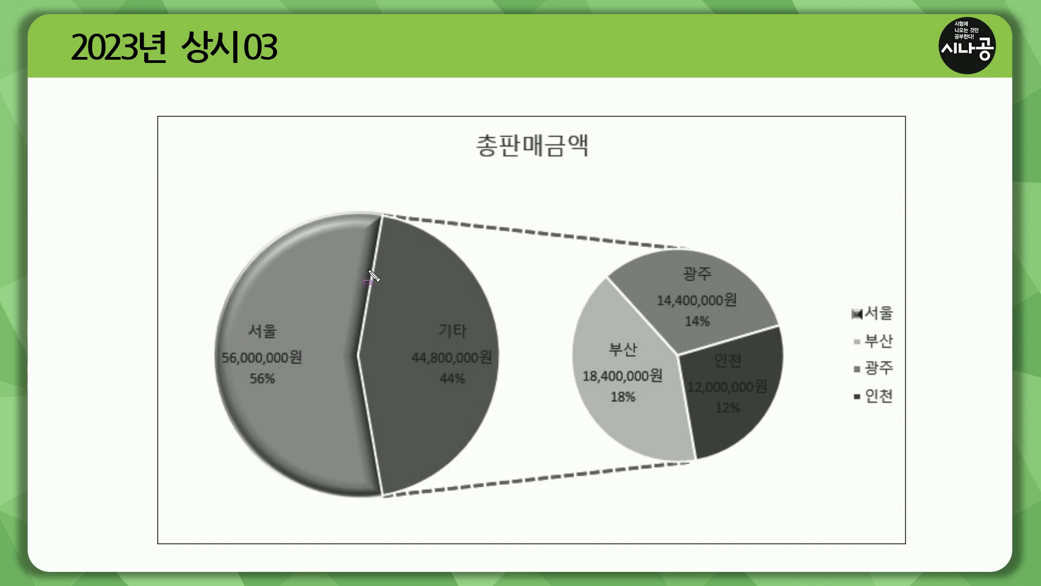
drag(213, 318, 316, 395)
drag(415, 314, 495, 389)
drag(581, 330, 672, 419)
mouse_move(689, 349)
mouse_down()
mouse_move(760, 419)
mouse_move(782, 421)
mouse_up()
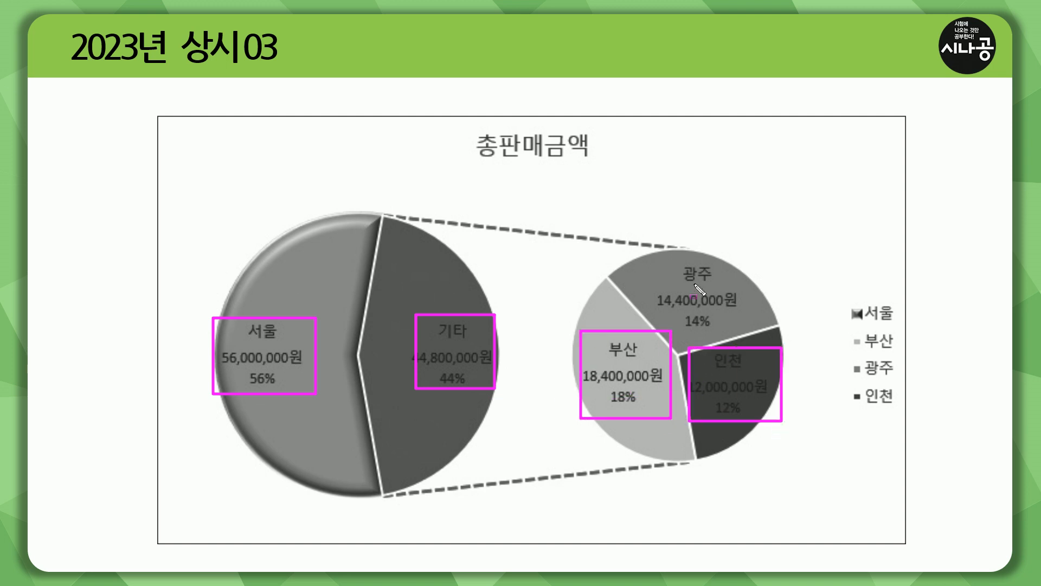
drag(652, 257, 742, 332)
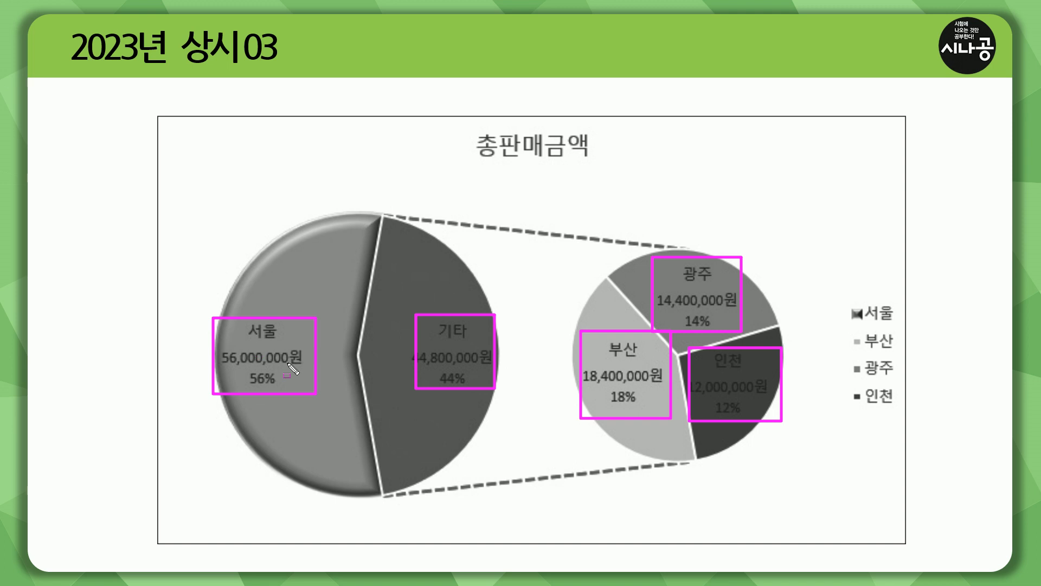
key(Escape)
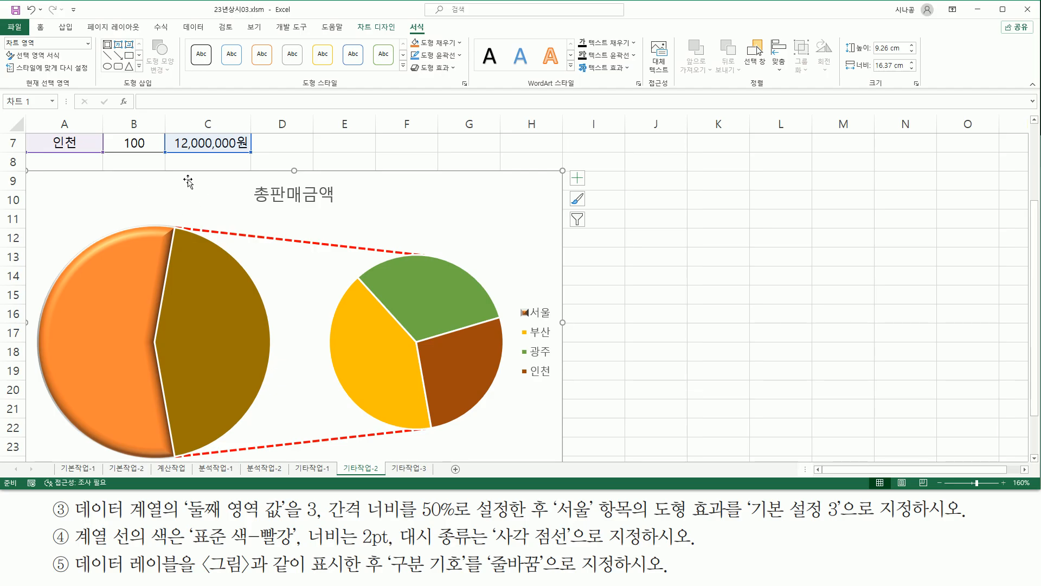
Add data labels to the whole chart through the detailed label options, showing 항목 이름 and 백분율 along with 값.
click(373, 33)
drag(353, 32, 400, 20)
drag(11, 88, 60, 88)
key(Escape)
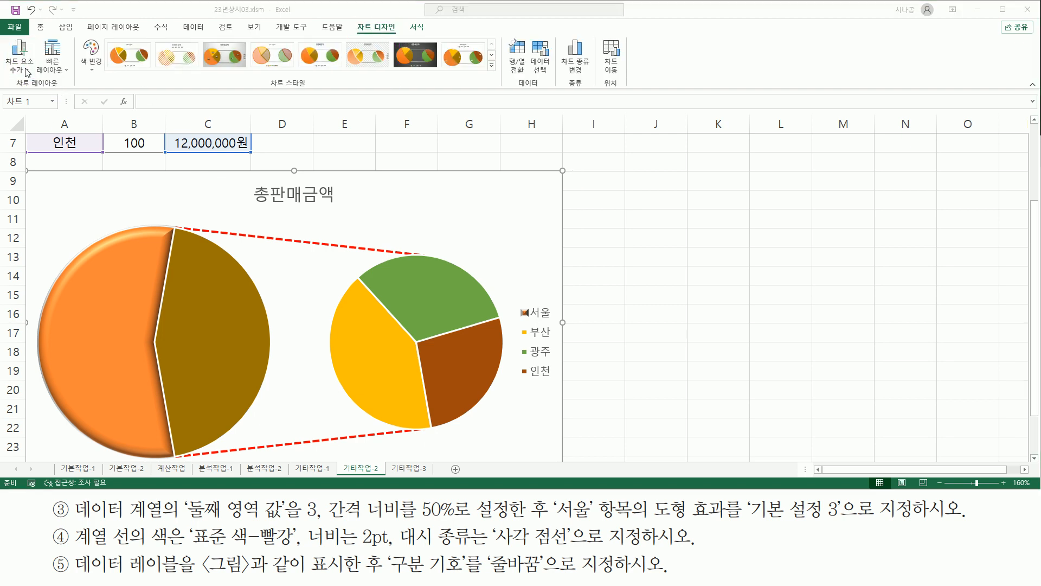
click(26, 69)
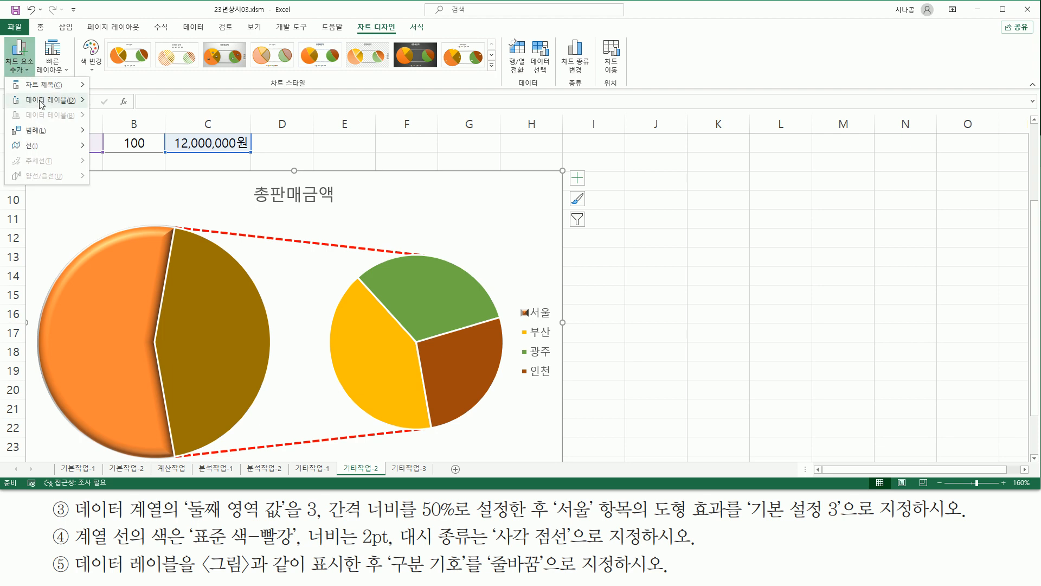
mouse_move(41, 104)
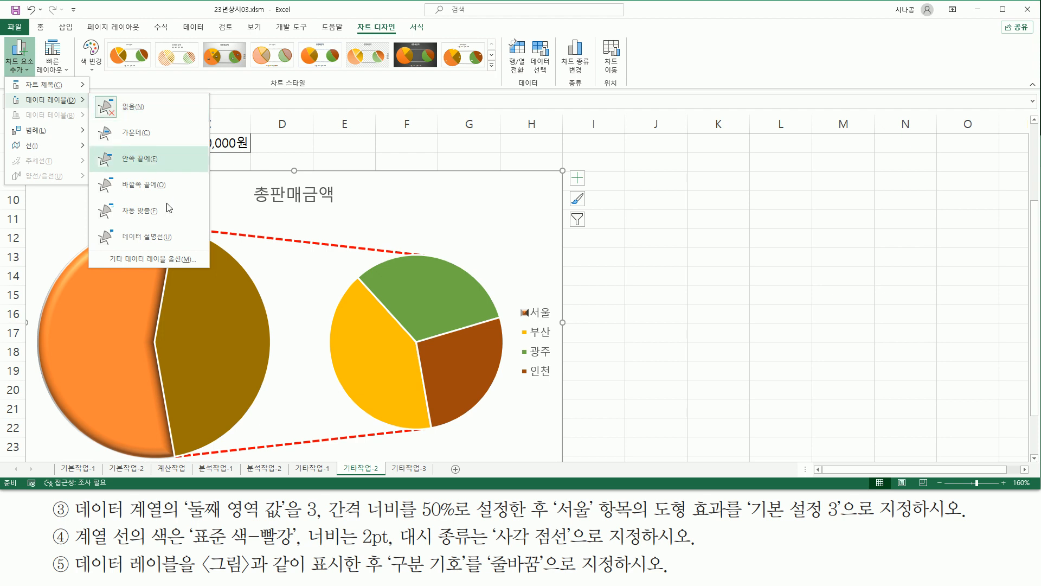
click(178, 259)
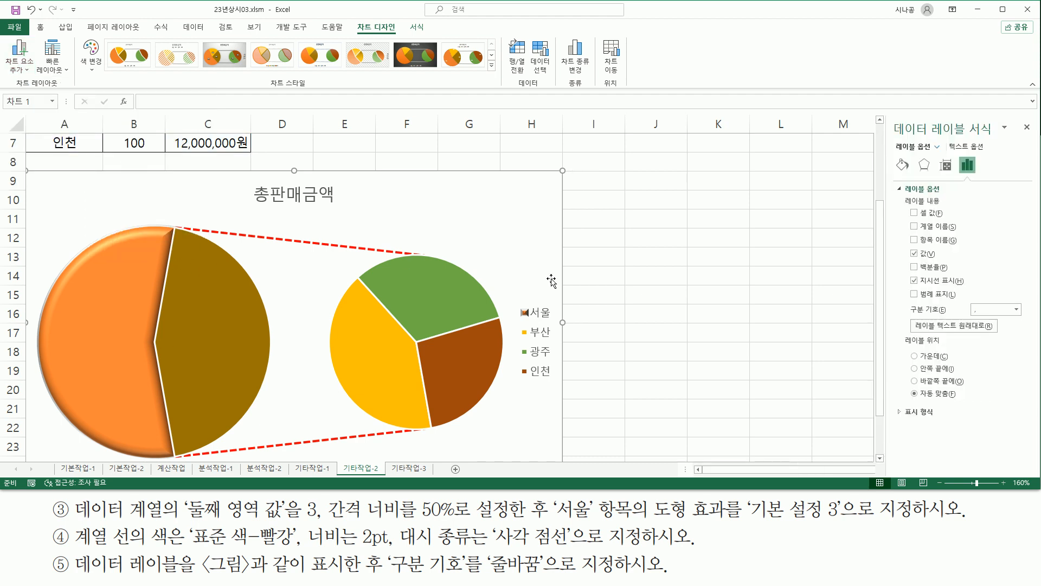
mouse_move(887, 119)
mouse_down()
mouse_move(917, 135)
mouse_move(996, 133)
mouse_up()
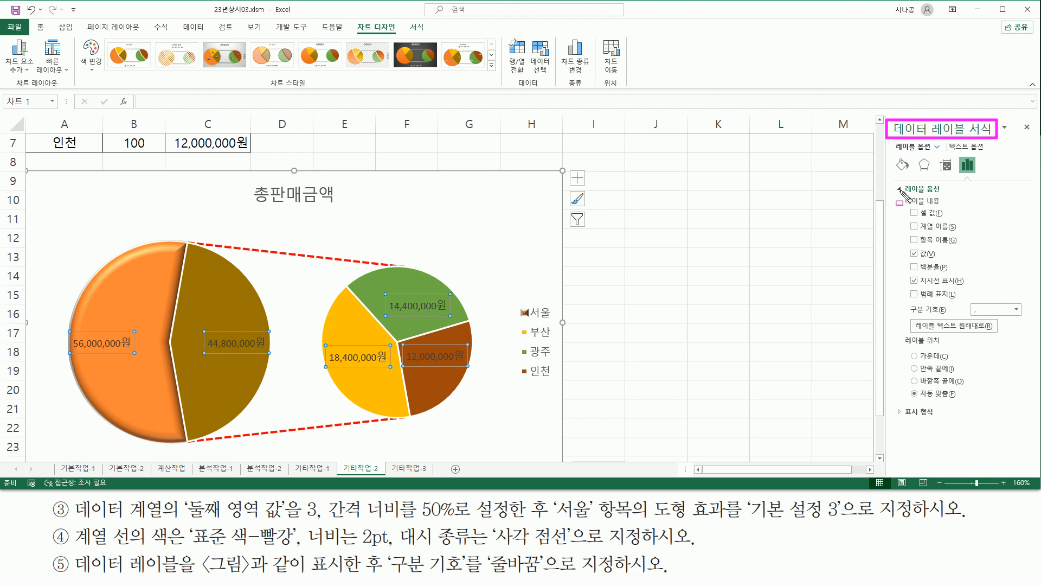
key(Escape)
click(916, 242)
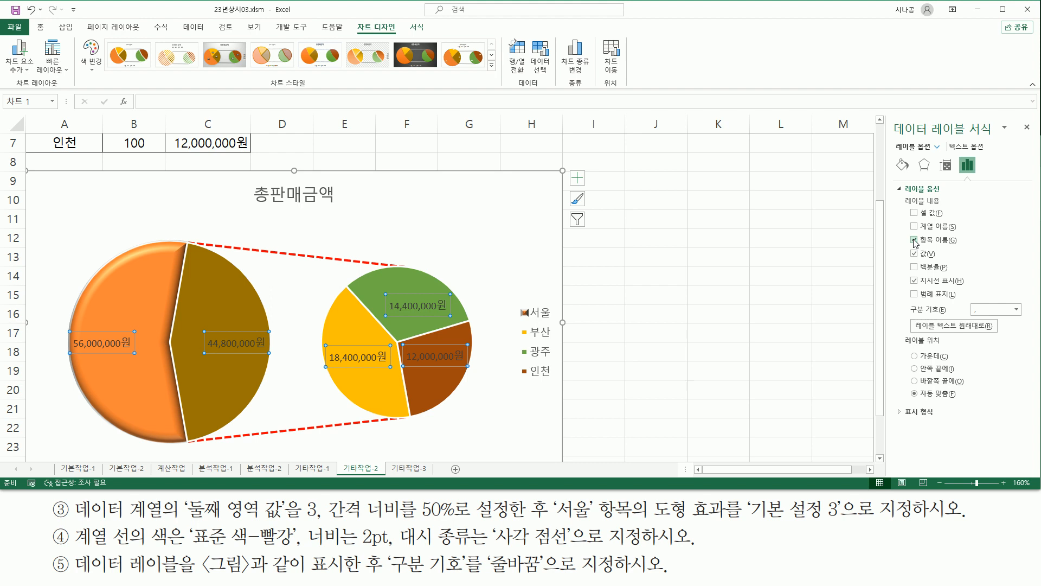
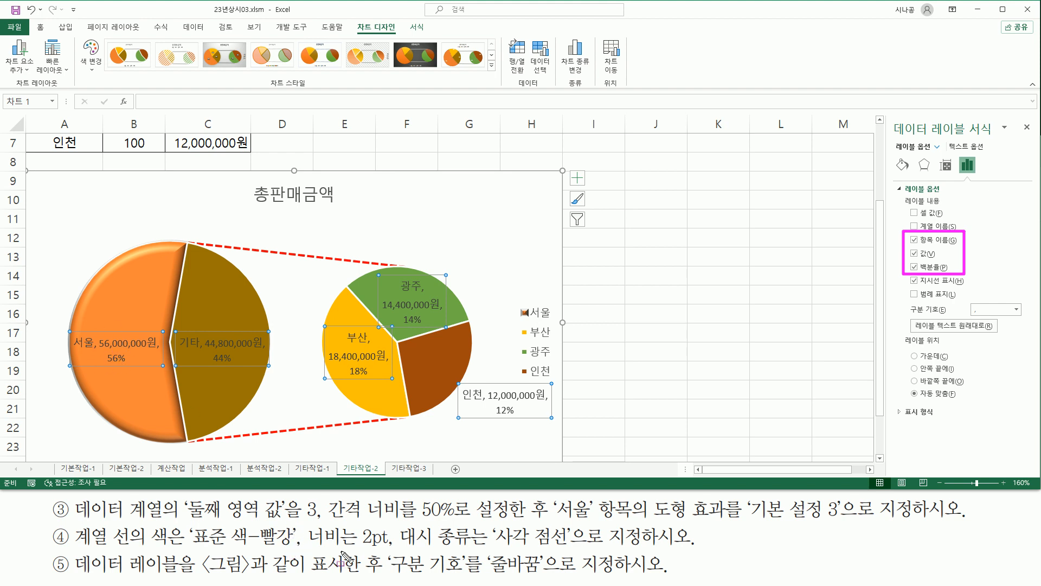
Set the data label separator (구분 기호) to (줄 바꿈), close the label formatting options and deselect the chart.
drag(424, 578, 636, 577)
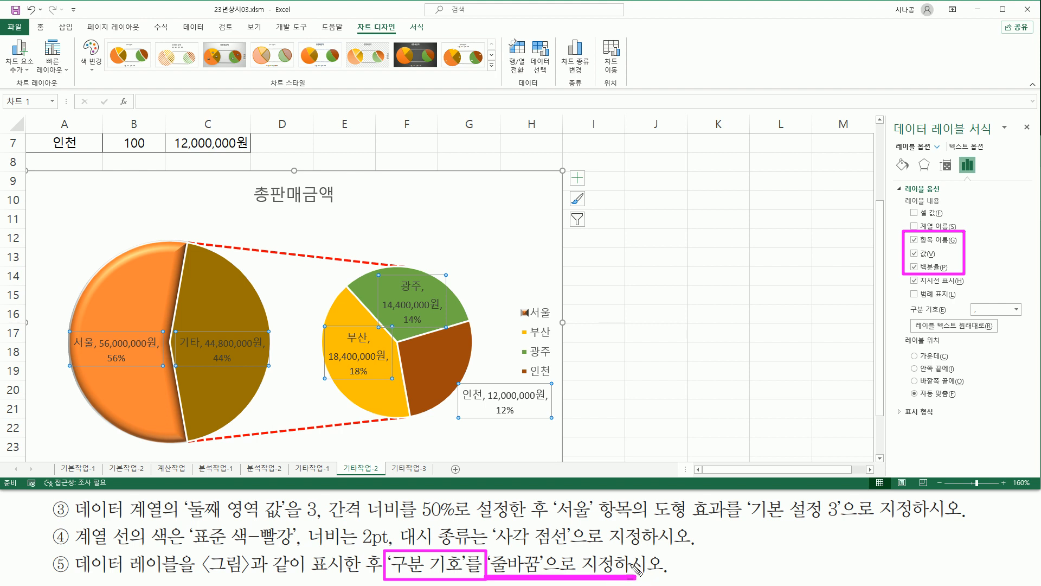
mouse_move(905, 298)
mouse_down()
mouse_move(924, 319)
mouse_move(1028, 320)
mouse_up()
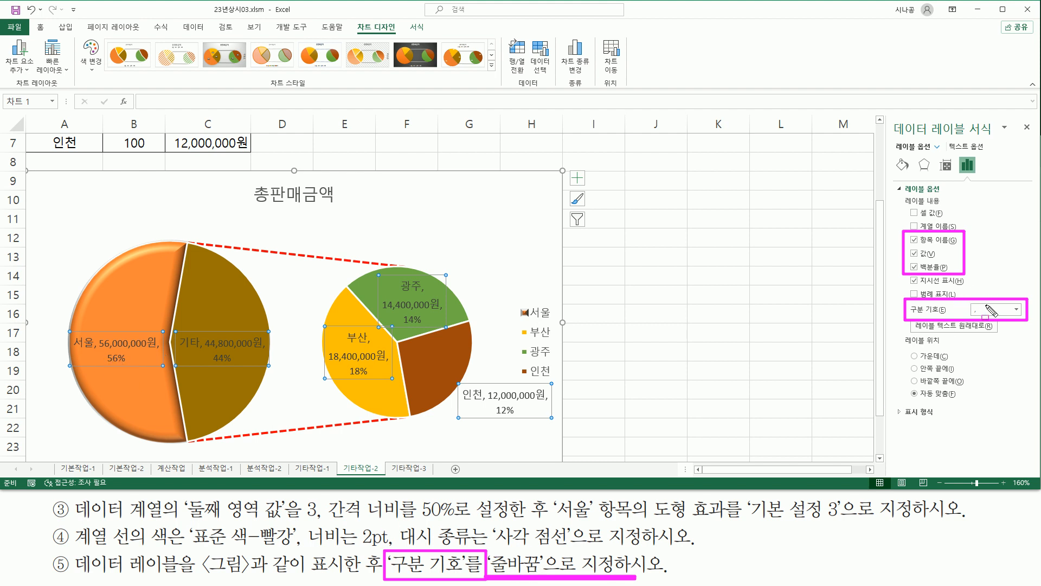
click(1016, 310)
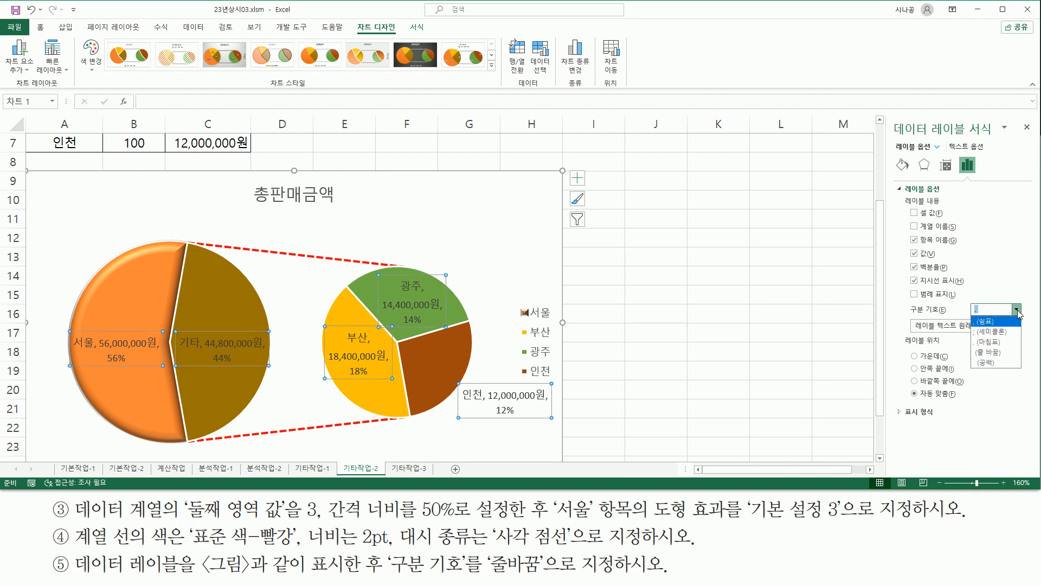
click(1002, 353)
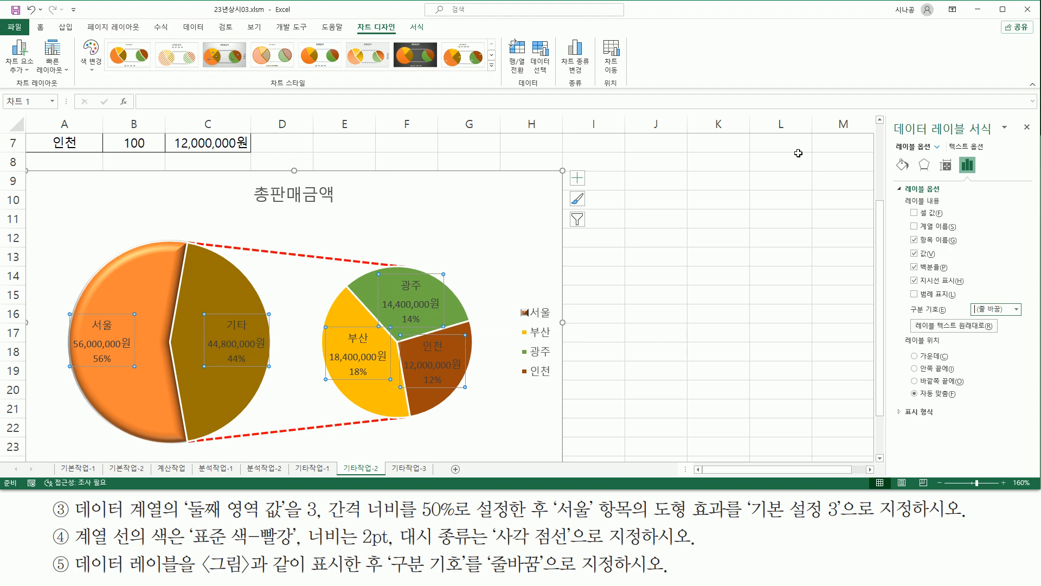
drag(888, 117, 1035, 140)
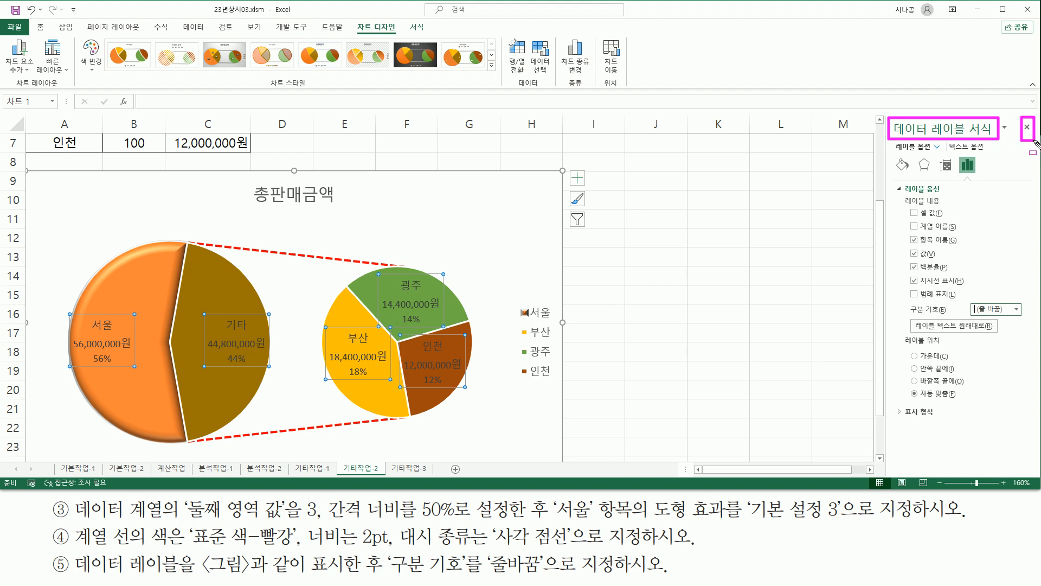
click(1027, 127)
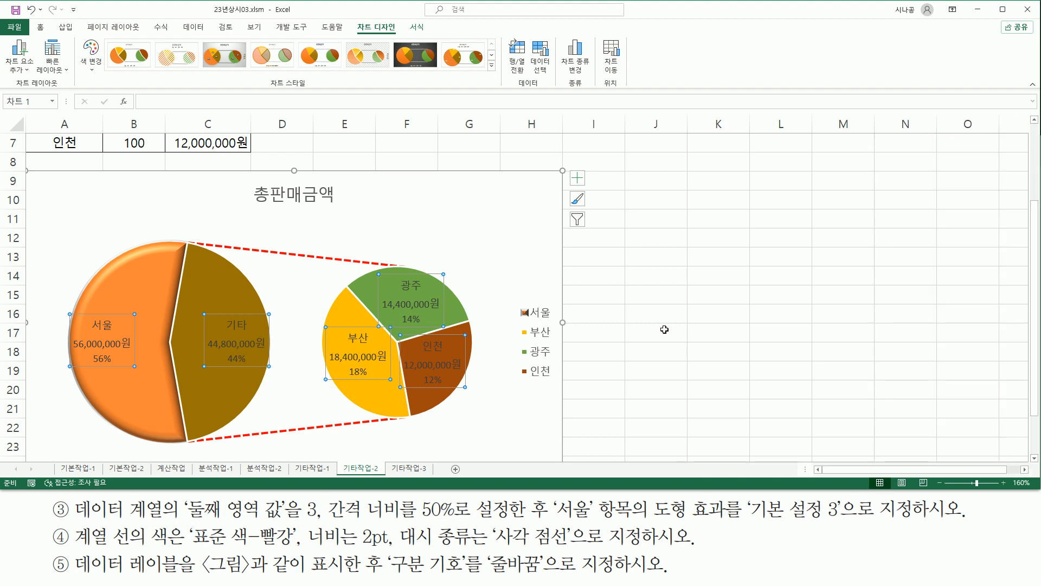
click(663, 329)
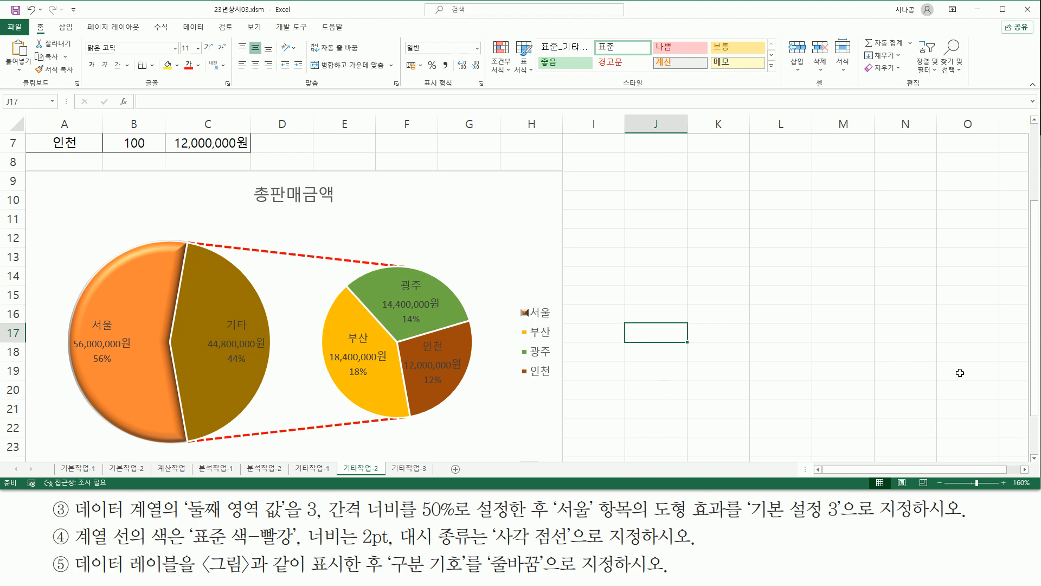
Review the chart's title, legend, both pies with their series lines, and the data labels.
drag(1034, 404, 1034, 414)
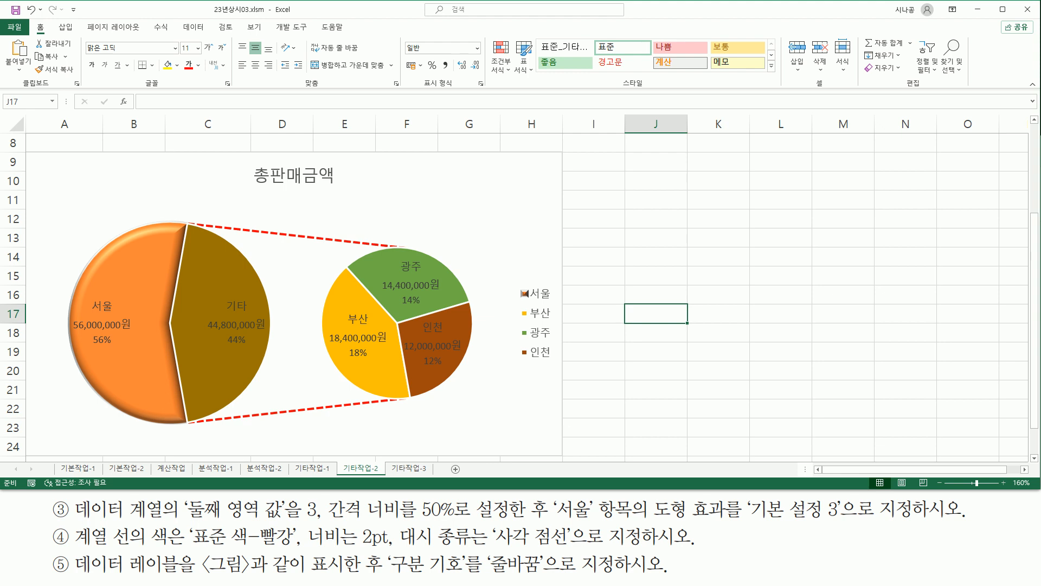
drag(249, 161, 341, 189)
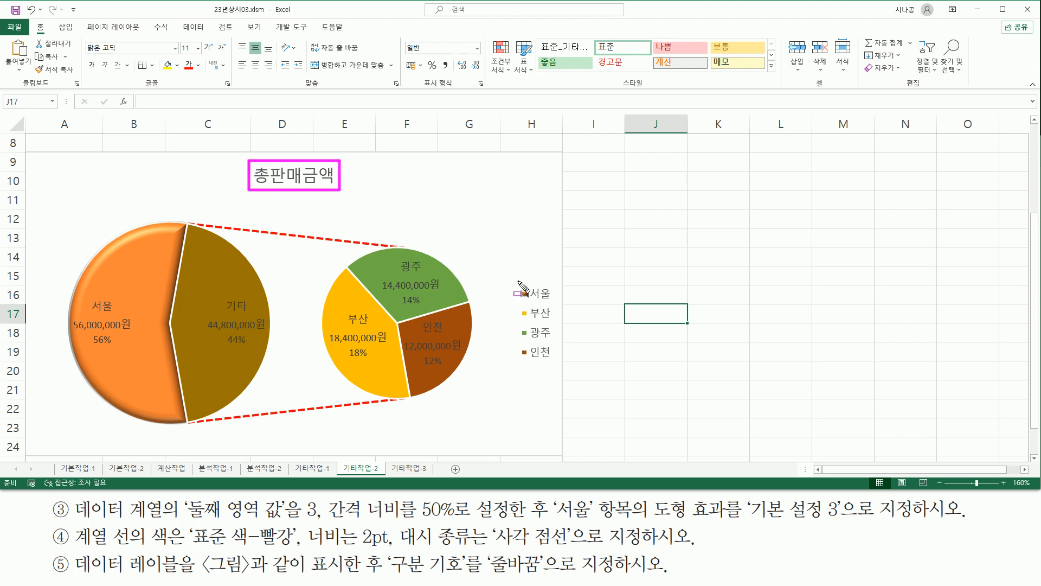
drag(514, 279, 557, 367)
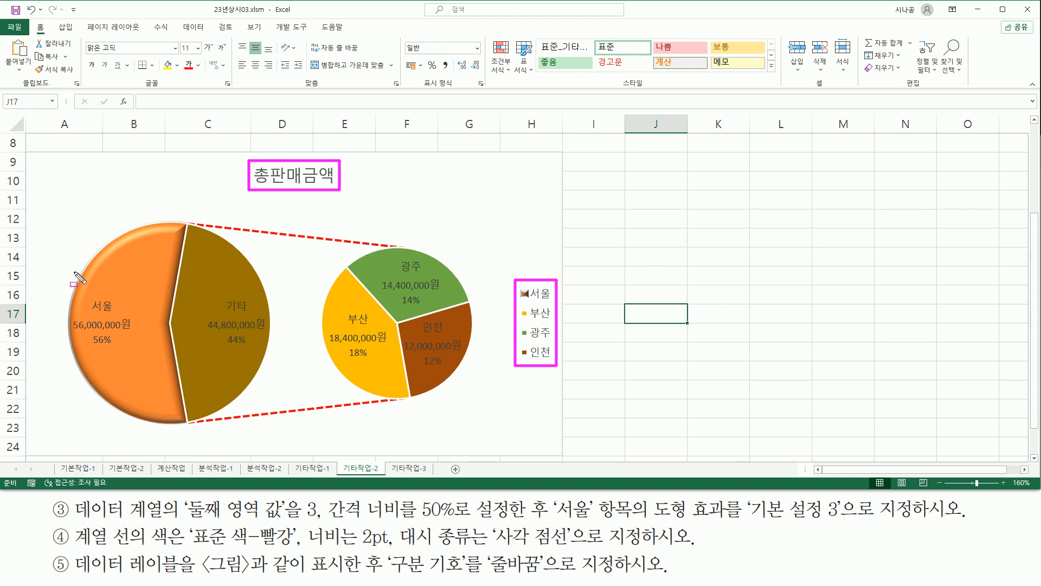
mouse_move(62, 215)
mouse_down()
mouse_move(435, 429)
mouse_move(485, 432)
mouse_up()
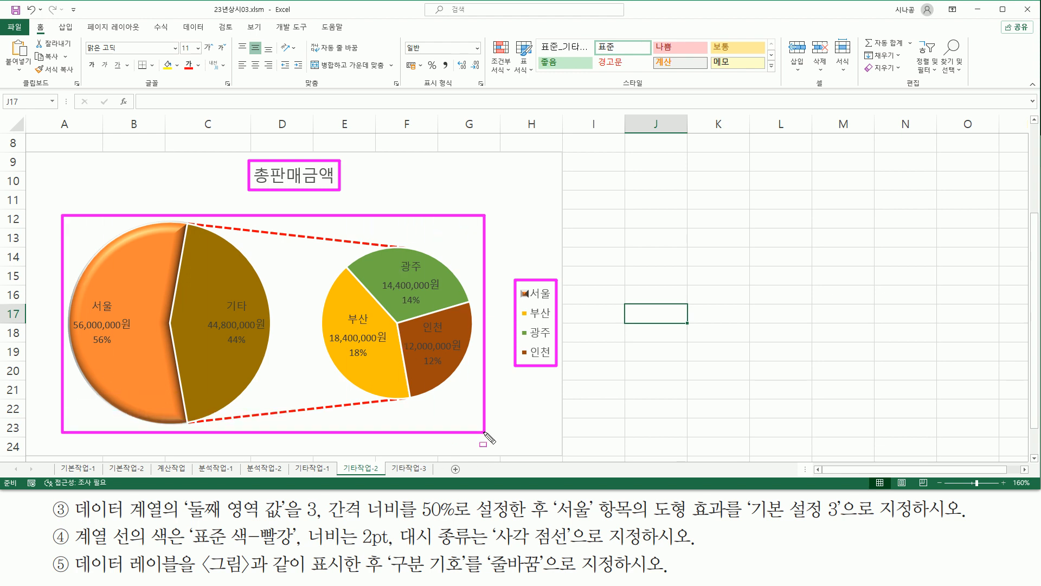
drag(72, 296, 135, 350)
drag(257, 348, 261, 350)
drag(335, 300, 386, 370)
mouse_move(391, 258)
mouse_down()
mouse_move(433, 308)
mouse_move(442, 379)
mouse_move(462, 388)
mouse_up()
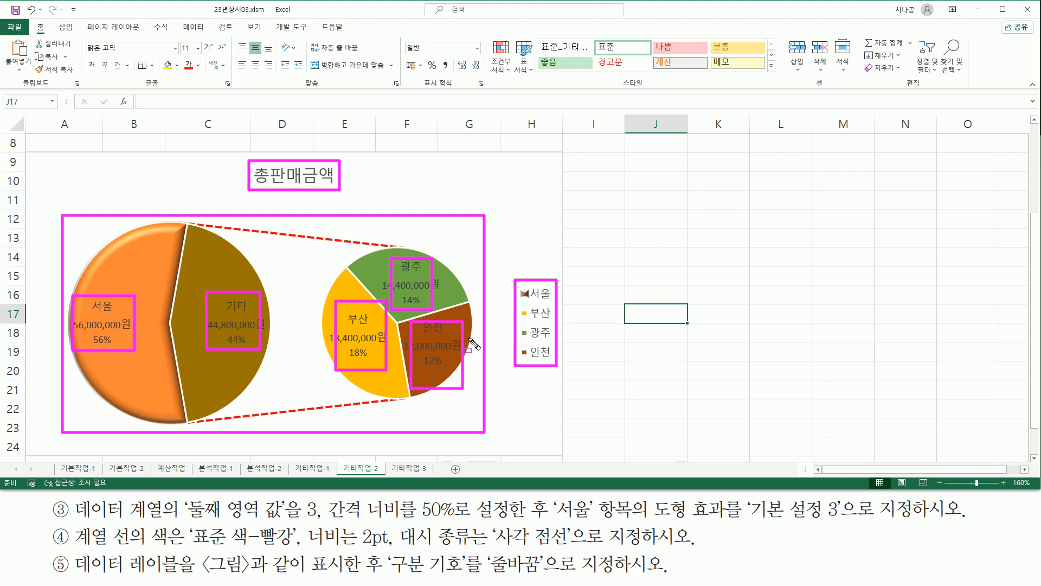
key(Escape)
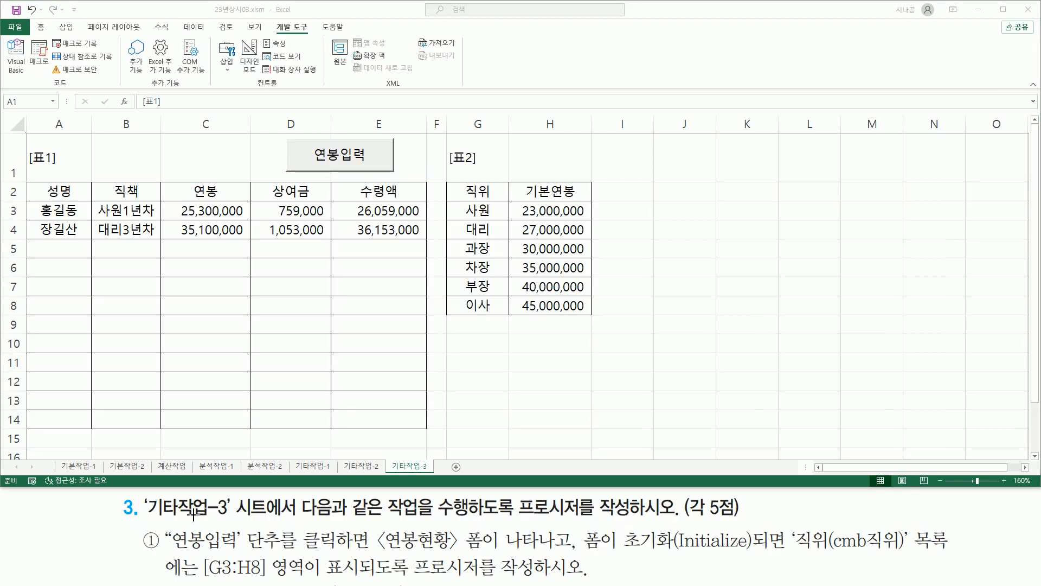
Examine the procedure-writing task for the 기타작업-3 sheet together with [표1], [표2] and the 연봉입력 button.
drag(150, 519, 228, 520)
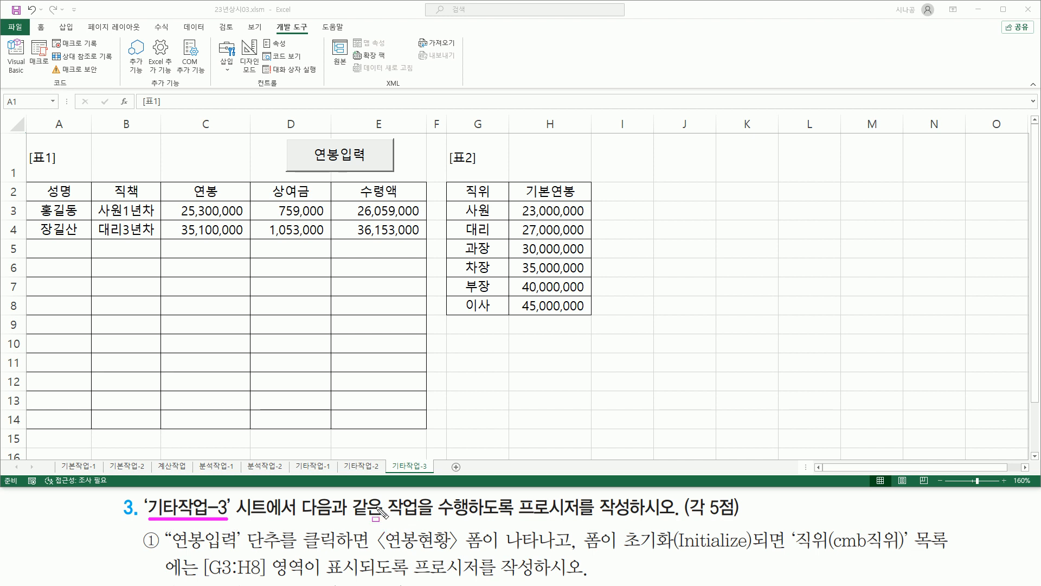
drag(514, 520, 582, 520)
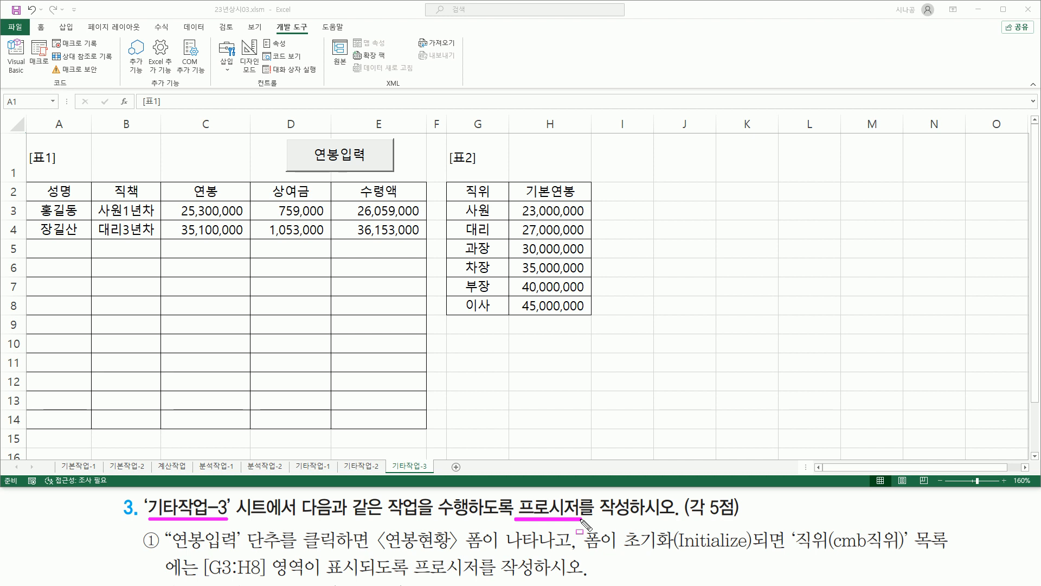
drag(388, 462, 435, 473)
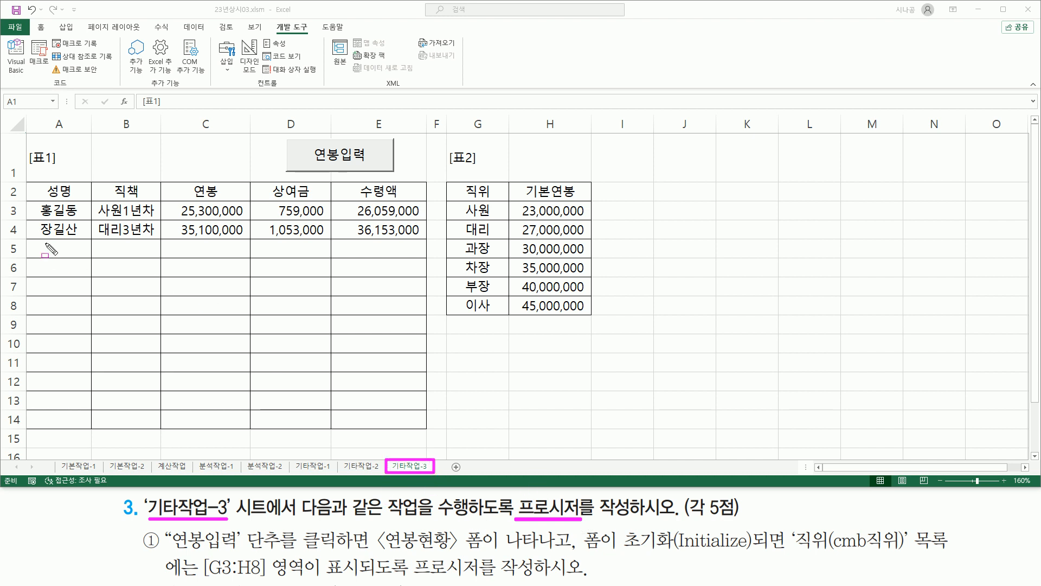
mouse_move(26, 182)
mouse_down()
mouse_move(233, 241)
mouse_move(432, 242)
mouse_move(429, 430)
mouse_up()
mouse_move(448, 184)
mouse_down()
mouse_move(542, 185)
mouse_move(589, 200)
mouse_move(593, 314)
mouse_up()
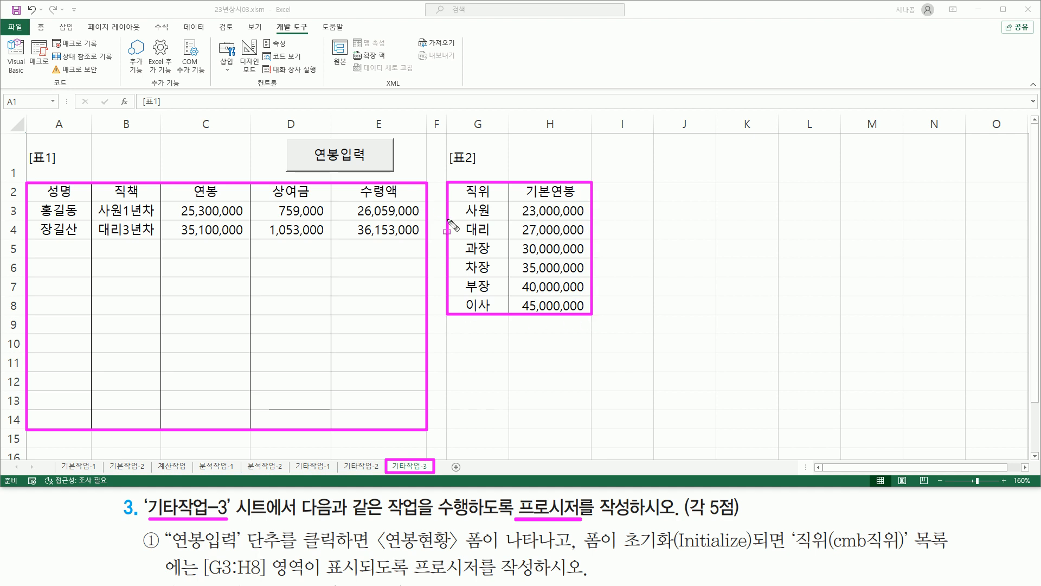
mouse_move(287, 138)
mouse_down()
mouse_move(345, 172)
mouse_move(396, 173)
mouse_up()
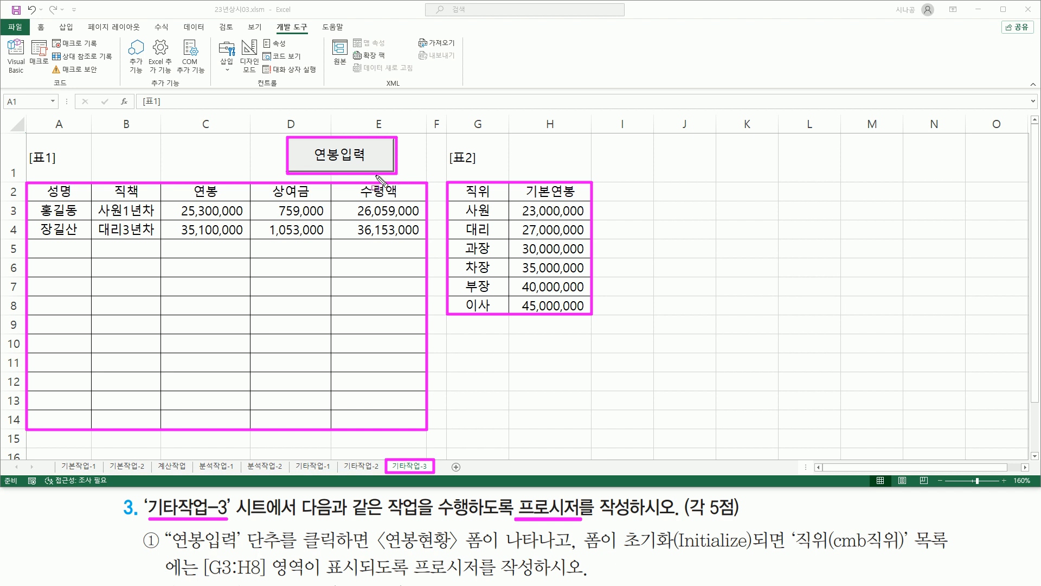
key(Escape)
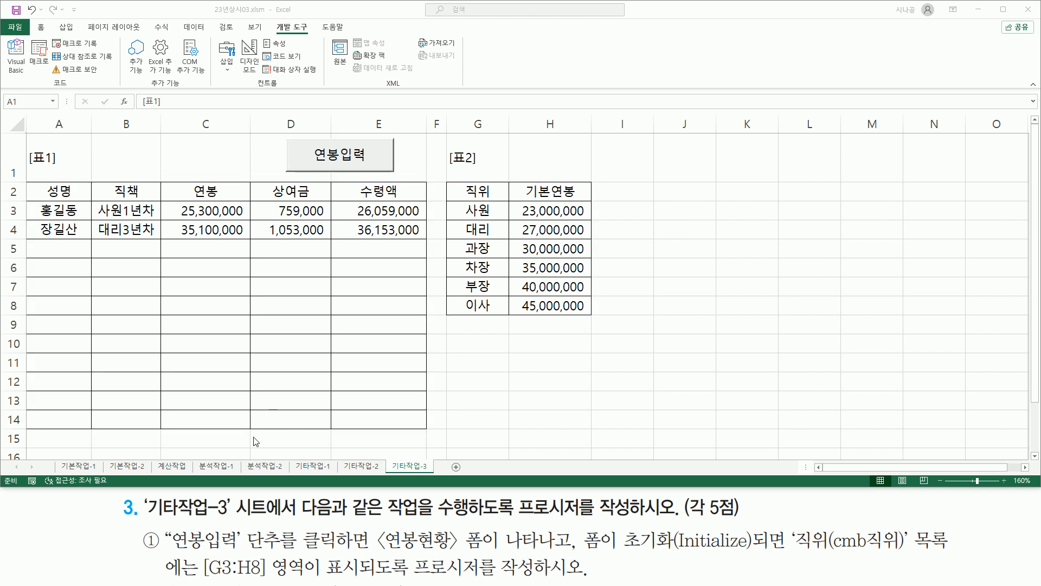
Read the requirement that the 연봉입력 button shows the 연봉현황 form, and try the button on the sheet.
mouse_move(168, 552)
mouse_down()
mouse_move(253, 553)
mouse_move(243, 527)
mouse_up()
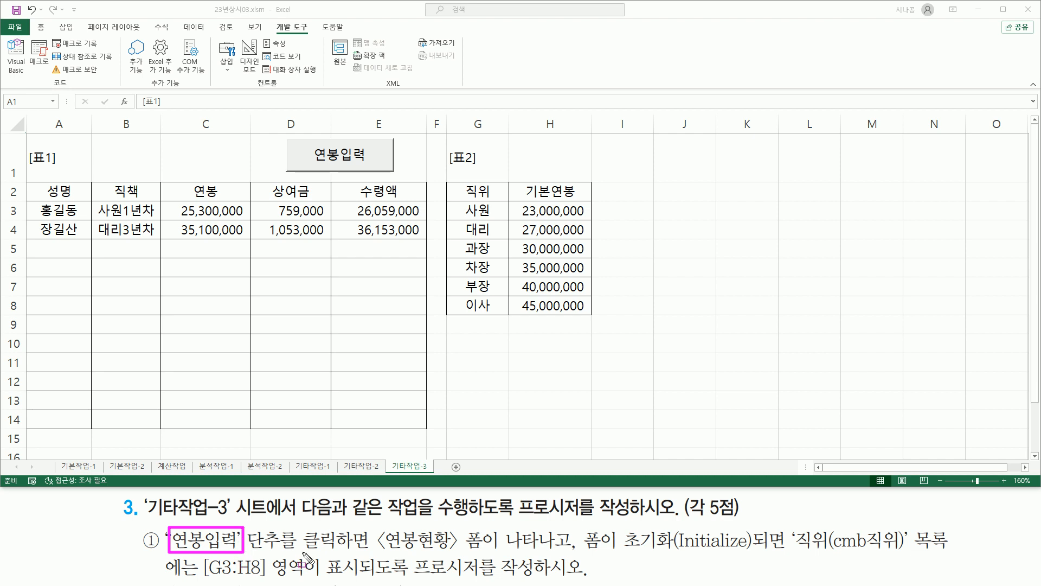
drag(300, 550, 364, 549)
drag(293, 140, 386, 169)
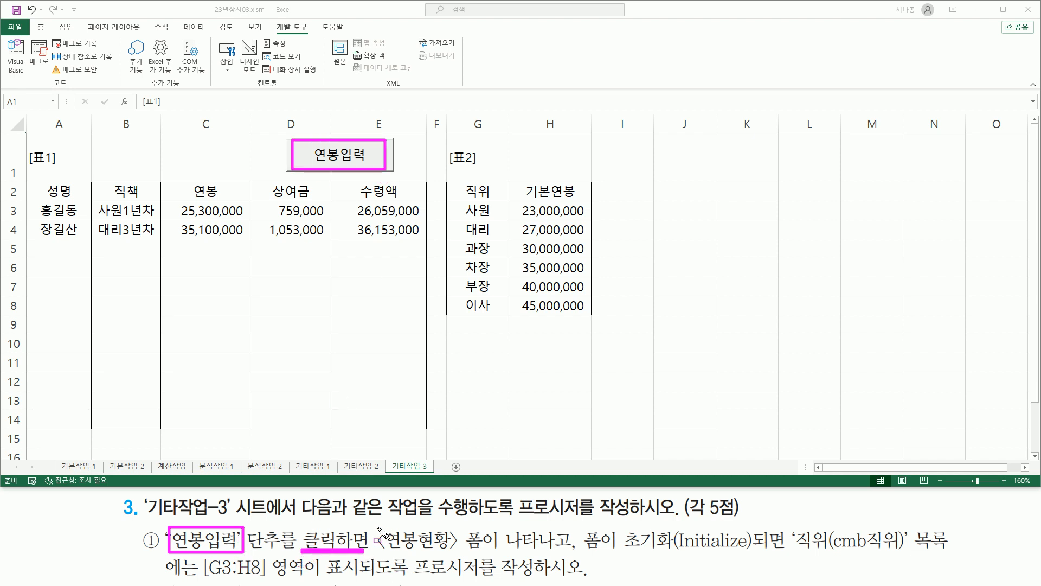
mouse_move(376, 528)
mouse_down()
mouse_move(463, 552)
mouse_move(569, 552)
mouse_up()
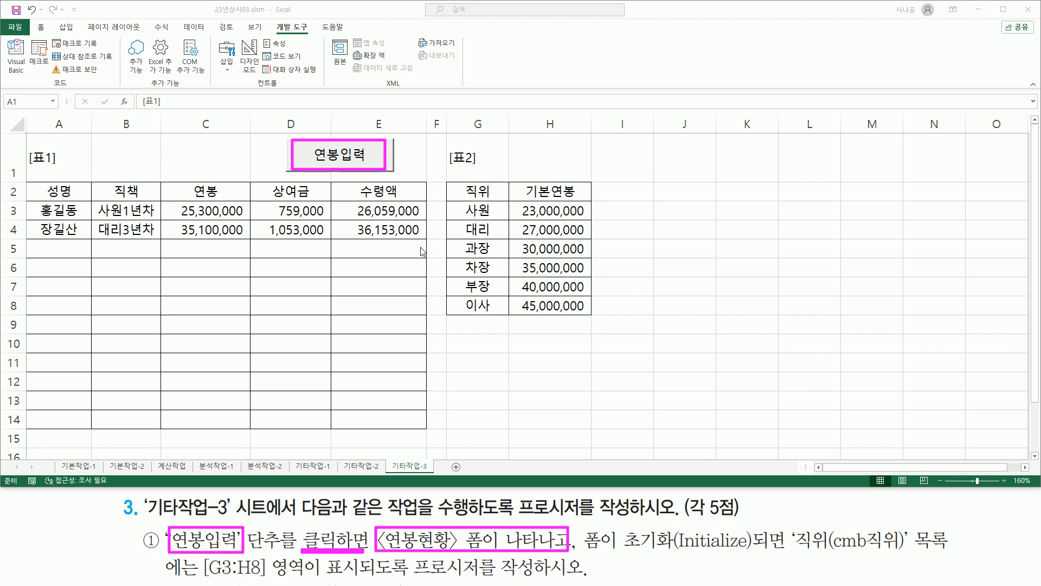
key(Escape)
click(357, 159)
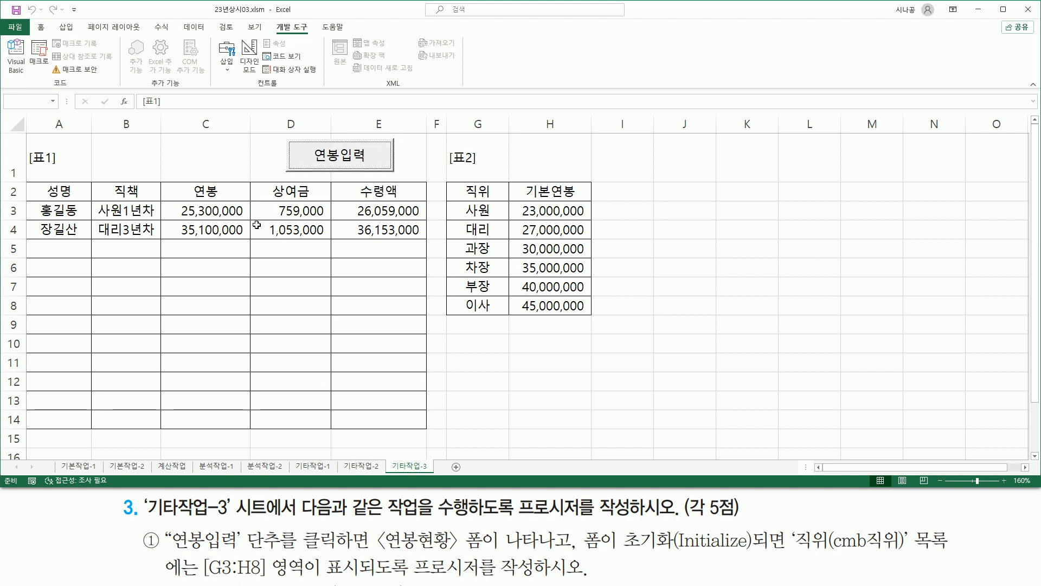
drag(568, 522, 568, 559)
key(Escape)
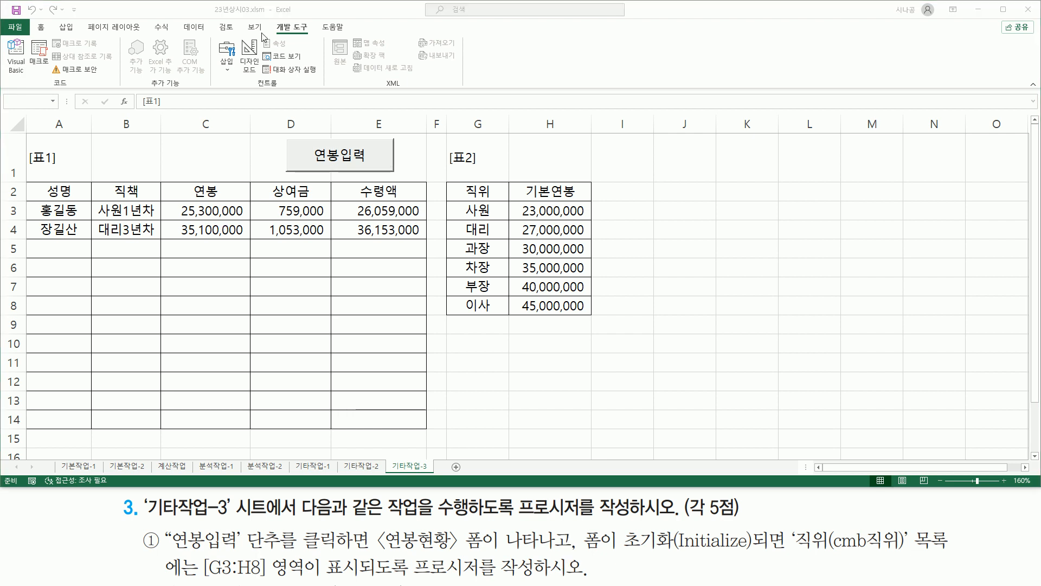
Turn on design mode (디자인 모드) and open the Click event procedure of the 연봉입력 button in the code editor.
drag(272, 19, 311, 34)
drag(238, 37, 252, 68)
key(Escape)
click(250, 54)
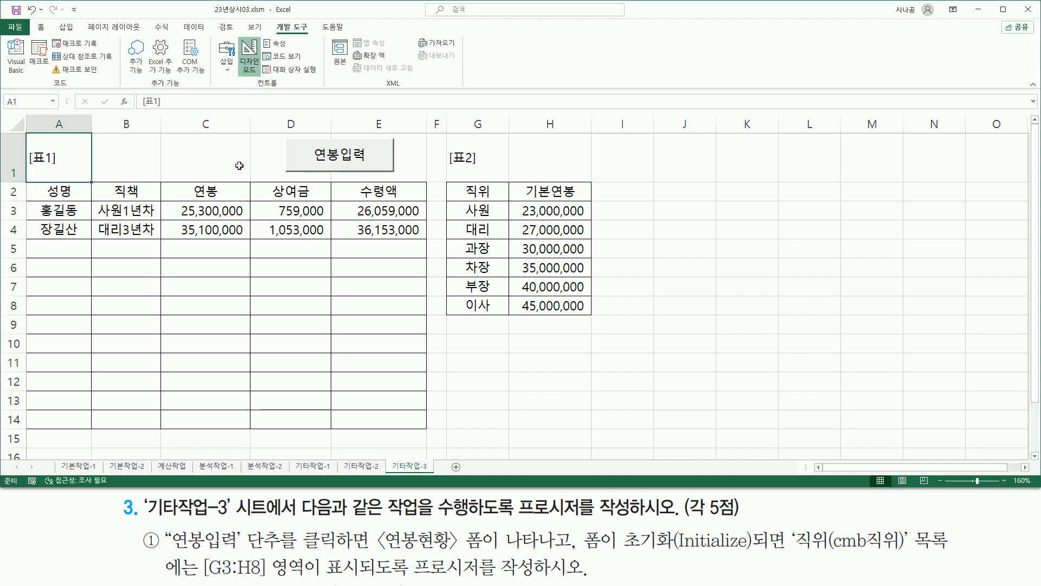
click(307, 161)
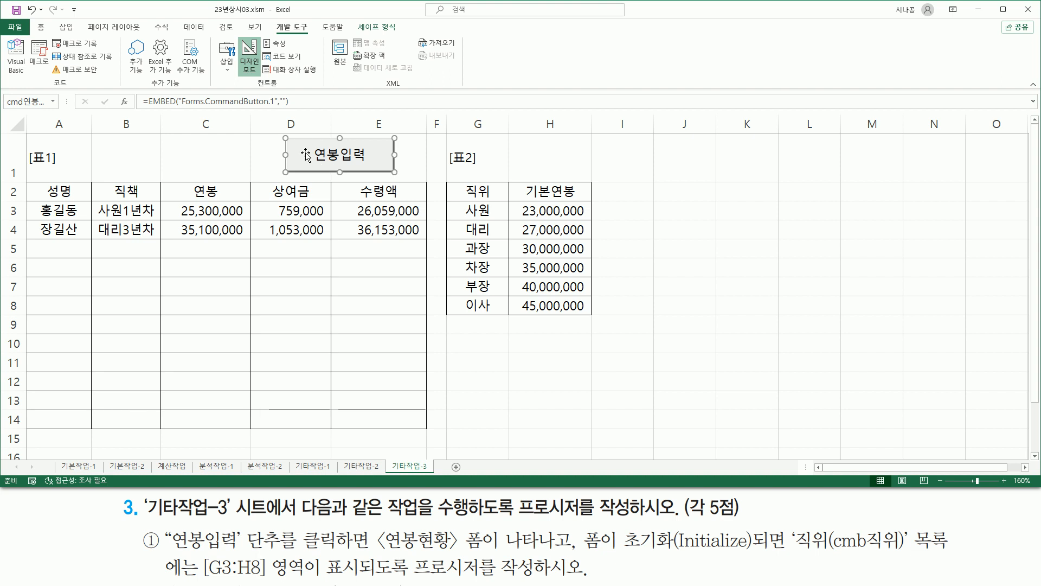
double_click(307, 156)
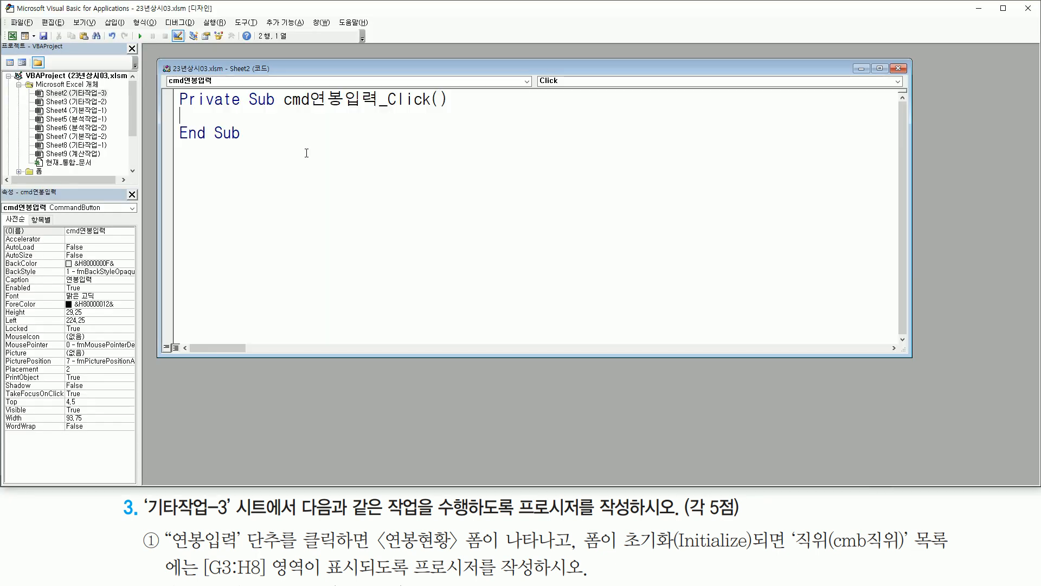
Write the statement 연봉현황.Show in the cmd연봉입력_Click procedure, set off from the surrounding lines by blank lines.
drag(282, 110, 380, 110)
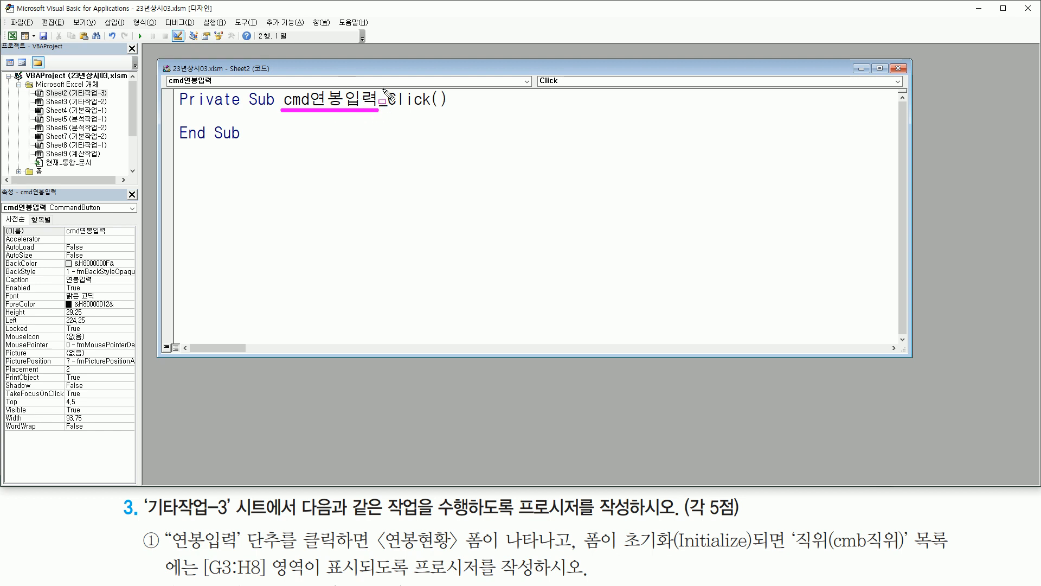
mouse_move(384, 86)
mouse_down()
mouse_move(432, 133)
mouse_move(455, 110)
mouse_up()
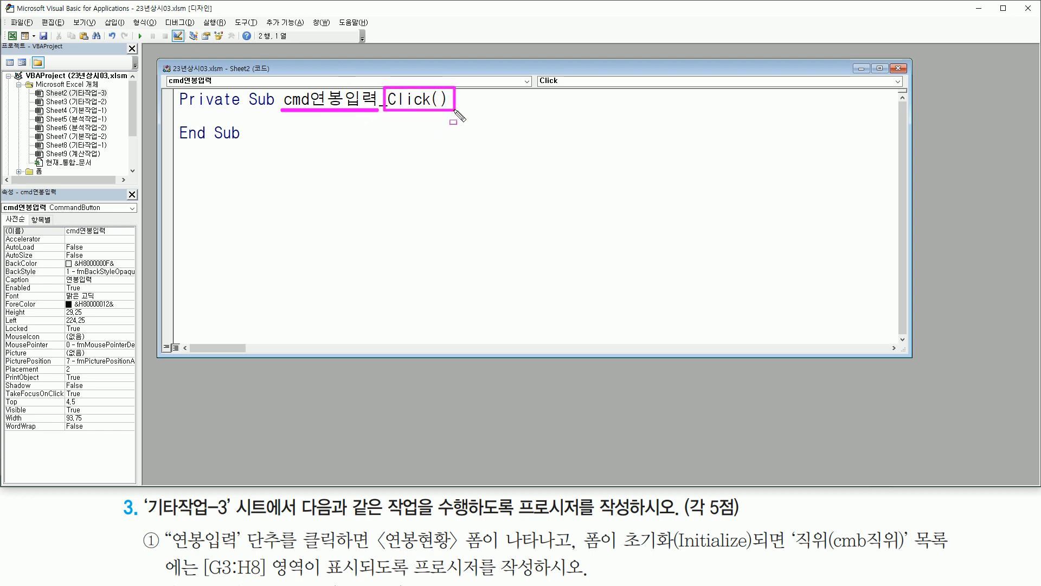
drag(181, 111, 247, 123)
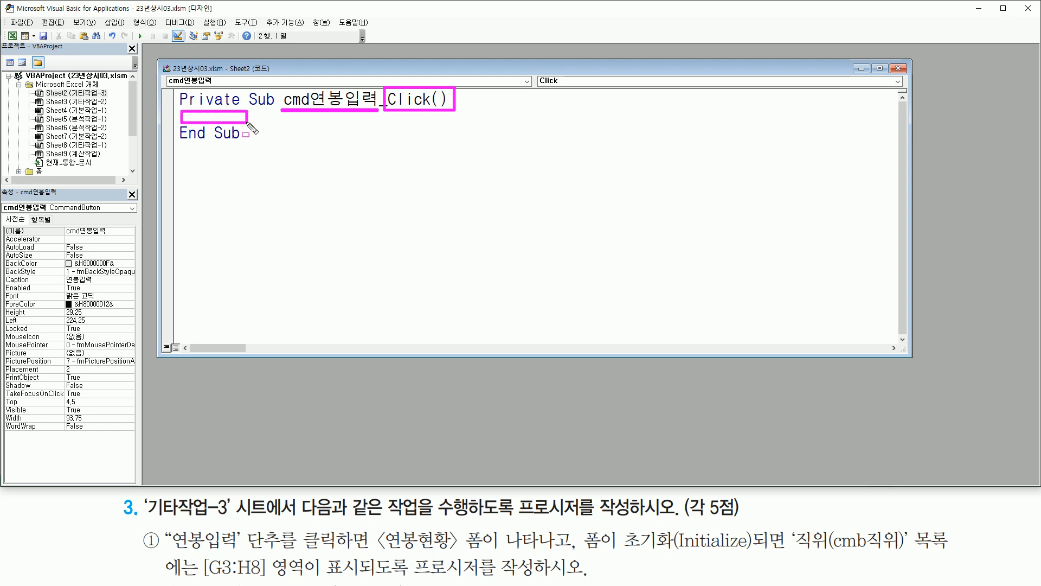
key(Escape)
key(Return)
key(Return)
text(ㅇ)
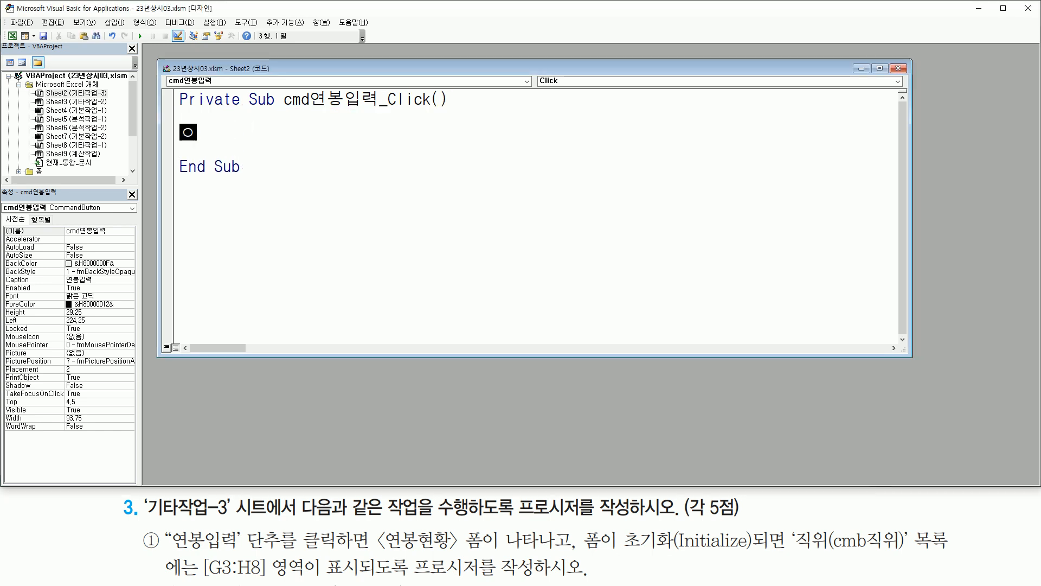
text(연봉현황.show)
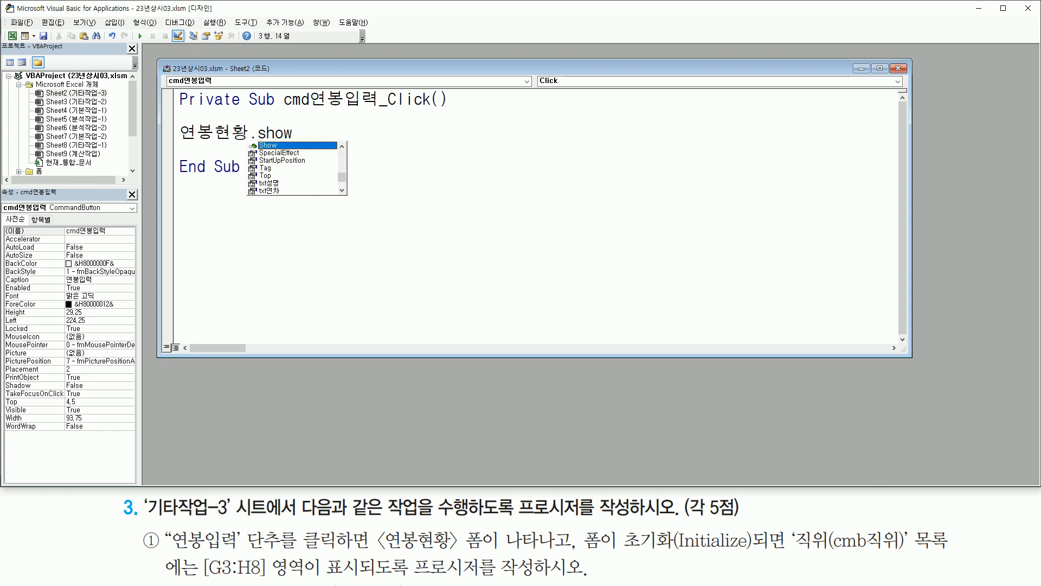
key(Return)
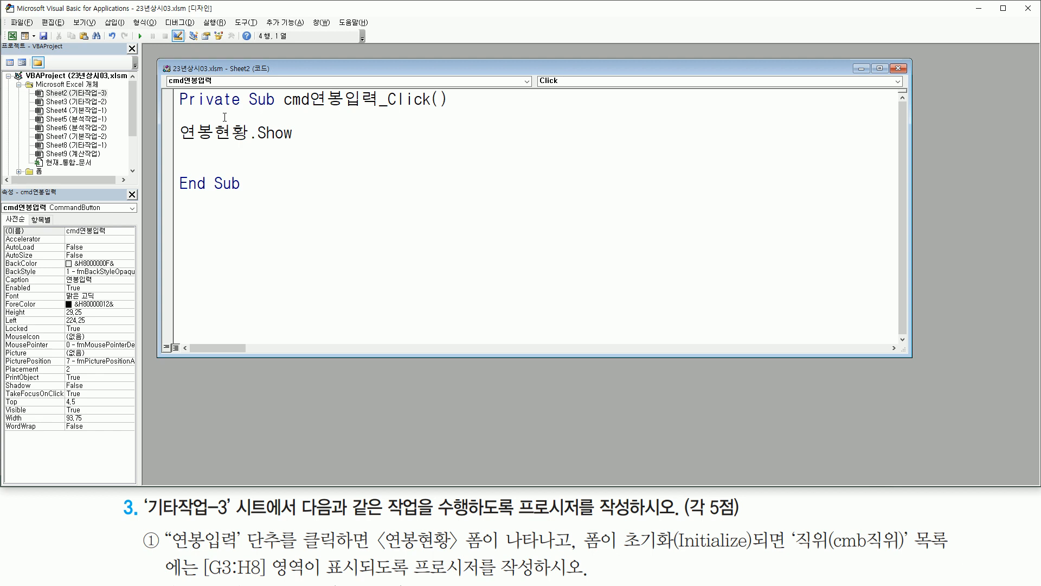
Return from the code editor to the 기타작업-3 worksheet and turn off design mode (디자인 모드).
key(ctrl+2)
drag(179, 145, 301, 146)
drag(574, 523, 575, 553)
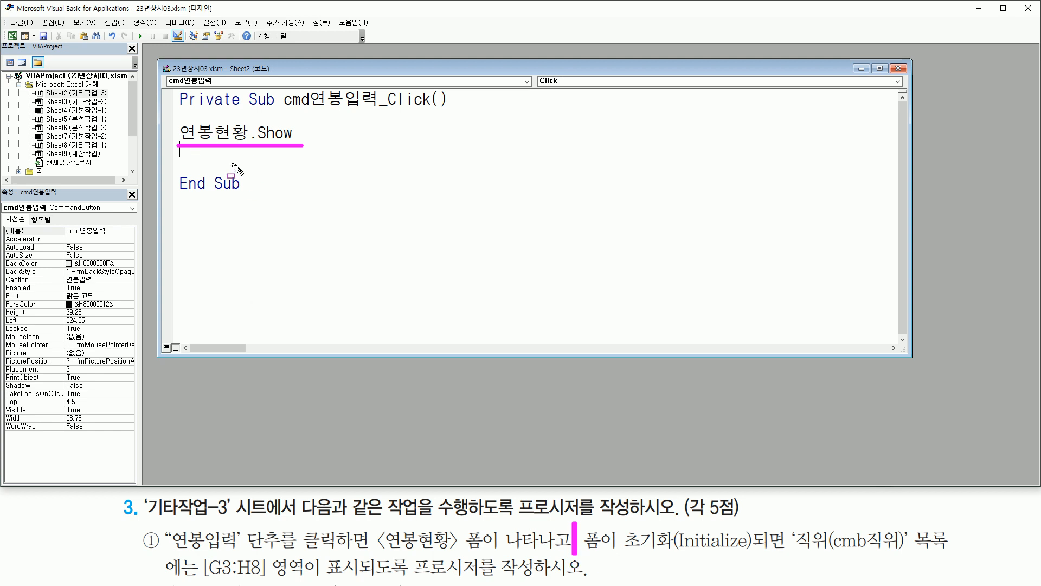
key(Escape)
drag(5, 27, 21, 45)
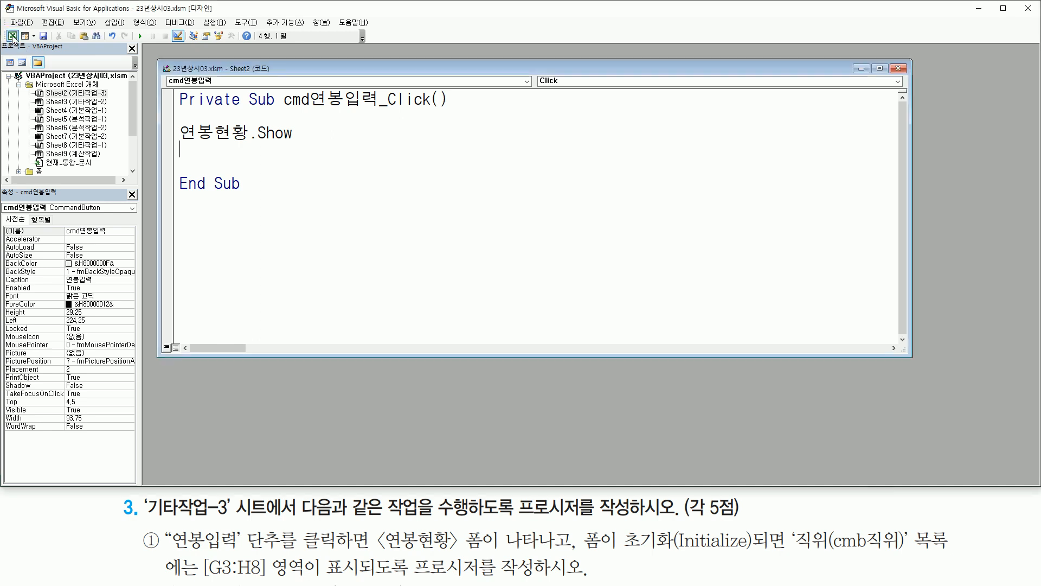
click(13, 36)
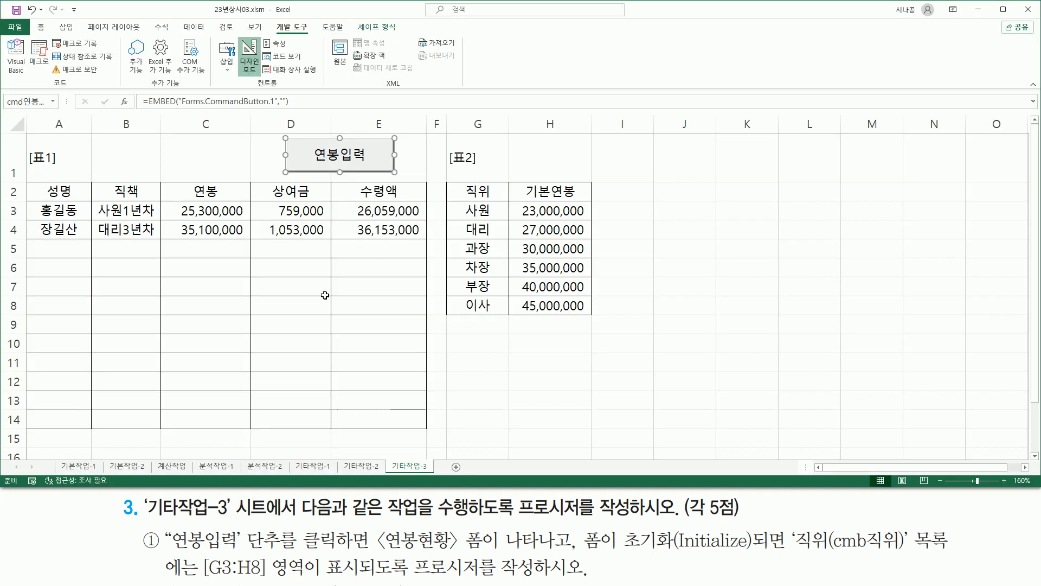
drag(235, 32, 264, 82)
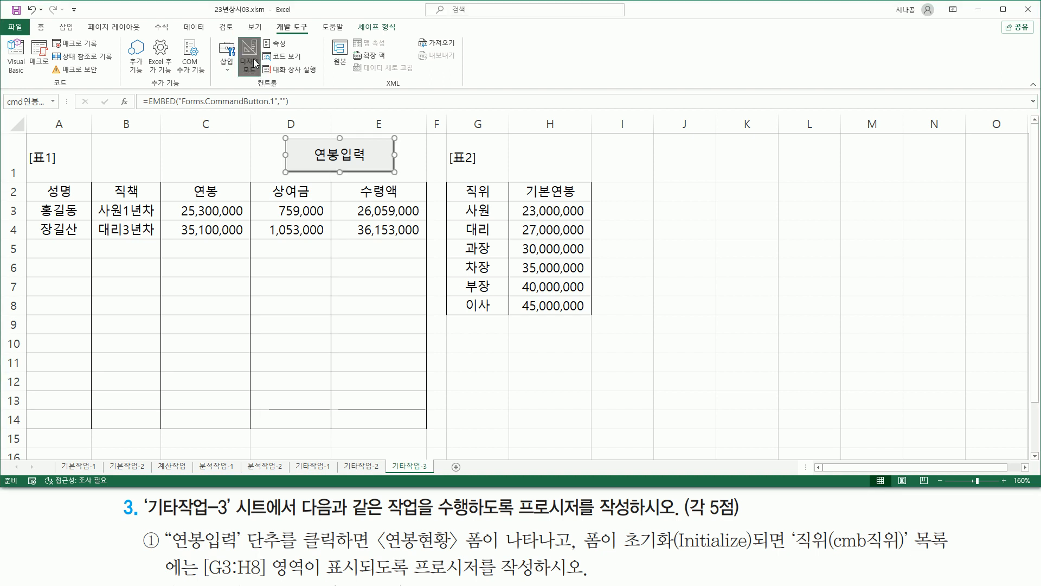
click(253, 63)
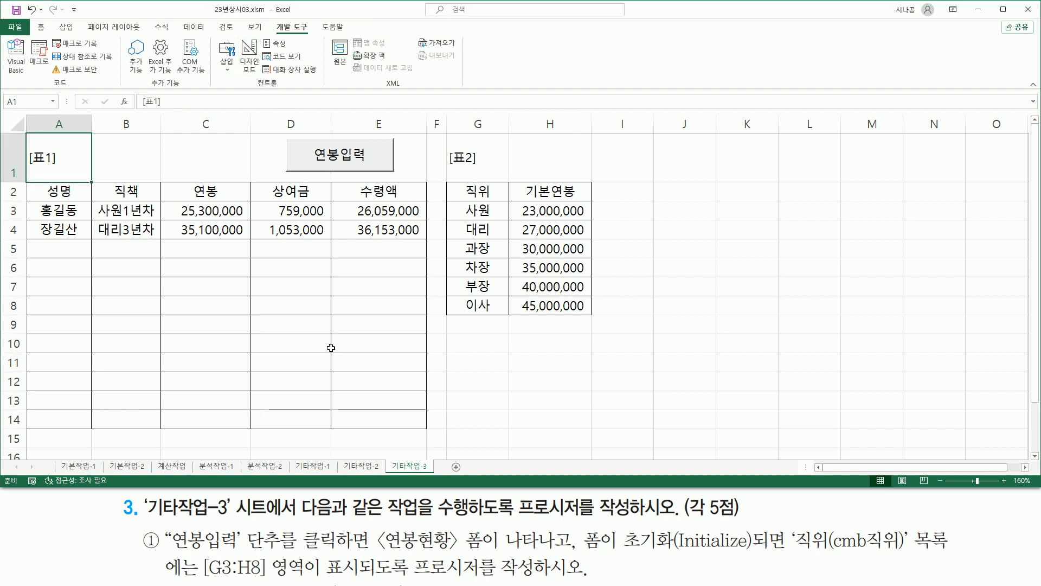
Test the 연봉입력 button to display the 연봉현황 form, and move the form over the empty rows of [표1].
drag(286, 137, 395, 174)
key(Escape)
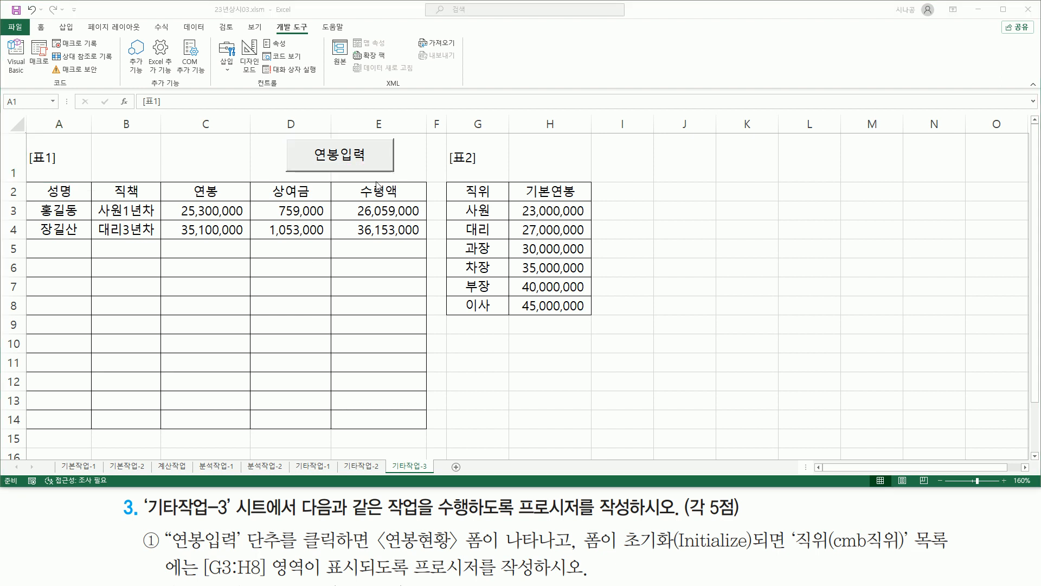
click(359, 162)
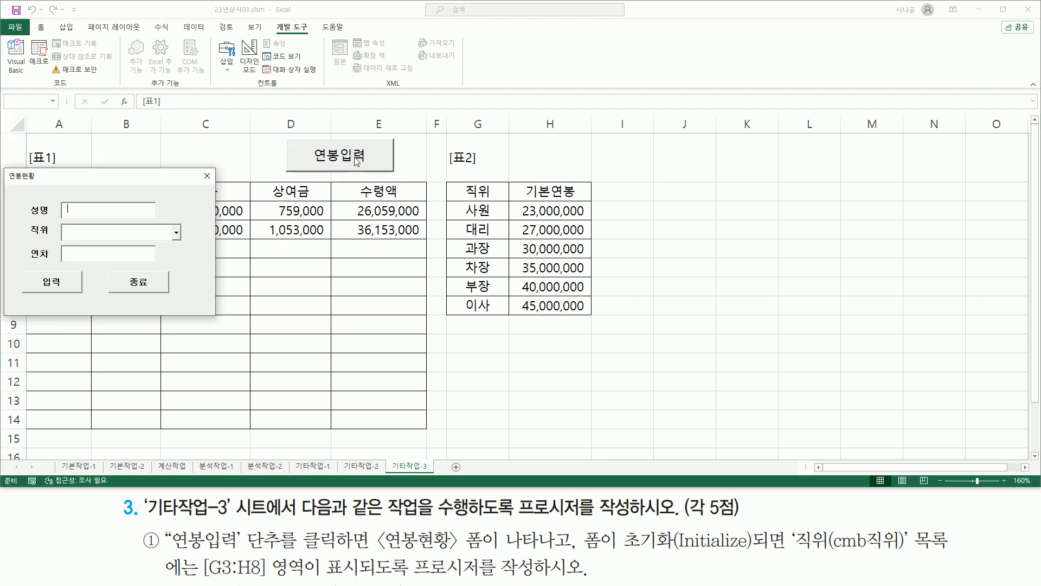
drag(124, 178, 320, 292)
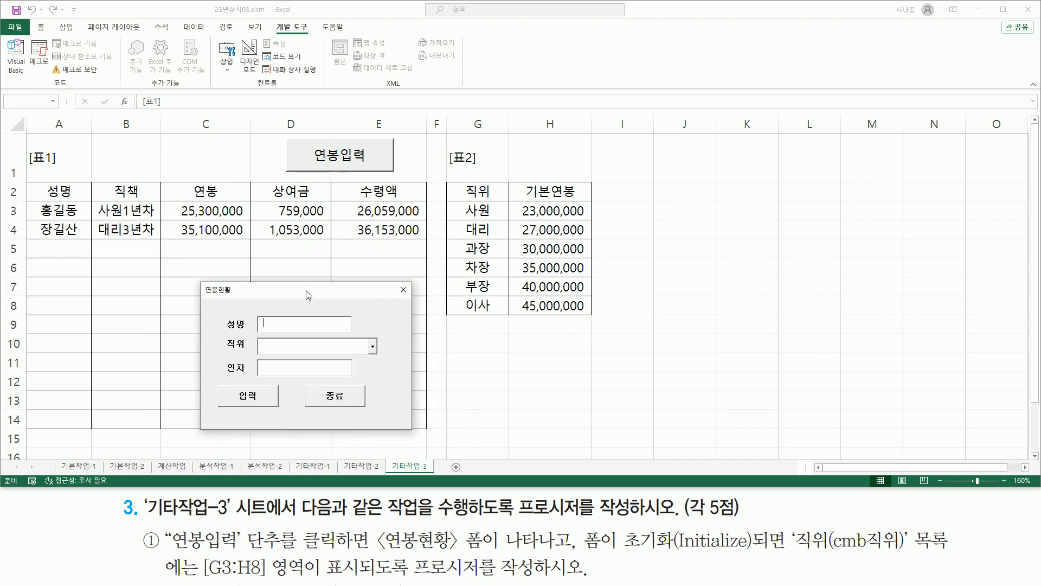
mouse_move(202, 282)
mouse_down()
mouse_move(209, 328)
mouse_move(412, 430)
mouse_up()
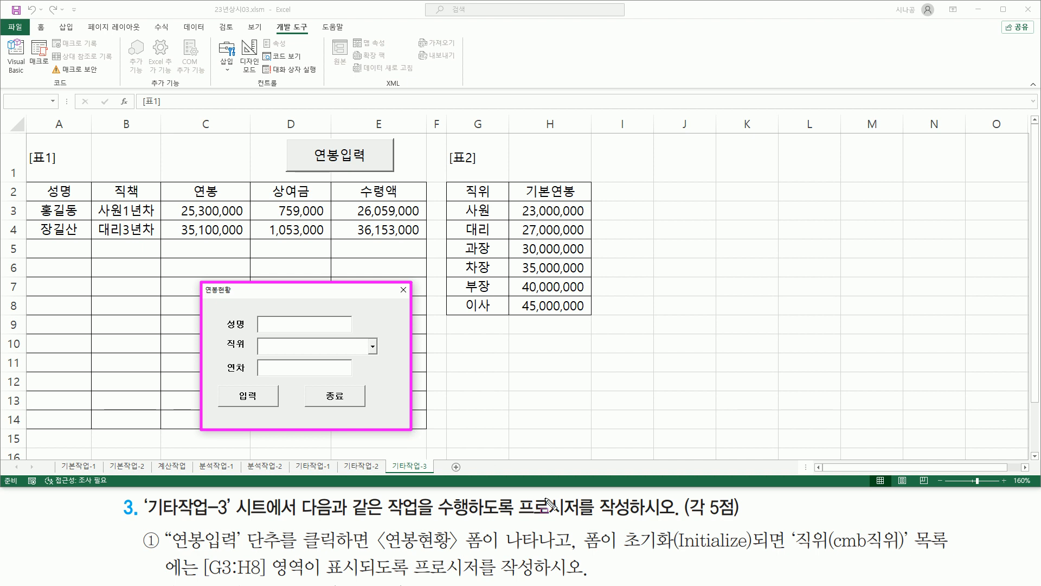
Examine the Initialize requirement linking cmb직위 to G3:H8, and check what the form's 직위 list offers.
drag(575, 525, 575, 549)
drag(586, 553, 909, 552)
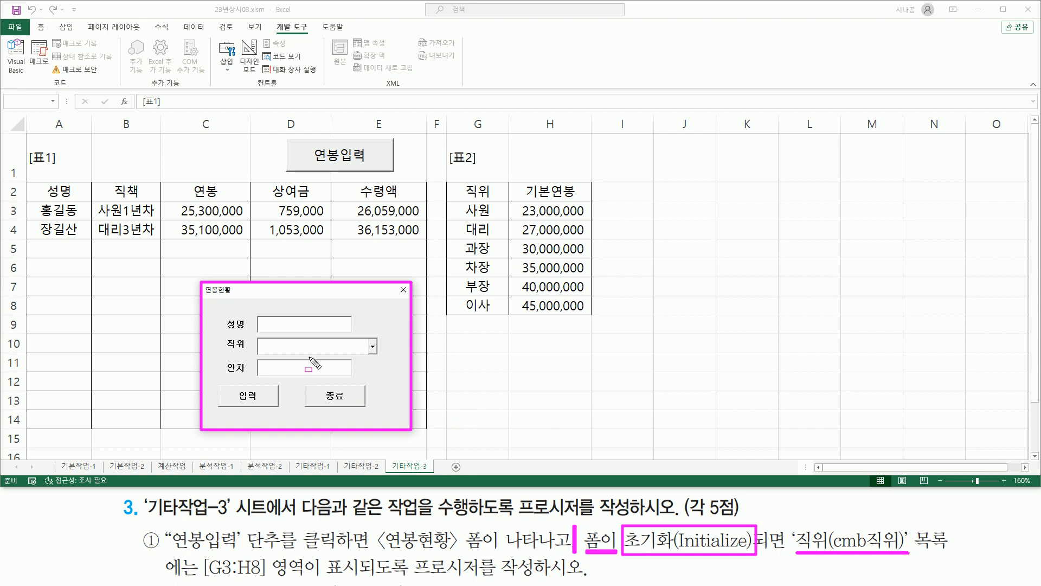
mouse_move(257, 337)
mouse_down()
mouse_move(370, 352)
mouse_move(381, 337)
mouse_move(382, 356)
mouse_up()
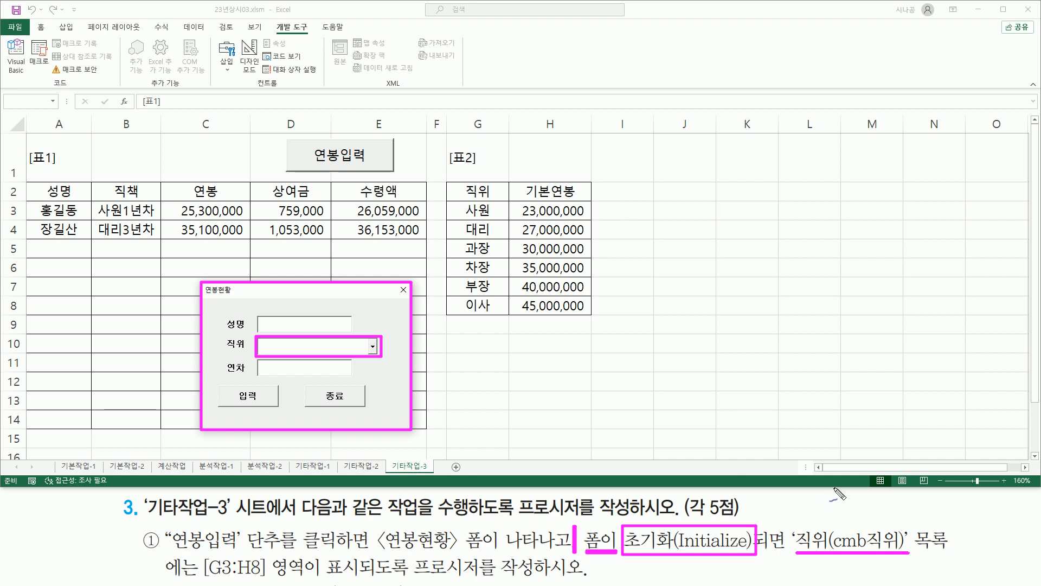
drag(858, 527, 879, 510)
drag(204, 576, 580, 579)
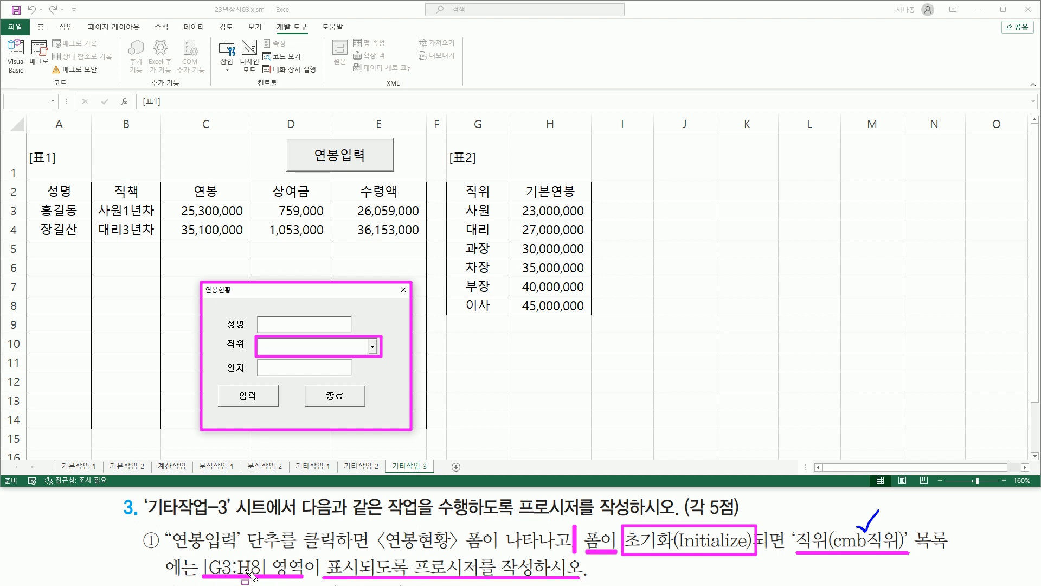
mouse_move(449, 202)
mouse_down()
mouse_move(448, 293)
mouse_move(569, 302)
mouse_move(590, 315)
mouse_up()
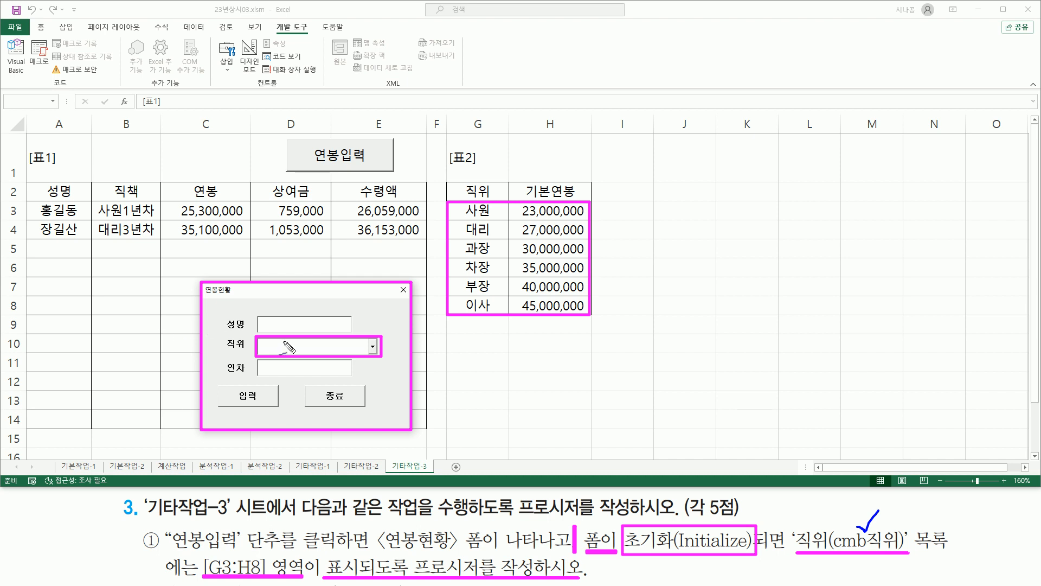
drag(283, 336, 299, 329)
key(Escape)
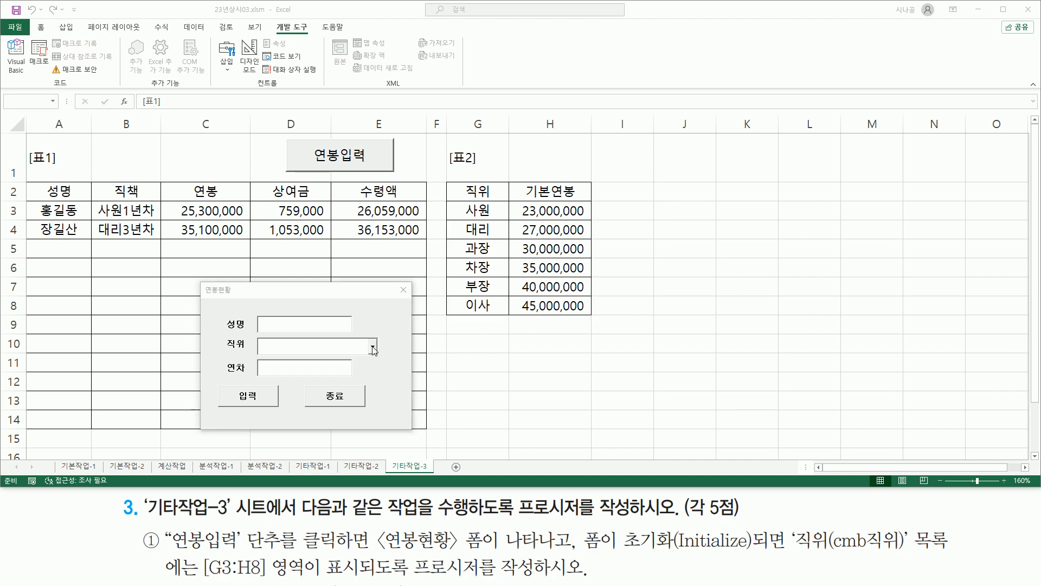
click(374, 347)
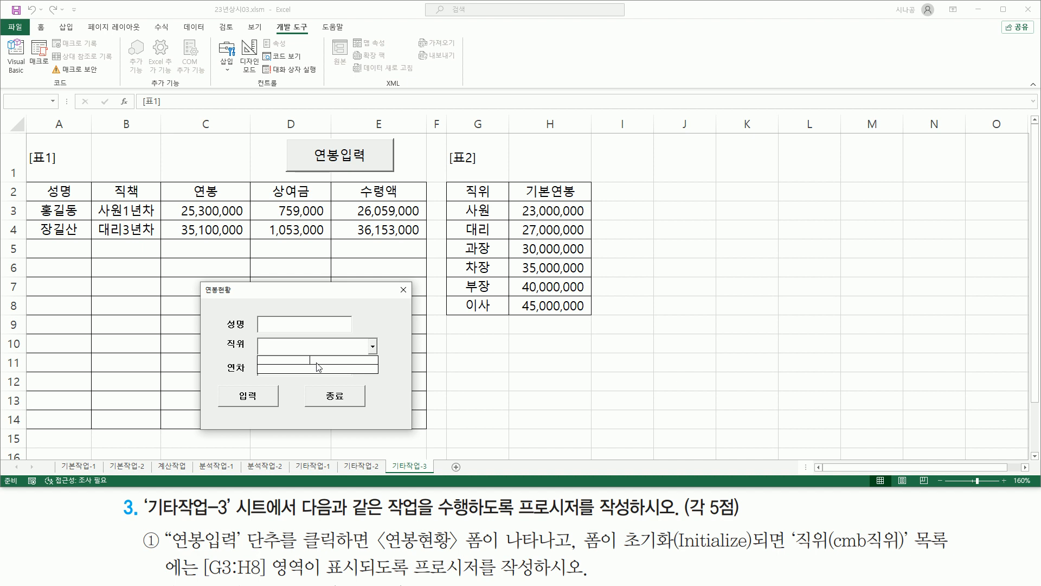
Close the running 연봉현황 form to return to the 기타작업-3 worksheet.
mouse_move(443, 198)
mouse_down()
mouse_move(490, 269)
mouse_move(593, 314)
mouse_up()
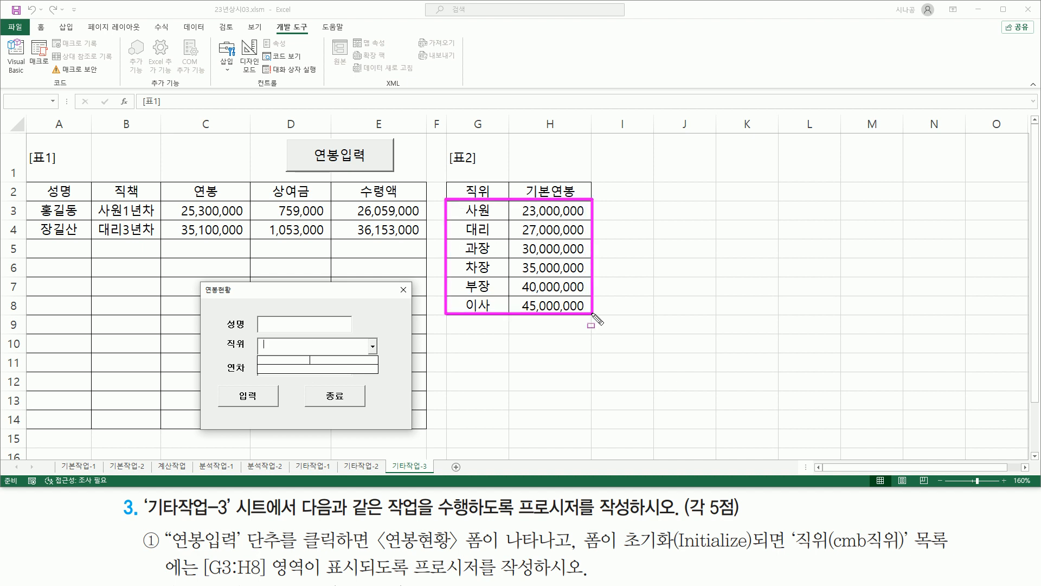
key(Escape)
click(379, 300)
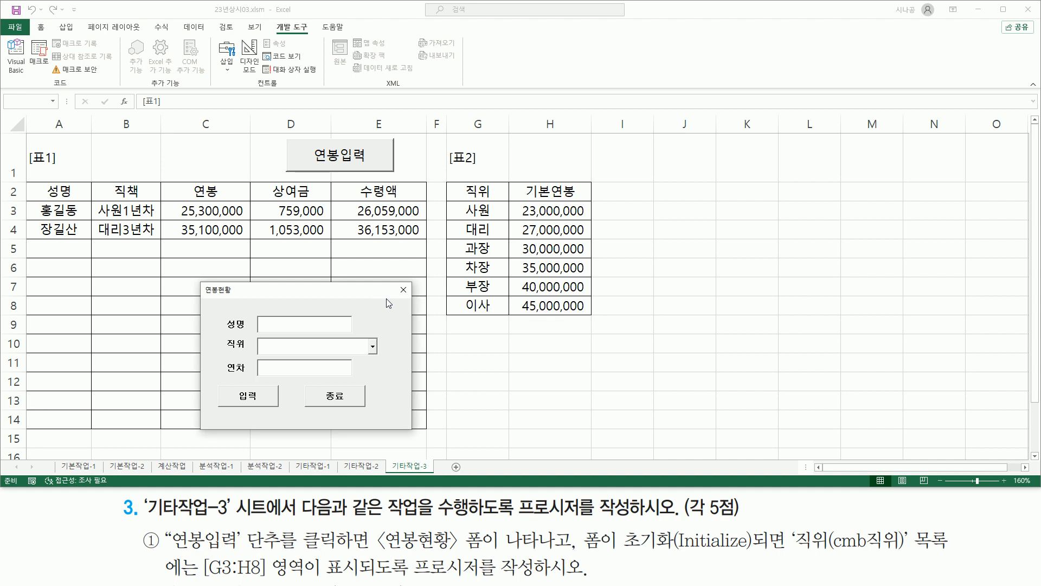
drag(391, 281, 413, 296)
key(Escape)
click(403, 289)
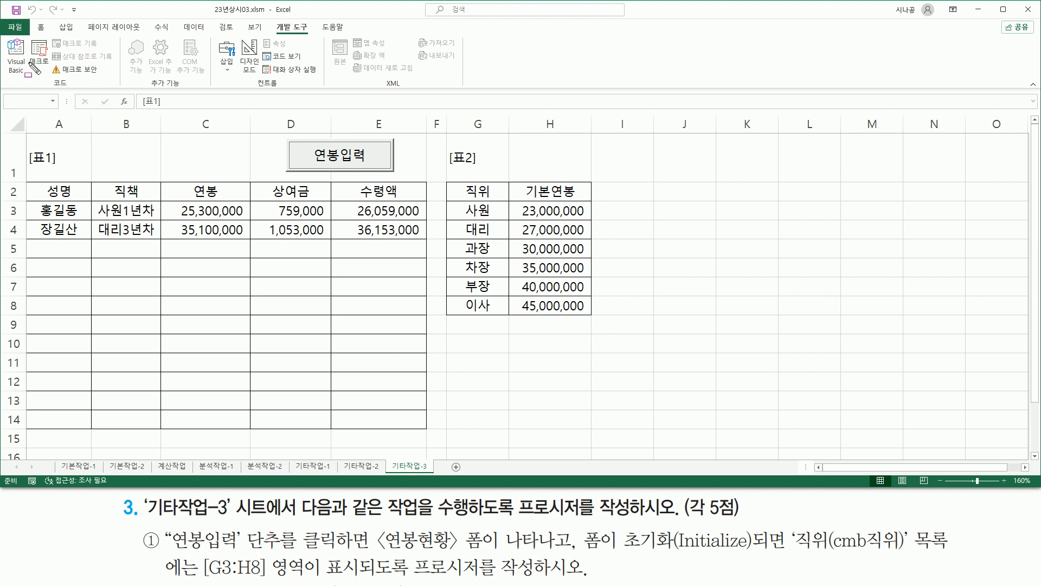
Switch to the Visual Basic editor and narrow the Sheet2 code window to free space beside it.
drag(5, 37, 30, 79)
key(Escape)
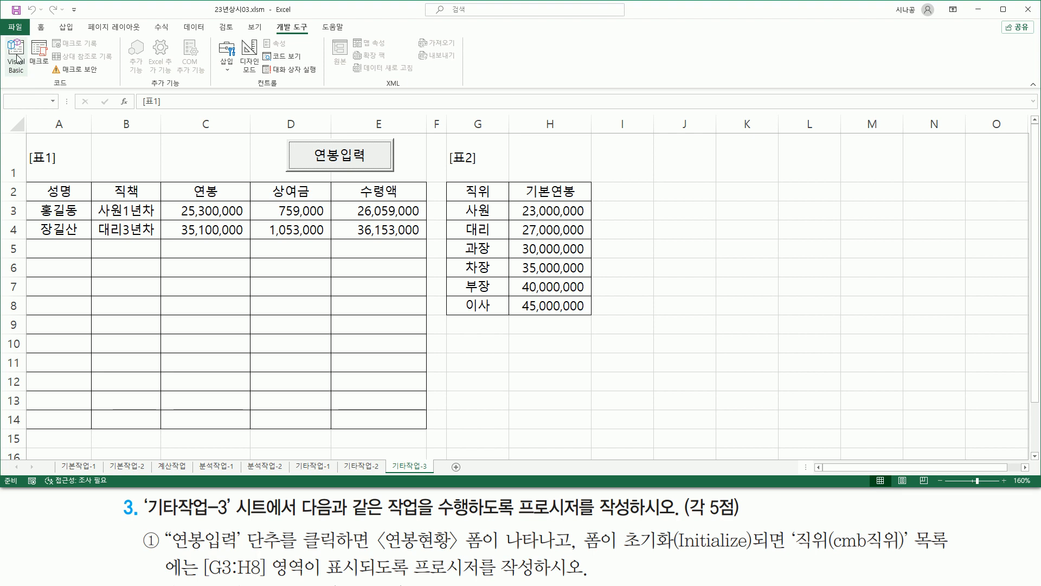
click(18, 59)
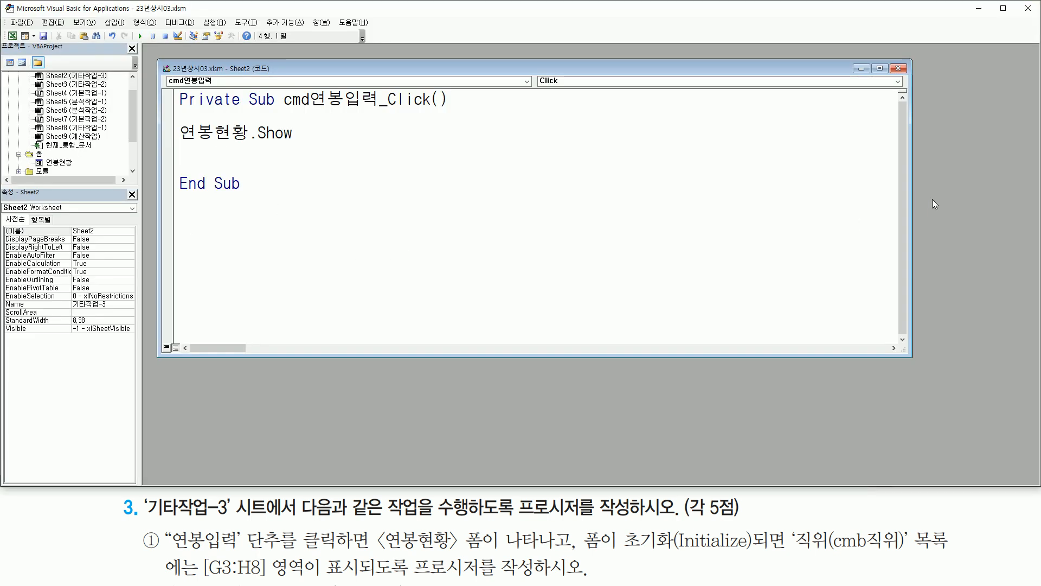
drag(908, 210, 575, 211)
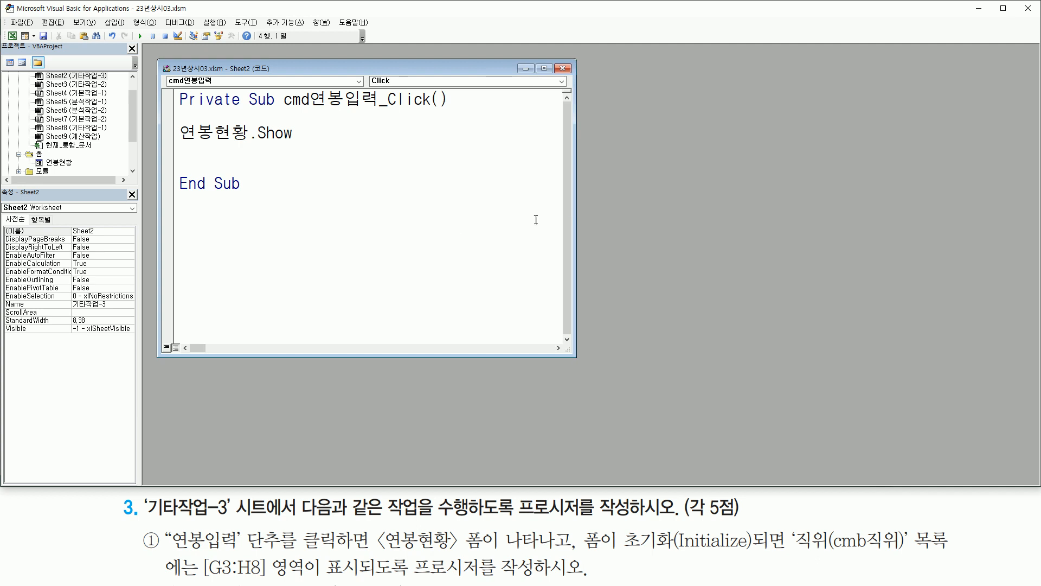
Open the 연봉현황 form in the designer, then shrink and place its window beside the Sheet2 code window.
key(ctrl+2)
drag(33, 156, 83, 168)
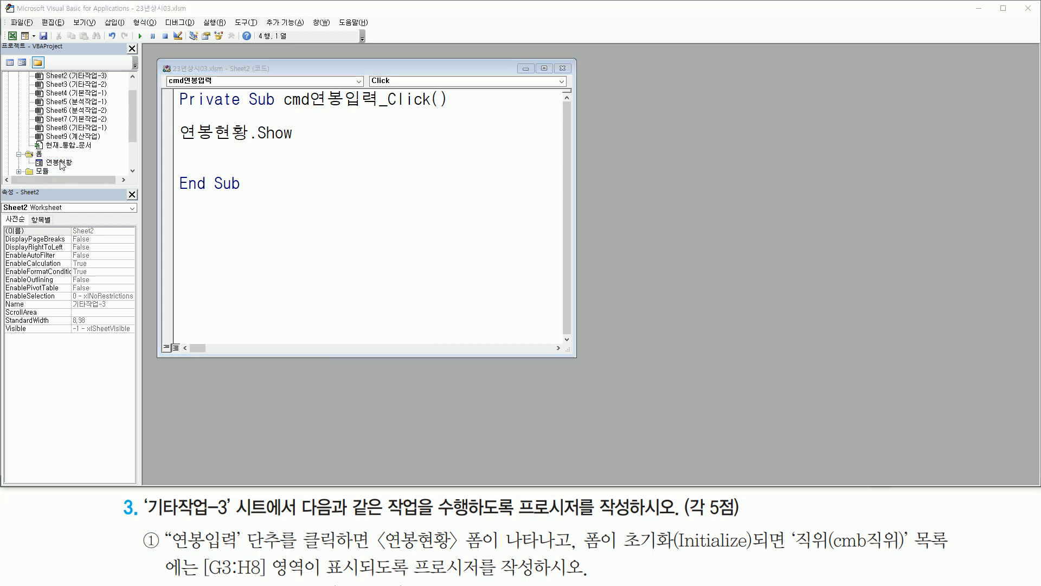
click(62, 163)
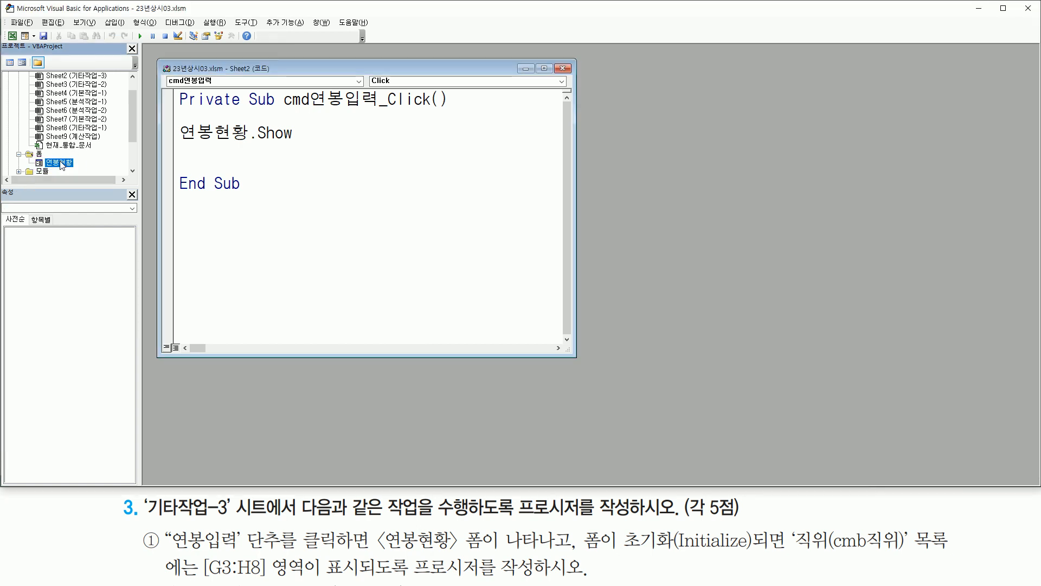
double_click(62, 163)
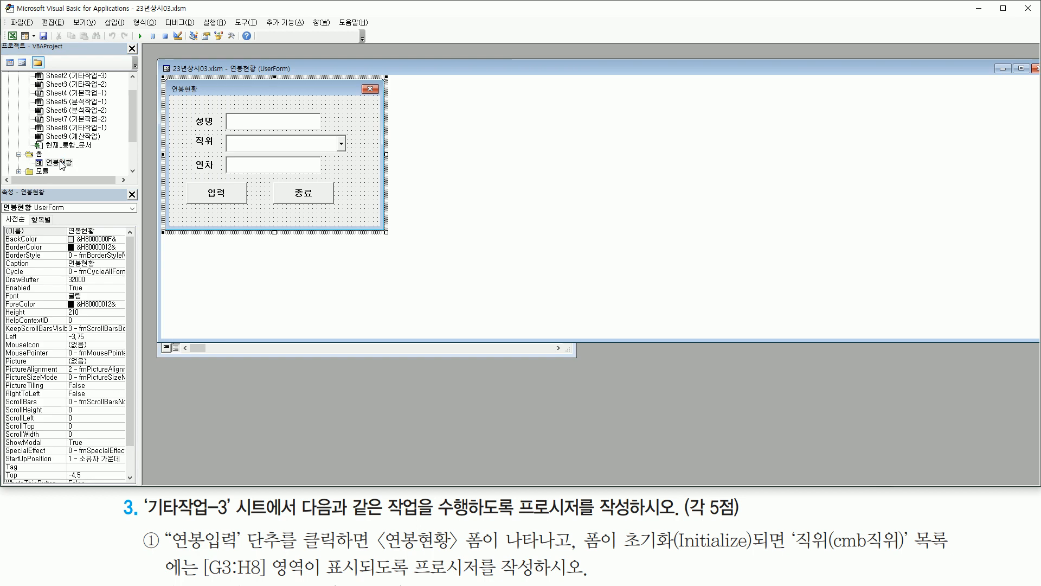
drag(158, 144, 789, 158)
drag(856, 70, 839, 71)
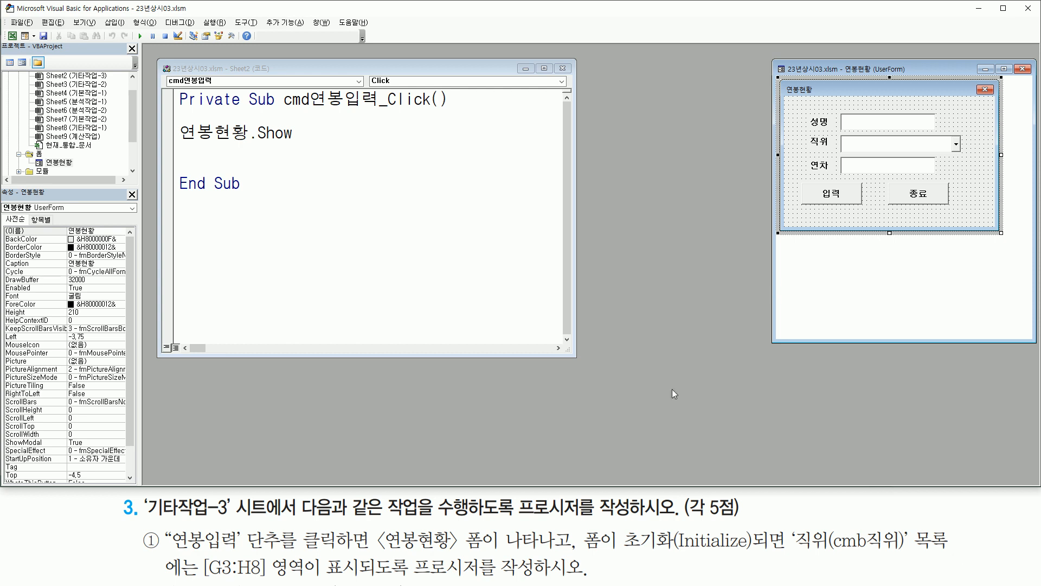
drag(621, 550, 756, 552)
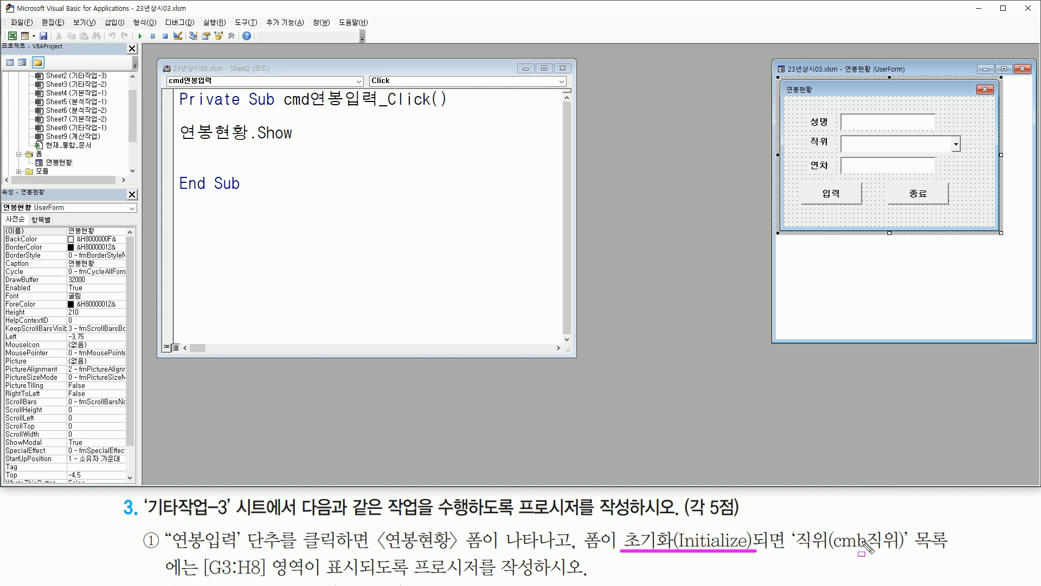
drag(965, 163, 983, 215)
drag(959, 103, 991, 127)
drag(800, 212, 922, 223)
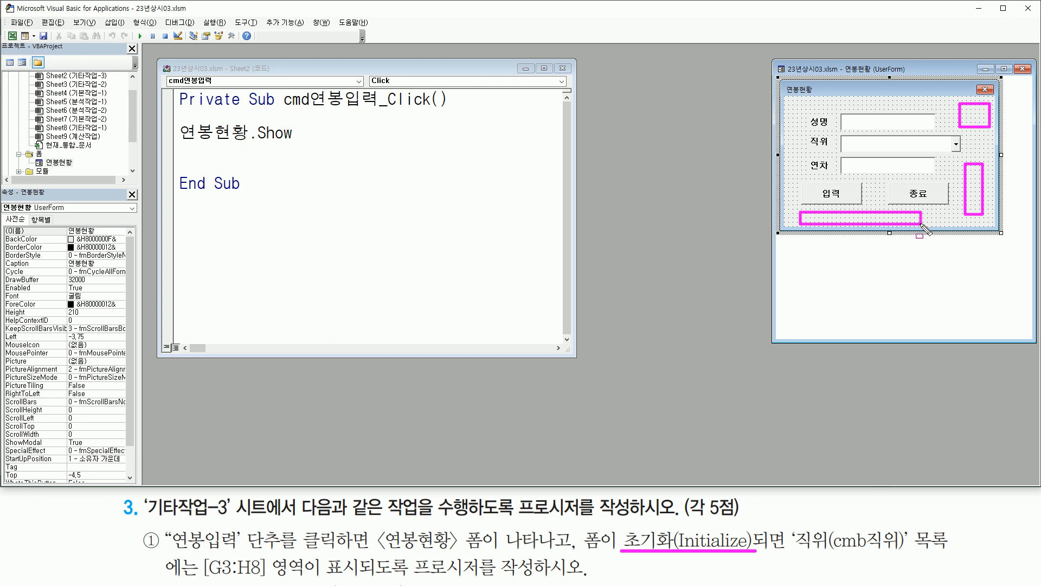
Open the code window of the 연봉현황 form and arrange it beside the form design without overlapping.
key(Escape)
double_click(863, 220)
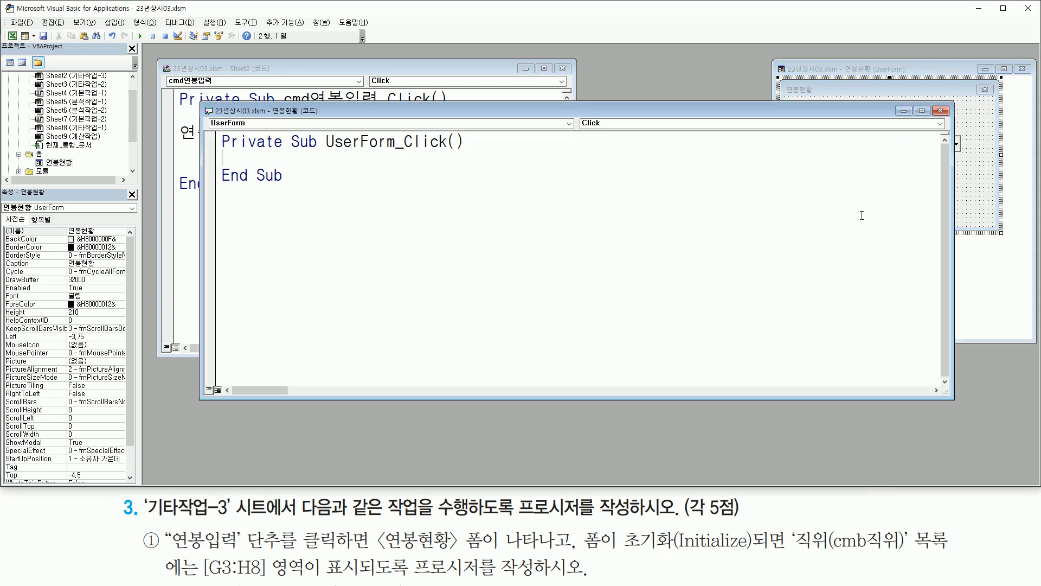
drag(763, 111, 718, 66)
drag(909, 180, 766, 181)
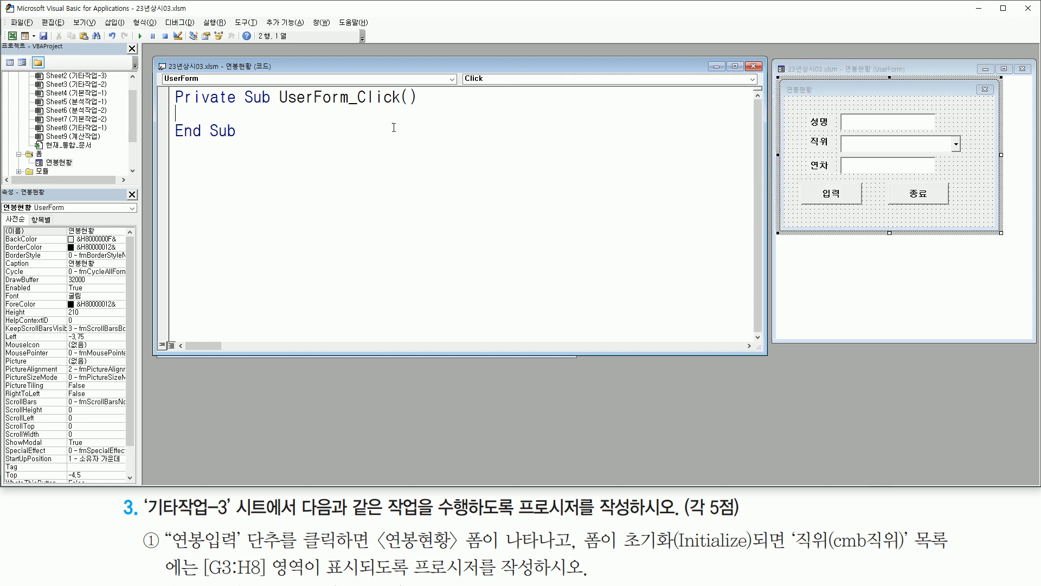
Add an Initialize event procedure for the UserForm in the 연봉현황 form's code.
mouse_move(279, 107)
mouse_down()
mouse_move(346, 107)
mouse_move(417, 82)
mouse_move(420, 112)
mouse_up()
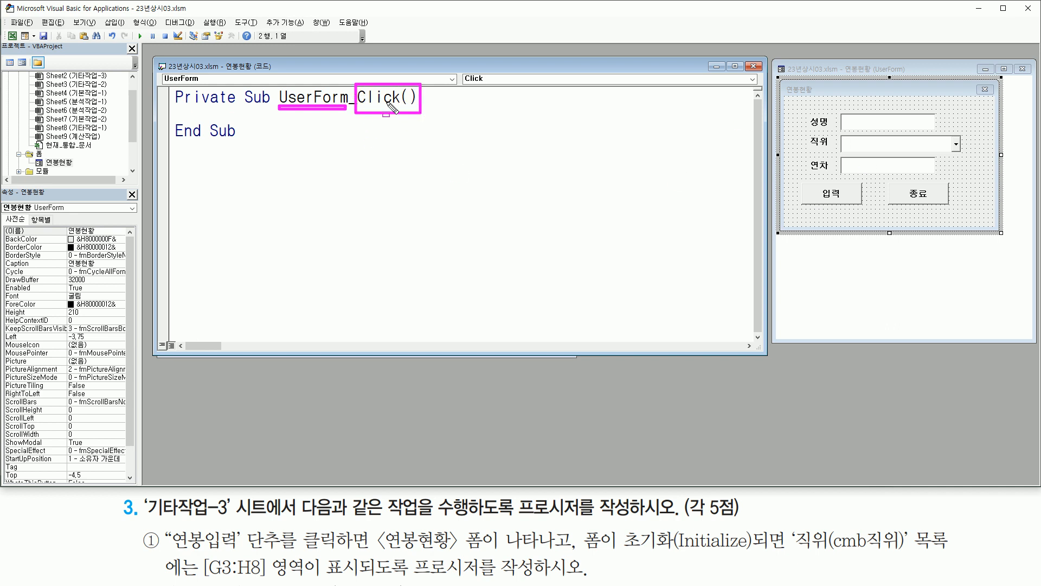
drag(622, 549, 751, 549)
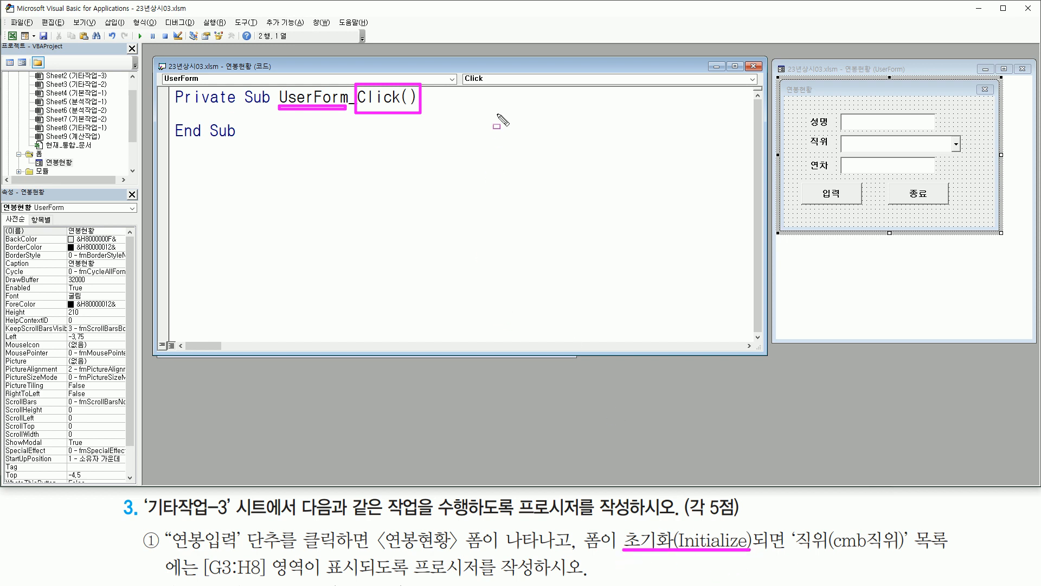
mouse_move(460, 71)
mouse_down()
mouse_move(705, 99)
mouse_move(759, 89)
mouse_up()
key(Escape)
click(754, 79)
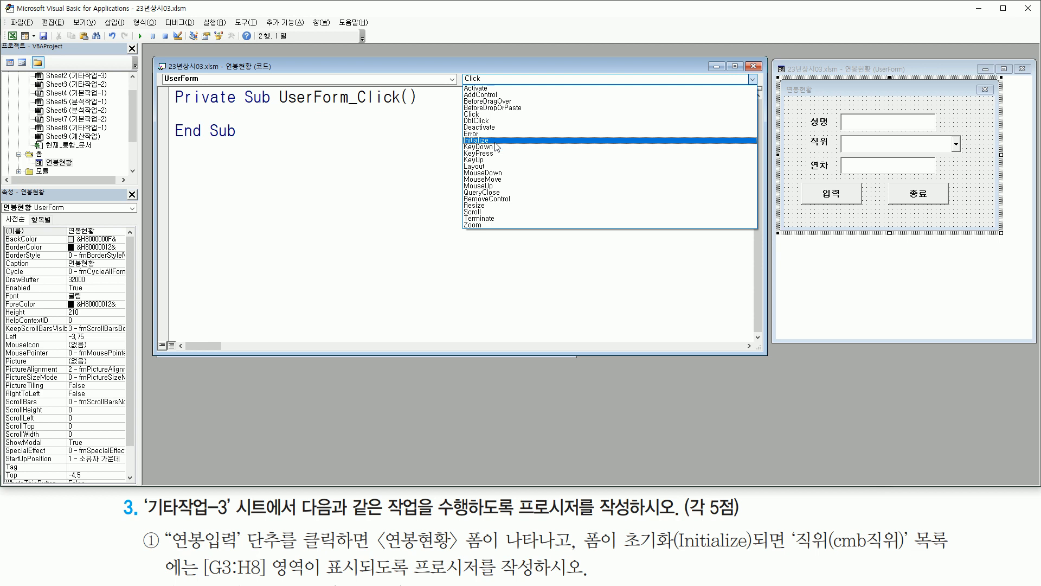
click(476, 140)
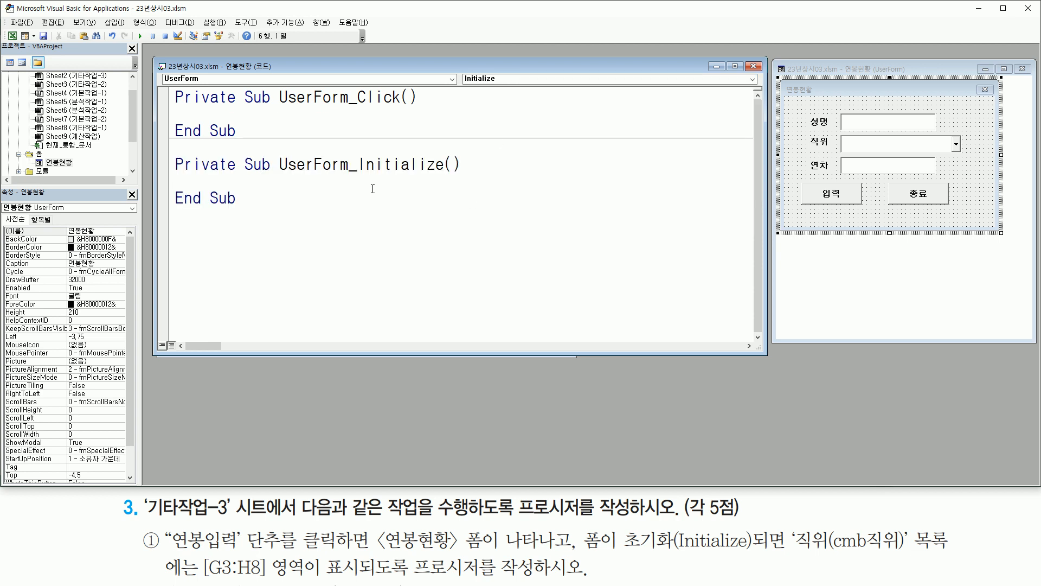
mouse_move(274, 177)
mouse_down()
mouse_move(349, 178)
mouse_move(376, 151)
mouse_move(466, 178)
mouse_up()
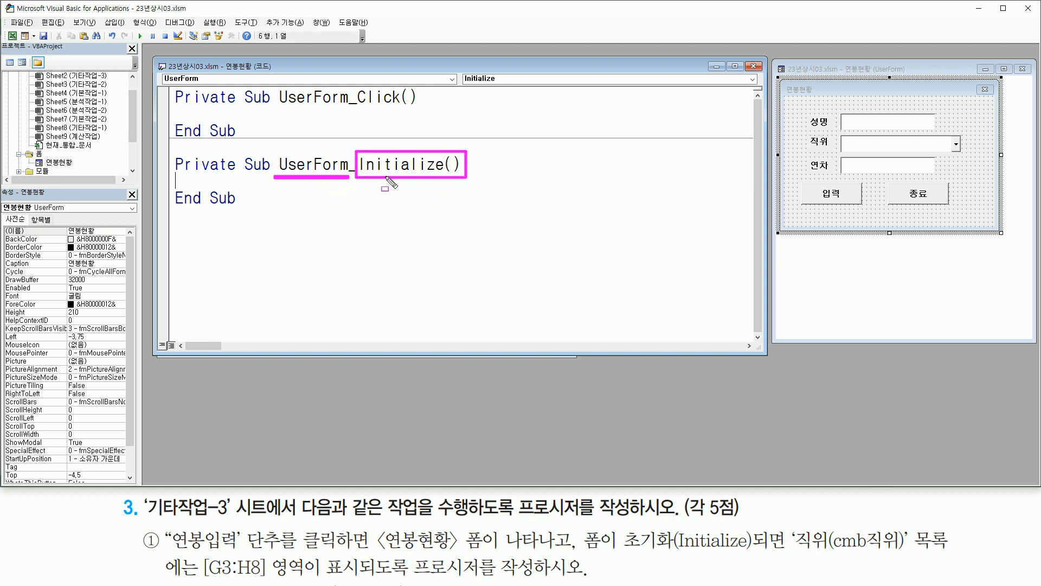
key(Escape)
key(ctrl+2)
drag(177, 175, 278, 187)
key(Escape)
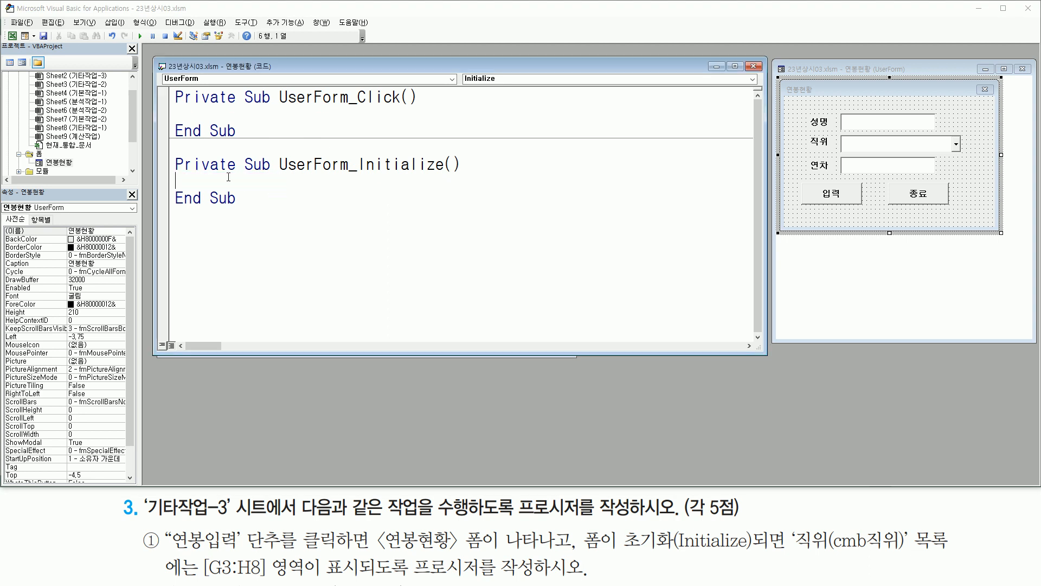
In UserForm_Initialize, enter the line cmb직위.RowSource = "g3:h8" with blank lines around it.
key(Return)
key(Return)
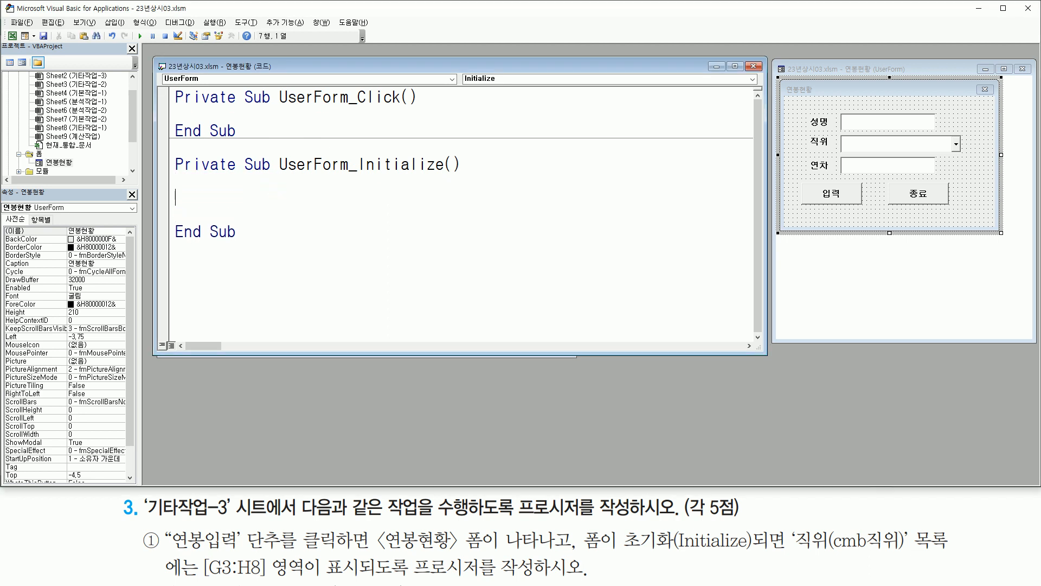
key(Return)
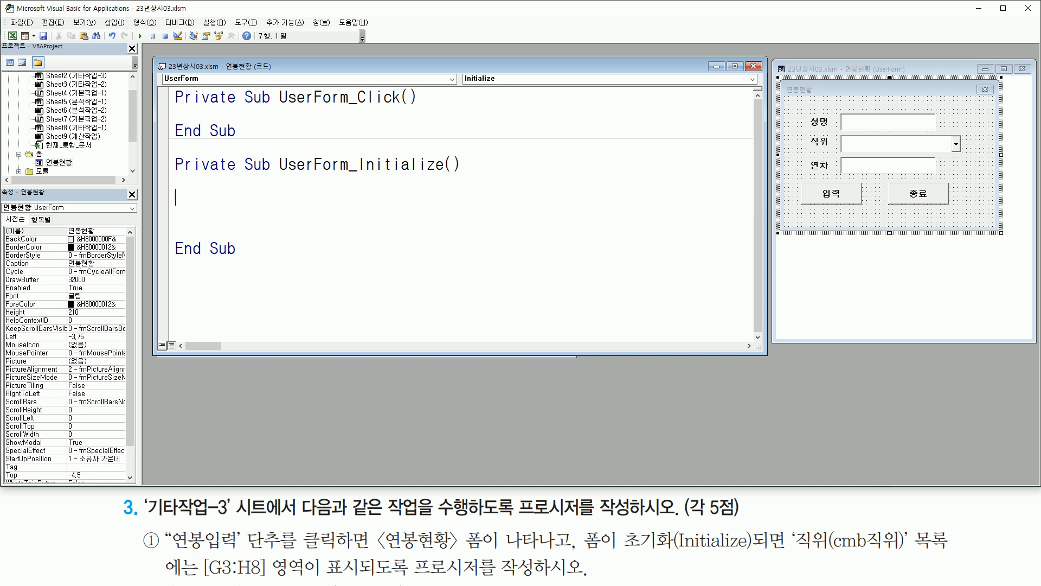
text(ㅊ)
key(BackSpace)
text(cmb직위)
text(.ㄱ)
key(BackSpace)
key(BackSpace)
key(Hangul)
text(ro)
key(Tab)
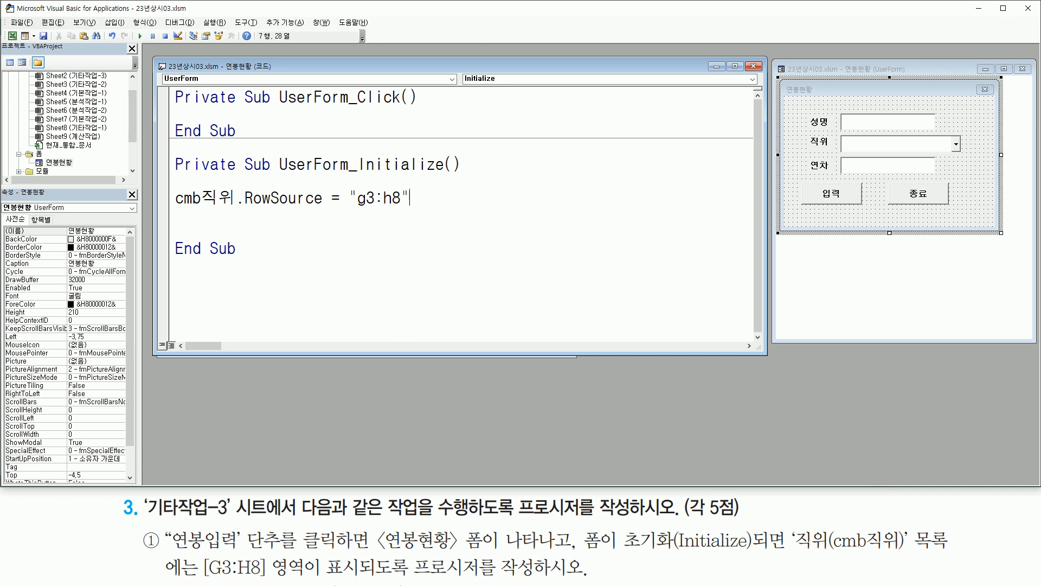
key(Return)
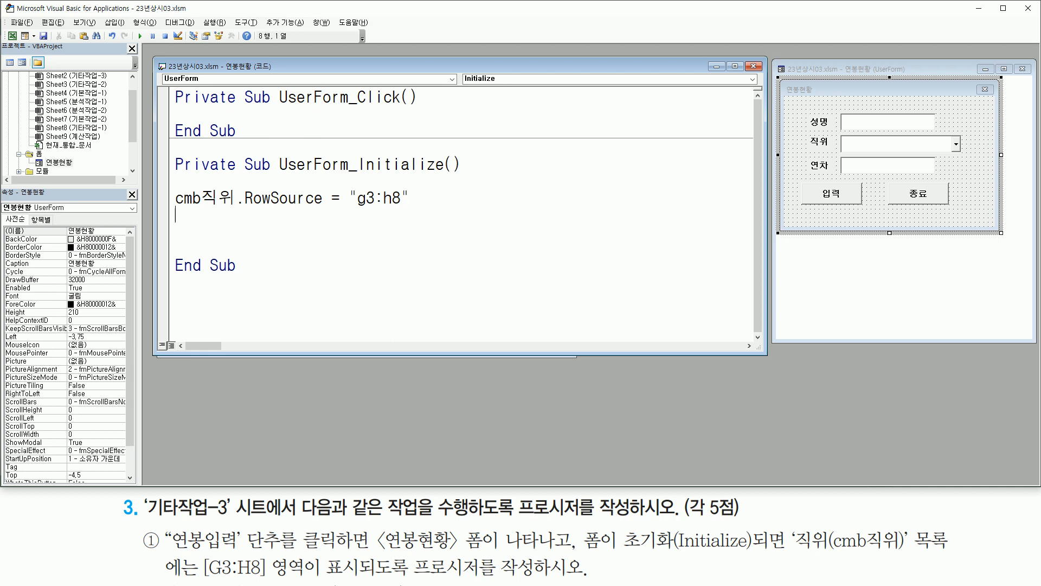
Switch from the Visual Basic editor back to the 기타작업-3 sheet in Excel.
drag(172, 211, 412, 211)
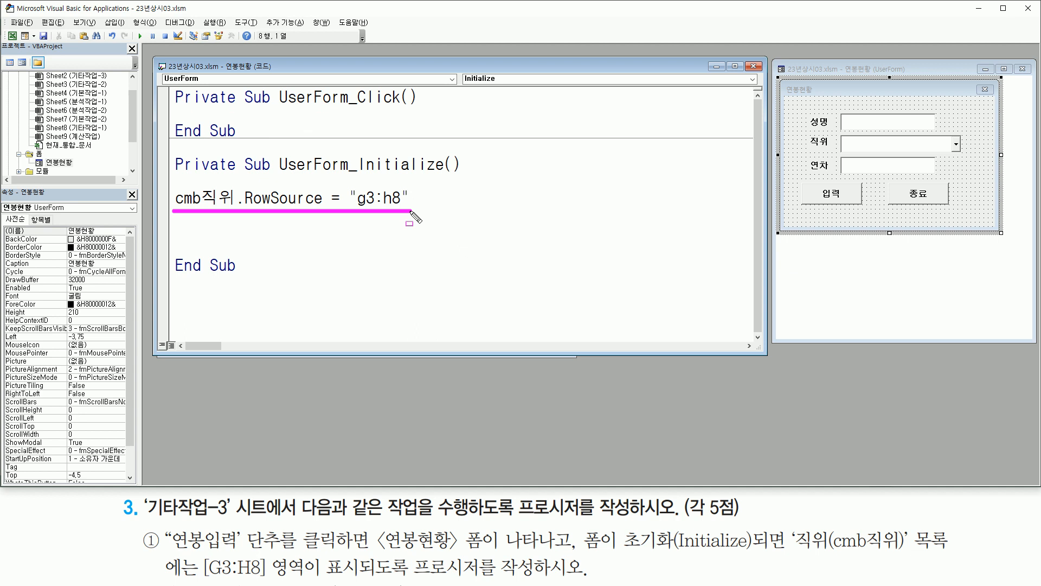
key(Escape)
click(200, 218)
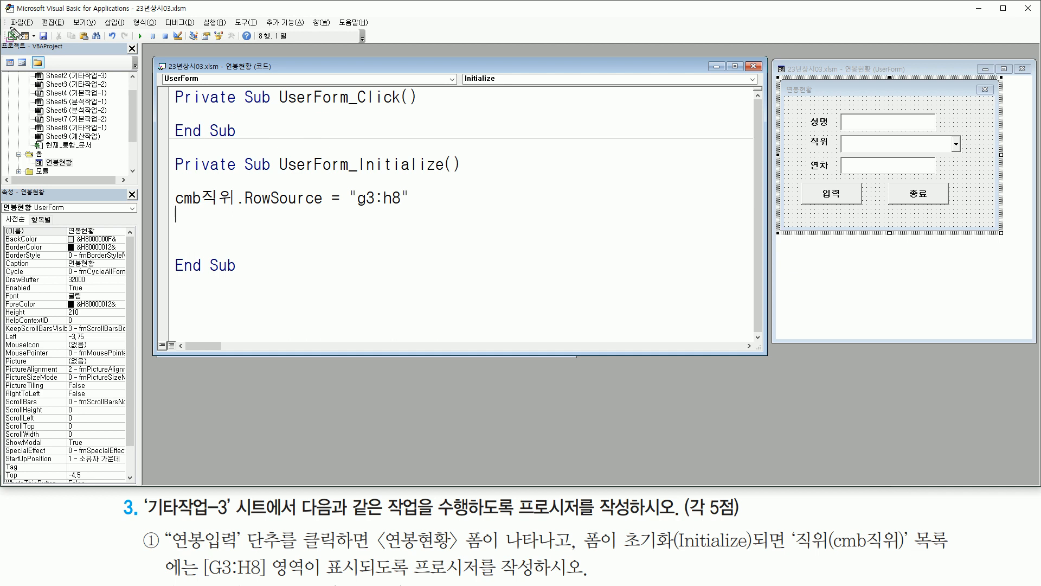
drag(4, 25, 21, 43)
key(Escape)
click(11, 36)
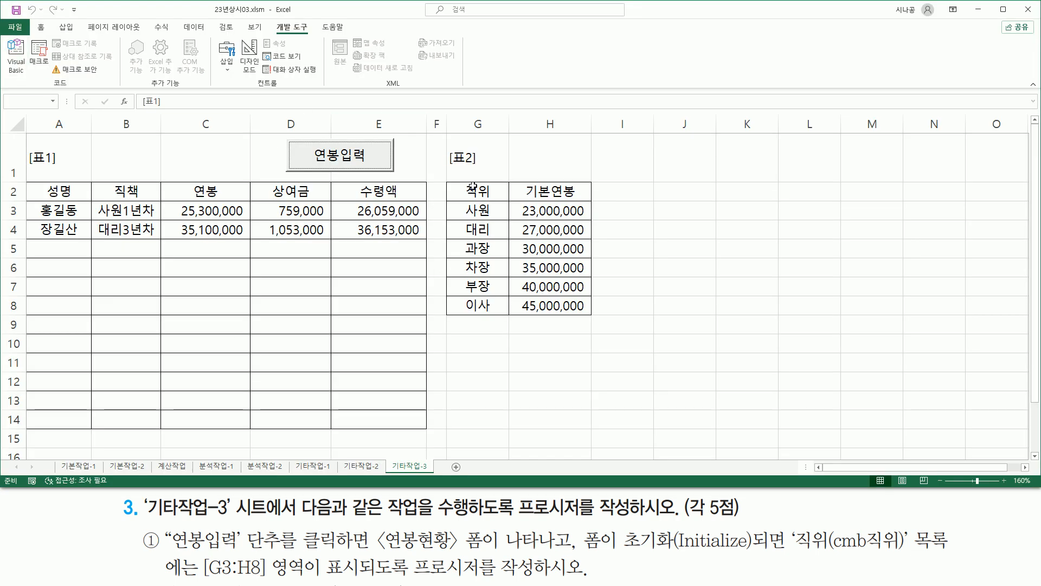
Run the 연봉입력 button to show the 연봉현황 form and move the form over the empty rows of 표1.
key(ctrl+2)
mouse_move(286, 140)
mouse_down()
mouse_move(404, 170)
mouse_move(393, 170)
mouse_up()
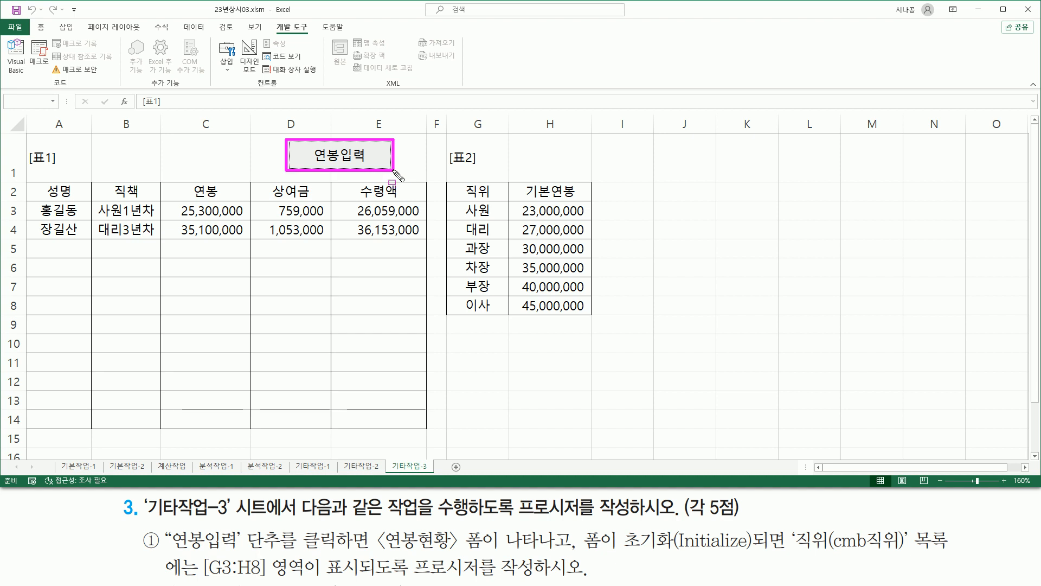
key(Escape)
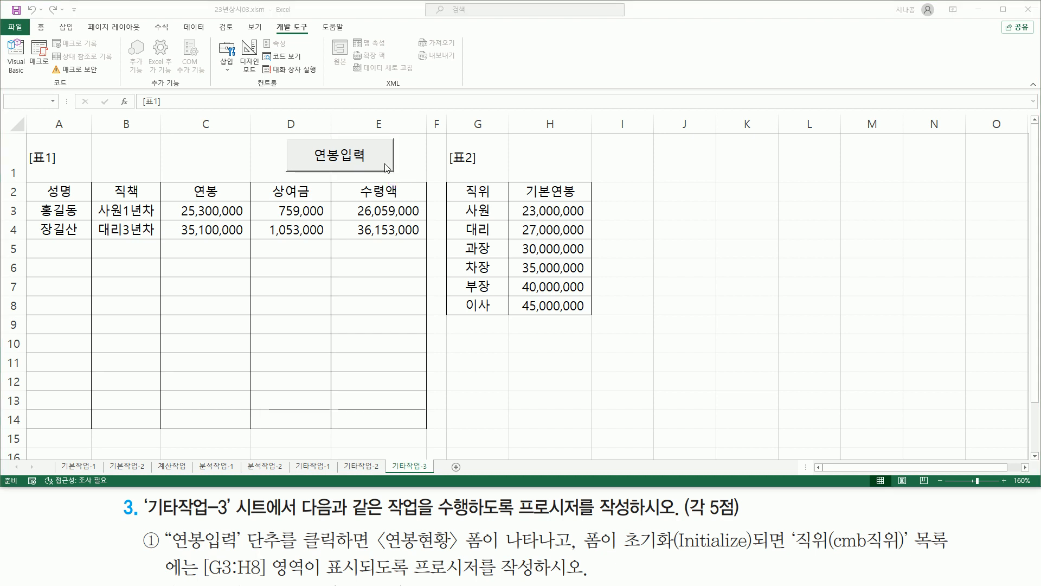
click(366, 157)
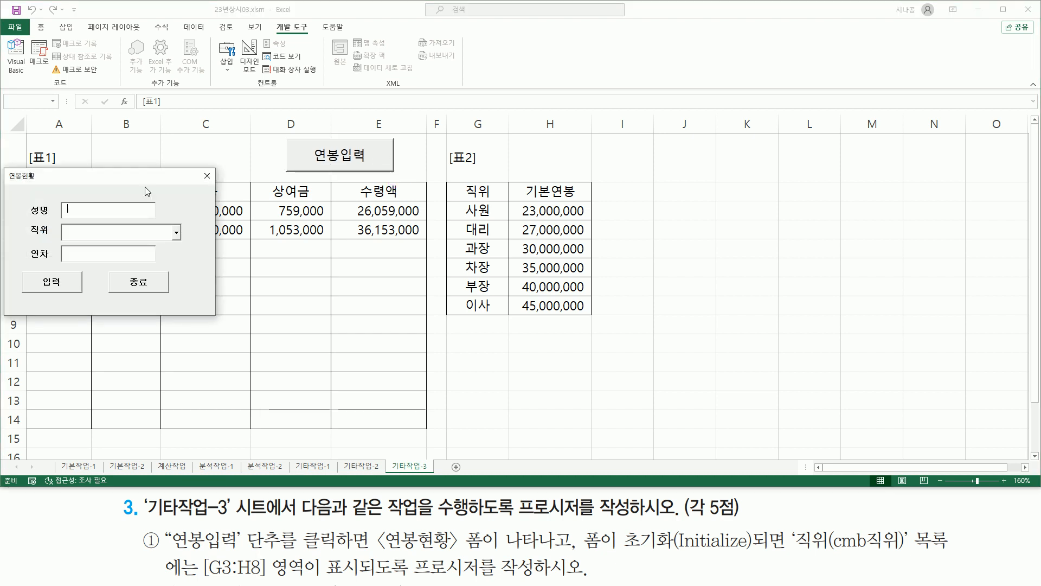
drag(123, 179, 326, 289)
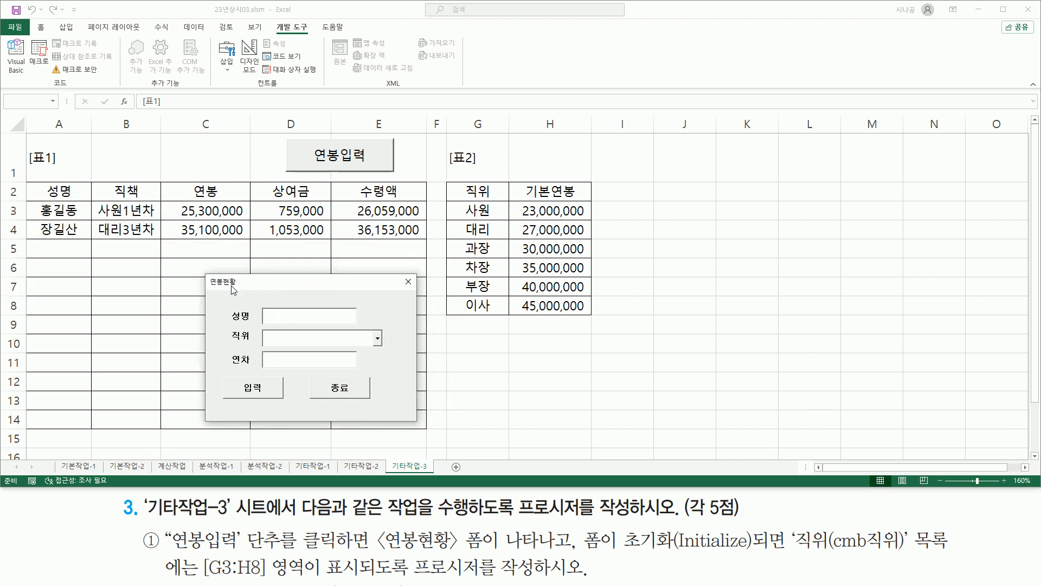
Expand the form's 직위 list to check its entries against G3:H8, and close the form.
drag(263, 328, 388, 348)
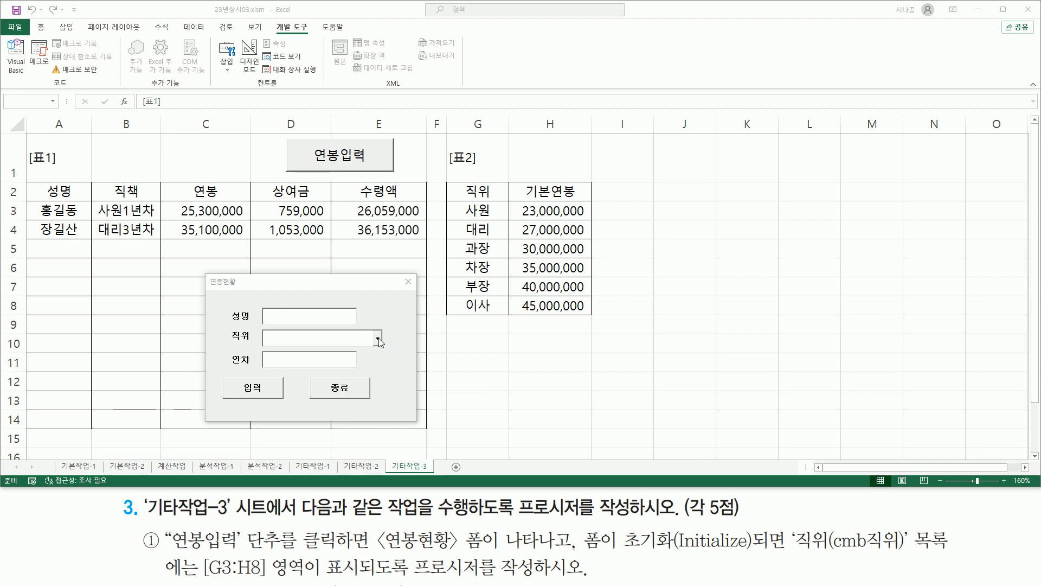
click(378, 340)
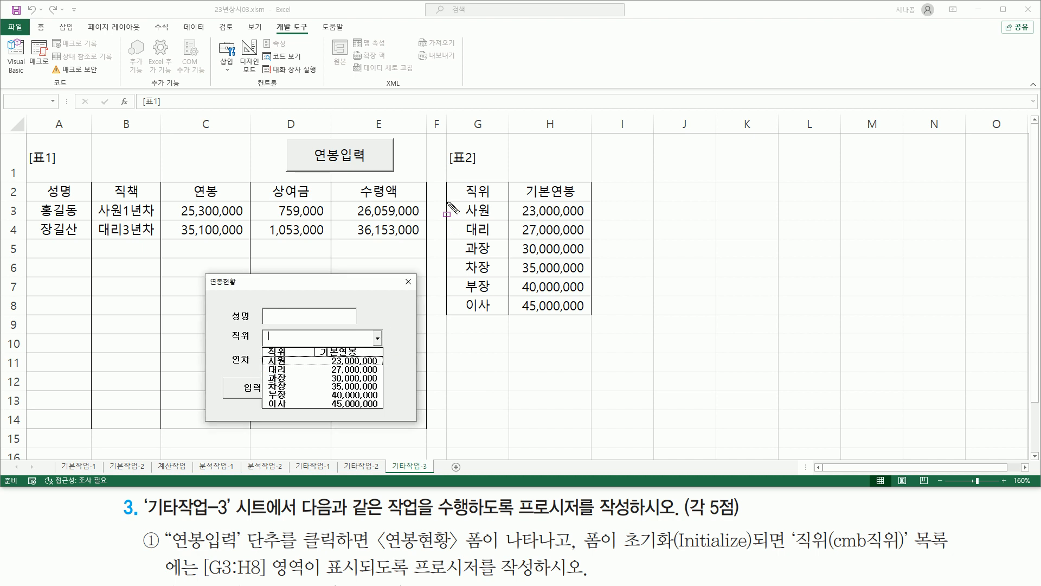
mouse_move(448, 202)
mouse_down()
mouse_move(480, 266)
mouse_move(590, 313)
mouse_up()
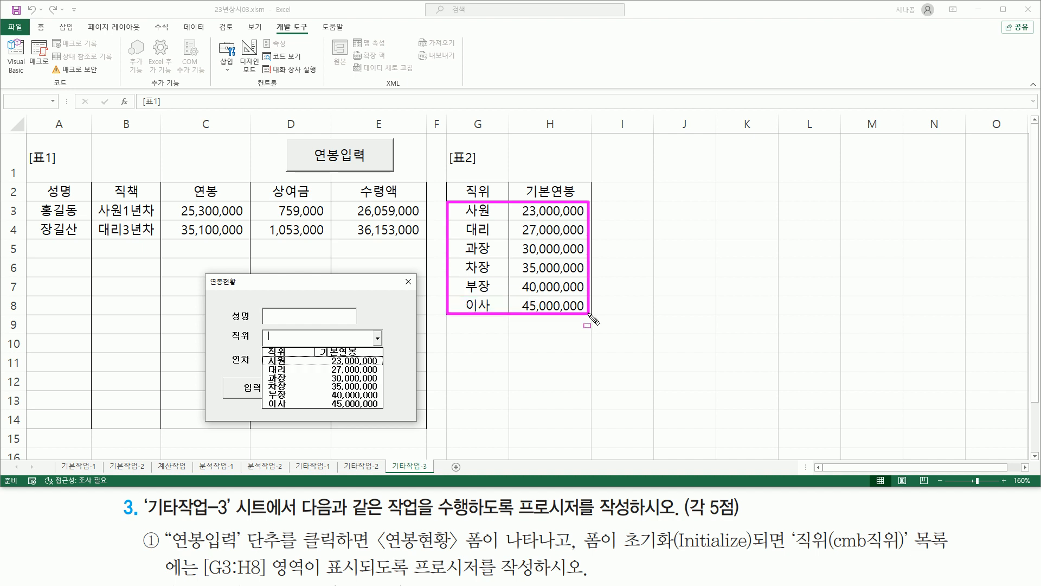
mouse_move(261, 355)
mouse_down()
mouse_move(363, 410)
mouse_move(384, 411)
mouse_up()
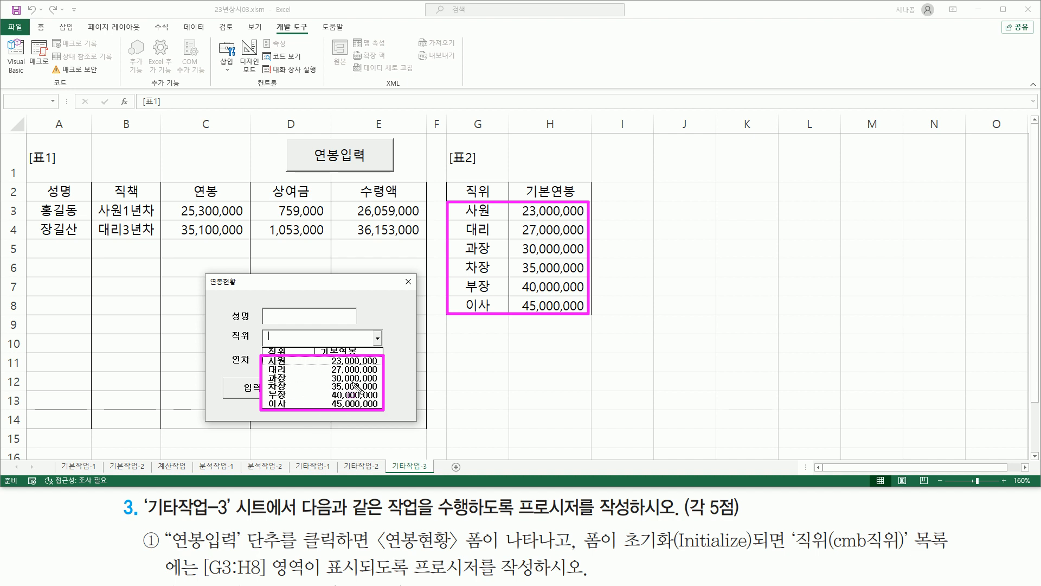
key(Escape)
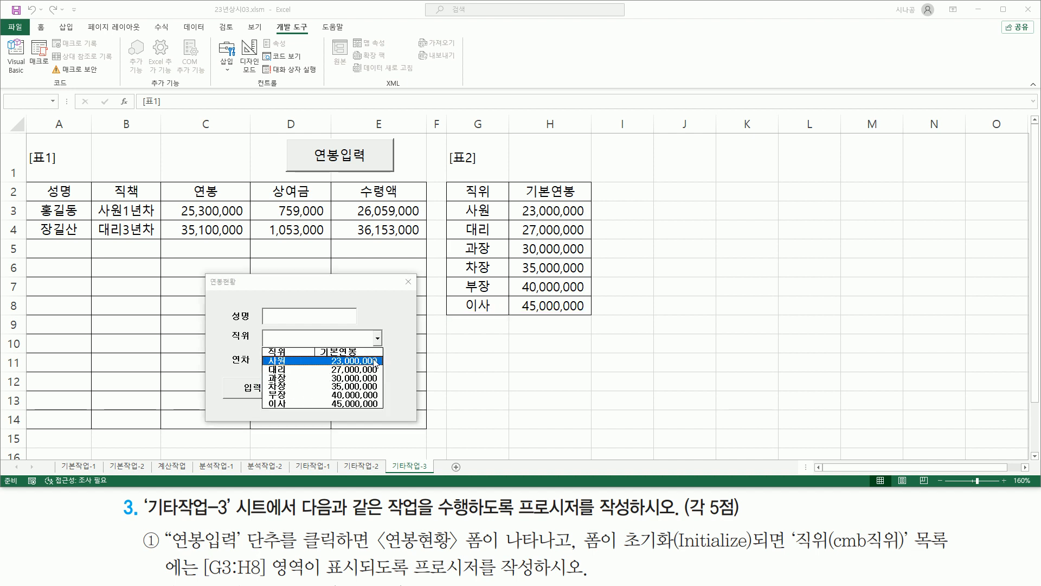
click(410, 283)
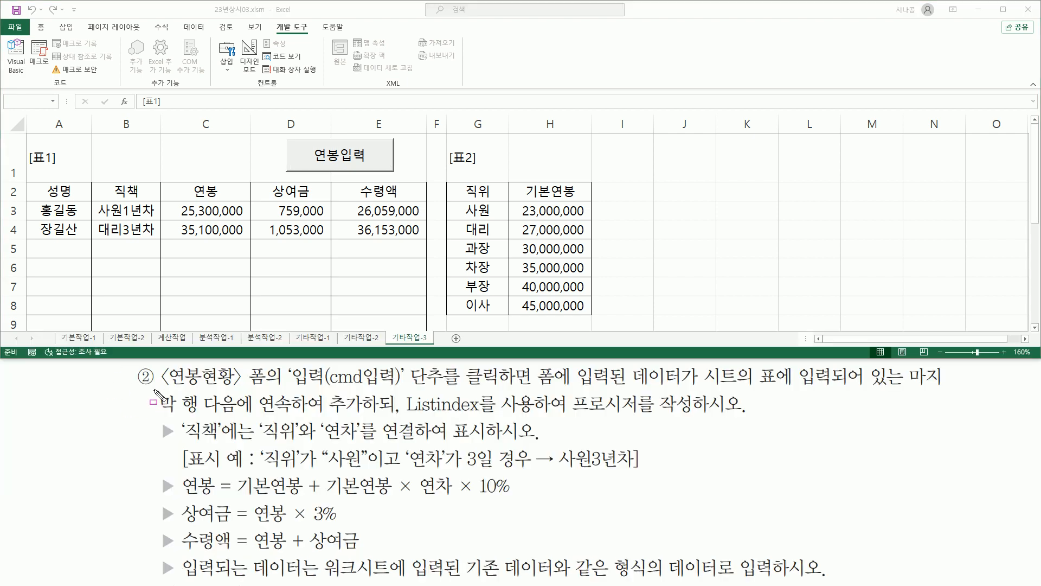
Show the 연봉현황 form again with the 연봉입력 button and place it beside 표2, clear of both tables.
drag(162, 388, 266, 389)
click(339, 157)
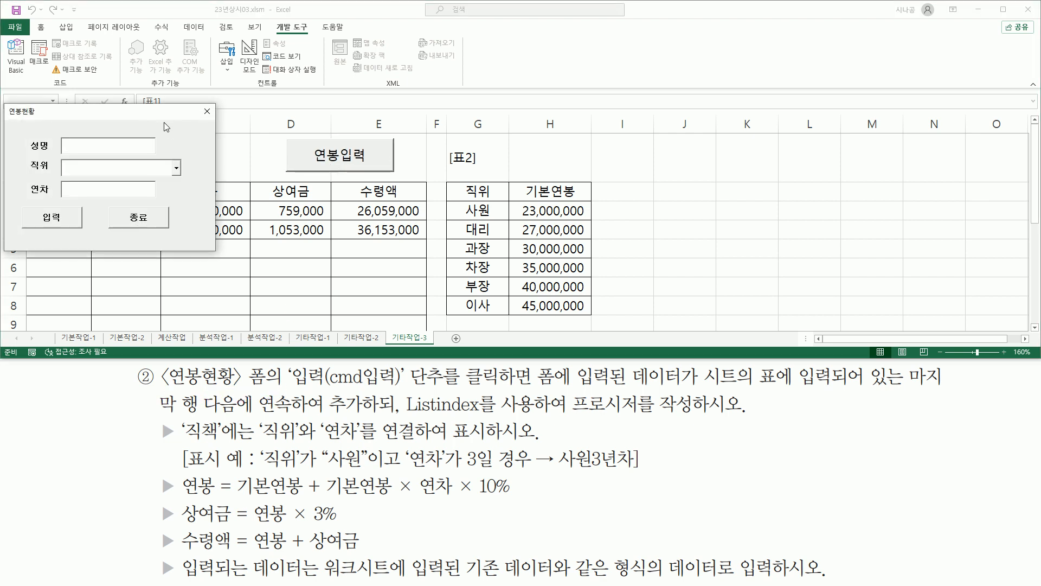
drag(161, 116, 759, 170)
drag(291, 389, 402, 387)
drag(630, 260, 694, 283)
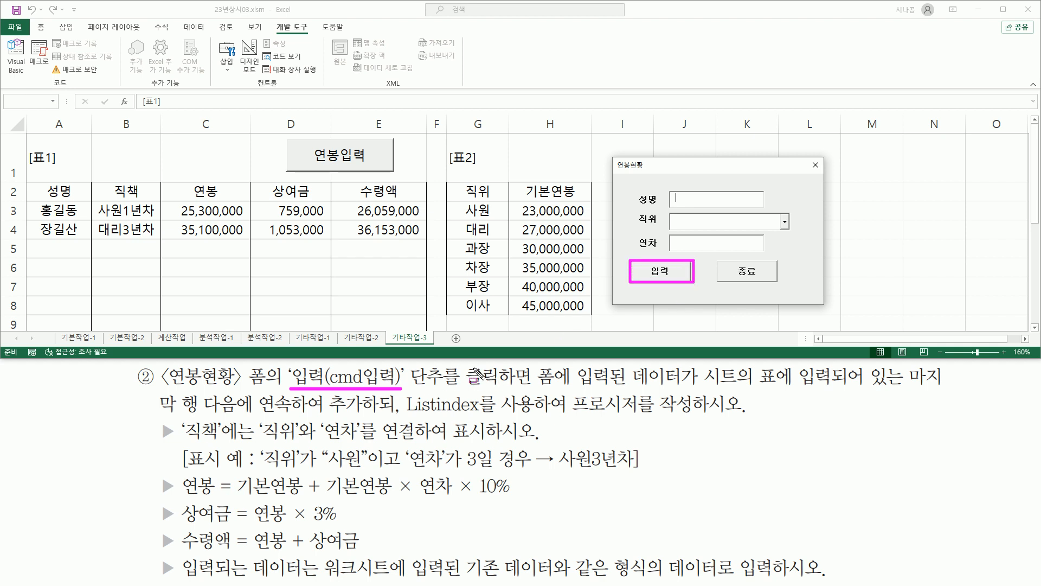
drag(466, 364, 533, 388)
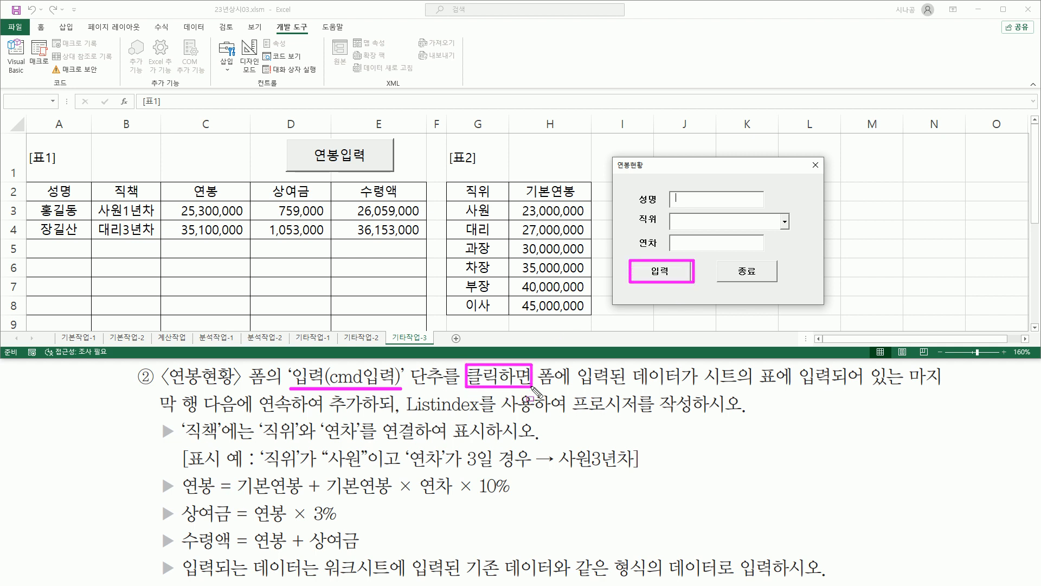
drag(537, 387, 946, 388)
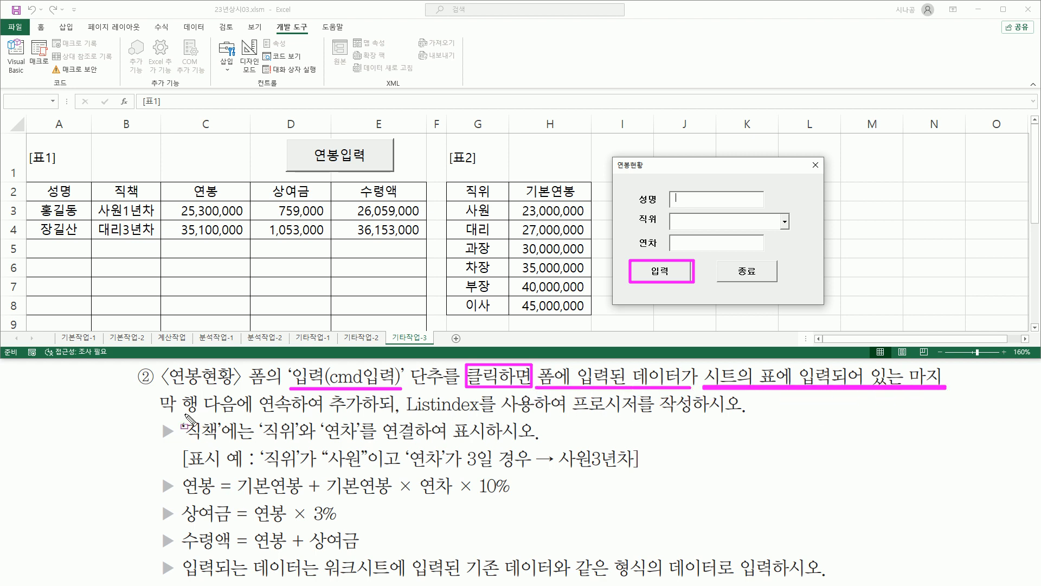
drag(156, 413, 369, 415)
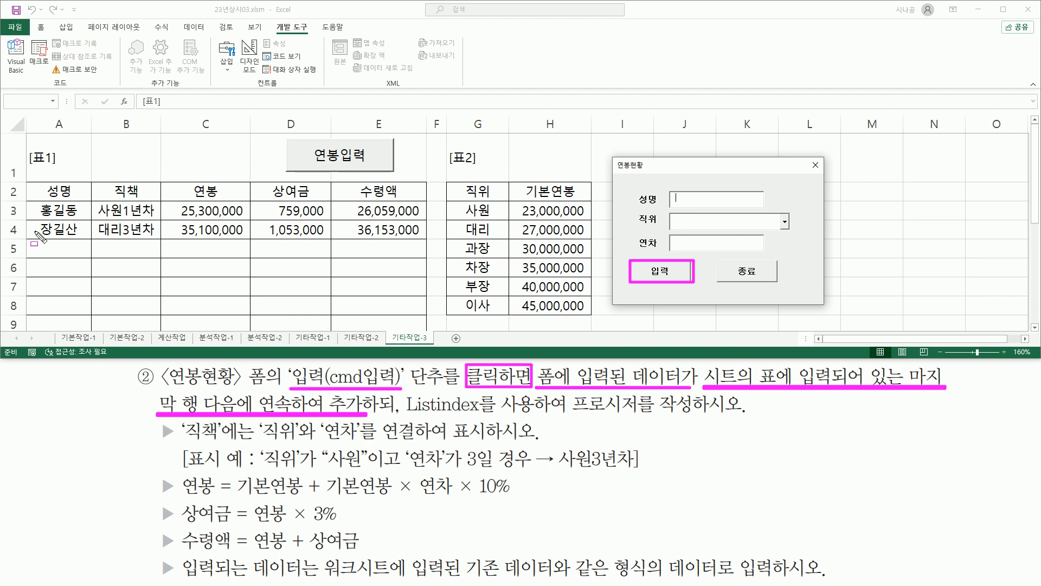
drag(34, 236, 426, 235)
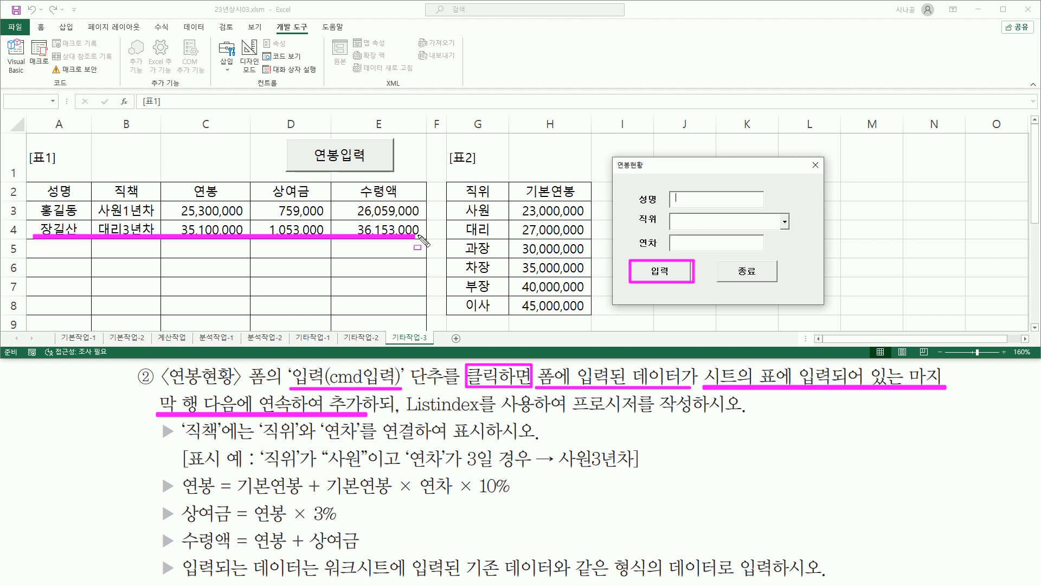
mouse_move(666, 186)
mouse_down()
mouse_move(694, 243)
mouse_move(791, 250)
mouse_up()
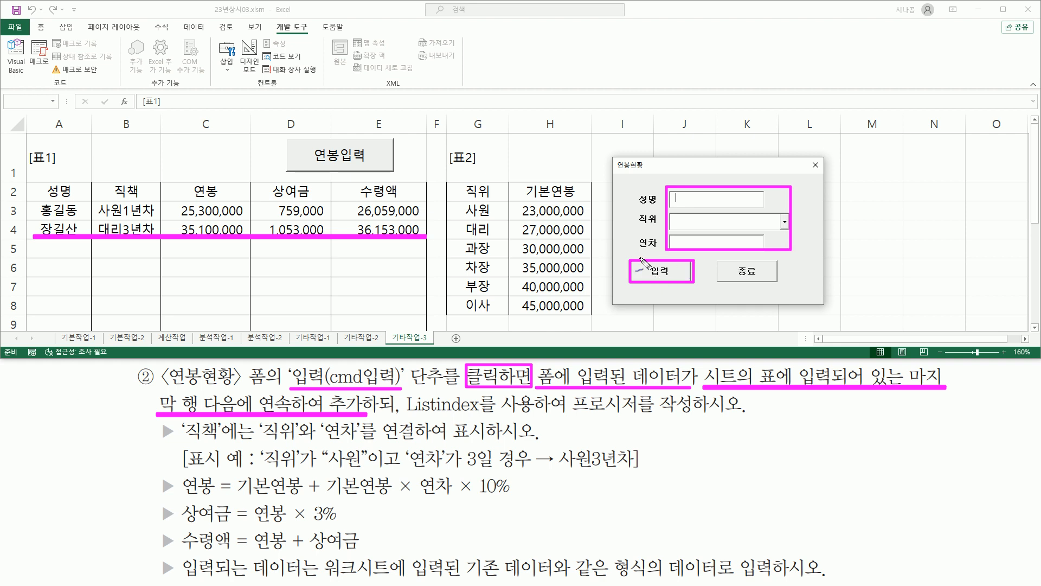
drag(632, 262, 649, 247)
drag(31, 243, 424, 261)
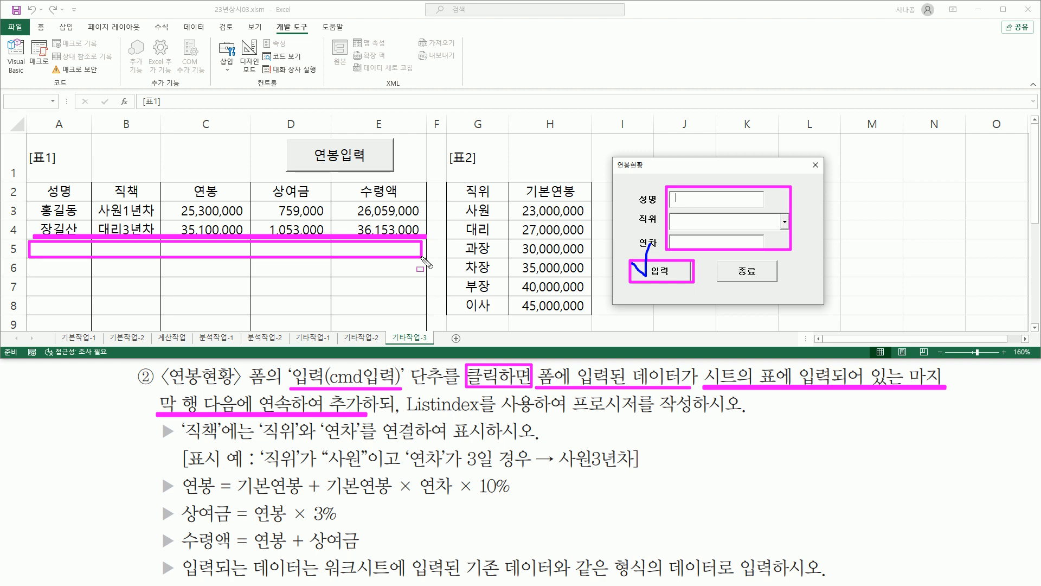
drag(406, 415, 694, 414)
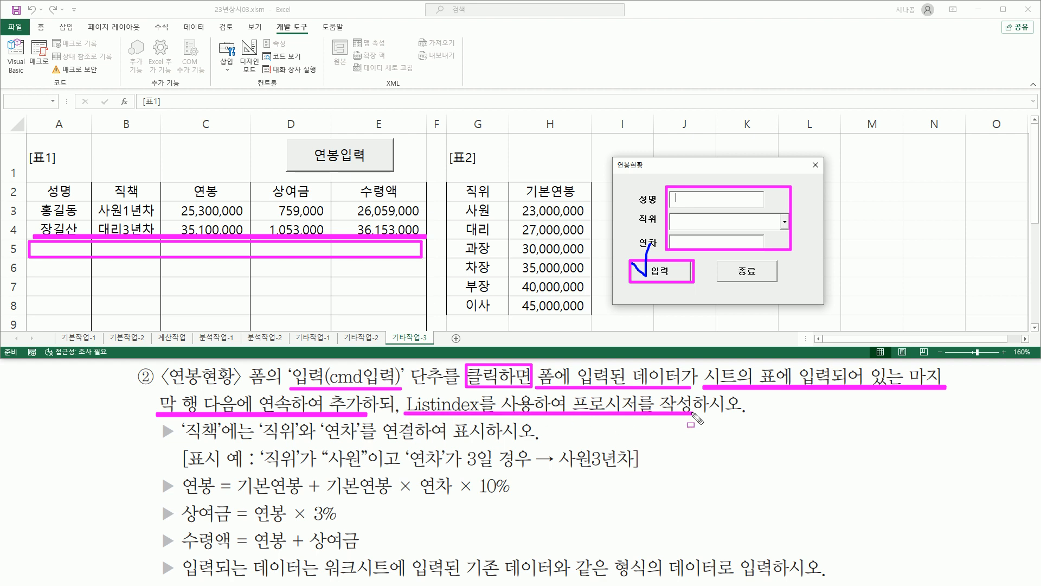
drag(670, 215, 788, 233)
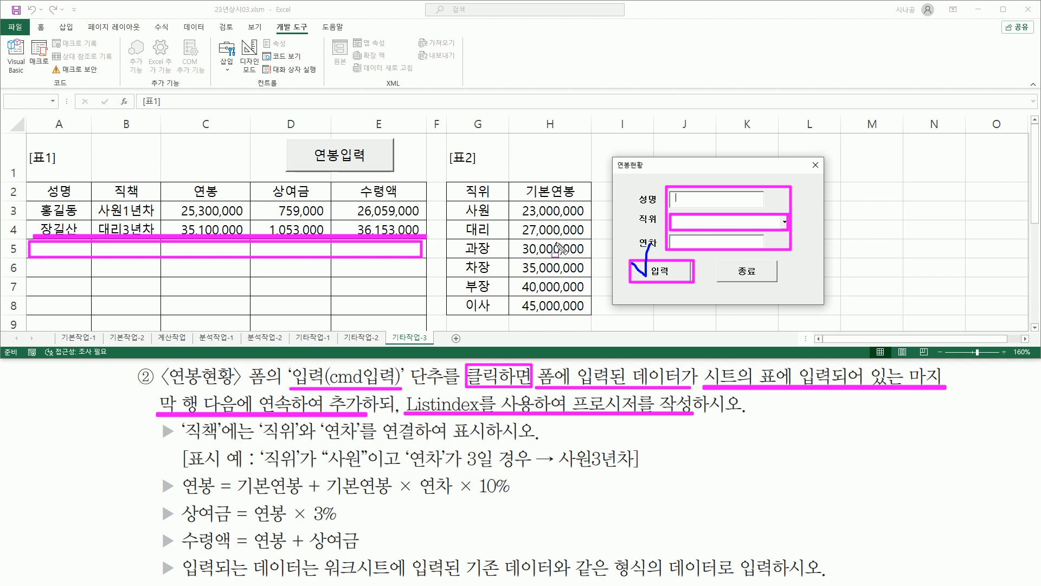
mouse_move(455, 202)
mouse_down()
mouse_move(493, 241)
mouse_move(496, 320)
mouse_move(595, 317)
mouse_up()
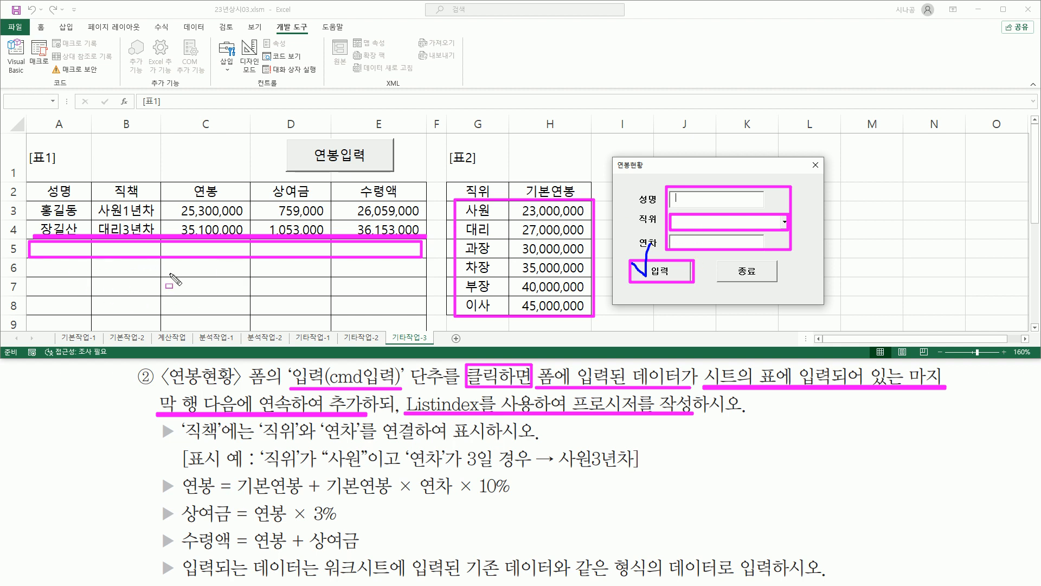
key(Escape)
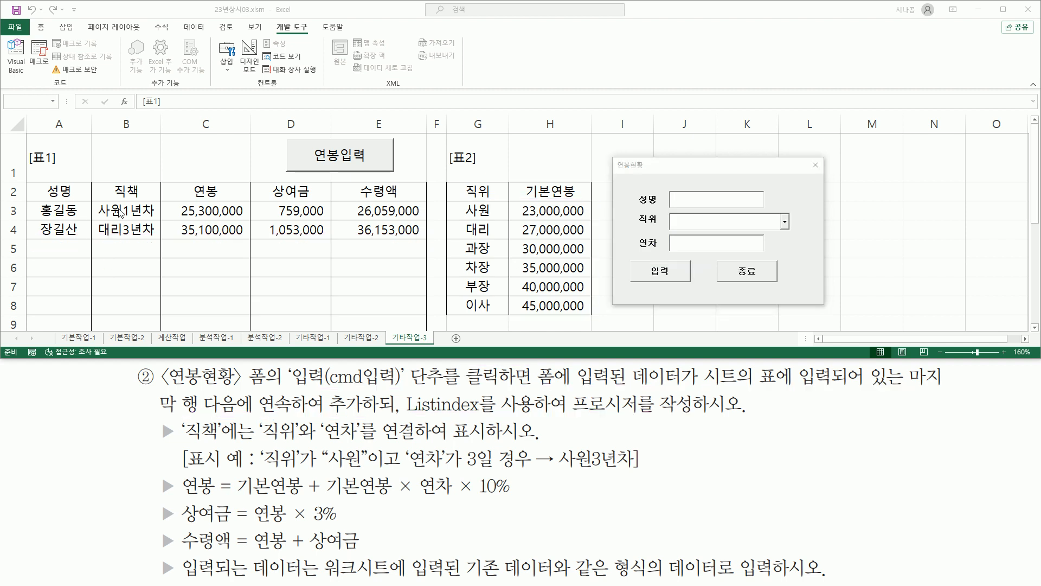
key(ctrl+2)
mouse_move(30, 184)
mouse_down()
mouse_move(31, 193)
mouse_move(90, 201)
mouse_up()
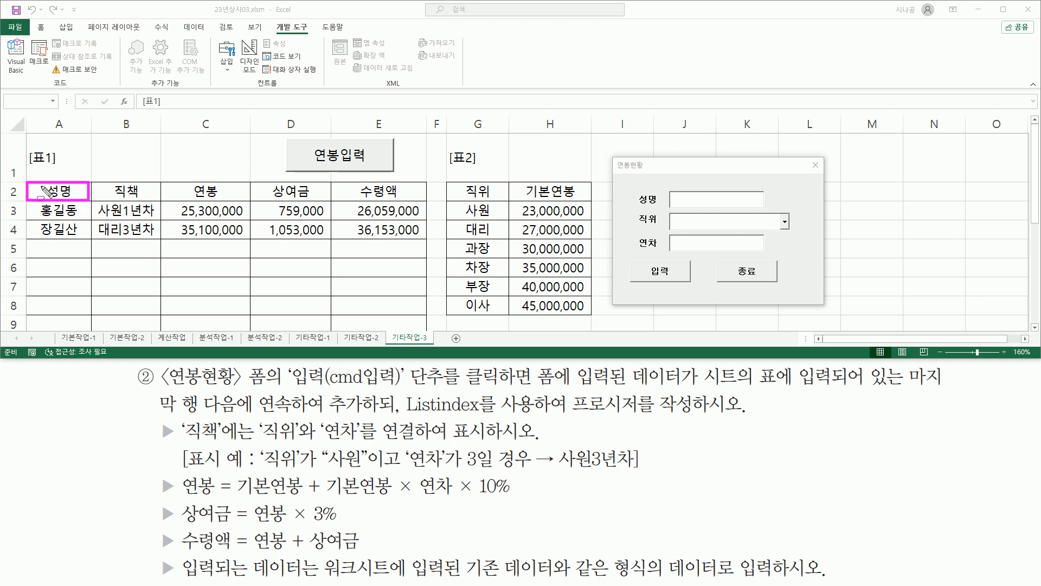
drag(28, 148, 61, 172)
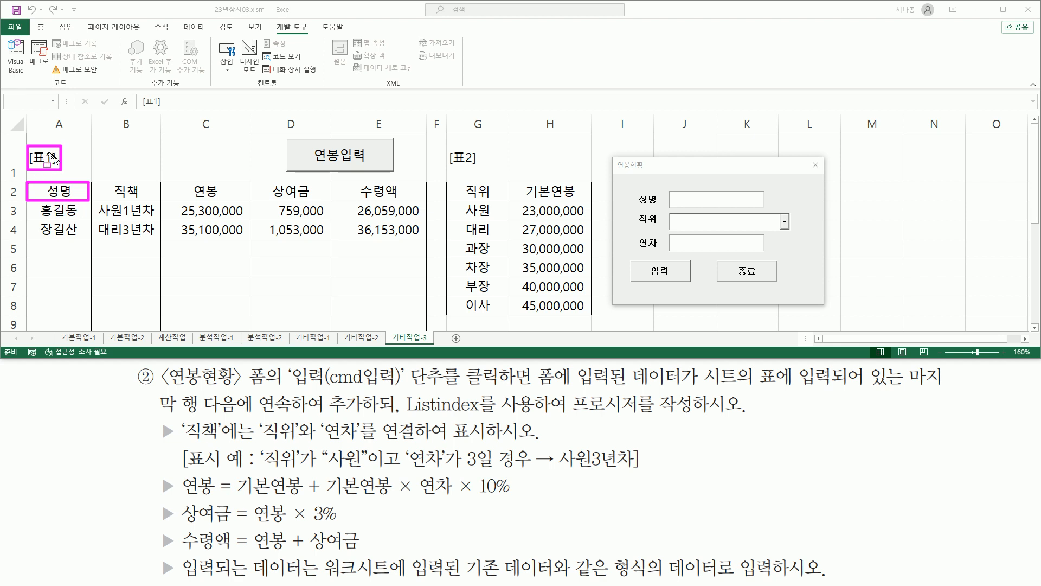
key(Escape)
drag(27, 136, 77, 181)
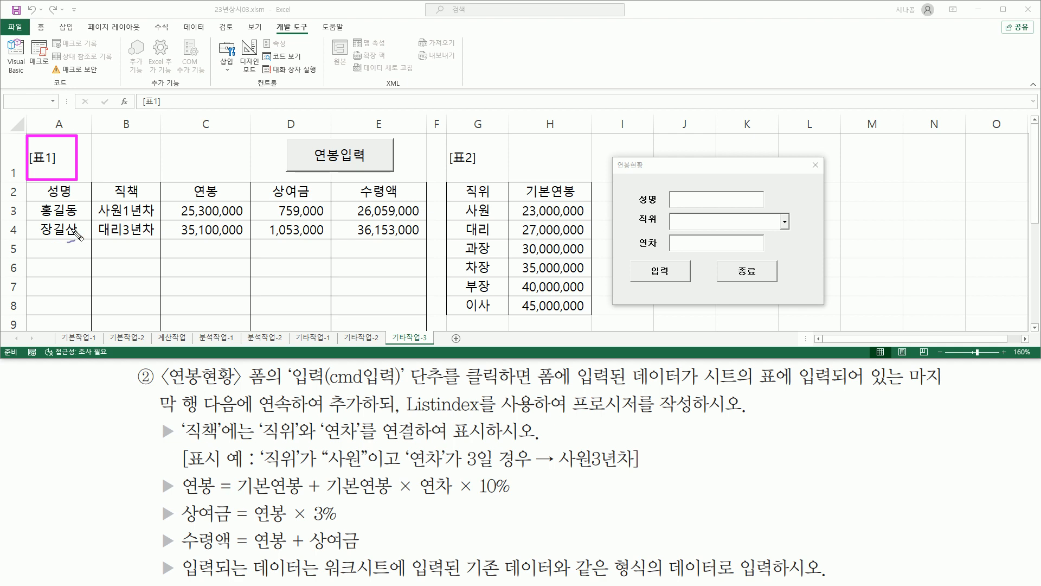
drag(65, 127, 62, 132)
drag(212, 131, 214, 129)
drag(297, 133, 301, 128)
drag(379, 133, 386, 128)
mouse_move(677, 191)
mouse_down()
mouse_move(697, 183)
mouse_move(696, 207)
mouse_up()
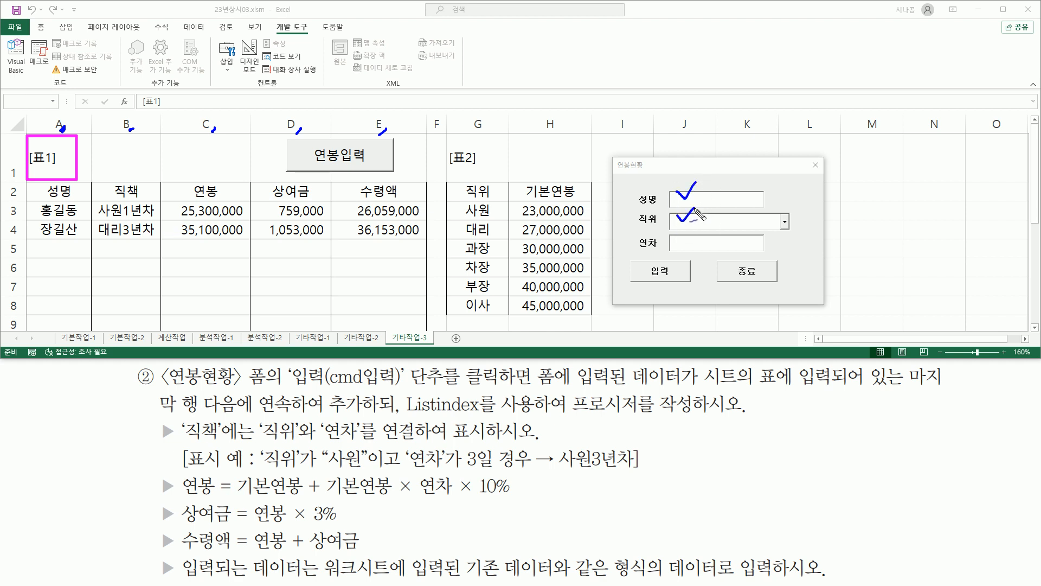
drag(678, 245, 692, 232)
drag(71, 151, 61, 172)
mouse_move(115, 154)
mouse_down()
mouse_move(135, 161)
mouse_move(116, 169)
mouse_move(216, 158)
mouse_move(200, 167)
mouse_up()
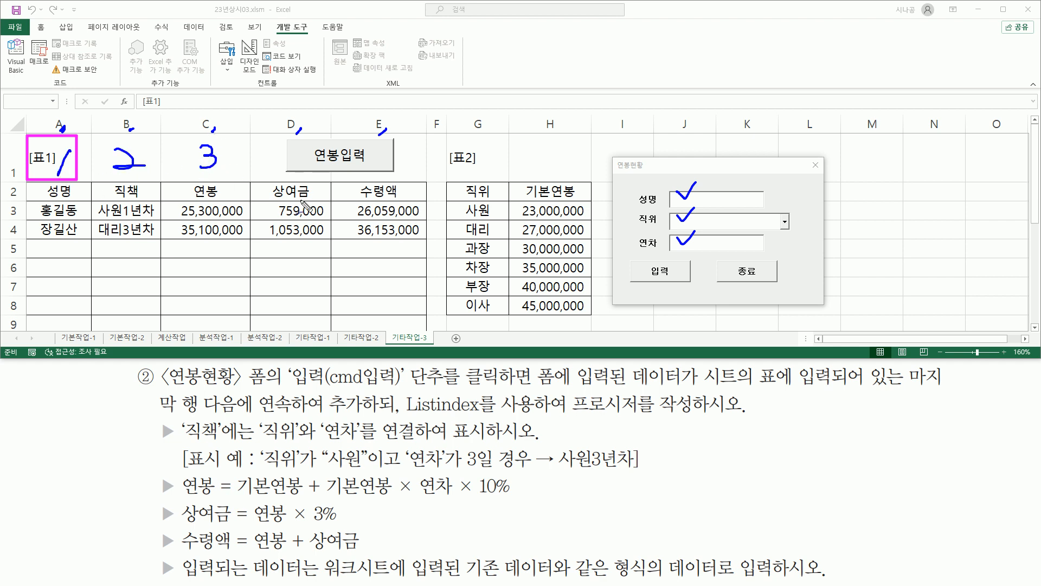
mouse_move(280, 145)
mouse_down()
mouse_move(298, 157)
mouse_move(280, 179)
mouse_up()
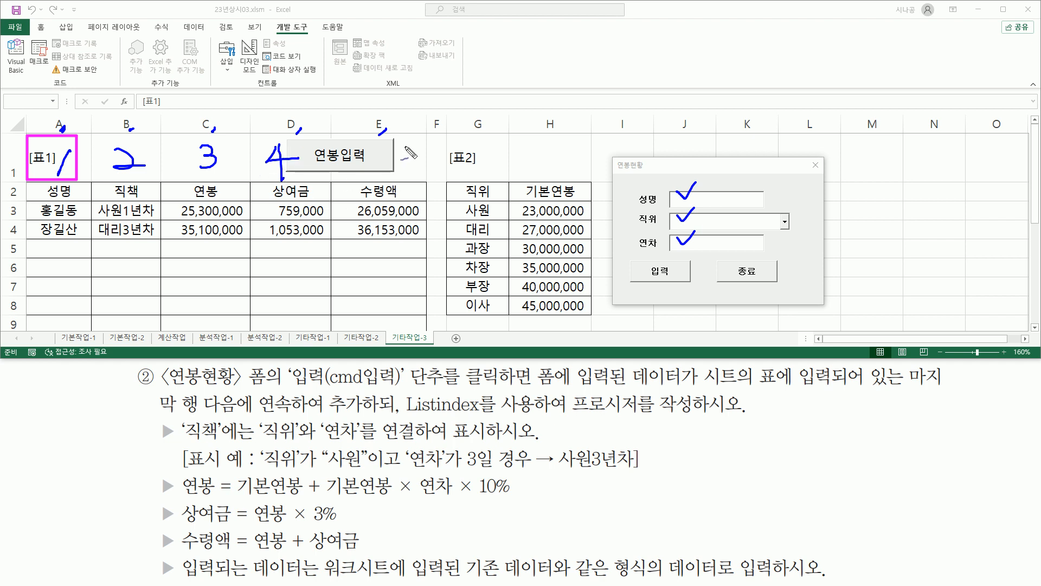
mouse_move(392, 145)
mouse_down()
mouse_move(414, 162)
mouse_move(389, 175)
mouse_up()
drag(394, 144, 415, 142)
mouse_move(656, 208)
mouse_down()
mouse_move(632, 209)
mouse_move(663, 194)
mouse_up()
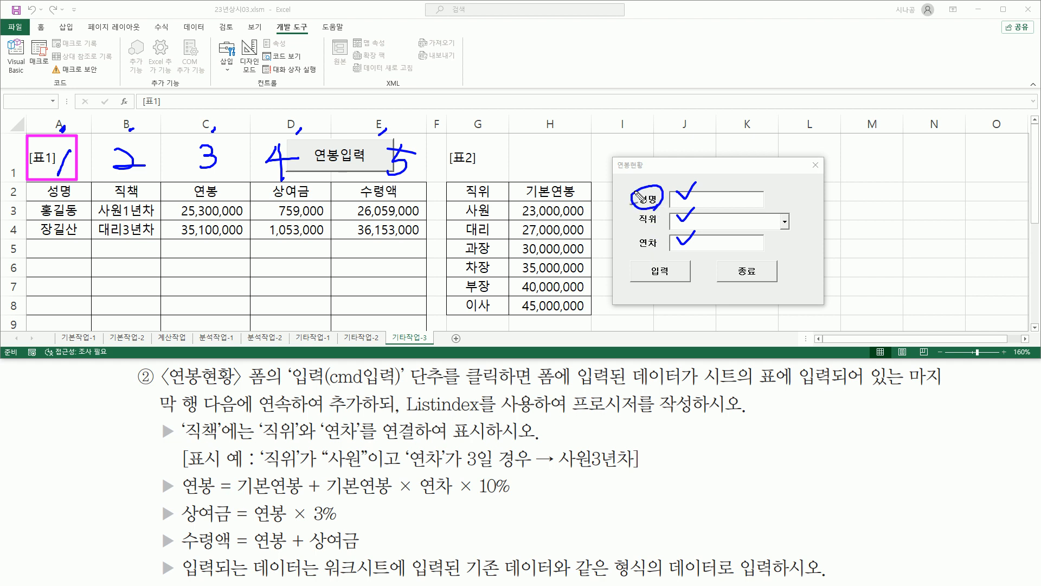
drag(714, 189, 725, 205)
mouse_move(123, 219)
mouse_down()
mouse_move(139, 218)
mouse_move(136, 241)
mouse_move(148, 237)
mouse_up()
drag(630, 229, 668, 227)
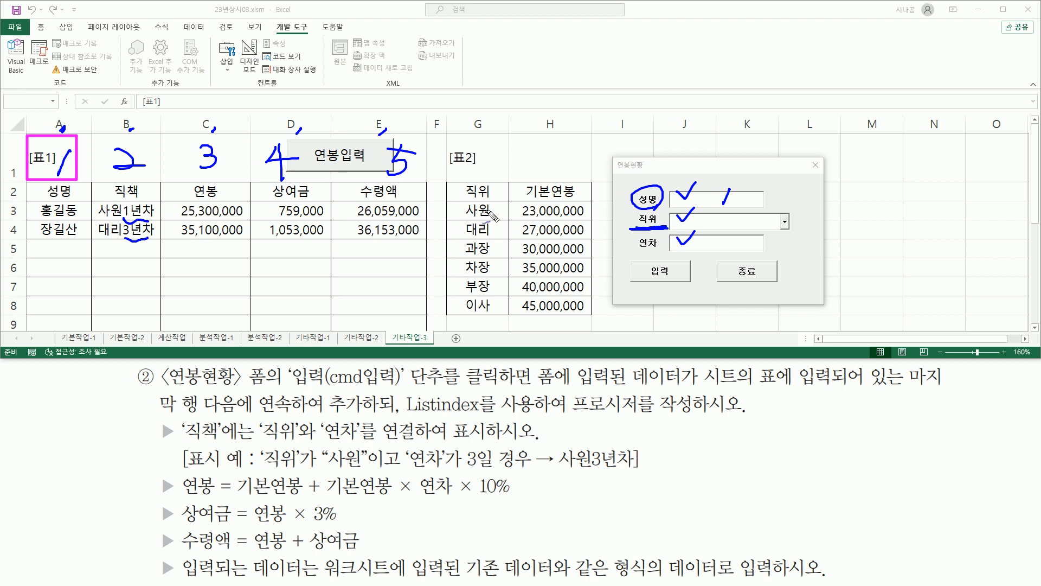
mouse_move(491, 202)
mouse_down()
mouse_move(458, 238)
mouse_move(470, 312)
mouse_move(508, 283)
mouse_move(501, 211)
mouse_move(470, 205)
mouse_up()
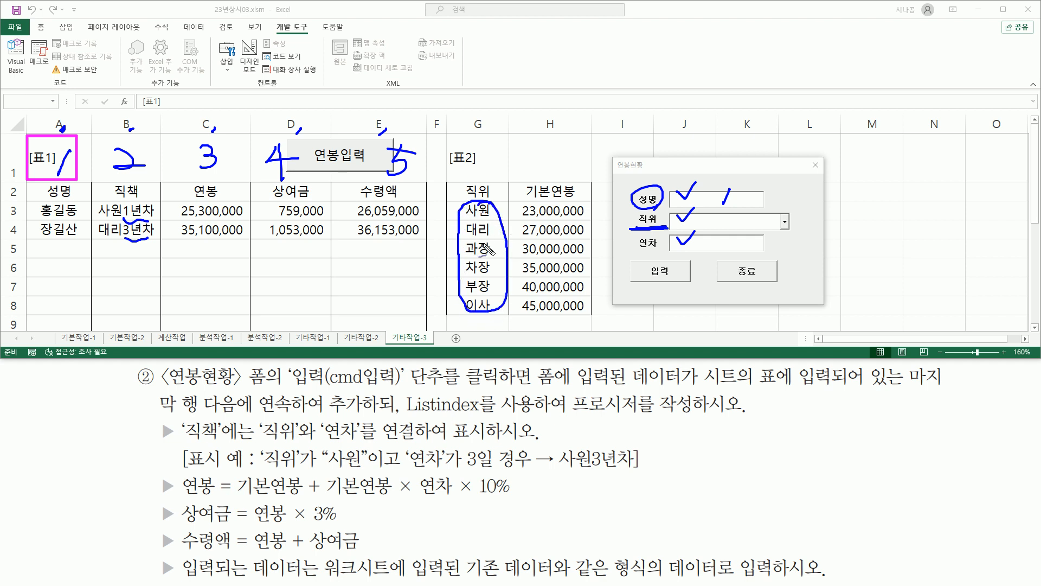
drag(169, 459, 227, 444)
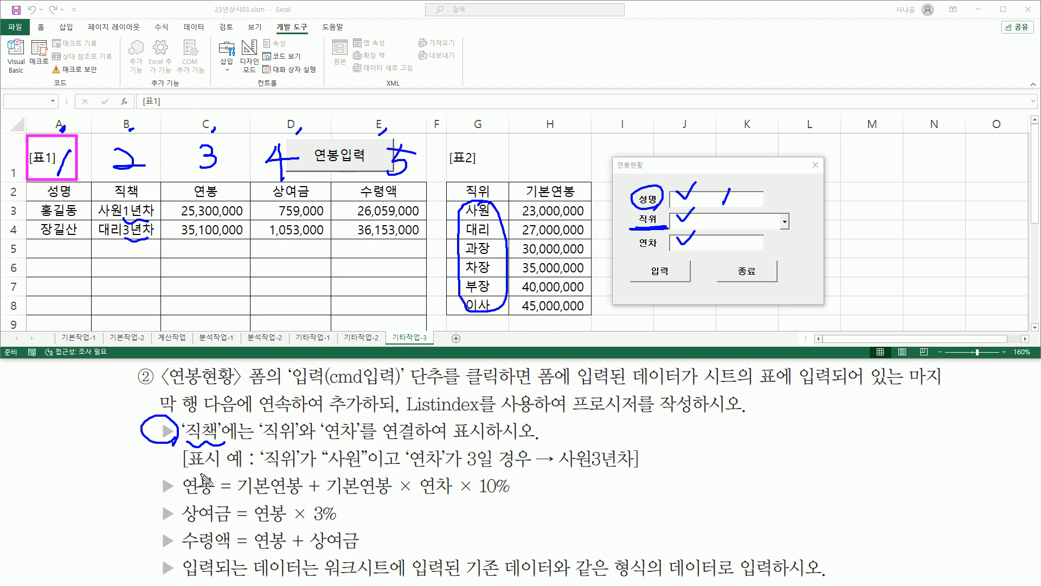
mouse_move(154, 481)
mouse_down()
mouse_move(142, 518)
mouse_move(157, 546)
mouse_up()
key(e)
mouse_move(667, 187)
mouse_down()
mouse_move(767, 263)
mouse_move(802, 253)
mouse_up()
mouse_move(184, 579)
mouse_down()
mouse_move(669, 579)
mouse_move(672, 554)
mouse_move(776, 553)
mouse_move(826, 582)
mouse_up()
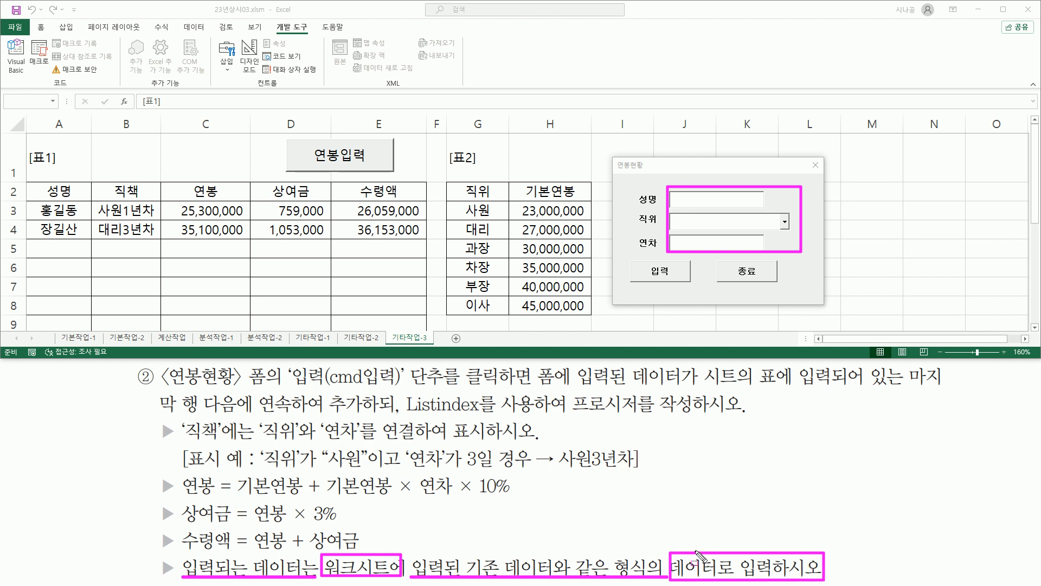
key(e)
drag(673, 193, 767, 207)
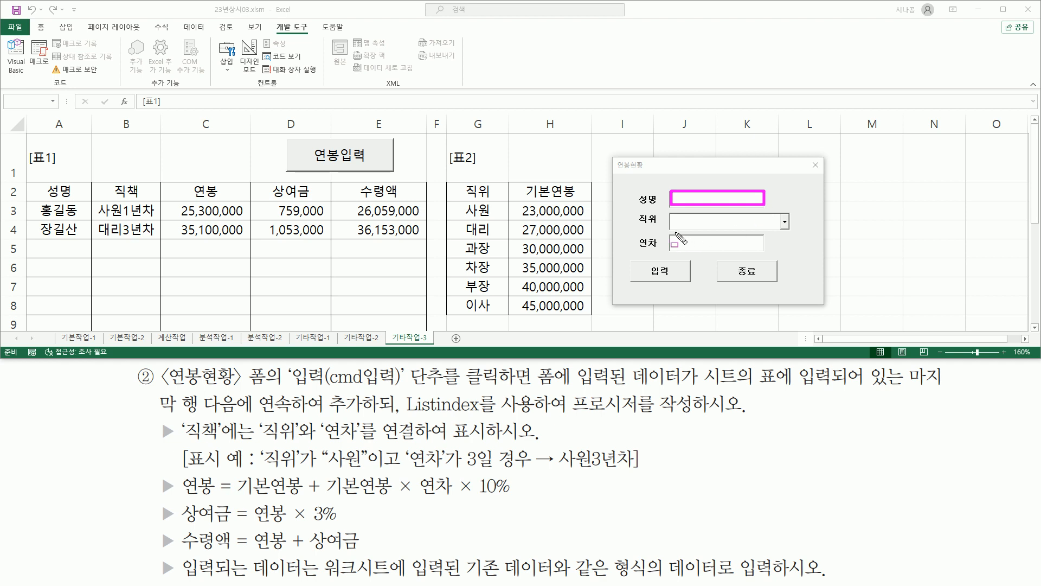
drag(670, 228, 792, 229)
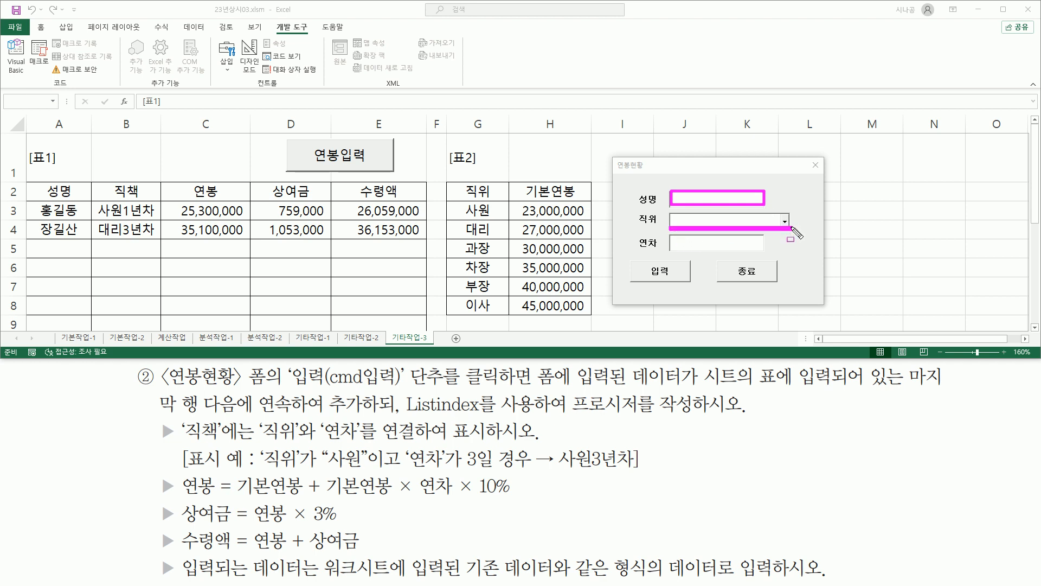
key(Escape)
drag(670, 237, 765, 252)
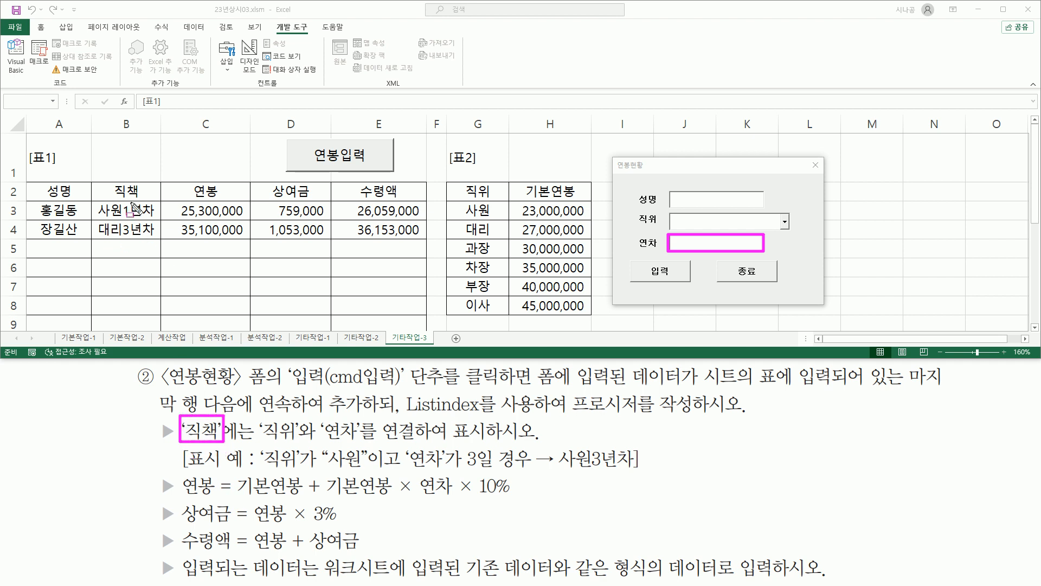
drag(263, 439, 483, 442)
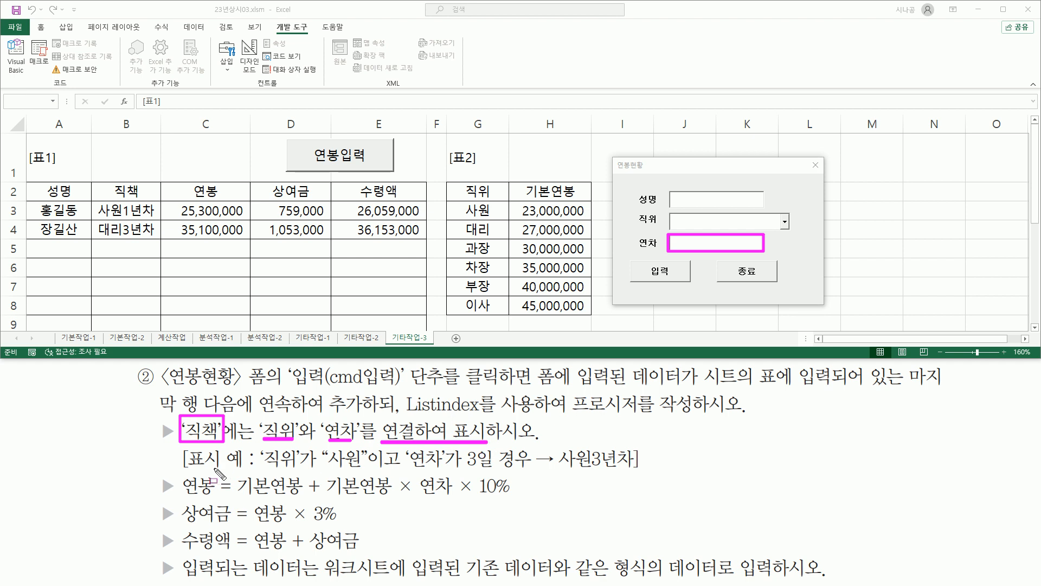
mouse_move(256, 446)
mouse_down()
mouse_move(301, 471)
mouse_move(494, 471)
mouse_move(481, 470)
mouse_up()
drag(560, 476, 640, 476)
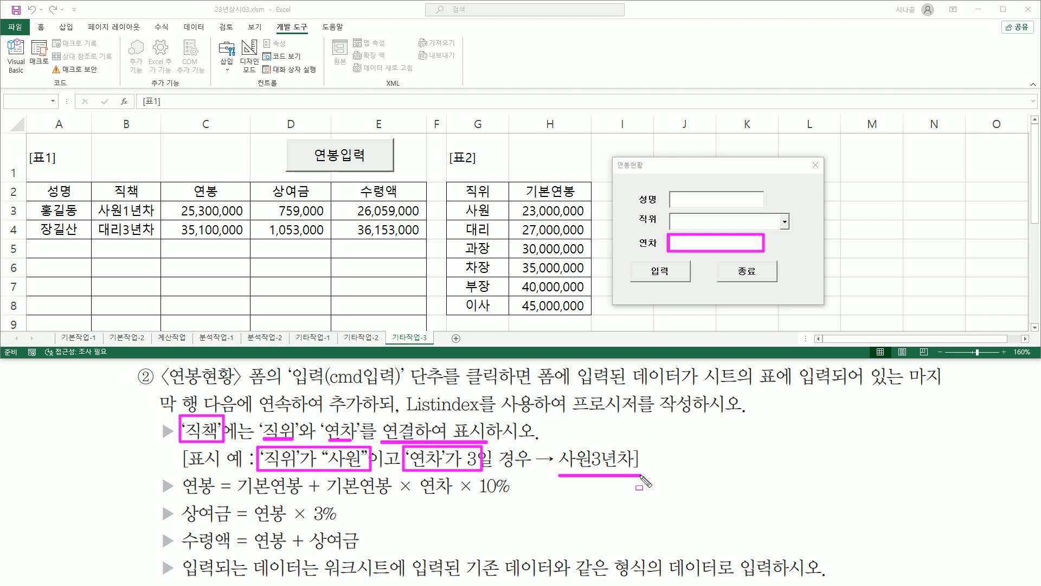
drag(98, 217, 156, 217)
drag(93, 237, 151, 238)
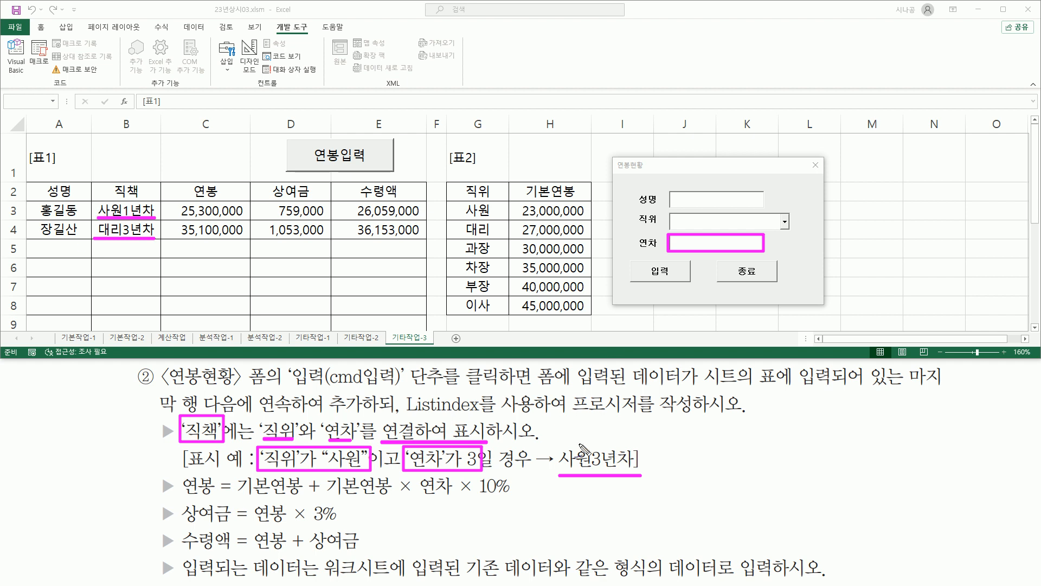
drag(139, 237, 160, 237)
mouse_move(712, 254)
mouse_down()
mouse_move(683, 244)
mouse_move(830, 251)
mouse_move(796, 266)
mouse_move(838, 260)
mouse_move(827, 234)
mouse_move(782, 266)
mouse_move(805, 243)
mouse_move(835, 256)
mouse_up()
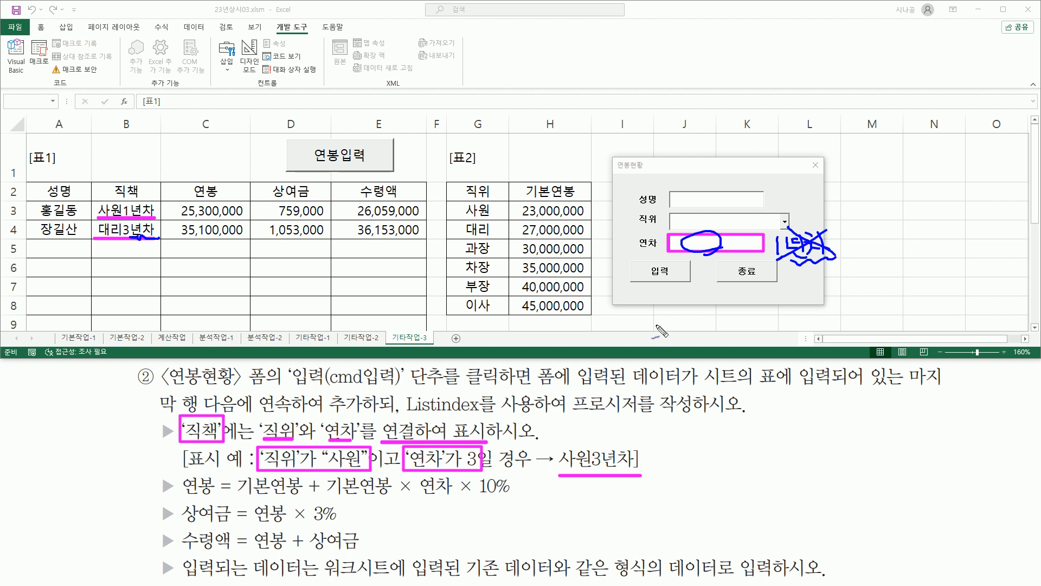
drag(410, 471, 480, 466)
mouse_move(470, 470)
mouse_down()
mouse_move(461, 453)
mouse_move(479, 469)
mouse_up()
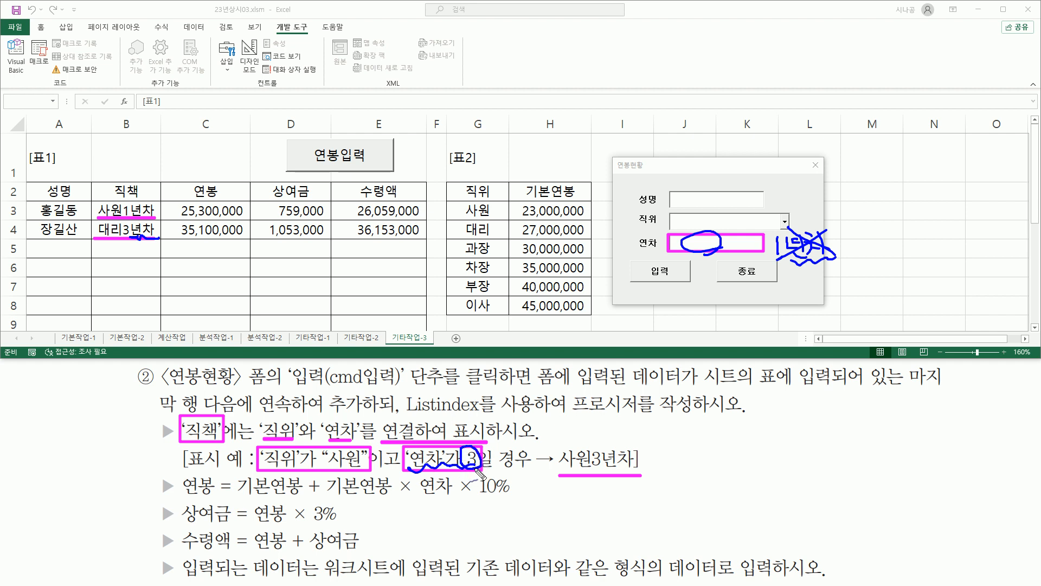
drag(646, 470, 641, 478)
drag(224, 440, 216, 449)
drag(673, 276, 678, 273)
drag(741, 314, 748, 312)
mouse_move(473, 448)
mouse_down()
mouse_move(475, 467)
mouse_move(469, 445)
mouse_move(484, 457)
mouse_move(479, 476)
mouse_up()
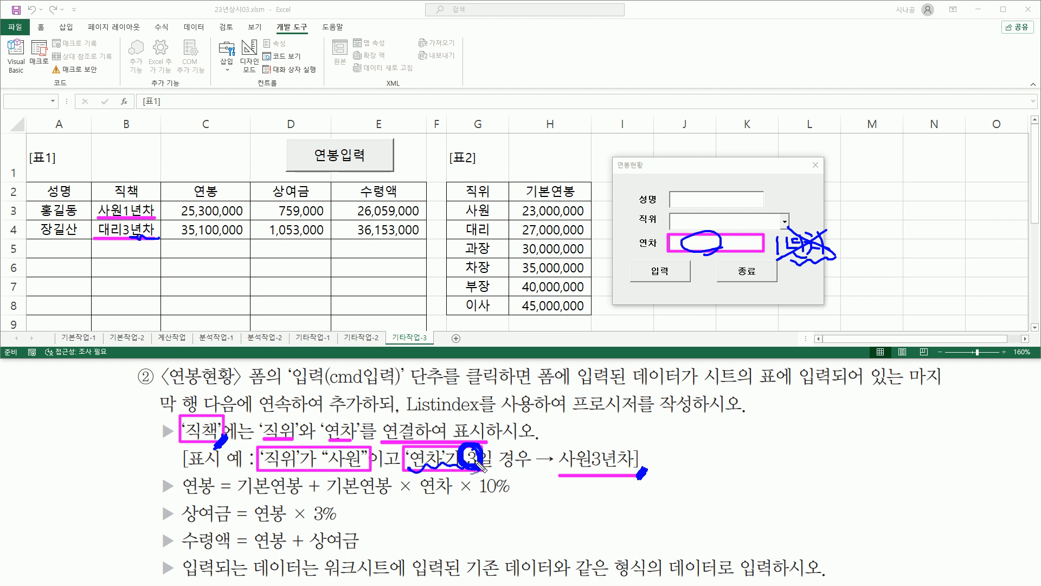
drag(724, 285, 730, 282)
key(Escape)
Expand the form's 직위 list, compare its 직위 and 기본연봉 entries with 표2, and close the form.
click(785, 222)
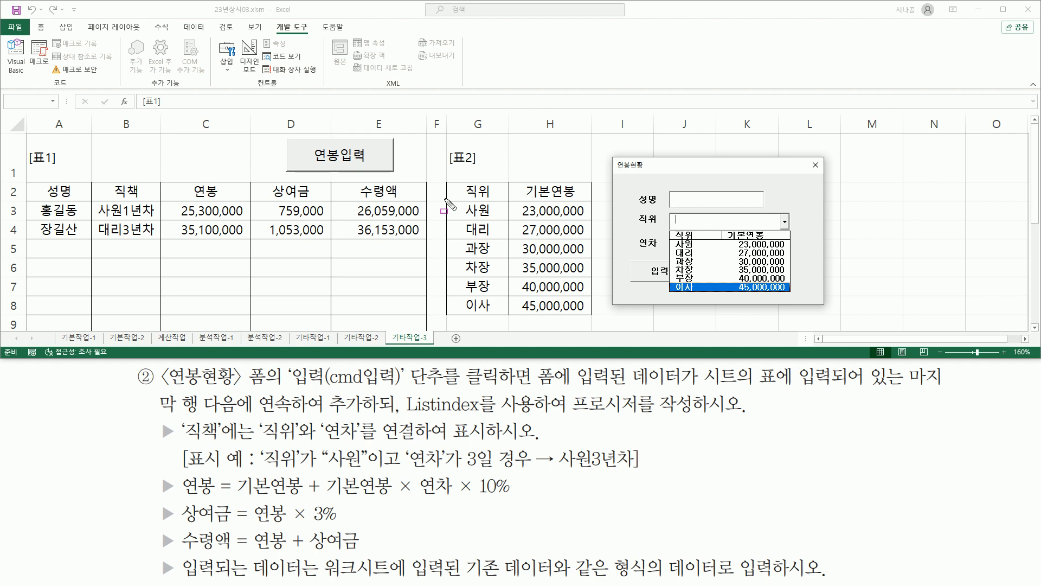
mouse_move(446, 201)
mouse_down()
mouse_move(567, 313)
mouse_move(596, 325)
mouse_move(592, 316)
mouse_up()
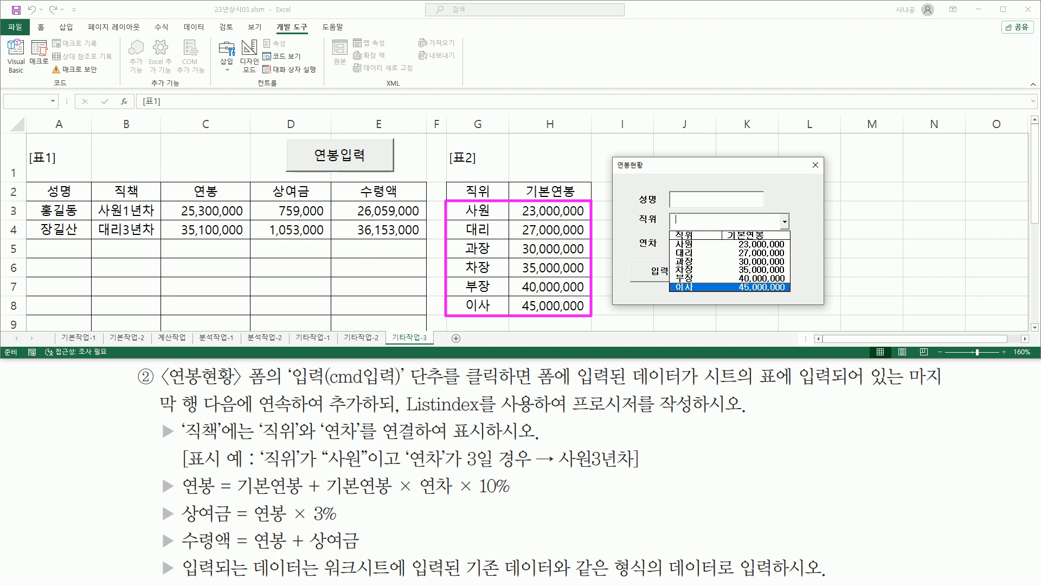
drag(744, 220, 841, 167)
drag(401, 416, 476, 416)
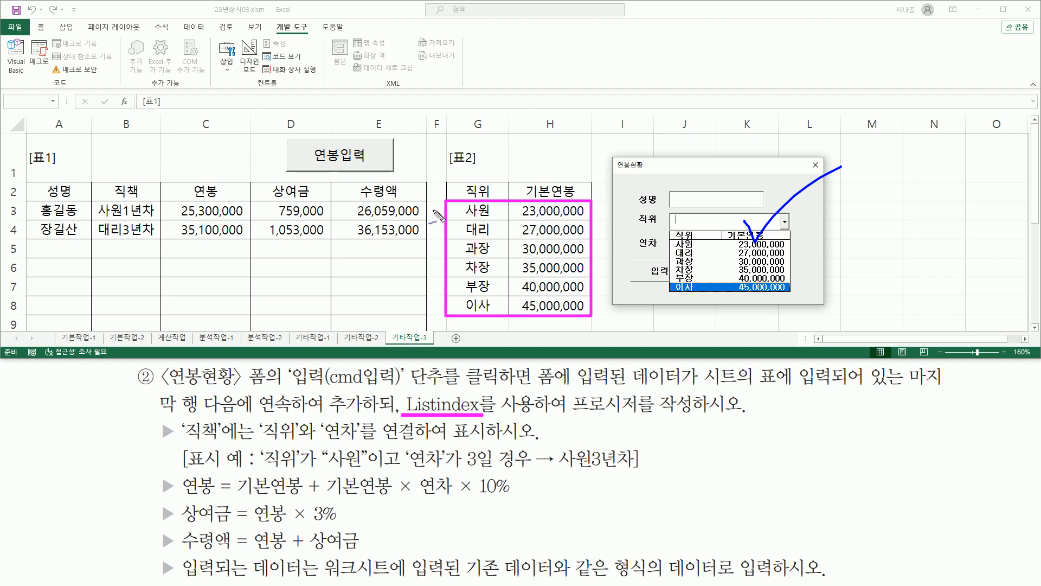
mouse_move(437, 209)
mouse_down()
mouse_move(434, 254)
mouse_move(449, 253)
mouse_move(425, 291)
mouse_move(452, 289)
mouse_move(426, 315)
mouse_up()
drag(428, 295, 449, 295)
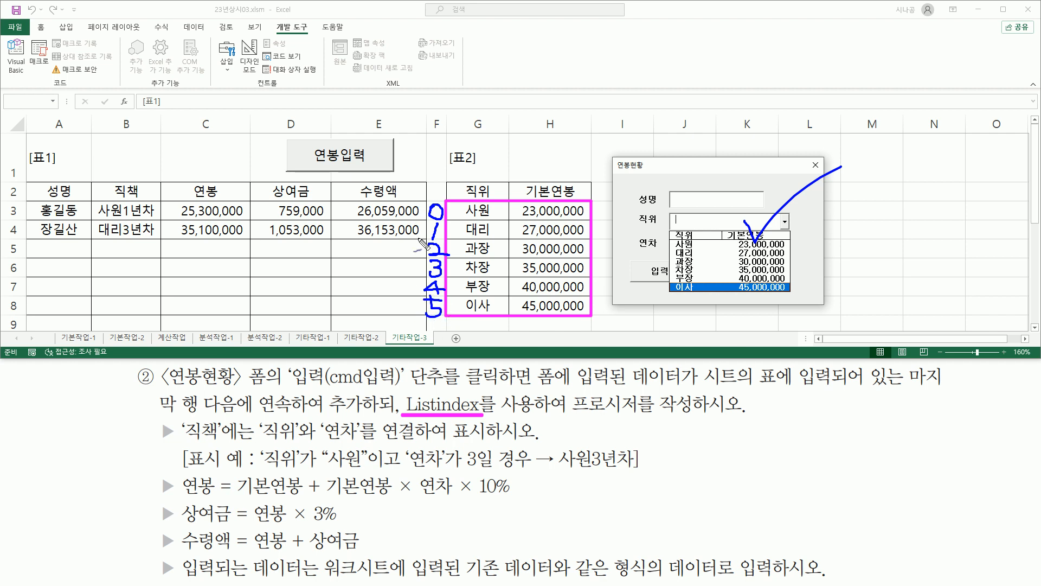
drag(406, 417, 491, 419)
mouse_move(458, 217)
mouse_down()
mouse_move(471, 201)
mouse_move(496, 212)
mouse_move(462, 220)
mouse_move(478, 199)
mouse_move(472, 219)
mouse_move(462, 199)
mouse_move(493, 217)
mouse_up()
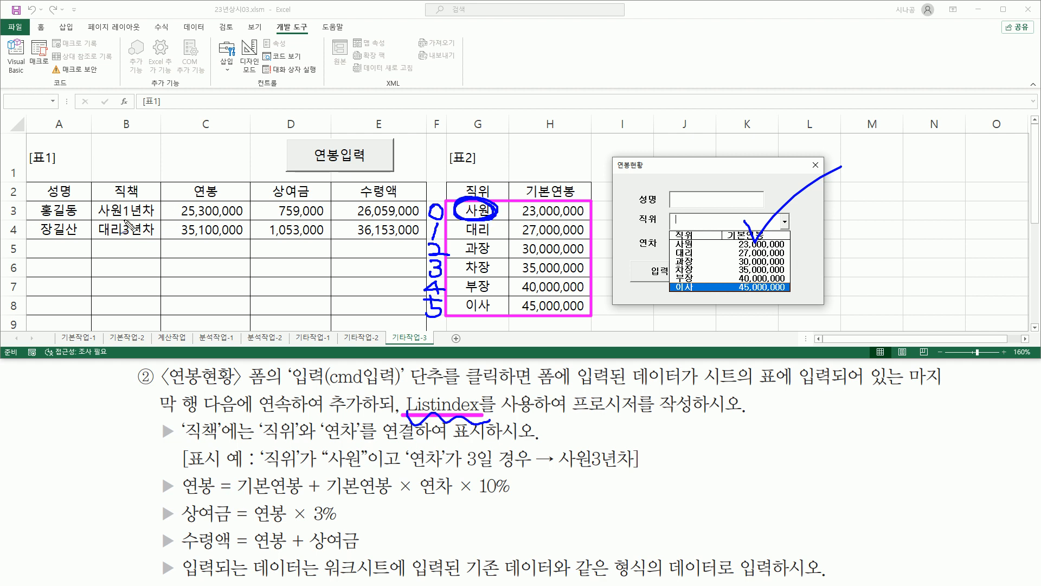
mouse_move(30, 209)
mouse_down()
mouse_move(17, 200)
mouse_move(3, 214)
mouse_move(27, 222)
mouse_move(20, 203)
mouse_move(10, 212)
mouse_up()
key(Escape)
key(ctrl+2)
mouse_move(668, 212)
mouse_down()
mouse_move(682, 228)
mouse_move(793, 229)
mouse_up()
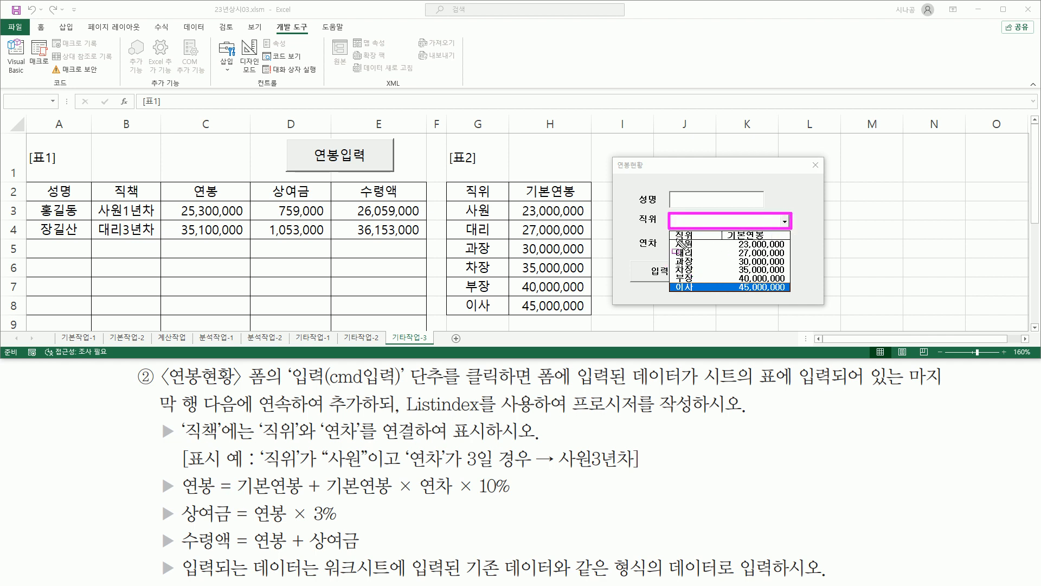
drag(673, 237, 682, 278)
drag(678, 295, 697, 300)
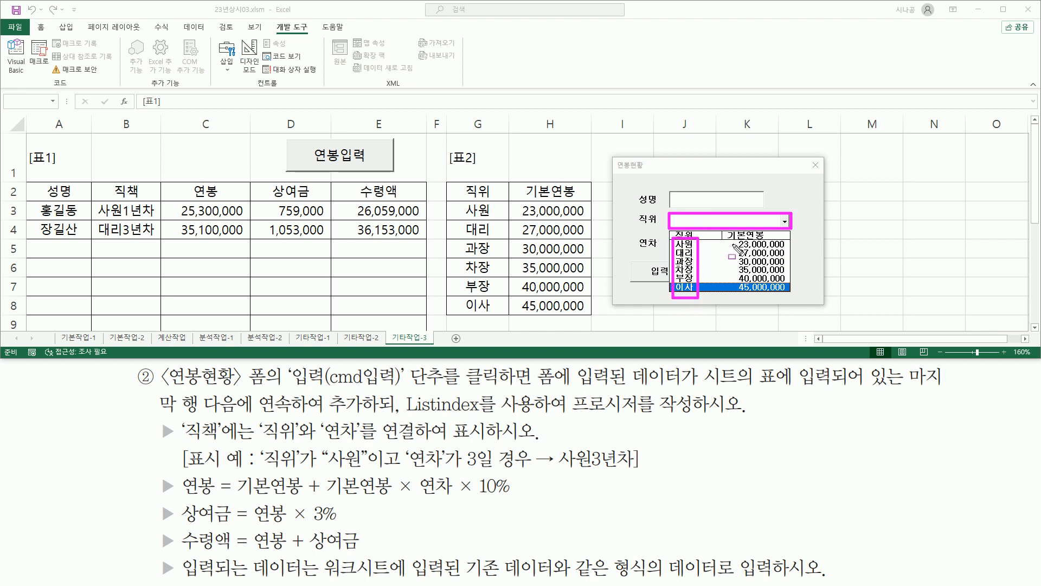
mouse_move(734, 239)
mouse_down()
mouse_move(752, 309)
mouse_move(789, 299)
mouse_up()
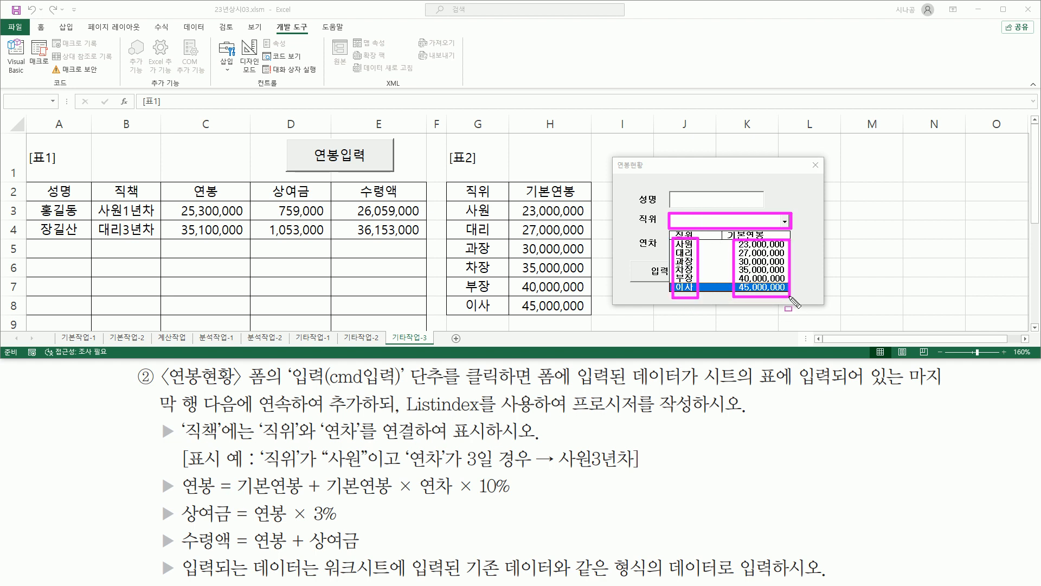
key(Escape)
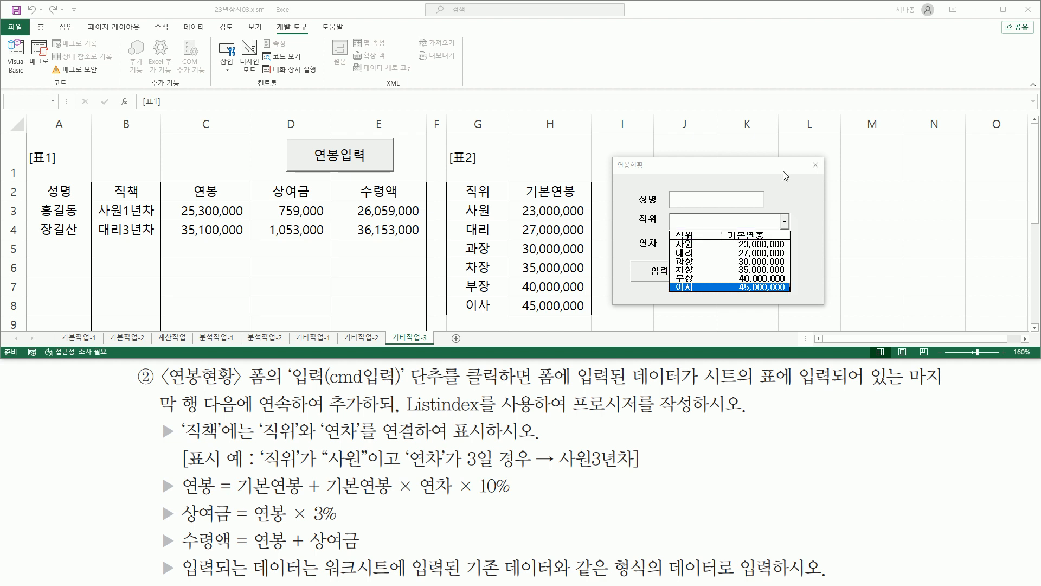
click(816, 169)
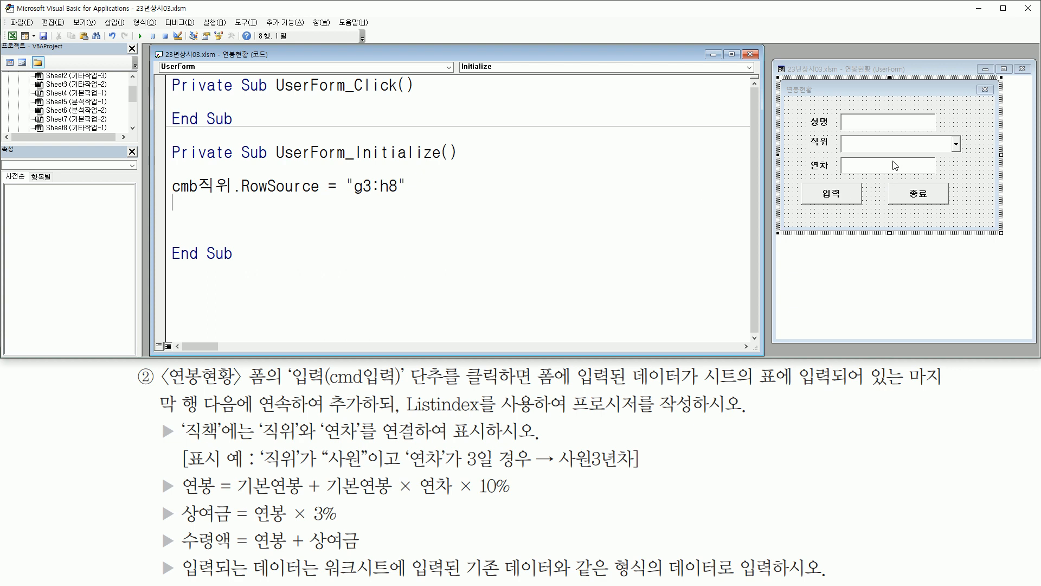
In the Visual Basic editor, select the 연봉현황 form's 직위 combo box and check its name and BoundColumn property.
click(886, 150)
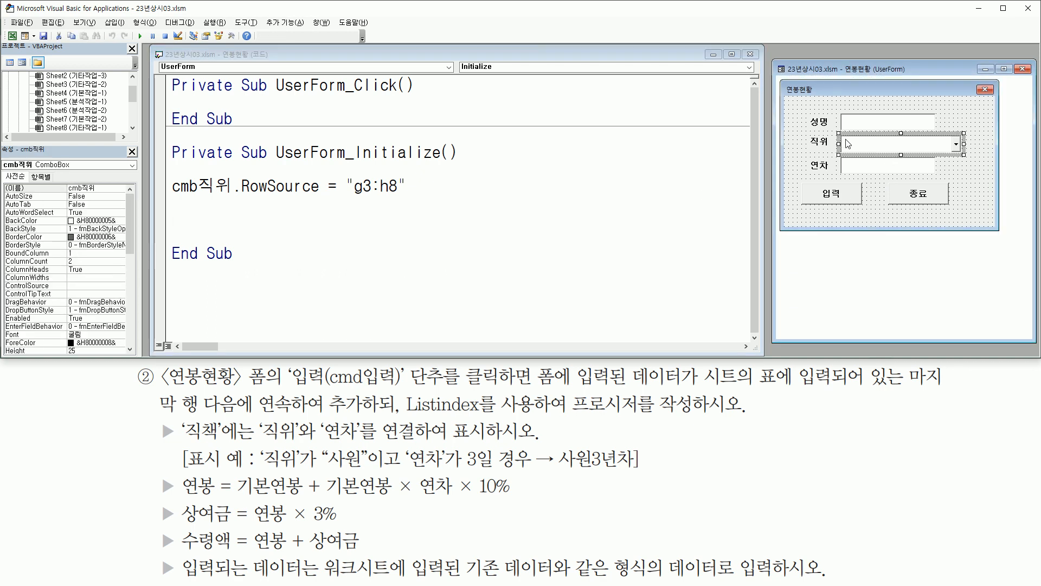
drag(840, 133, 963, 155)
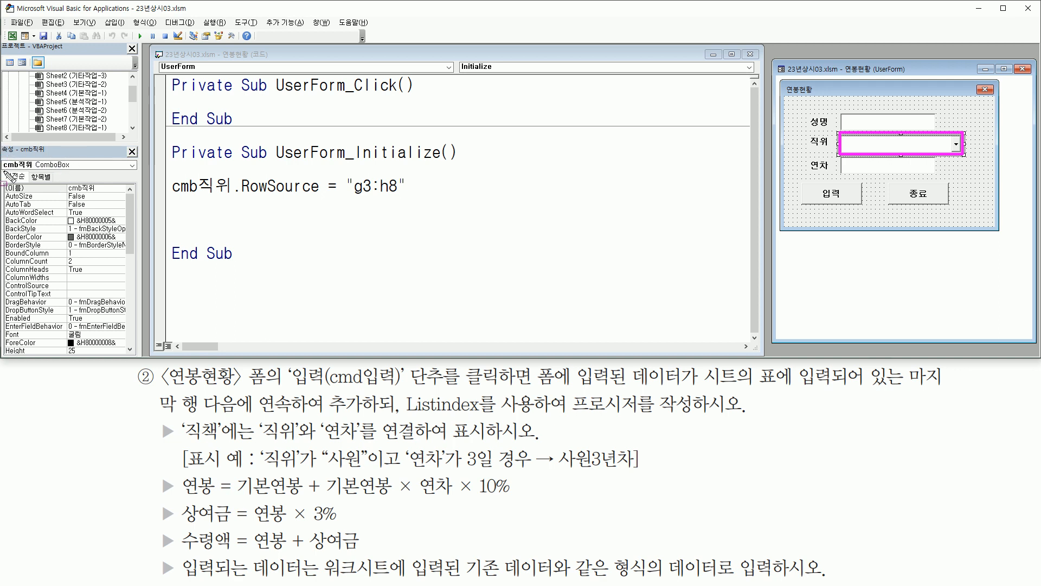
drag(4, 169, 33, 169)
mouse_move(6, 261)
mouse_down()
mouse_move(81, 261)
mouse_move(90, 247)
mouse_up()
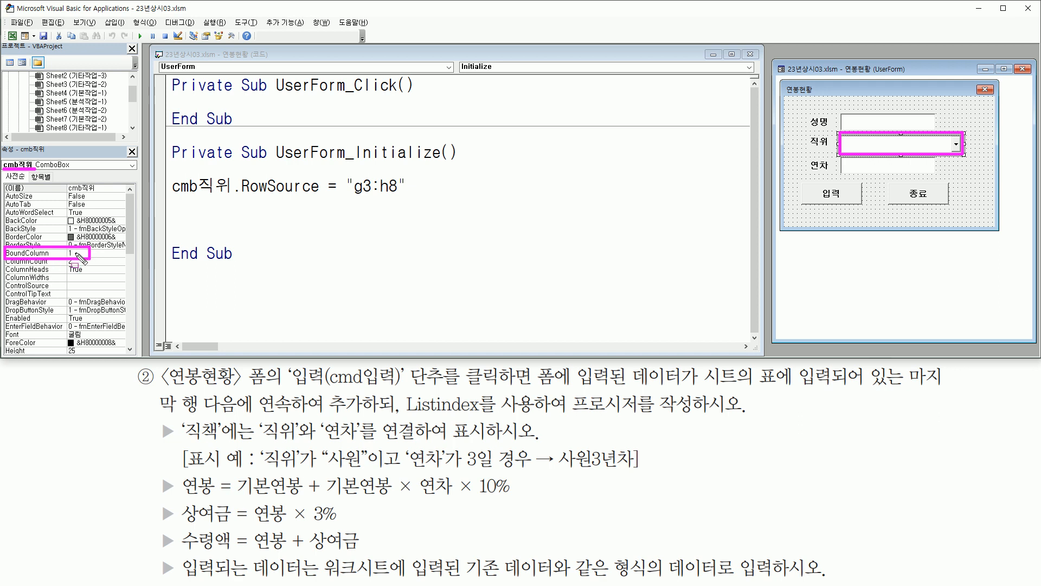
Switch to Excel, show the 연봉현황 form, place it to the right of 표2 and expand its 직위 list.
click(12, 37)
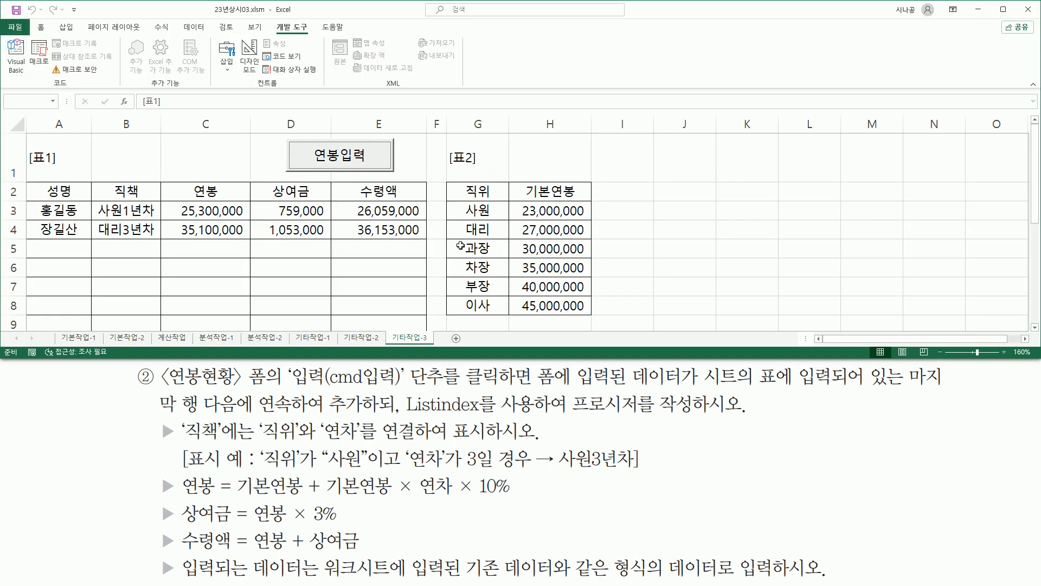
click(355, 159)
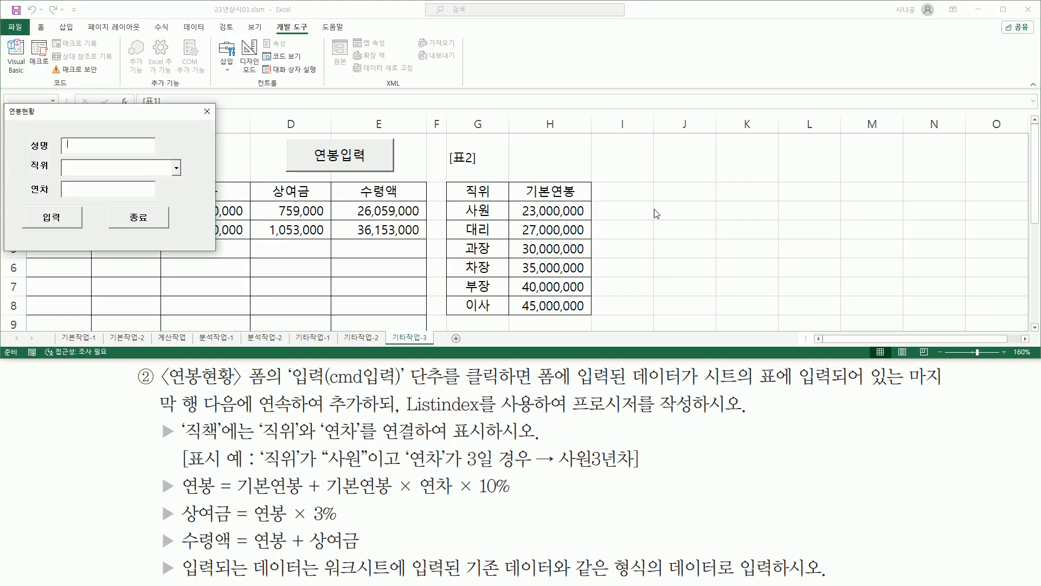
drag(171, 118, 821, 153)
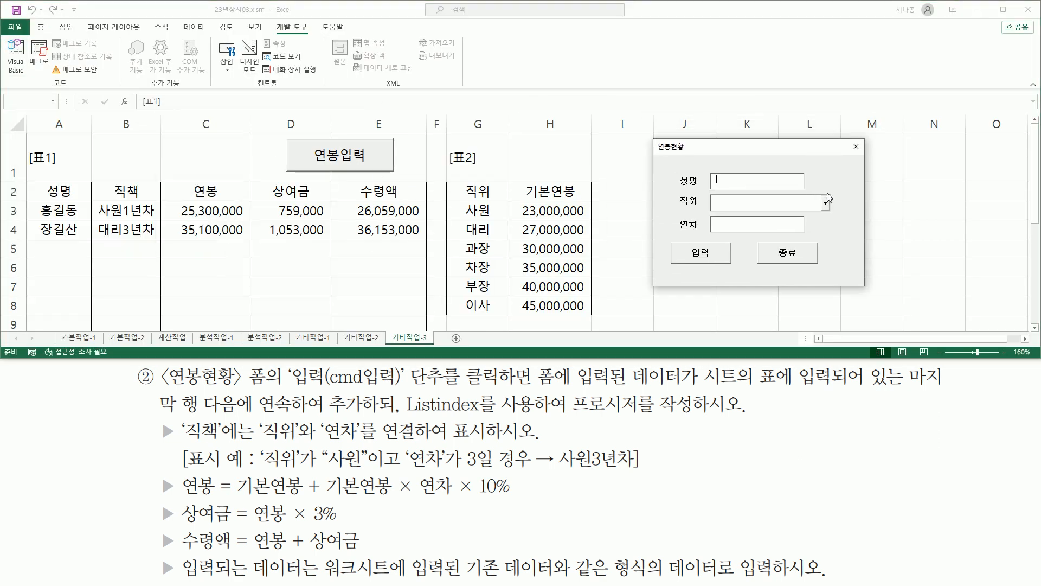
click(825, 202)
drag(714, 219, 744, 279)
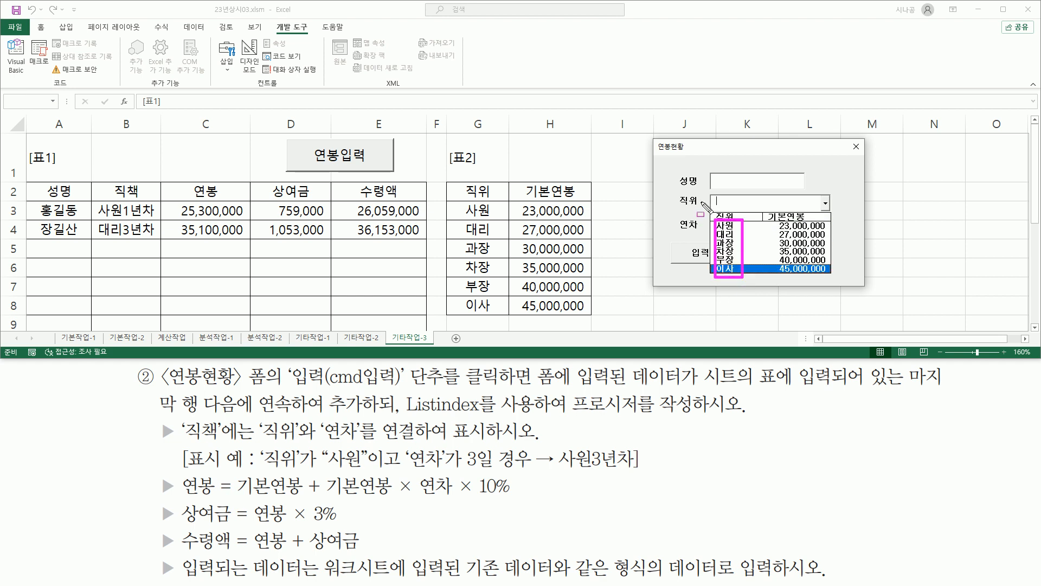
drag(708, 192, 835, 210)
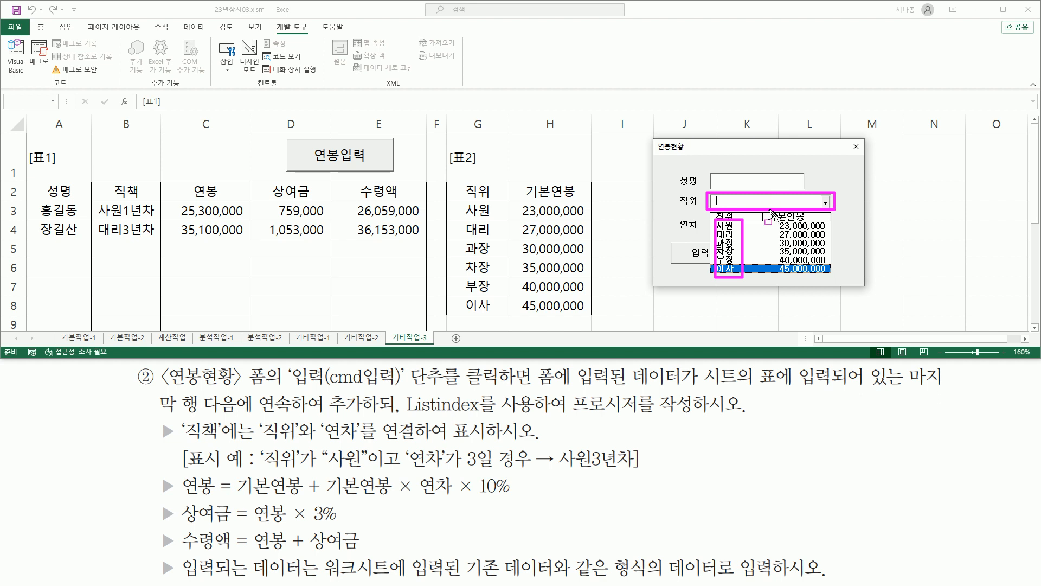
Locate the 기본연봉 values in H3:H8 of 표2, count column H's number starting from column A, and close the form.
mouse_move(180, 496)
mouse_down()
mouse_move(393, 497)
mouse_move(394, 472)
mouse_up()
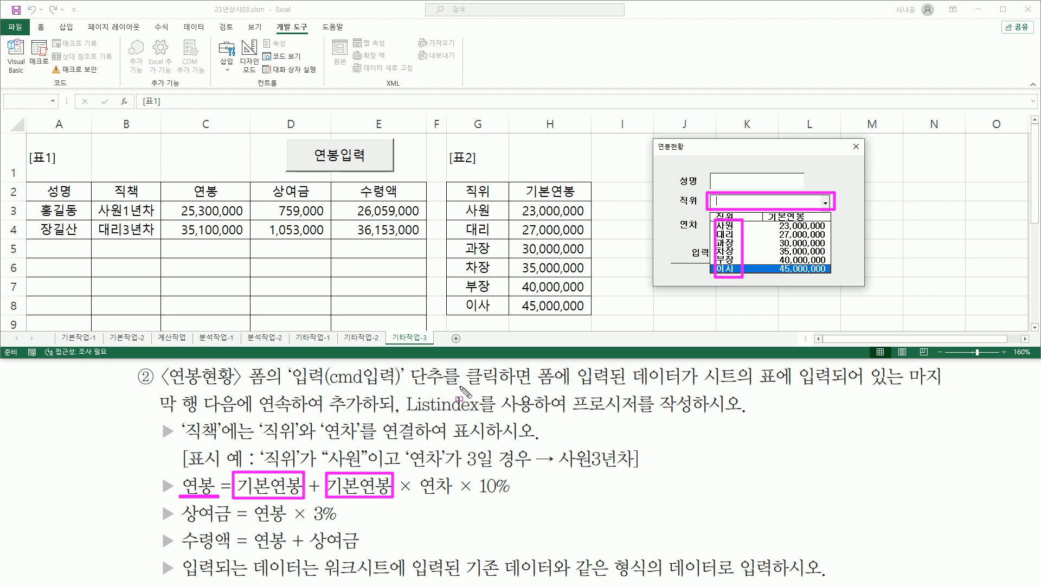
mouse_move(520, 202)
mouse_down()
mouse_move(553, 311)
mouse_move(587, 316)
mouse_up()
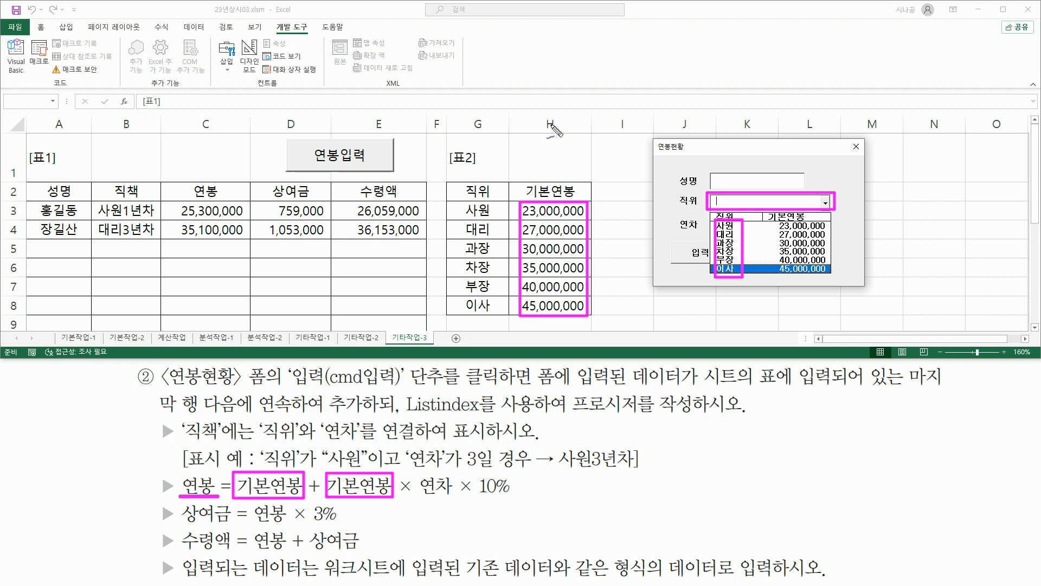
mouse_move(556, 116)
mouse_down()
mouse_move(544, 131)
mouse_move(558, 128)
mouse_up()
drag(548, 146, 556, 144)
drag(73, 124, 67, 139)
mouse_move(134, 127)
mouse_down()
mouse_move(133, 142)
mouse_move(158, 140)
mouse_up()
mouse_move(222, 126)
mouse_down()
mouse_move(233, 136)
mouse_move(221, 144)
mouse_up()
drag(314, 121, 321, 144)
mouse_move(398, 115)
mouse_down()
mouse_move(397, 132)
mouse_move(382, 139)
mouse_move(416, 114)
mouse_move(433, 143)
mouse_up()
drag(489, 126, 485, 155)
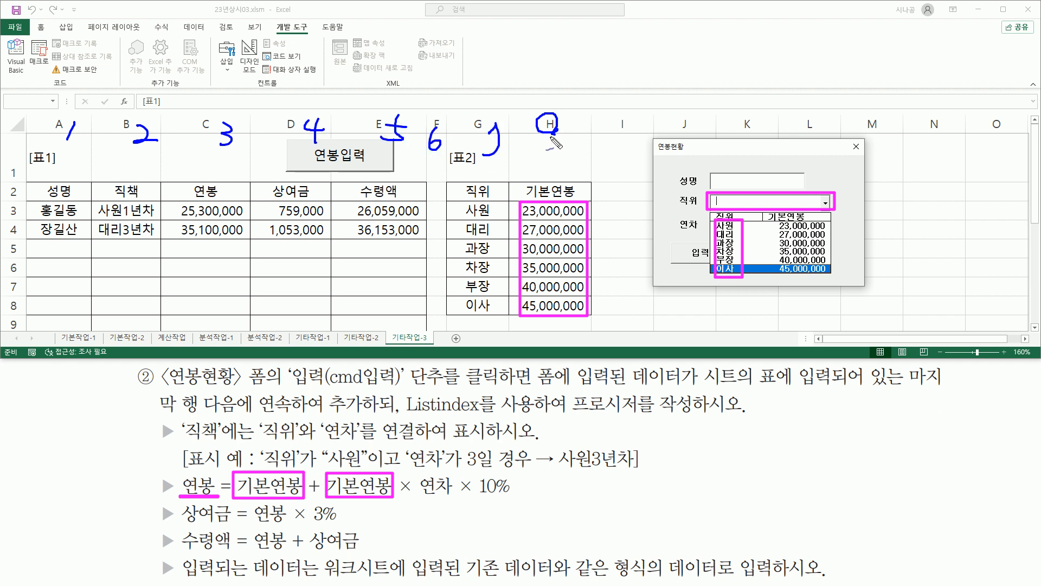
mouse_move(566, 145)
mouse_down()
mouse_move(580, 133)
mouse_move(569, 158)
mouse_move(586, 160)
mouse_up()
mouse_move(566, 167)
mouse_down()
mouse_move(588, 162)
mouse_move(575, 129)
mouse_move(588, 173)
mouse_move(574, 170)
mouse_up()
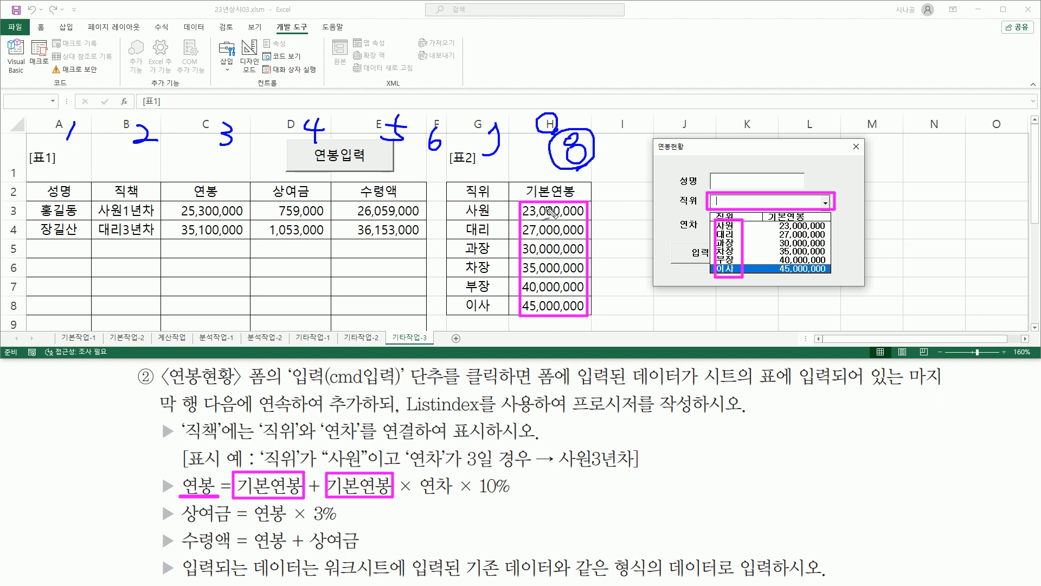
drag(559, 207, 535, 267)
mouse_move(583, 230)
mouse_down()
mouse_move(550, 280)
mouse_move(549, 315)
mouse_up()
drag(586, 283, 552, 319)
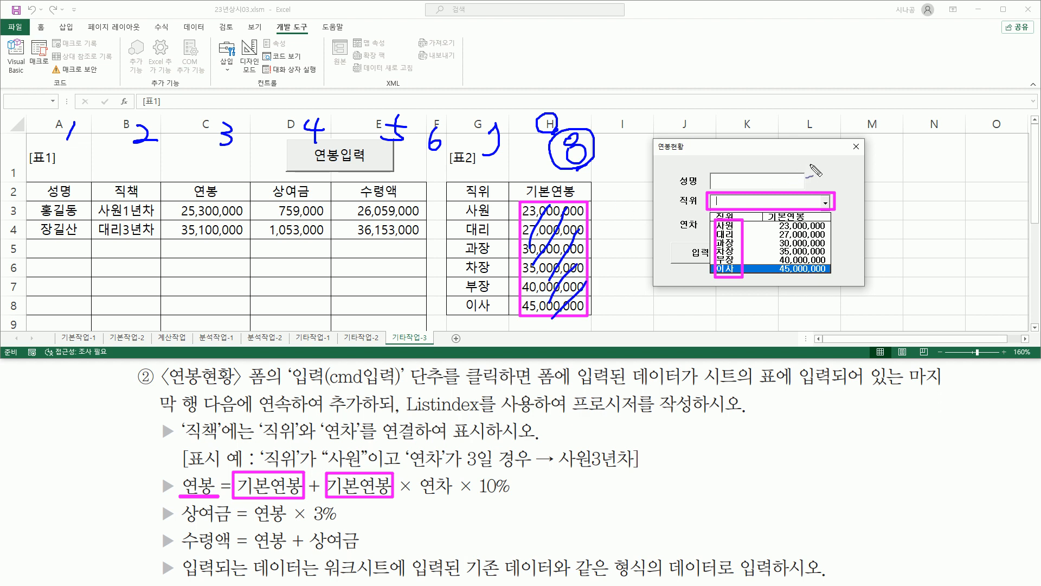
key(Escape)
click(857, 147)
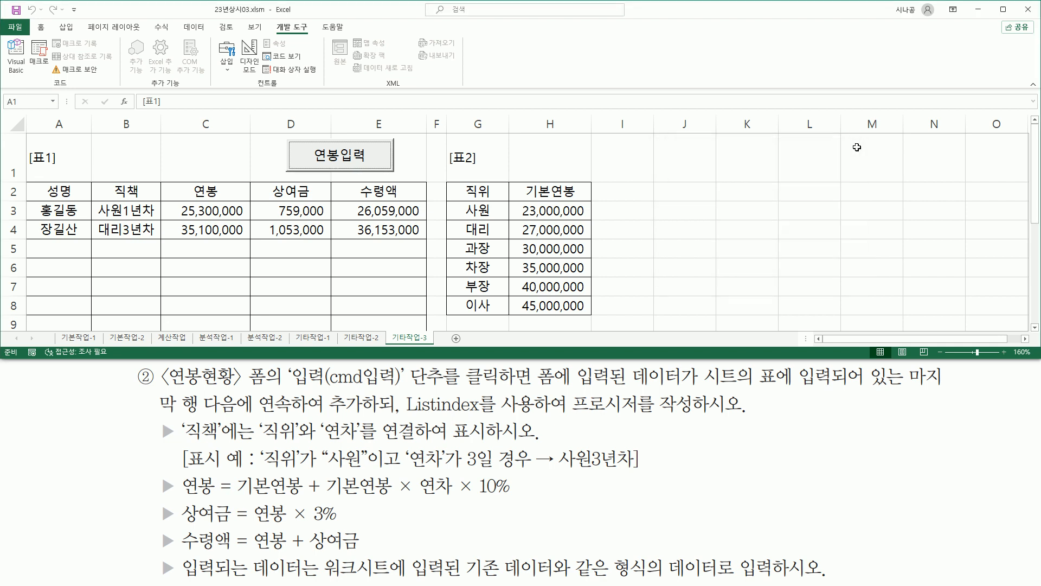
Return to the Visual Basic editor and create the Click event procedure for the form's 입력 button (cmd입력).
drag(5, 37, 30, 83)
key(Escape)
click(16, 54)
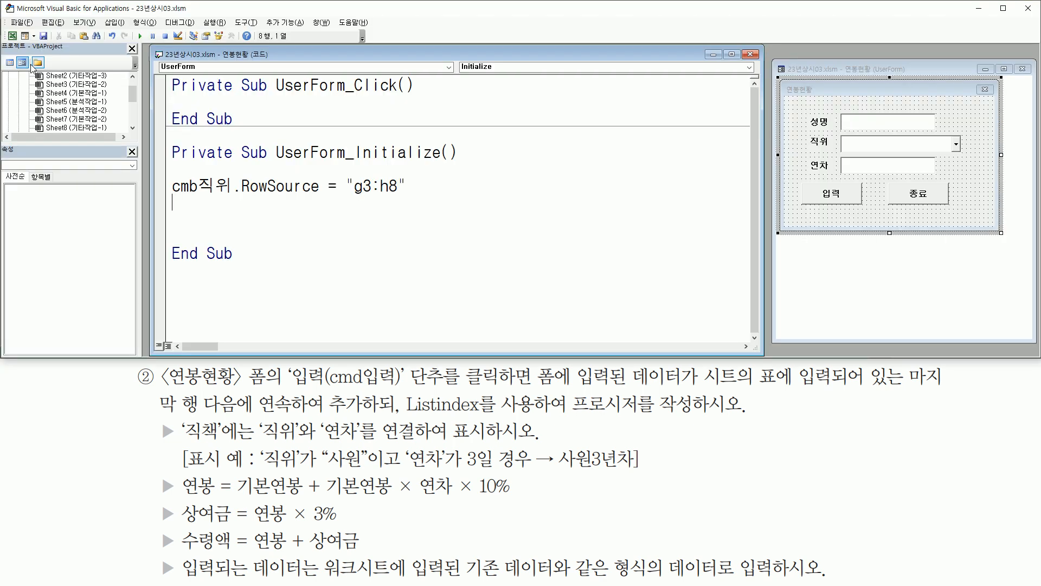
key(ctrl+2)
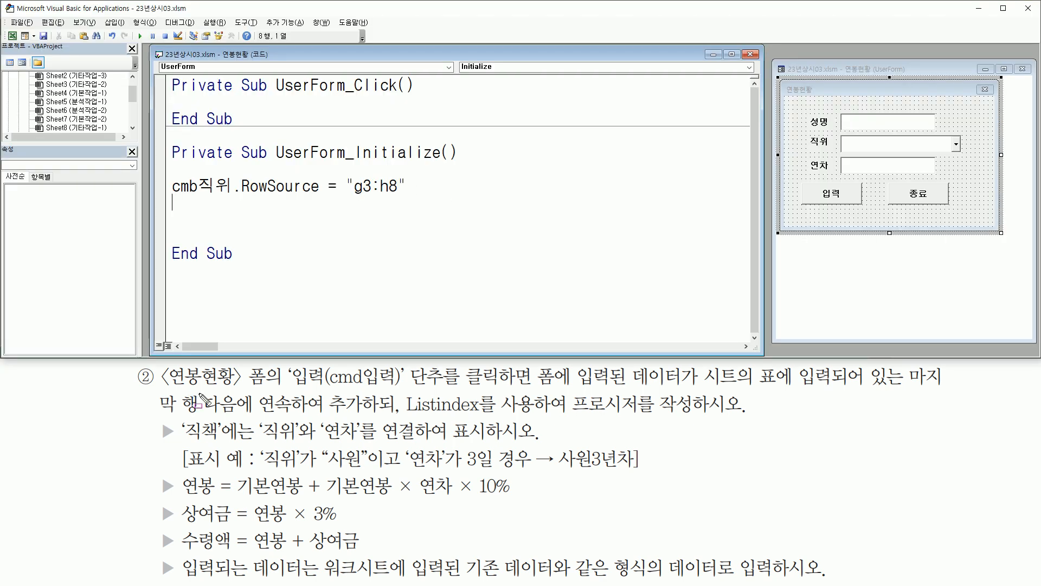
mouse_move(292, 388)
mouse_down()
mouse_move(480, 380)
mouse_move(532, 389)
mouse_up()
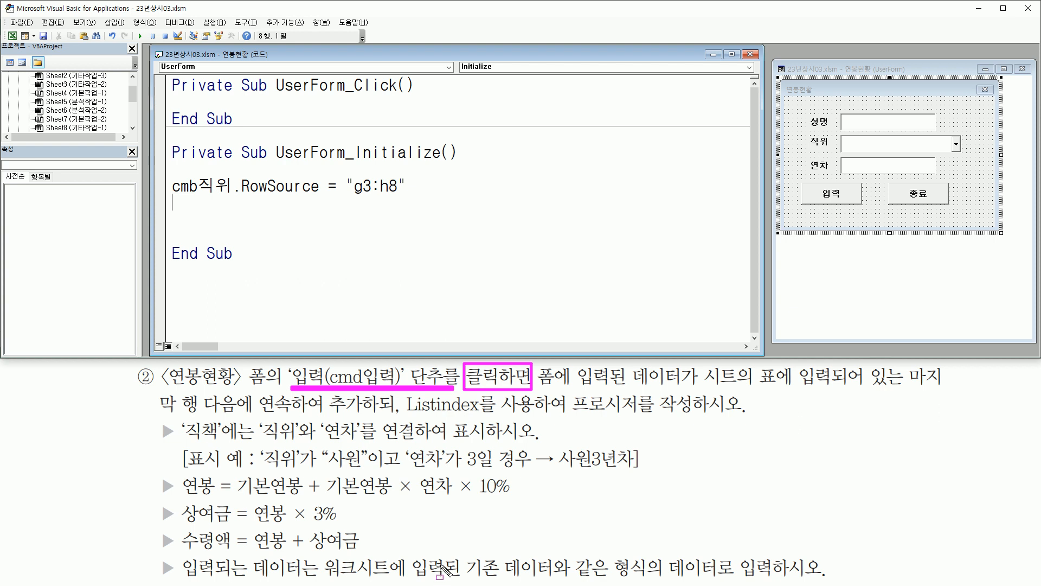
drag(781, 83, 990, 238)
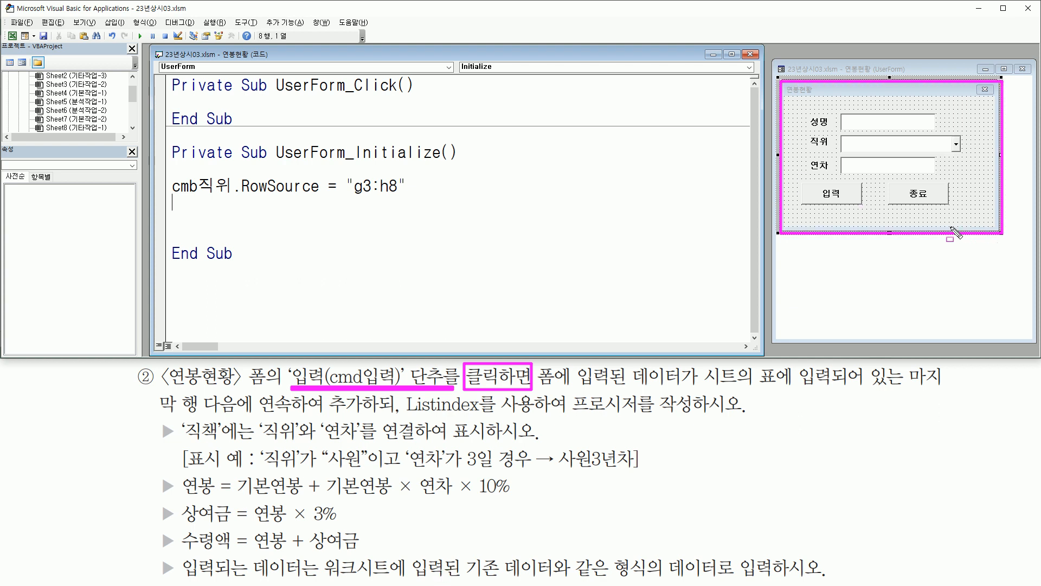
drag(803, 185, 862, 203)
key(Escape)
click(846, 195)
click(847, 196)
double_click(847, 194)
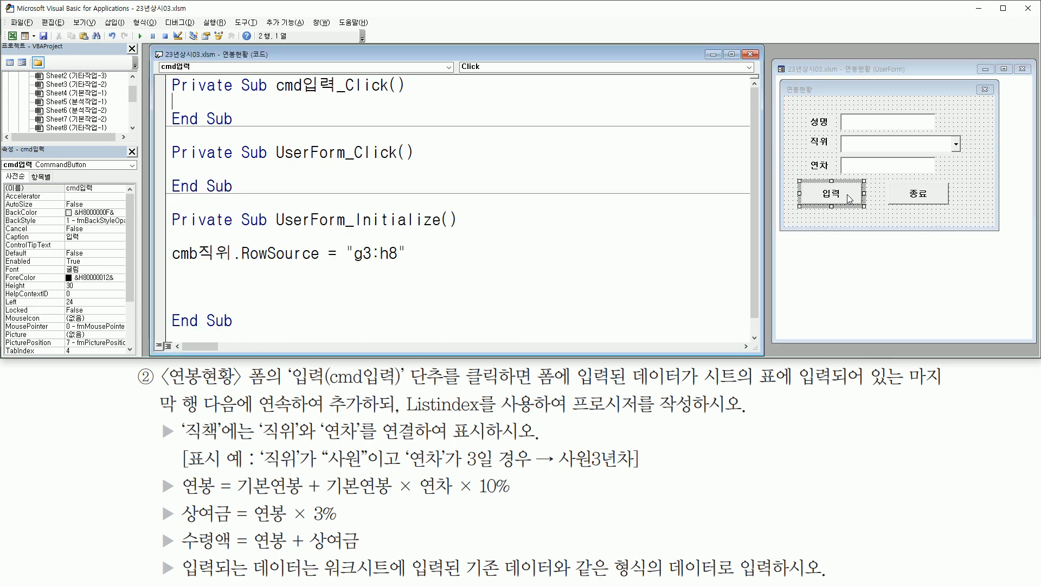
key(ctrl+2)
drag(272, 97, 399, 96)
mouse_move(271, 71)
mouse_down()
mouse_move(284, 88)
mouse_move(337, 97)
mouse_up()
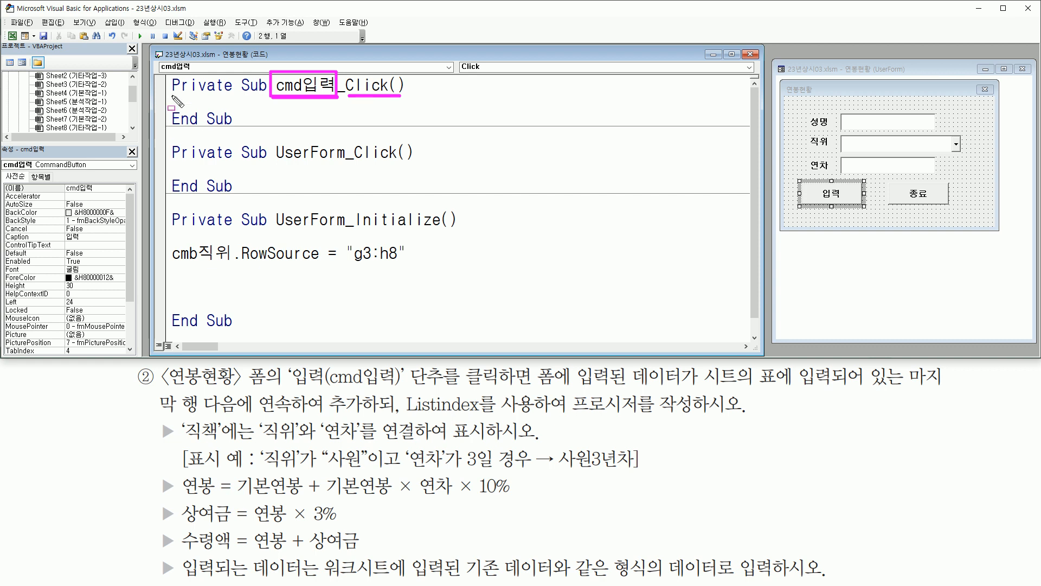
drag(172, 95, 253, 111)
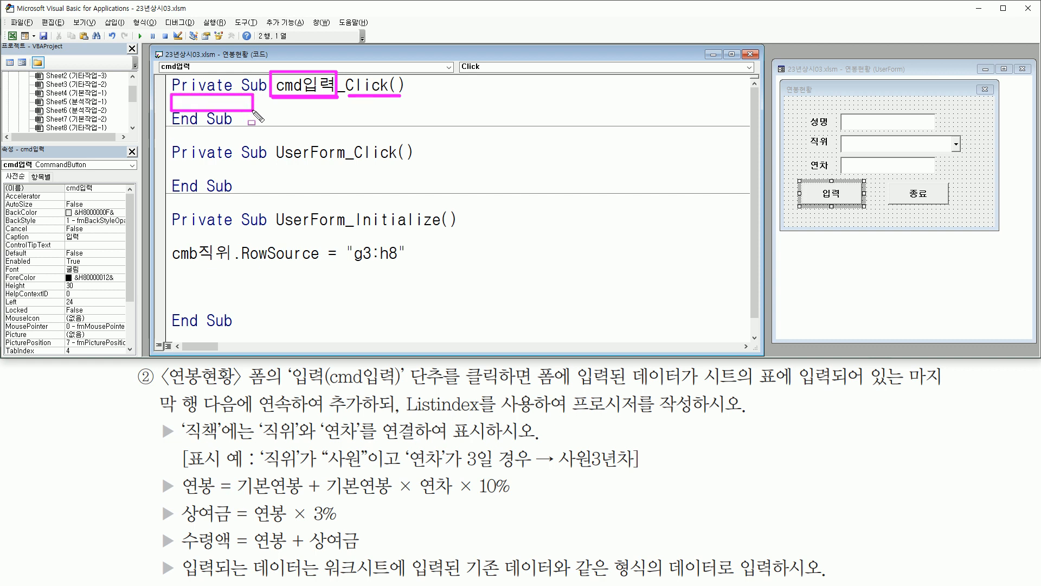
Make room in cmd입력_Click and add the line 입력행 = [a1].Row + [a1].CurrentRegion.Rows.Count.
key(Return)
key(Return)
key(Return)
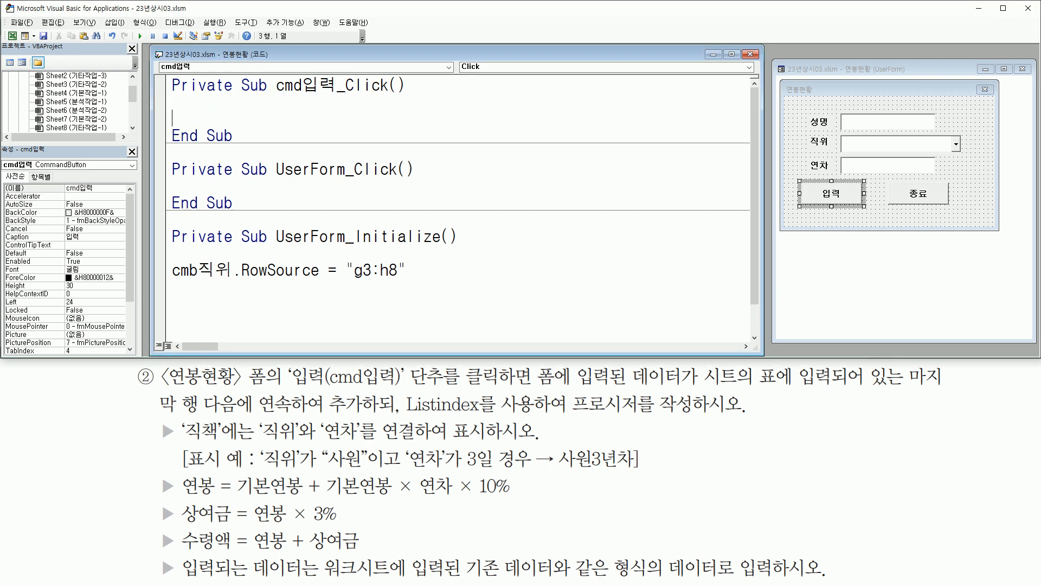
key(Return)
key(Return)
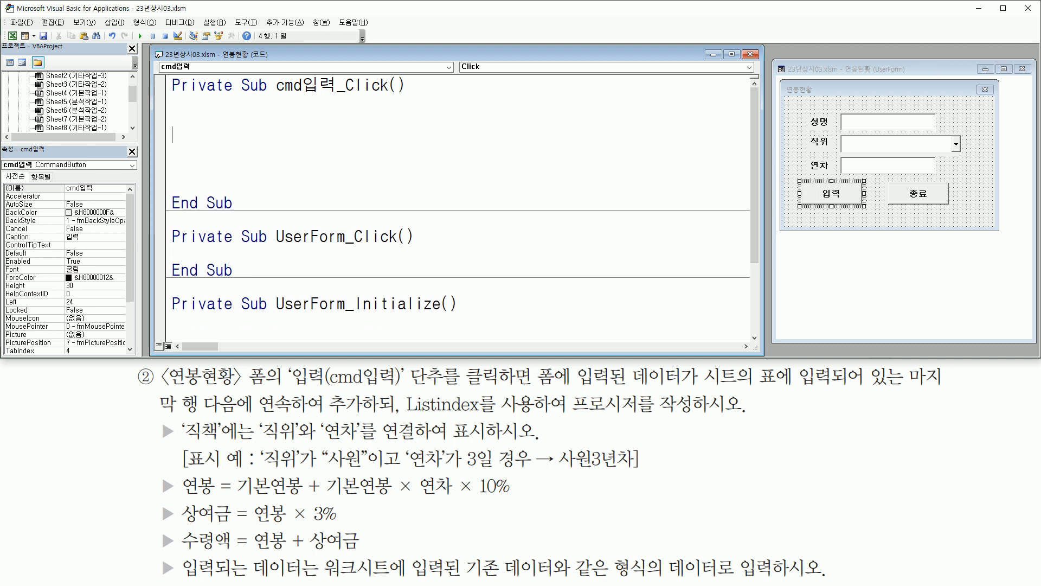
text(dlq)
key(BackSpace)
key(BackSpace)
key(BackSpace)
key(Hangul)
text(입ㄹ)
text(행 )
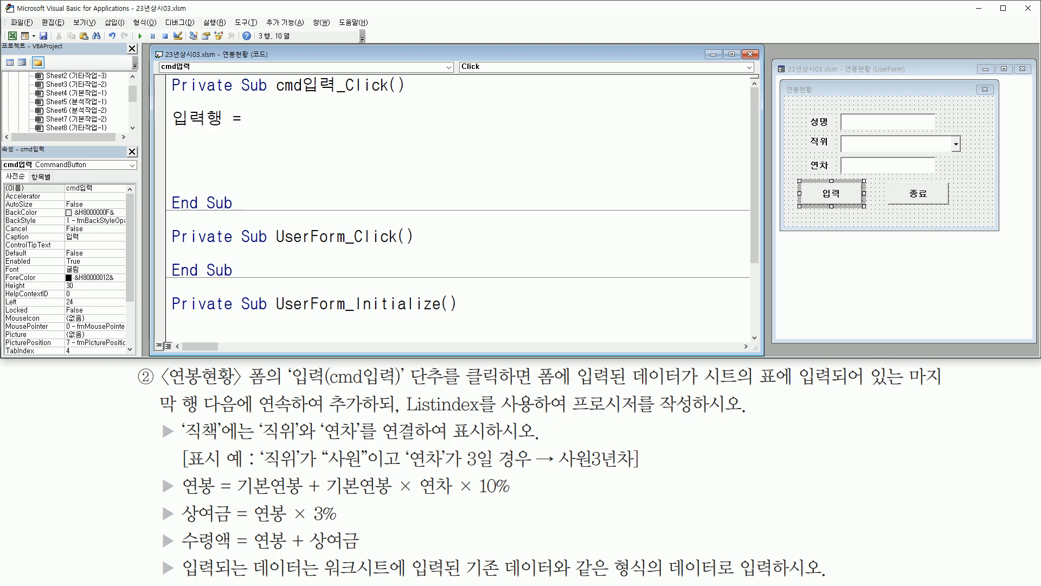
text(= [a1].row + [a)
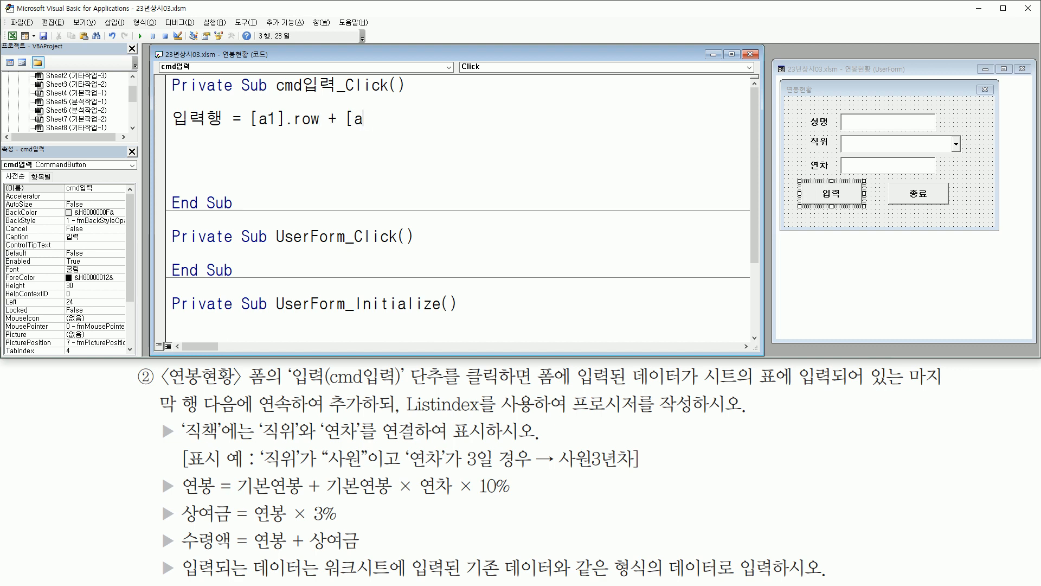
text(1].currentregion)
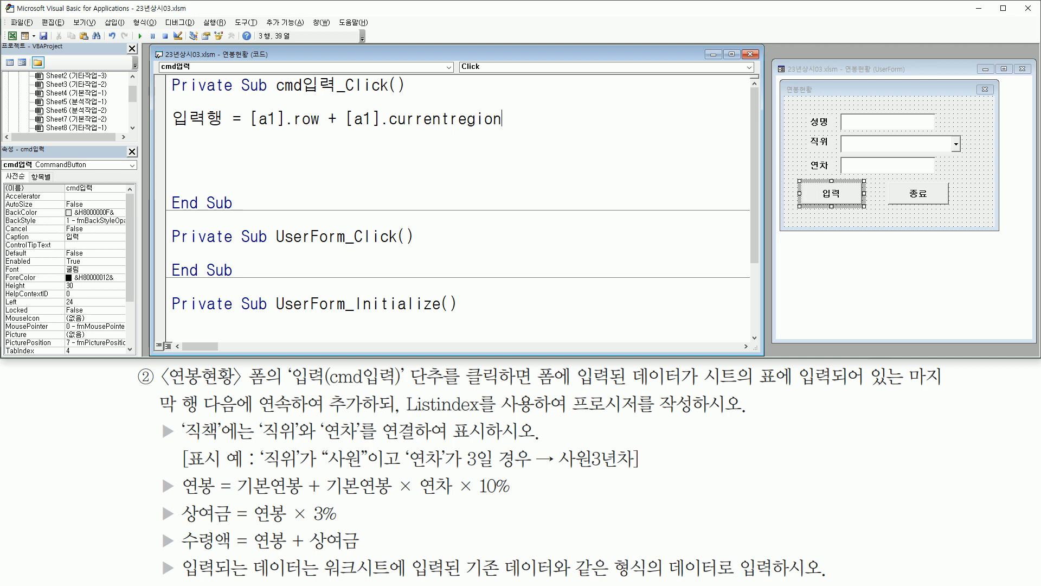
text(ows.count)
key(Return)
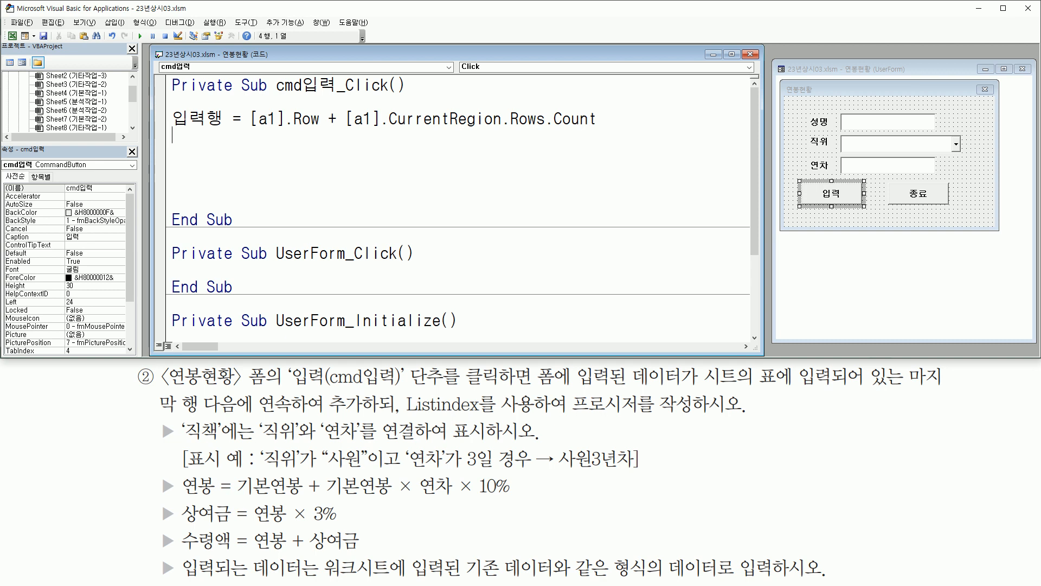
Select the text box beside 성명 on the 연봉현황 form and check its control name.
drag(842, 112, 935, 130)
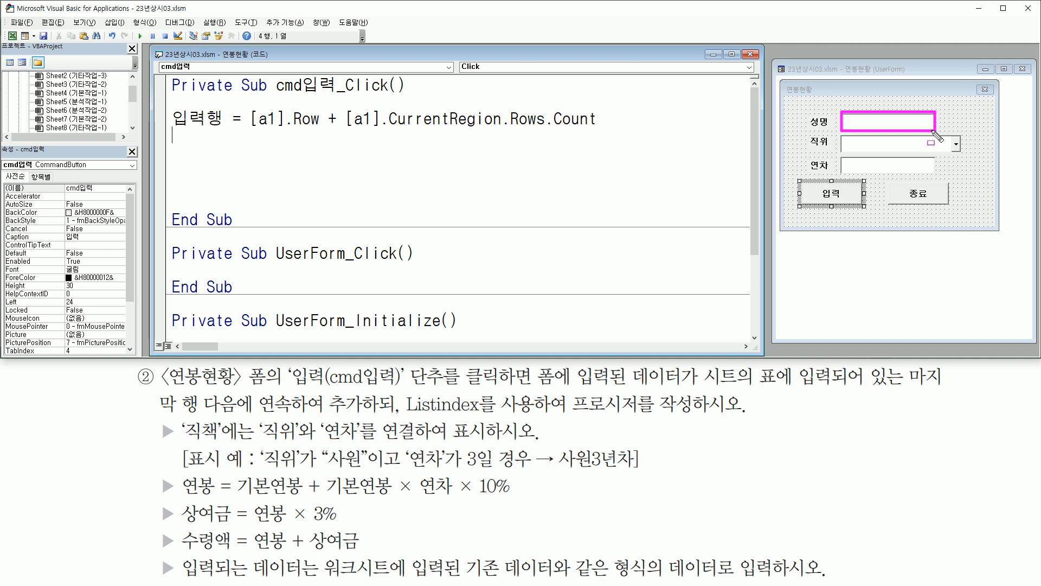
key(Escape)
click(898, 119)
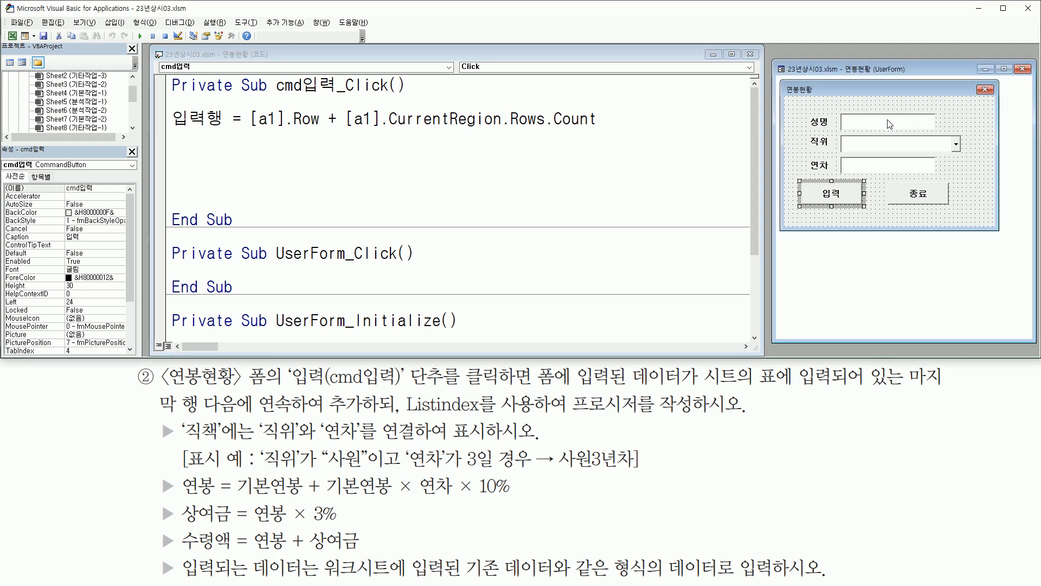
click(889, 121)
drag(841, 107, 938, 134)
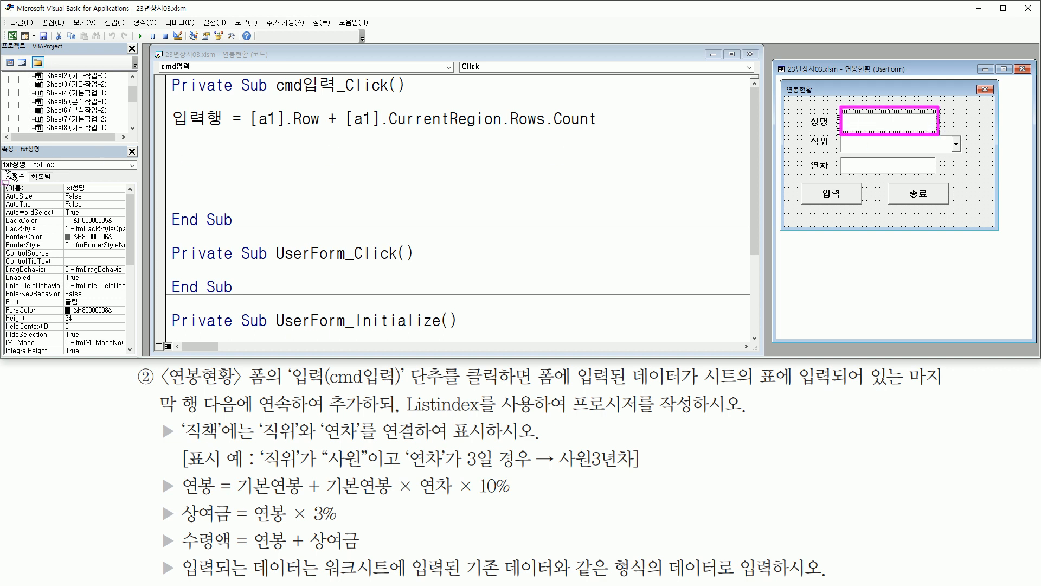
drag(5, 170, 28, 170)
key(Escape)
Add the line Cells(입력행, 1) = txt성명.Value below the 입력행 assignment in cmd입력_Click.
click(230, 152)
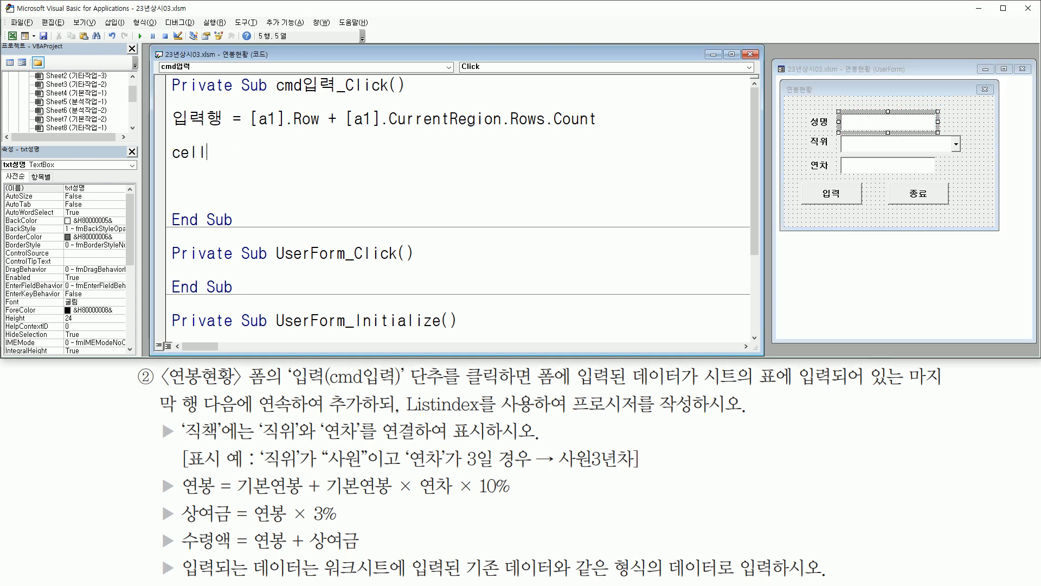
text(cells()
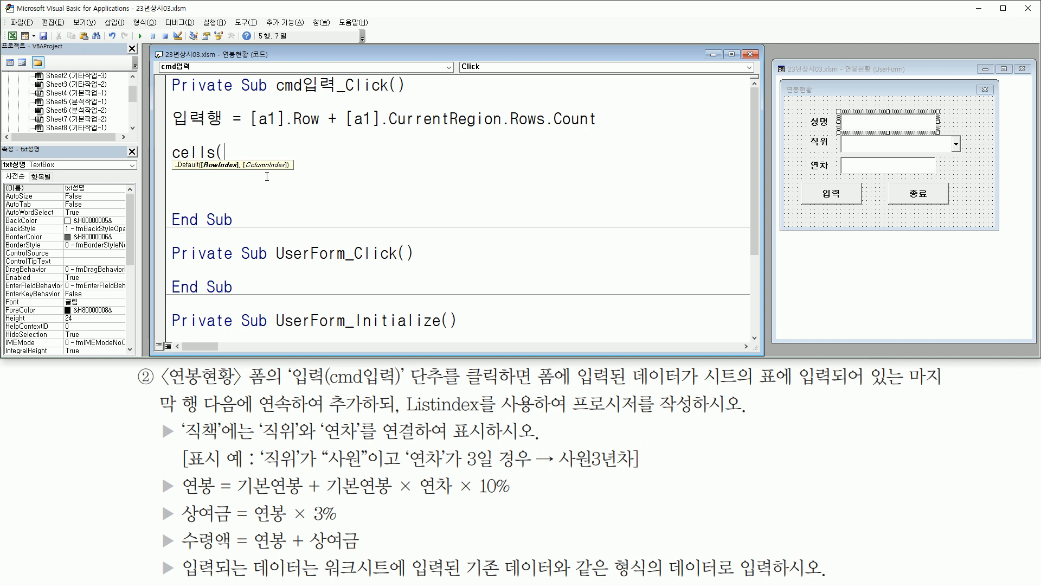
text(입ㄹ)
text(행)
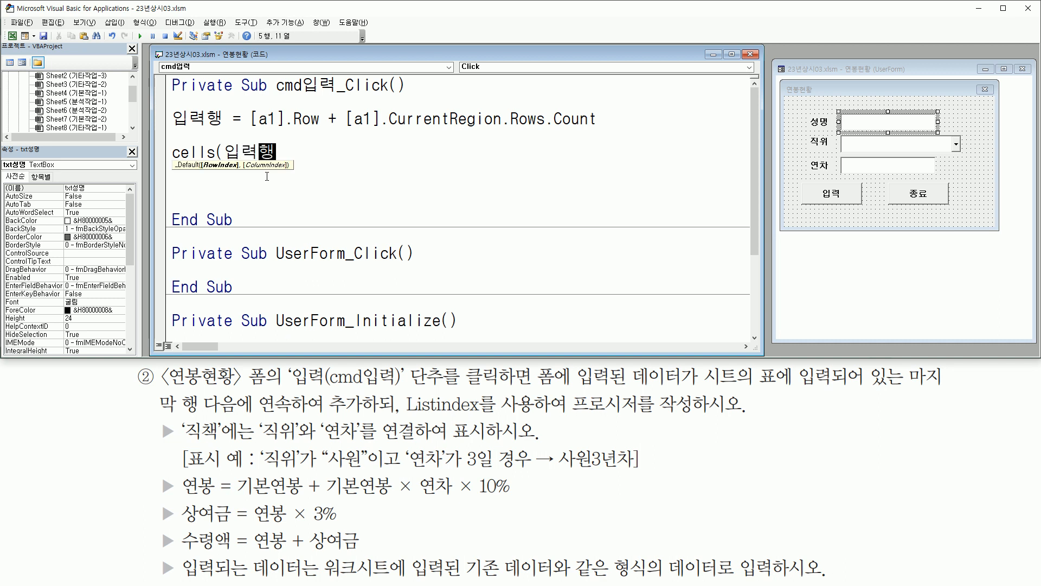
text(,1)
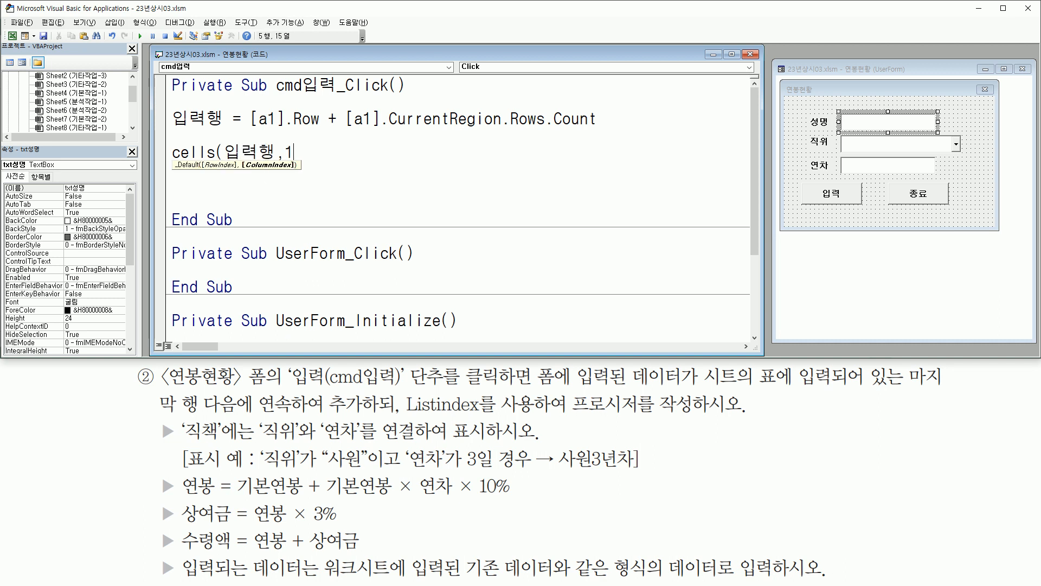
text() =)
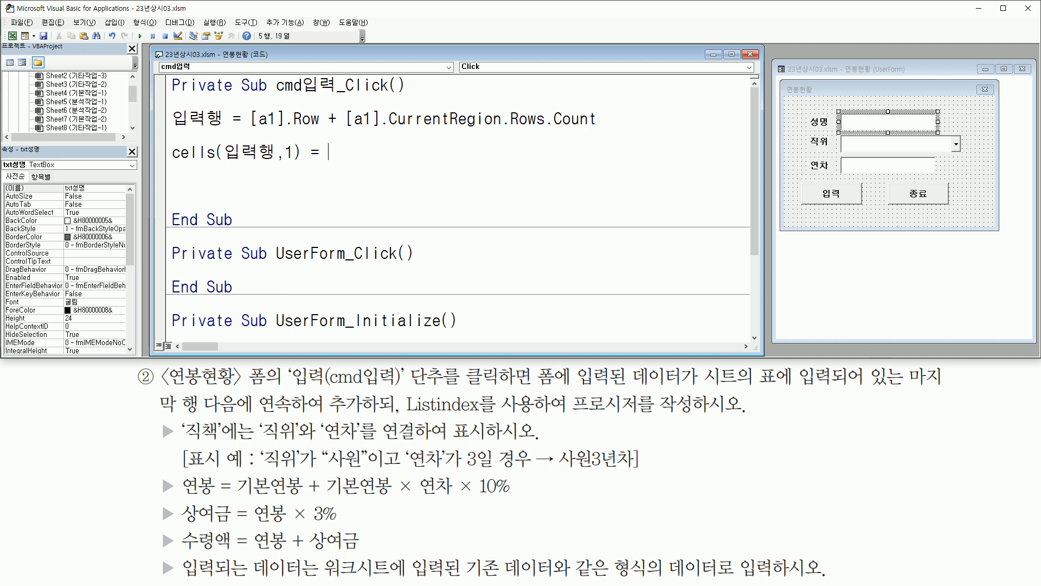
text( txt성명.val)
key(Tab)
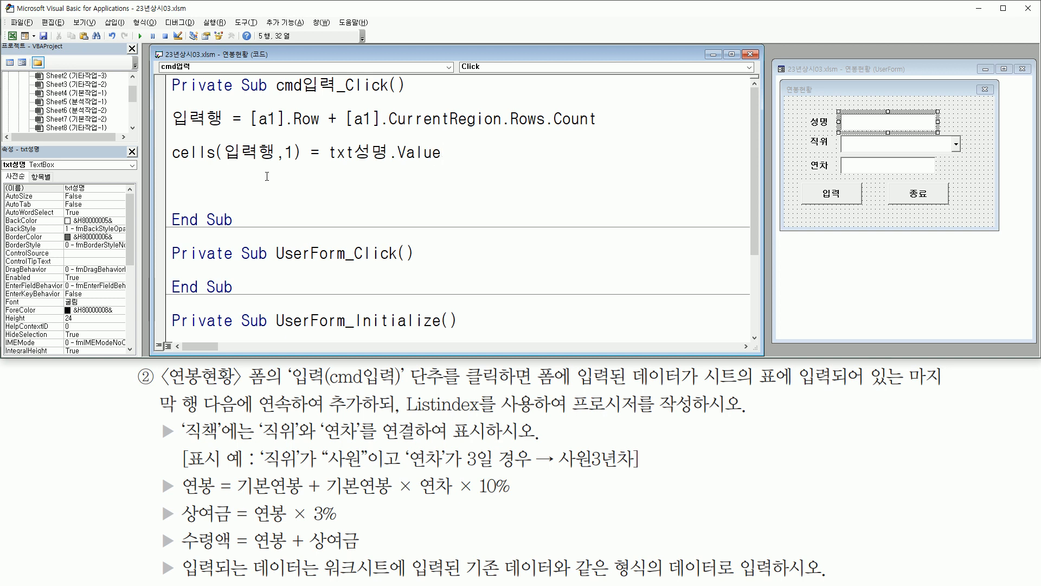
key(Return)
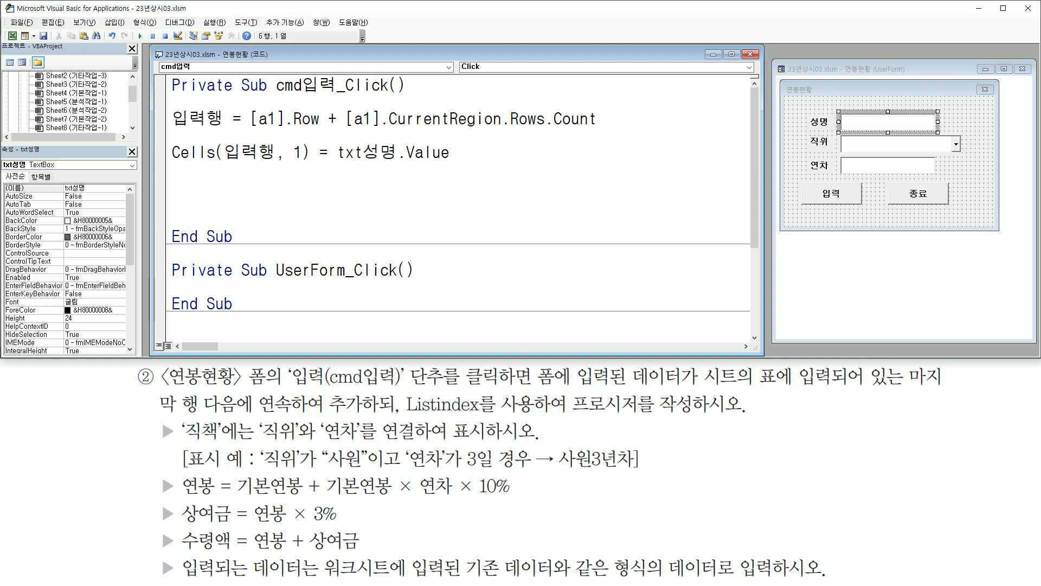
Copy the line Cells(입력행, 1) = txt성명.Value and paste four duplicates of it directly below in cmd입력_Click.
key(shift+End)
key(ctrl+c)
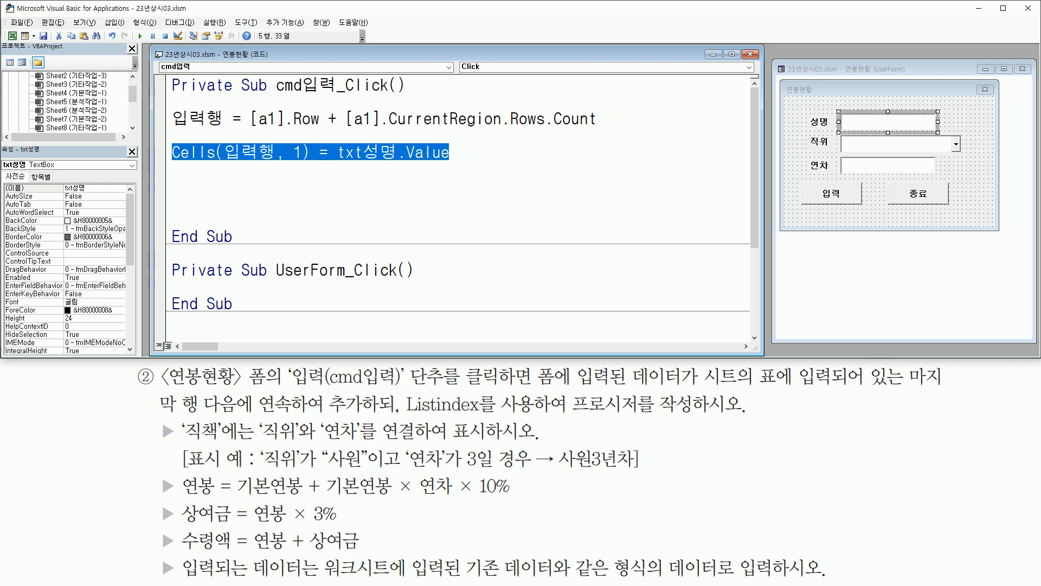
click(205, 181)
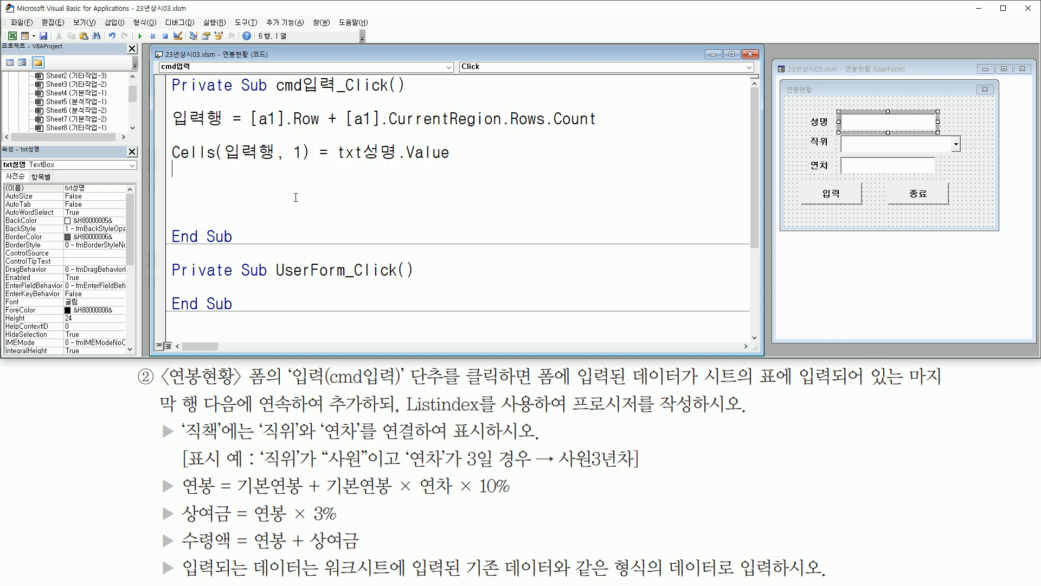
key(ctrl+v)
key(Return)
key(ctrl+v)
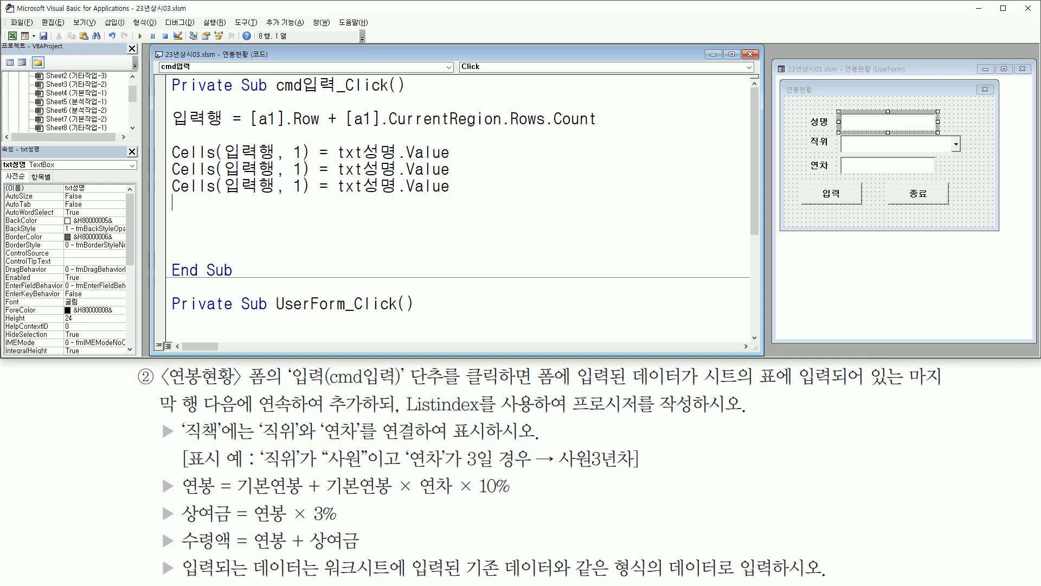
key(Return)
key(ctrl+v)
key(Return)
key(ctrl+v)
key(Return)
key(Up)
key(Up)
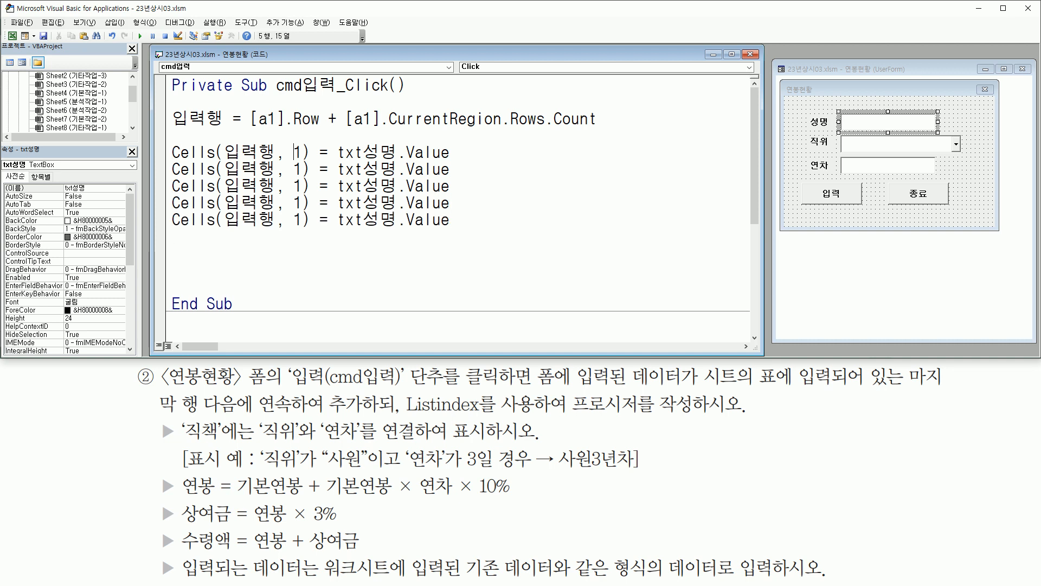
Renumber the column index in the four duplicated Cells(입력행, 1) lines to 2, 3, 4 and 5.
key(BackSpace)
text(2)
key(Down)
key(BackSpace)
text(3)
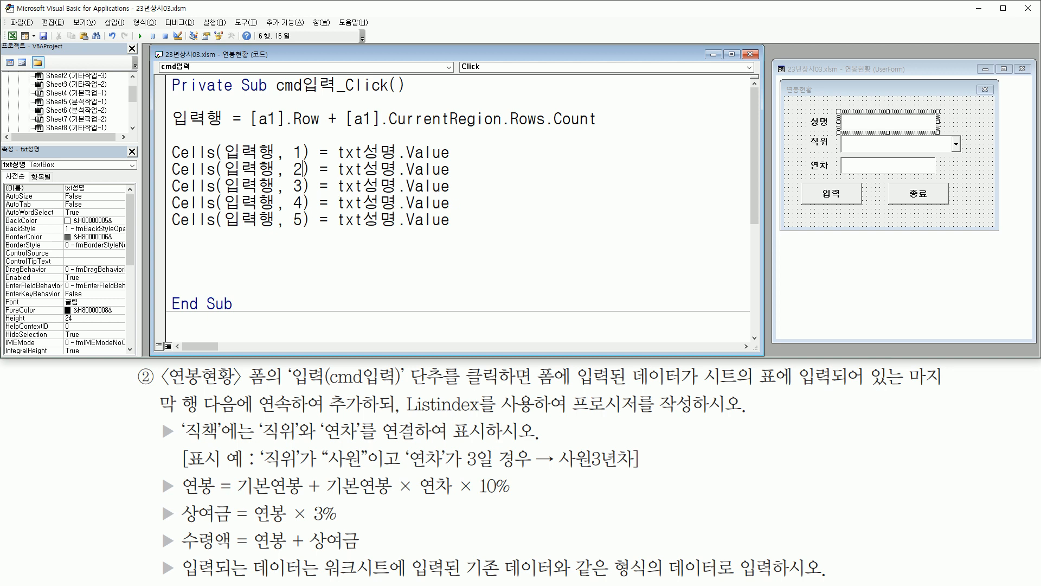
Check the 직책 column of 표1 on the Excel worksheet and return to the column 2 line in cmd입력_Click.
click(12, 36)
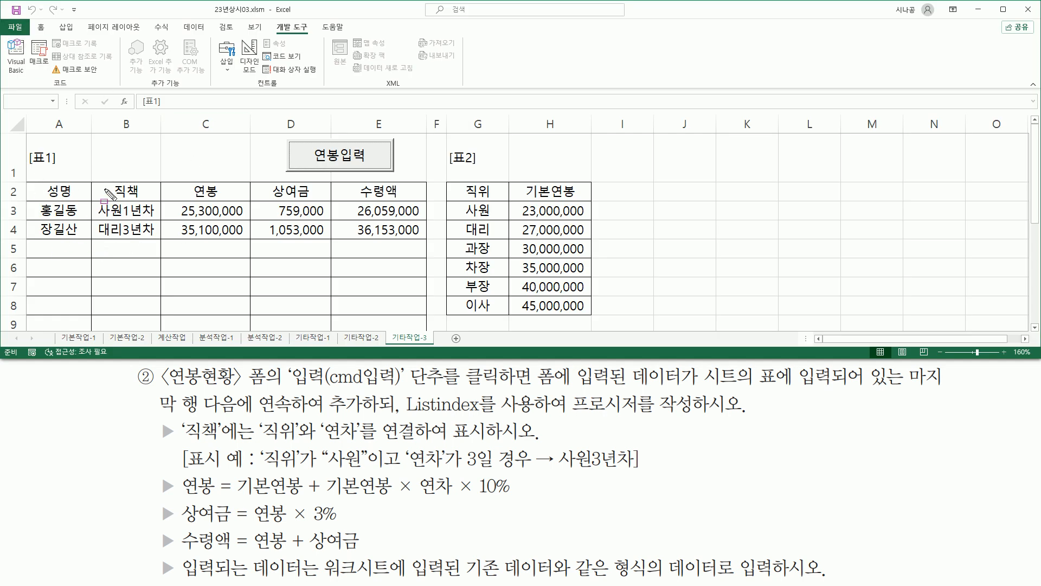
drag(104, 183, 155, 200)
key(Escape)
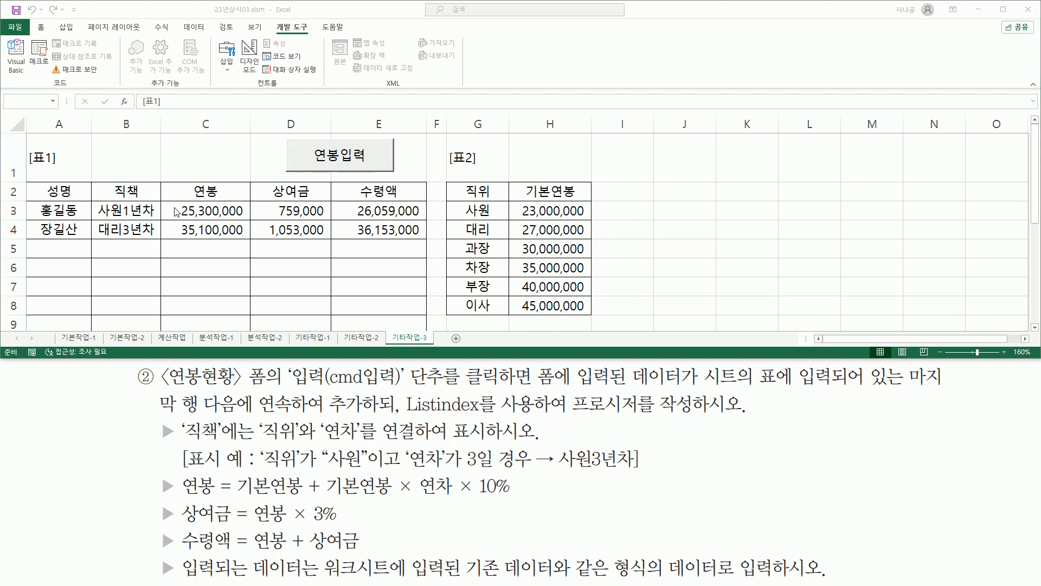
click(6, 50)
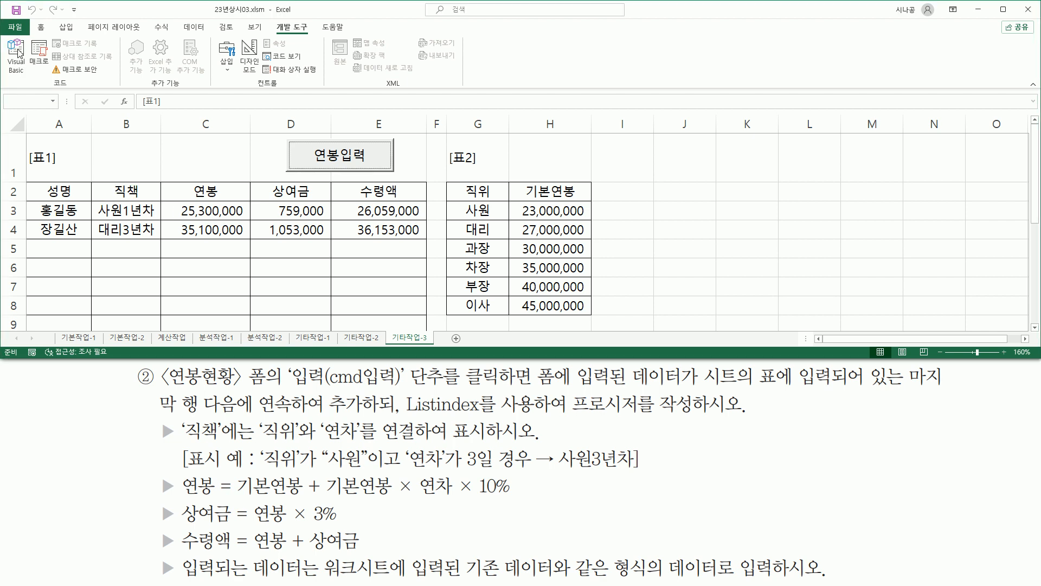
double_click(297, 169)
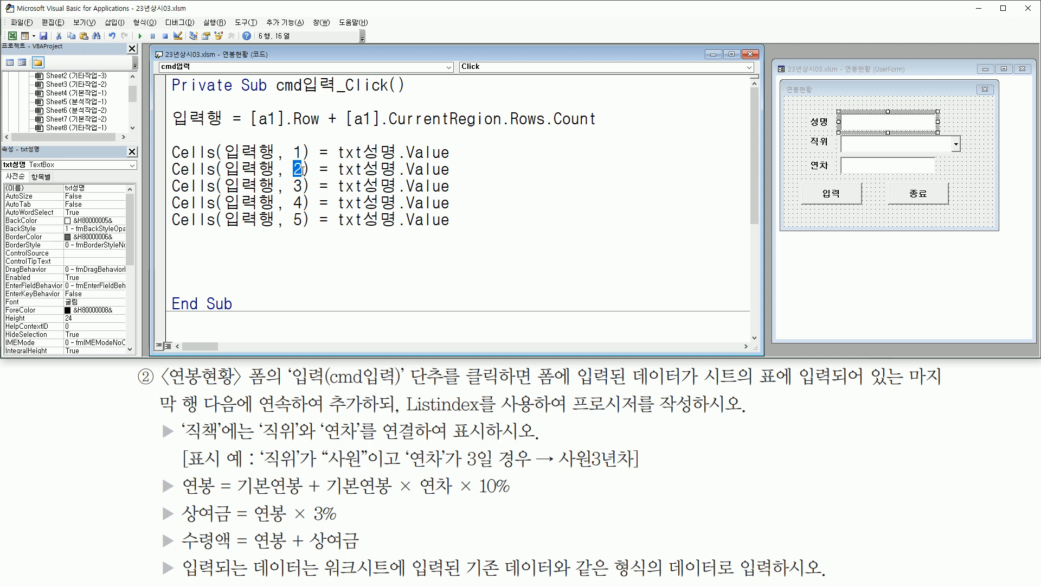
mouse_move(156, 417)
mouse_down()
mouse_move(346, 483)
mouse_move(673, 479)
mouse_up()
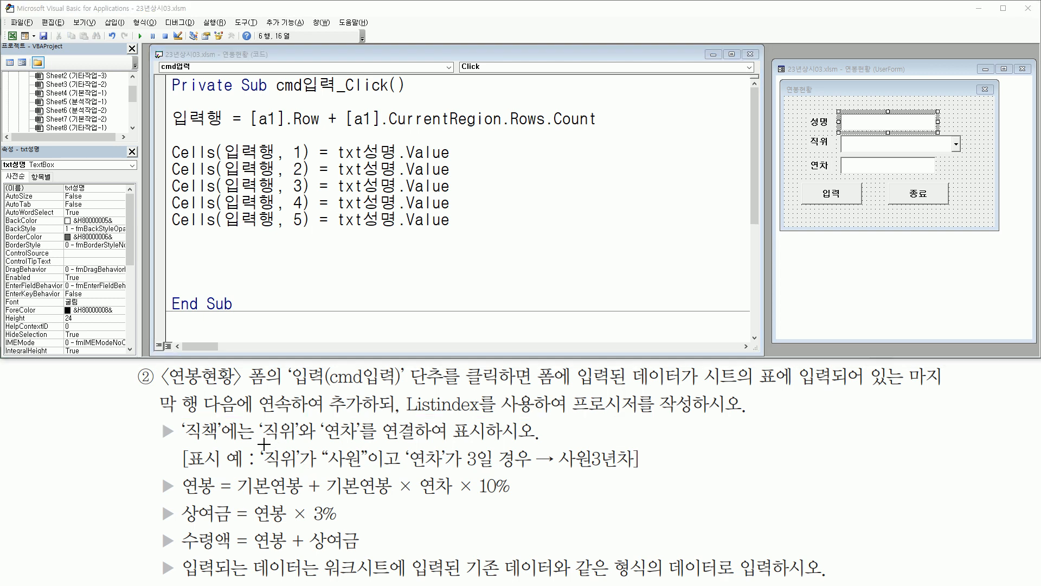
drag(261, 441, 495, 439)
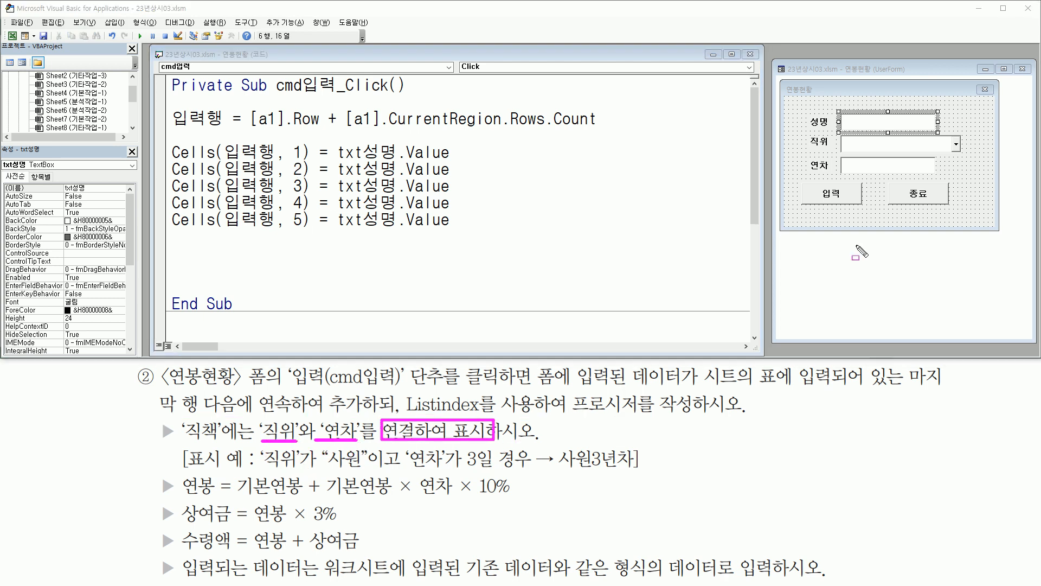
key(Escape)
Check the control names of the 직위 combo box and the 연차 text box on the 연봉현황 form.
click(854, 147)
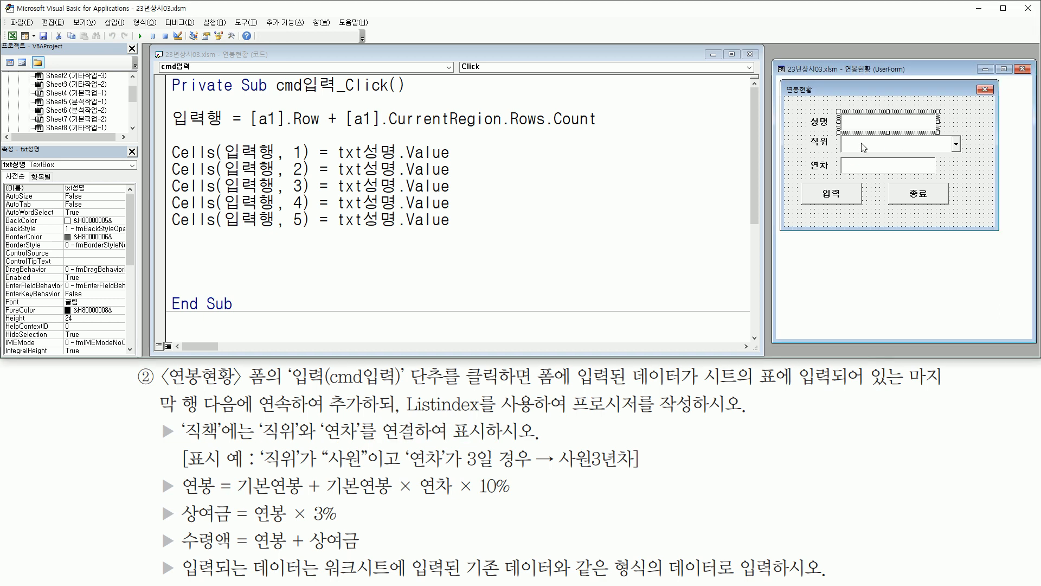
click(862, 147)
drag(842, 133, 962, 155)
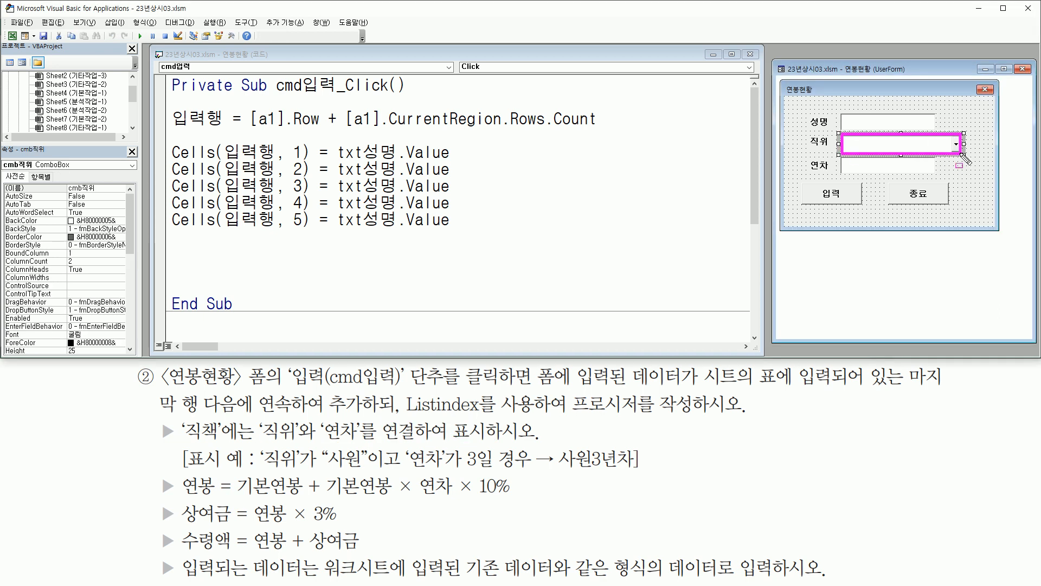
drag(4, 171, 30, 169)
key(Escape)
click(858, 170)
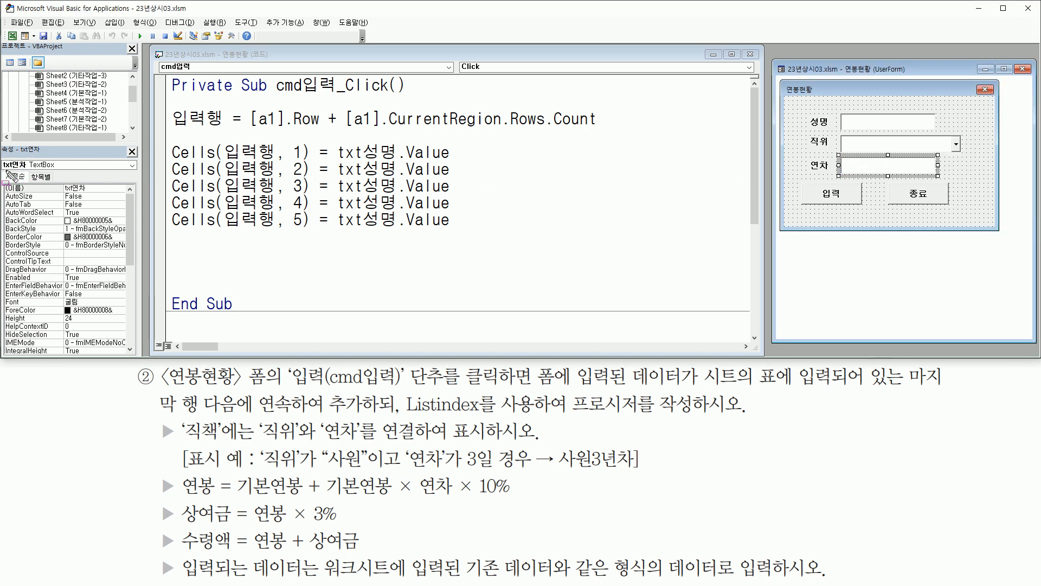
drag(4, 170, 25, 170)
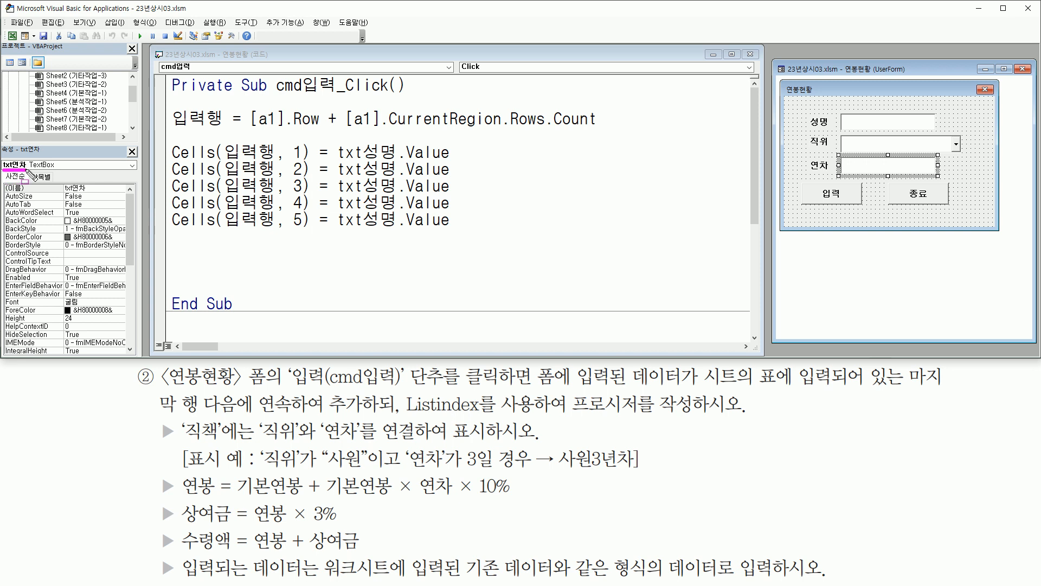
drag(324, 465, 364, 466)
drag(465, 467, 477, 468)
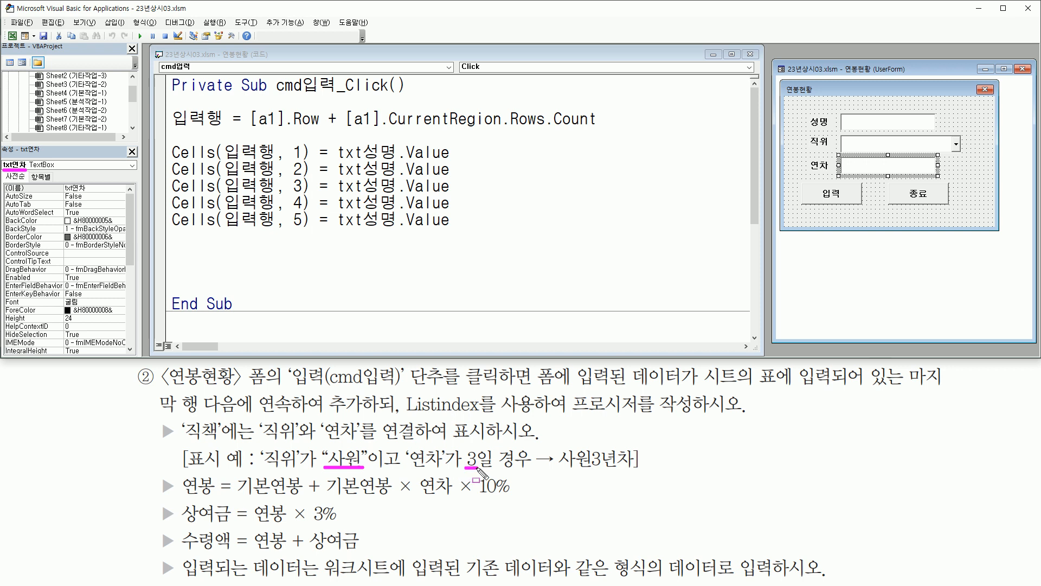
drag(559, 470, 591, 470)
mouse_move(593, 446)
mouse_down()
mouse_move(601, 474)
mouse_move(634, 470)
mouse_up()
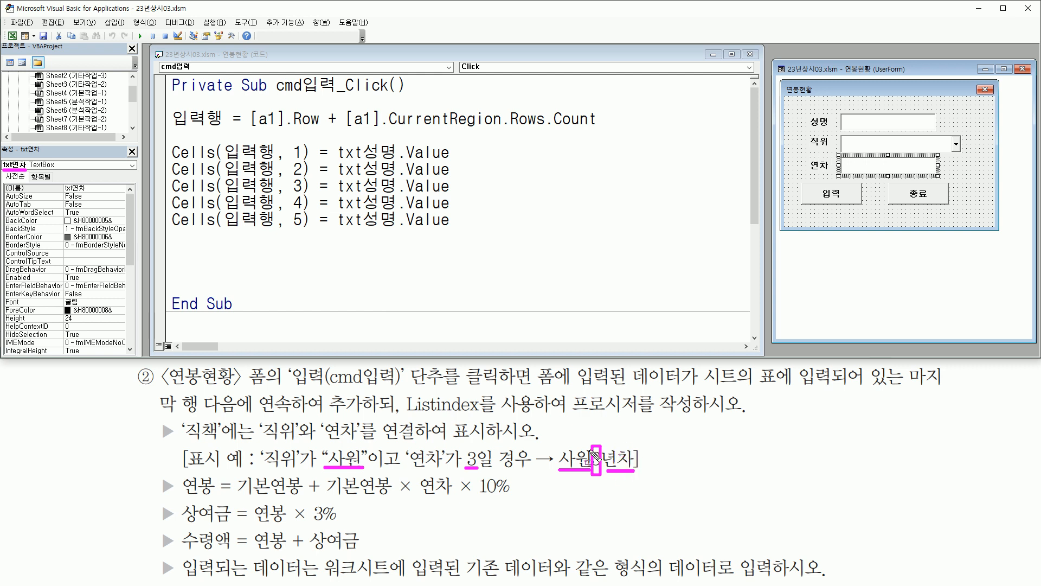
key(Escape)
Replace the value assigned to Cells(입력행, 2) with cmb직위.Value.
click(340, 170)
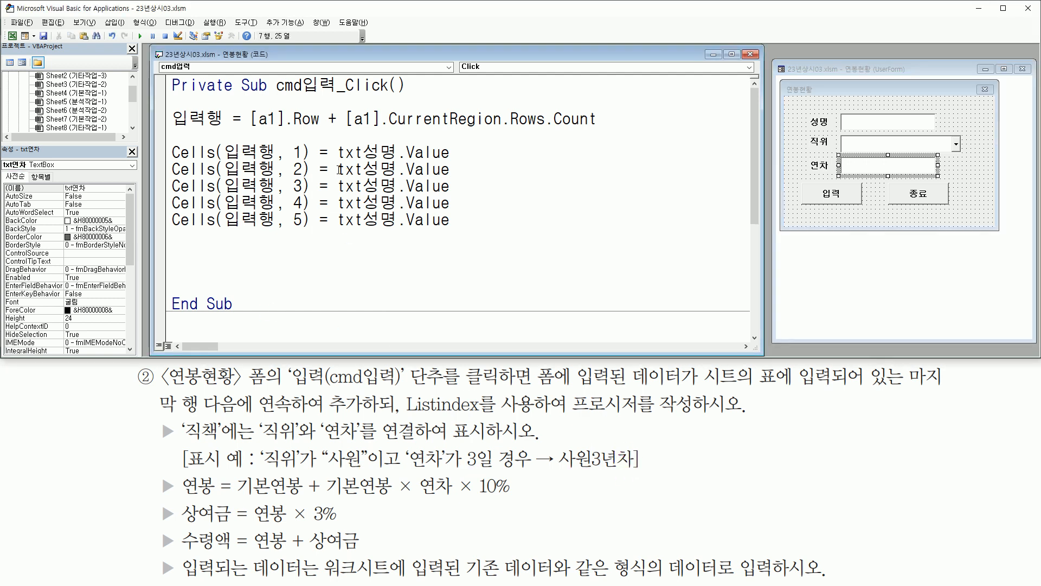
drag(340, 170, 507, 170)
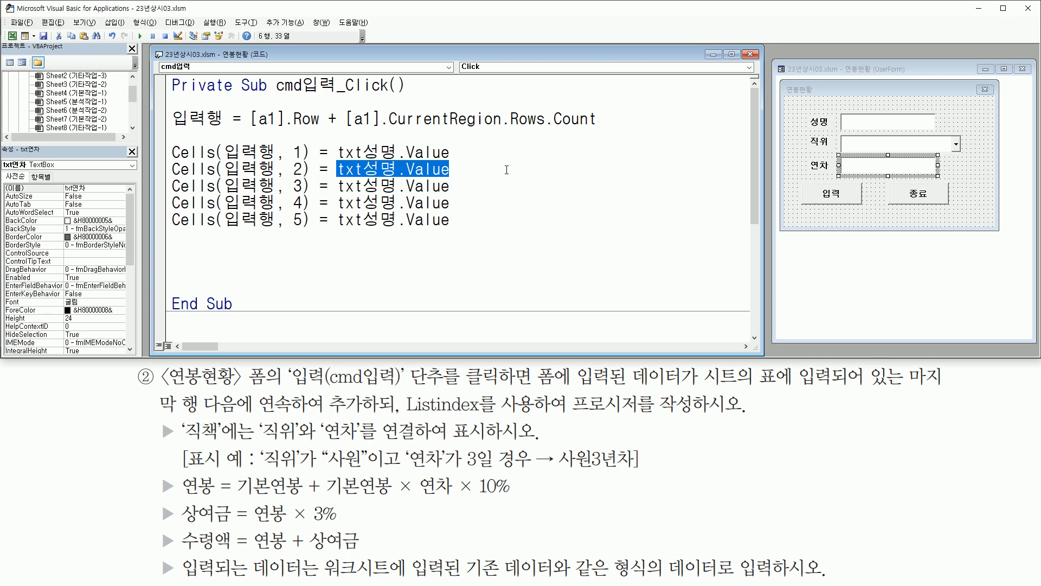
text(ㅠ)
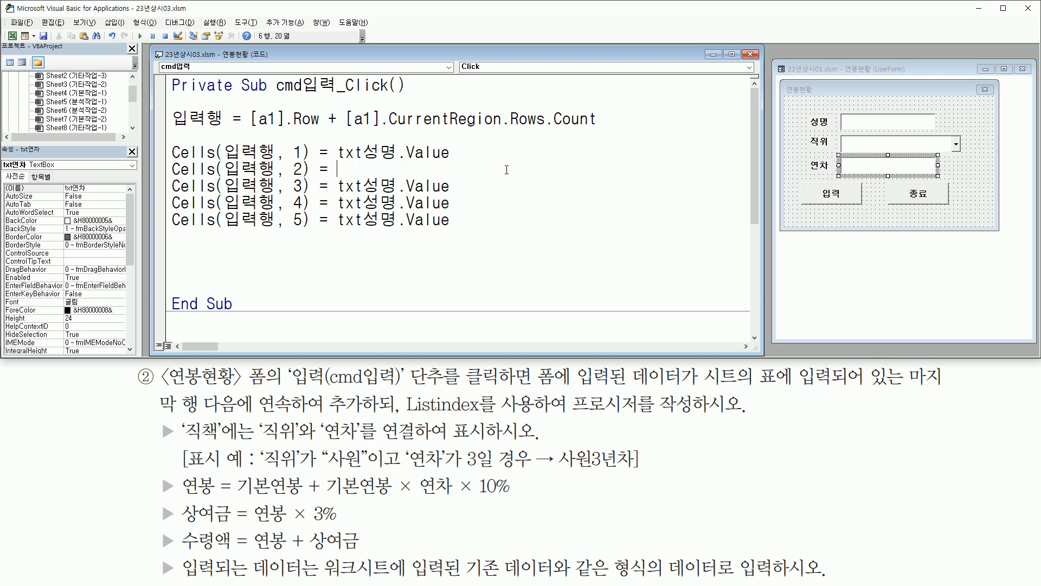
text(cmb)
text(직원)
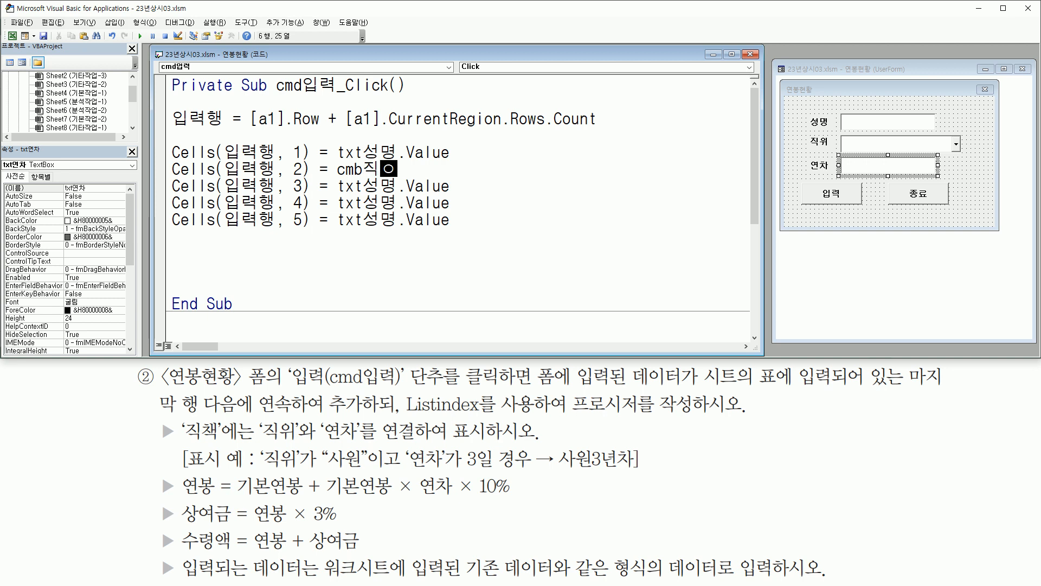
key(BackSpace)
text(.)
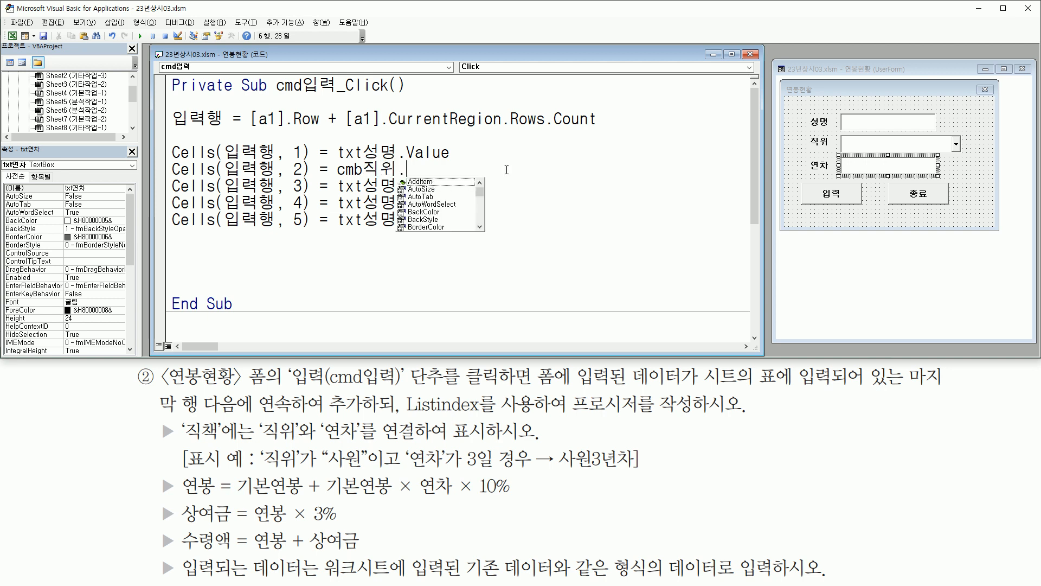
text(va)
key(Tab)
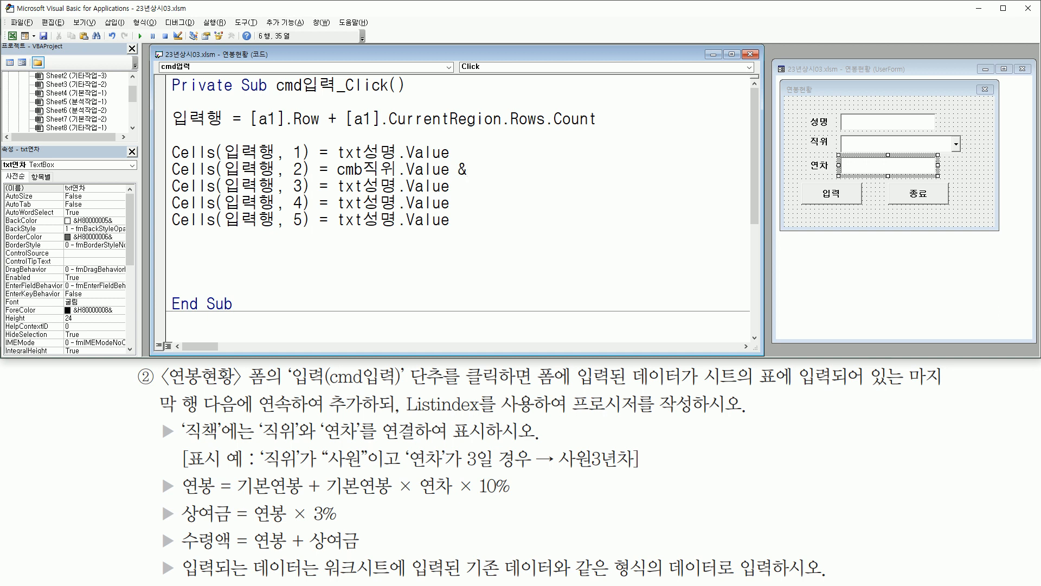
Append & txt연차.Value & "년차" to the Cells(입력행, 2) line and insert a blank line below it.
text(& ㅅ)
key(BackSpace)
key(Hangul)
text(txt)
key(Hangul)
text(연차)
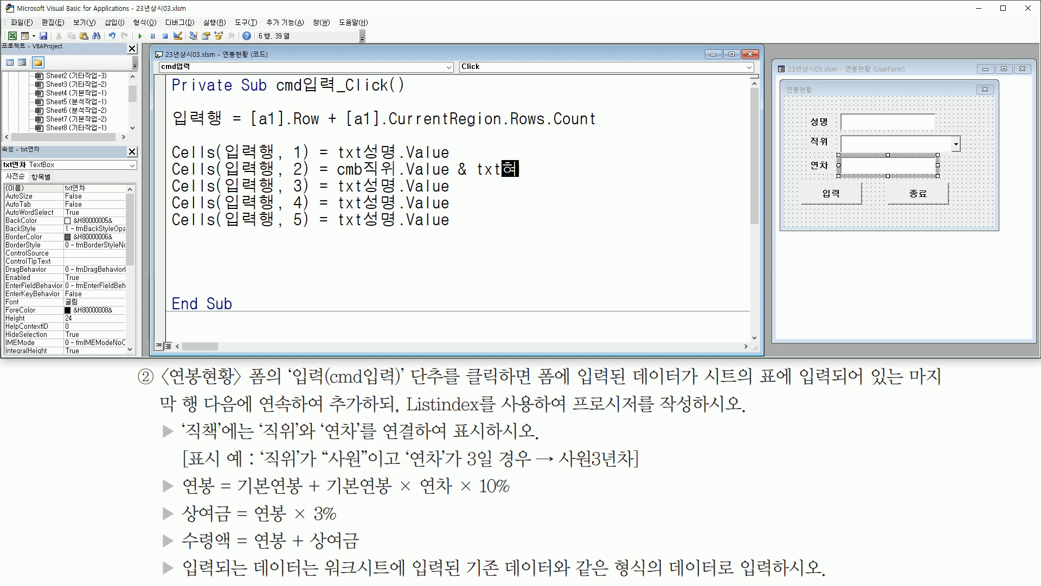
key(Hangul)
text(.)
text(ba)
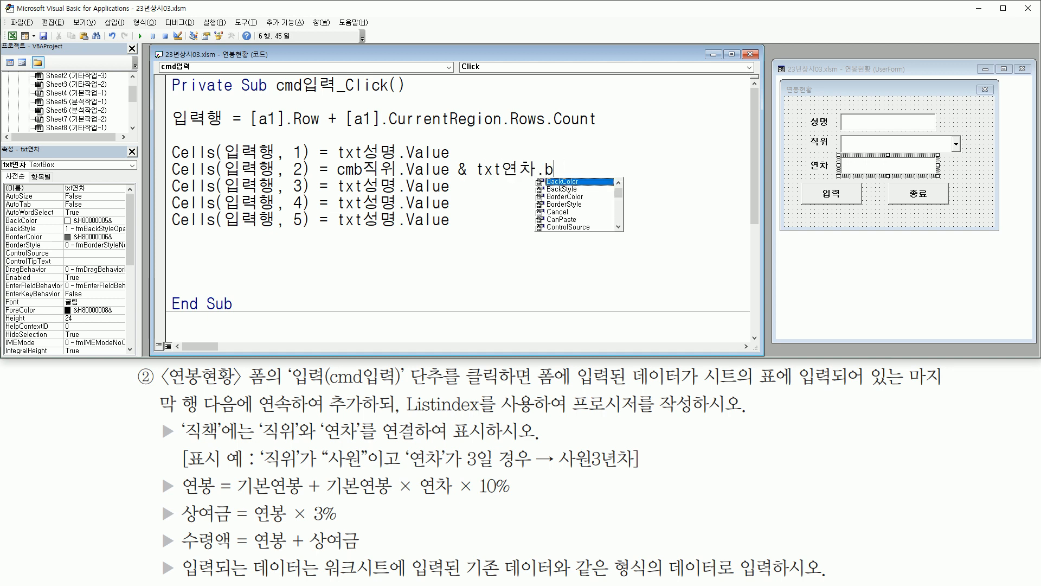
key(BackSpace)
key(BackSpace)
text(val)
key(Tab)
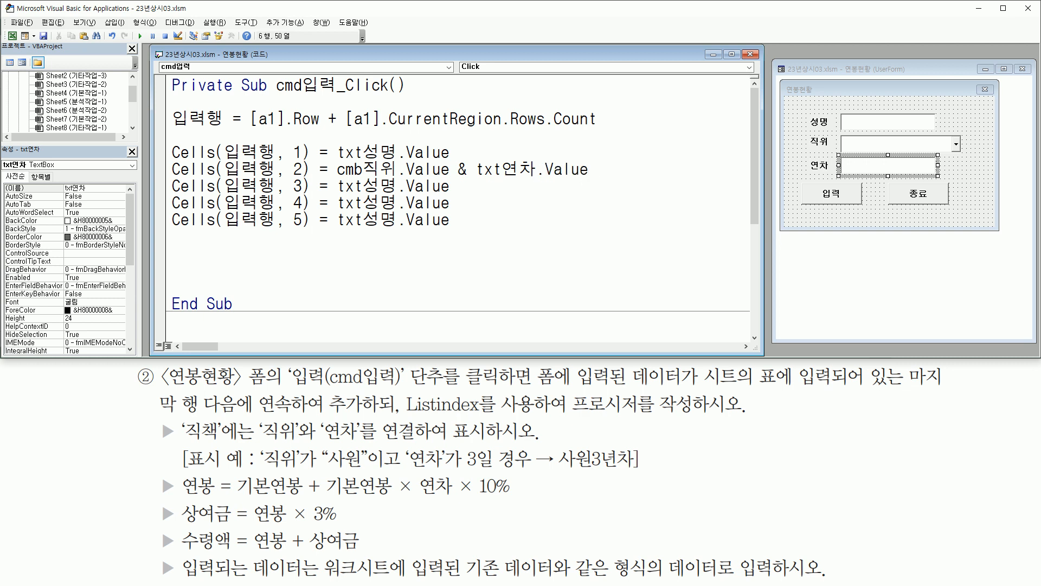
text(& "년차)
key(Return)
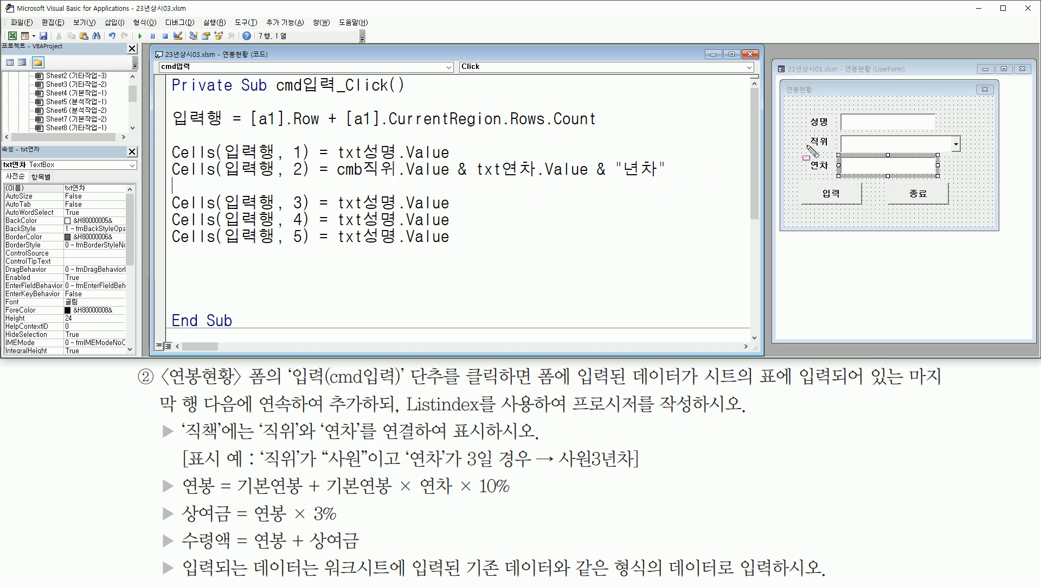
mouse_move(334, 181)
mouse_down()
mouse_move(450, 182)
mouse_move(468, 163)
mouse_move(456, 185)
mouse_move(589, 180)
mouse_move(607, 157)
mouse_move(608, 195)
mouse_move(667, 180)
mouse_up()
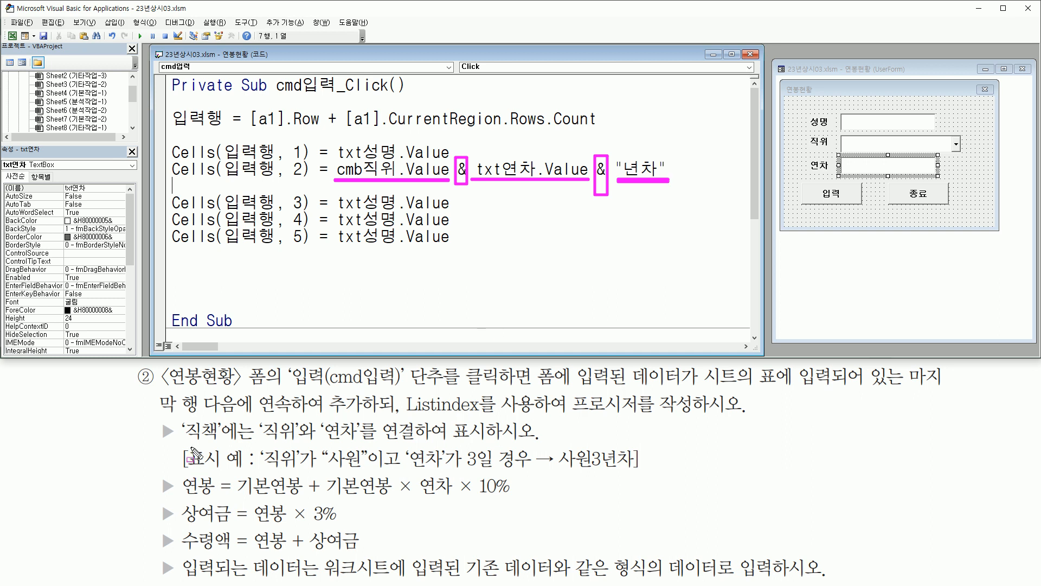
click(178, 420)
key(Escape)
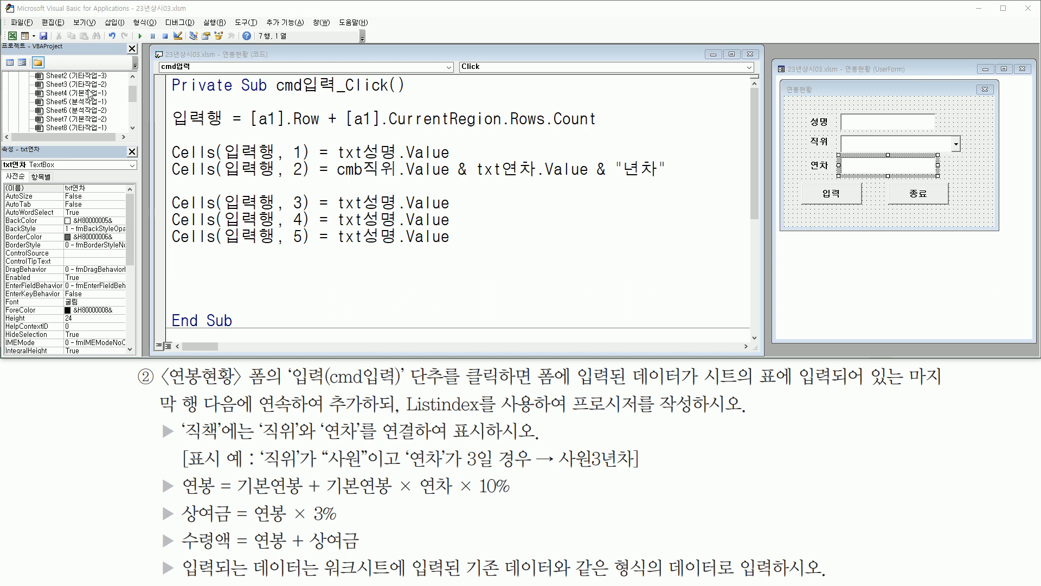
Check the 연봉, 상여금 and 수령액 columns of 표1 on the Excel worksheet and return to the Cells(입력행, 3) line in cmd입력_Click.
click(12, 36)
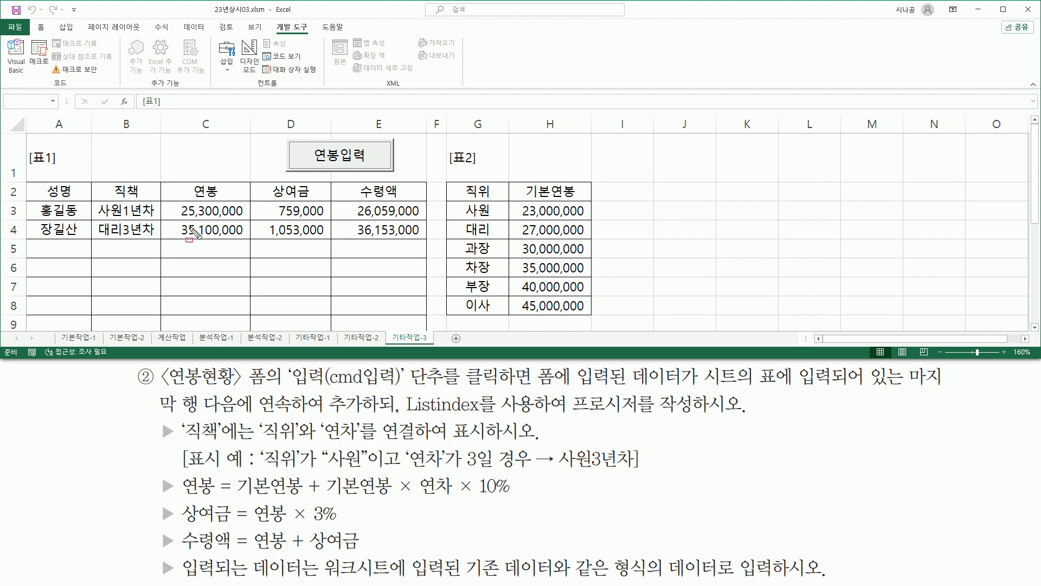
mouse_move(186, 181)
mouse_down()
mouse_move(226, 203)
mouse_move(411, 202)
mouse_up()
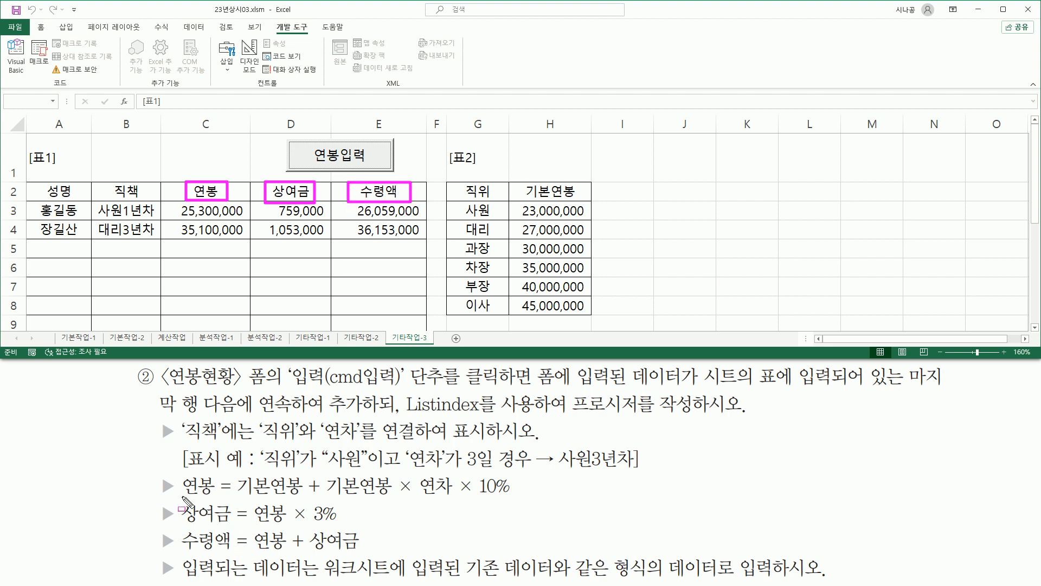
mouse_move(183, 496)
mouse_down()
mouse_move(220, 497)
mouse_move(189, 523)
mouse_move(234, 523)
mouse_move(183, 525)
mouse_move(199, 552)
mouse_move(233, 552)
mouse_up()
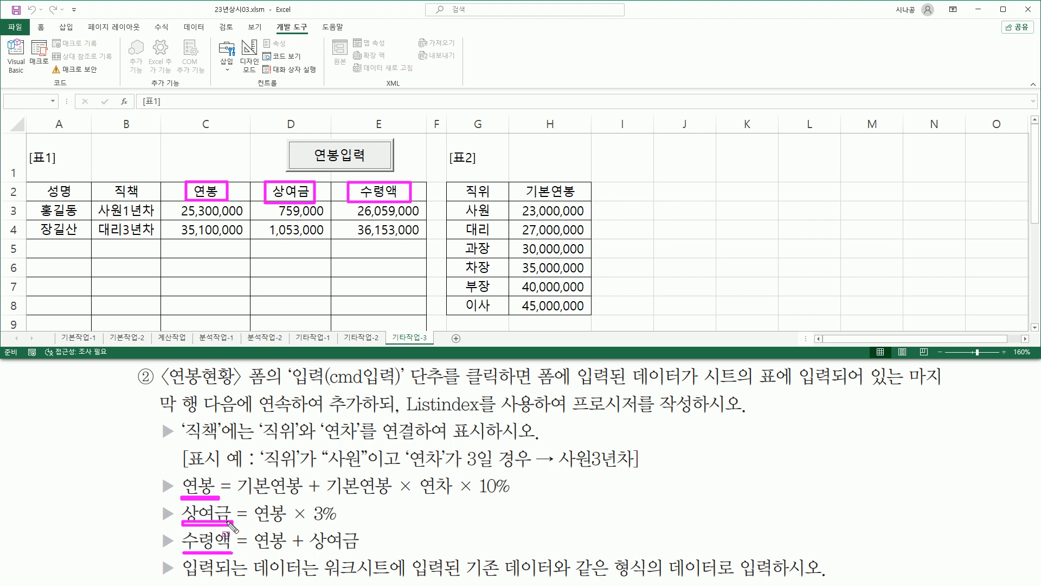
key(Escape)
click(22, 51)
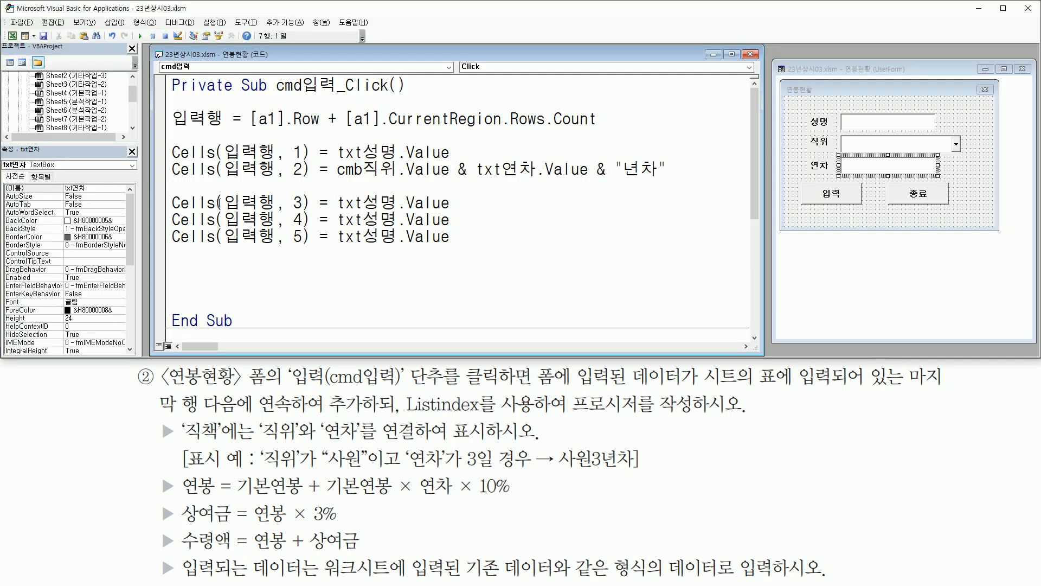
drag(219, 204, 305, 202)
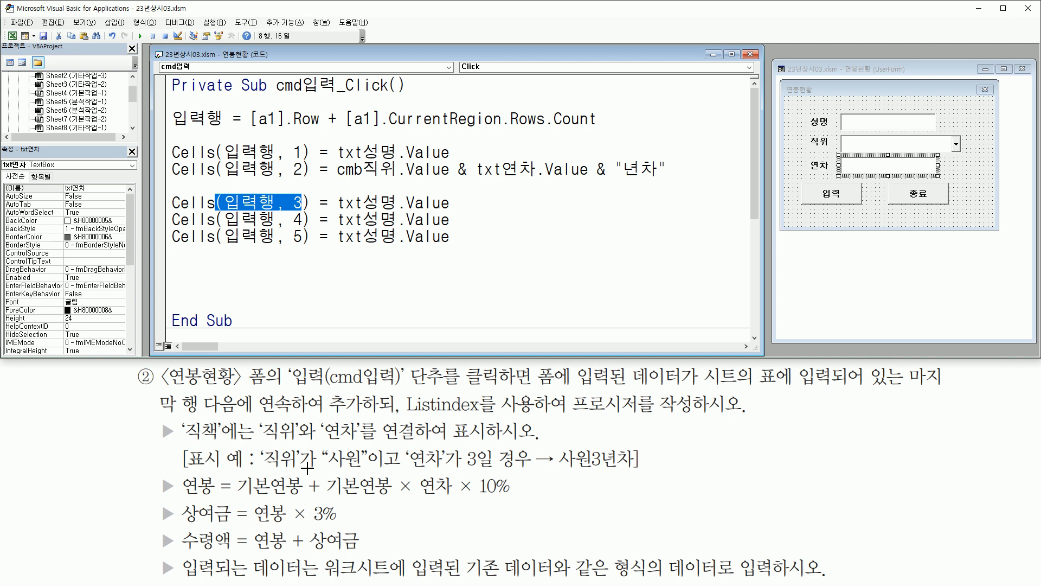
drag(175, 495, 525, 500)
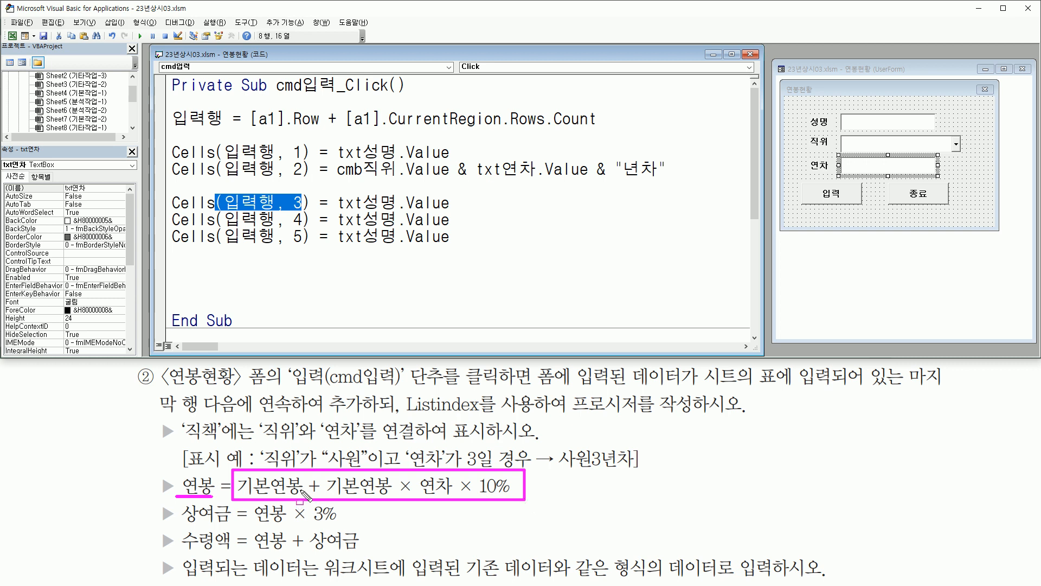
Insert a new line above the 입력행 assignment in cmd입력_Click that begins 참조행 = cmb직위.
key(Escape)
drag(234, 471, 301, 499)
mouse_move(801, 107)
mouse_down()
mouse_move(1004, 194)
mouse_move(981, 191)
mouse_up()
mouse_move(840, 136)
mouse_down()
mouse_move(870, 151)
mouse_move(965, 160)
mouse_move(961, 150)
mouse_up()
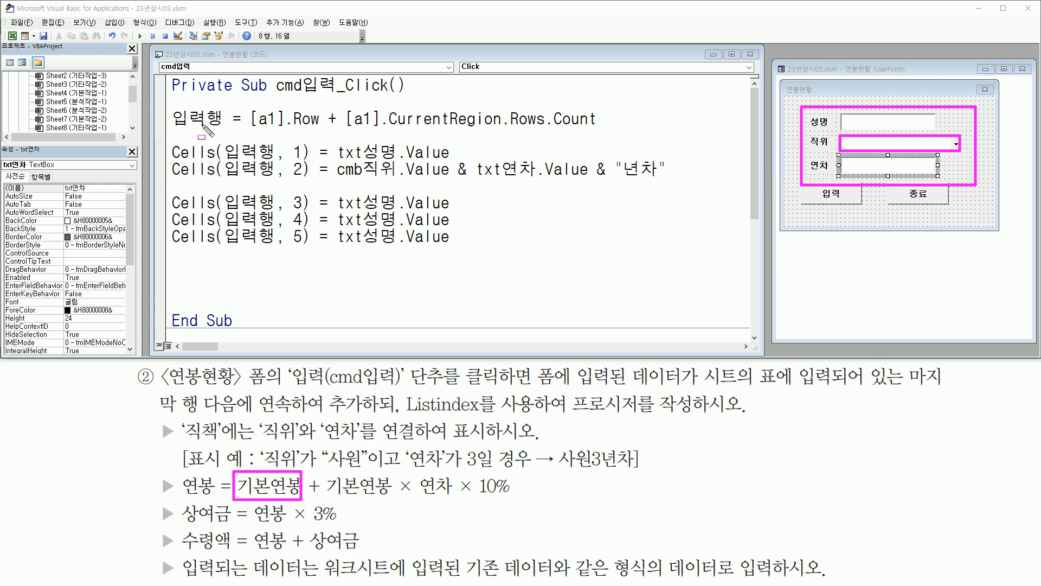
key(Escape)
click(325, 104)
key(Return)
text(ㅊ참조행)
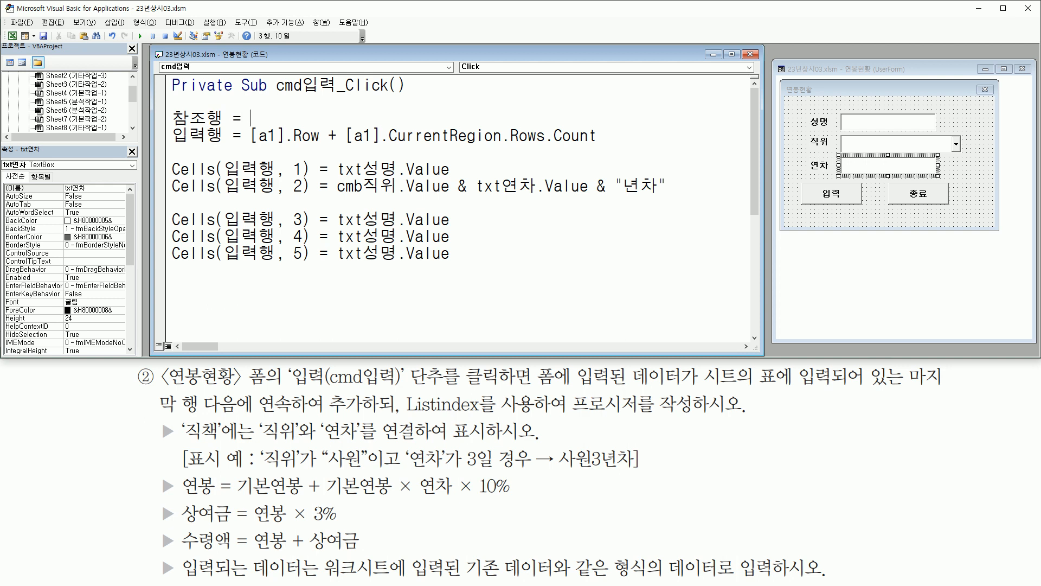
key(ctrl+n)
text(ㅊ)
key(BackSpace)
text(cmb직위)
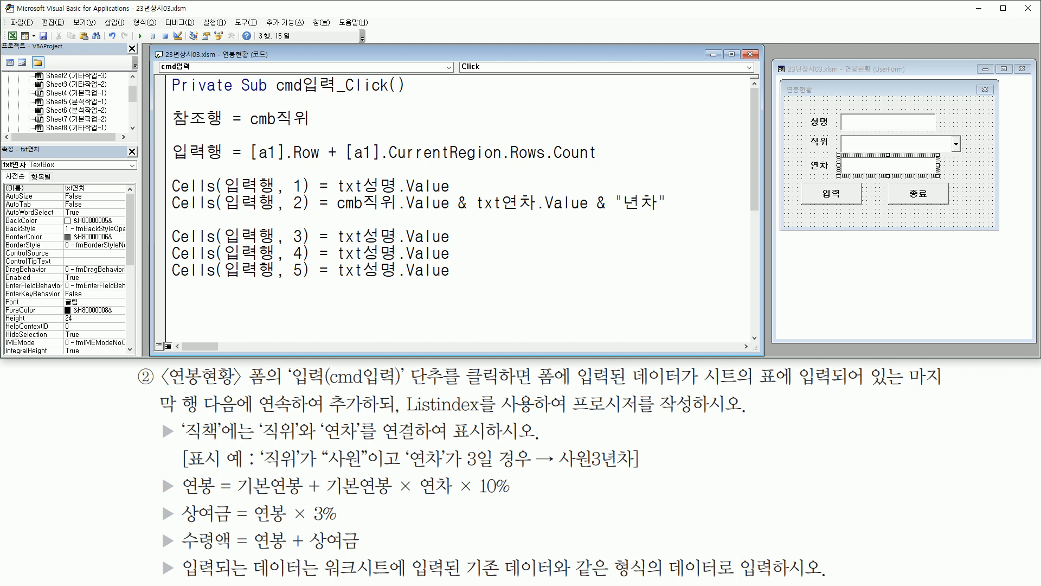
Complete the 참조행 assignment by appending .ListIndex + 3 after cmb직위.
text(.)
text(ㅣㅑ)
key(BackSpace)
key(BackSpace)
text(li)
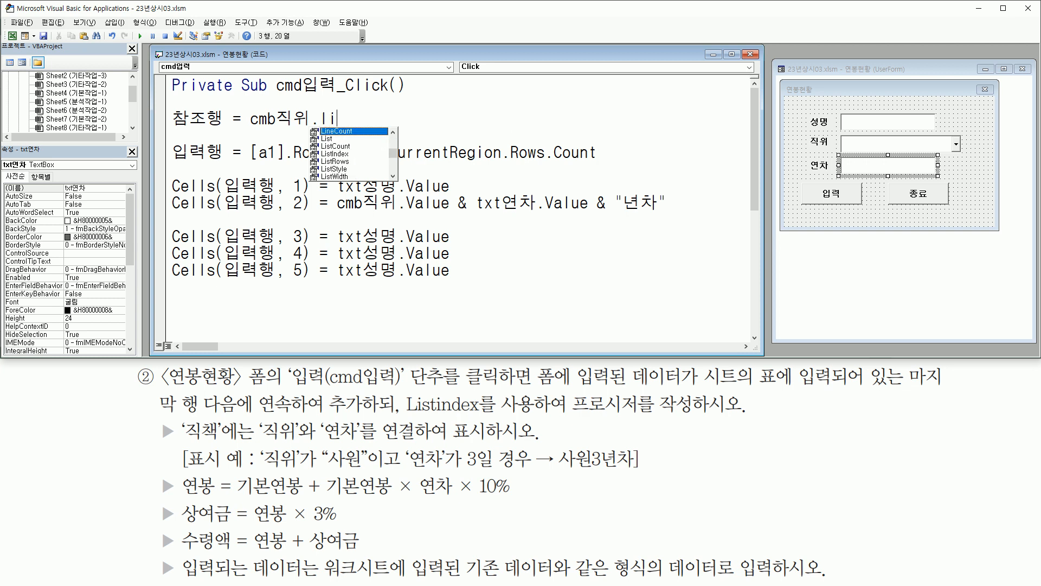
text(stin)
key(Tab)
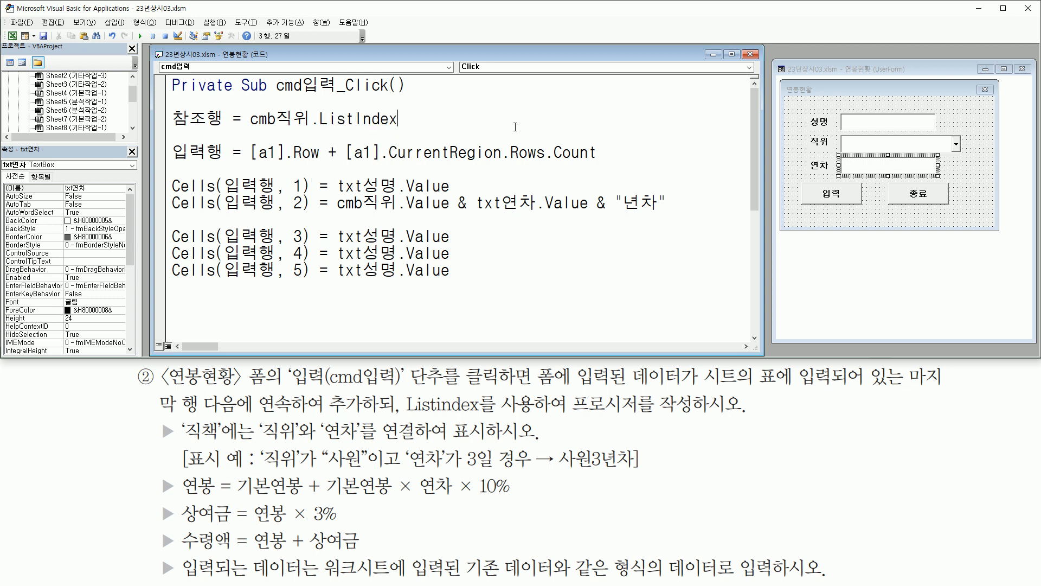
text(+3)
key(Return)
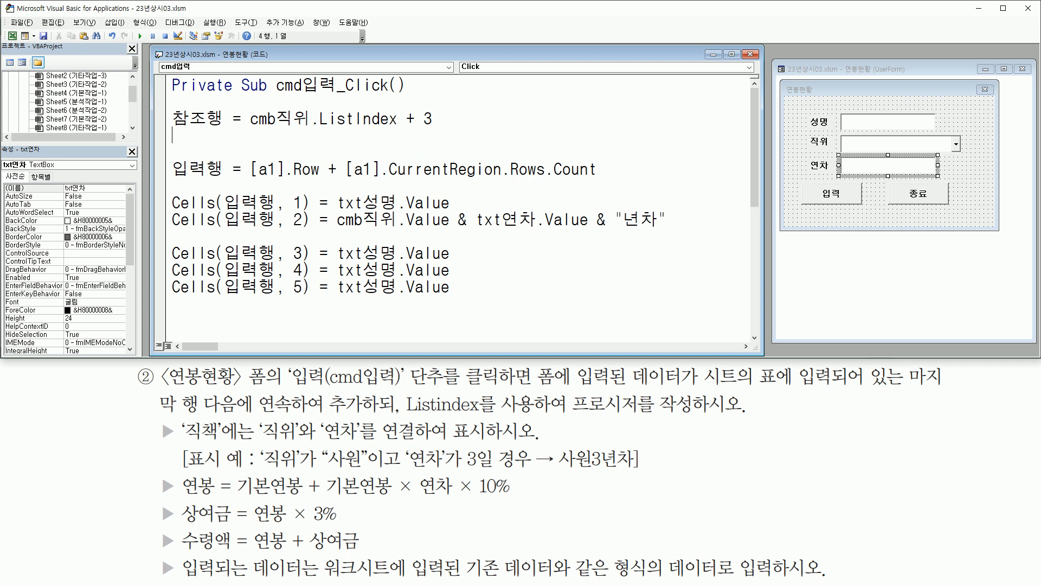
Check on the Excel worksheet which row 사원 occupies in 표2 and return to the cmd입력_Click code.
click(12, 37)
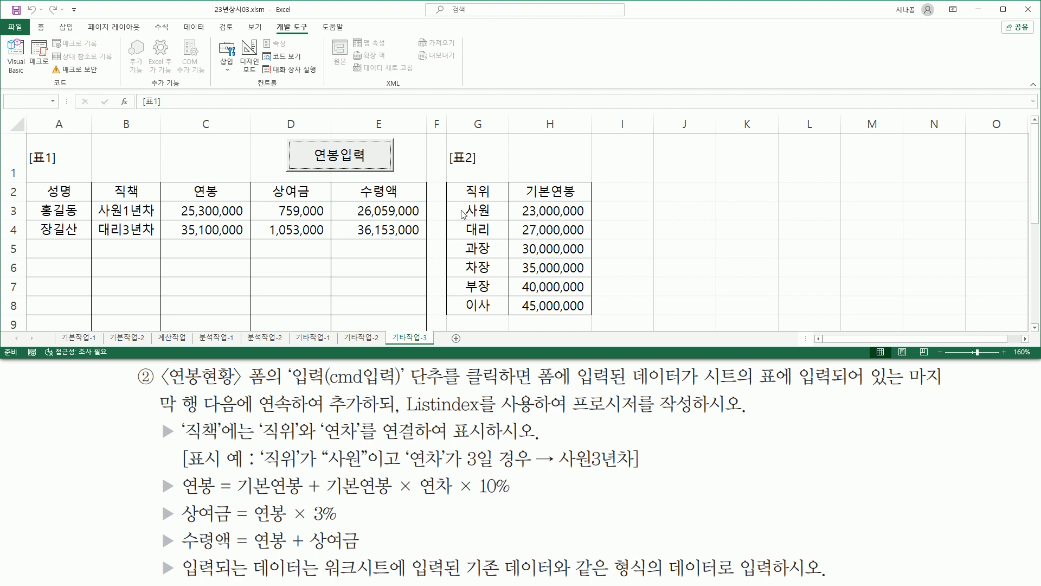
mouse_move(455, 203)
mouse_down()
mouse_move(466, 247)
mouse_move(499, 296)
mouse_move(589, 314)
mouse_up()
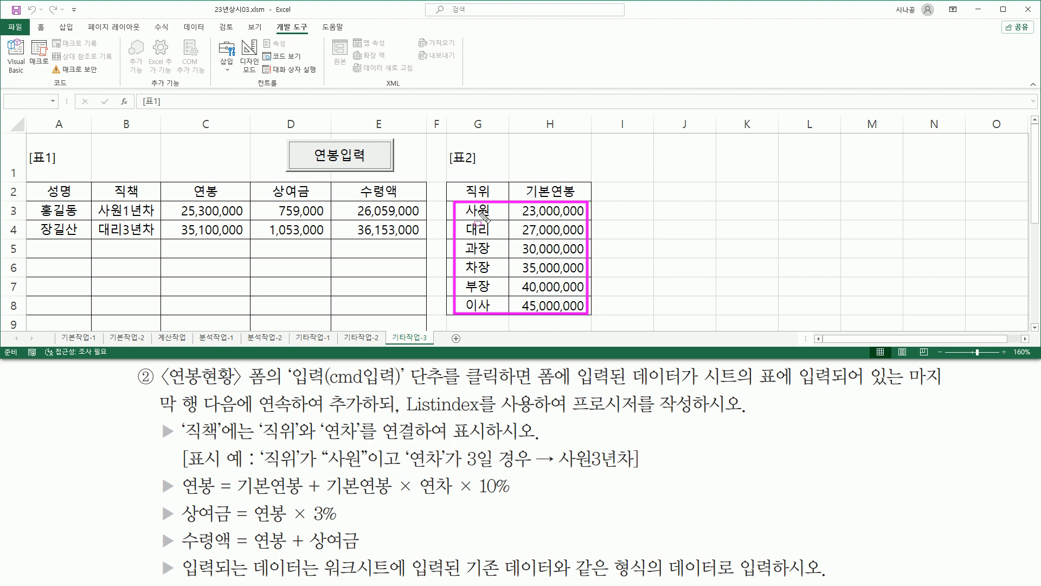
drag(463, 202, 495, 219)
drag(2, 217, 24, 206)
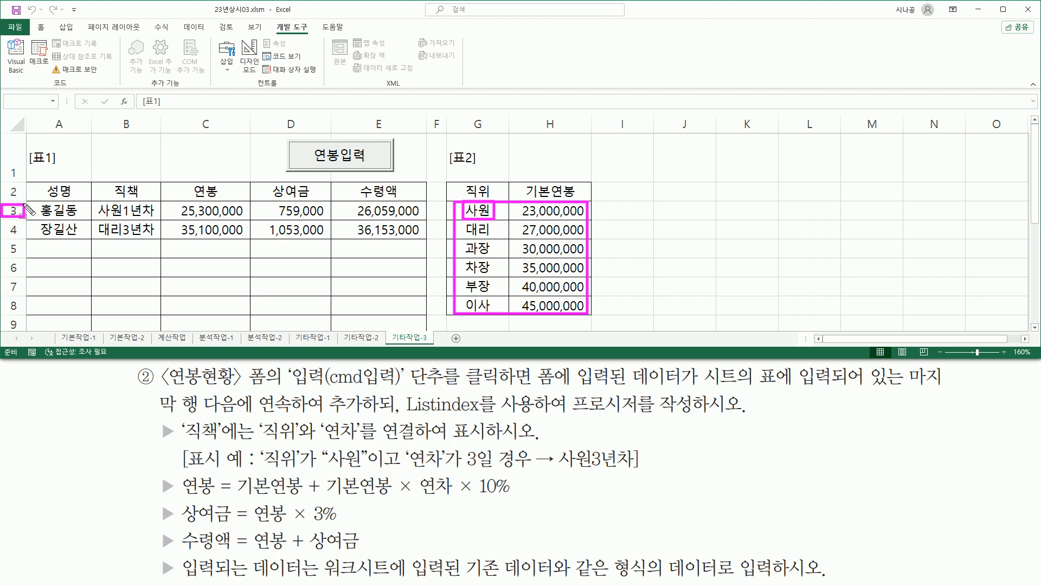
key(Escape)
click(16, 51)
drag(402, 129, 435, 129)
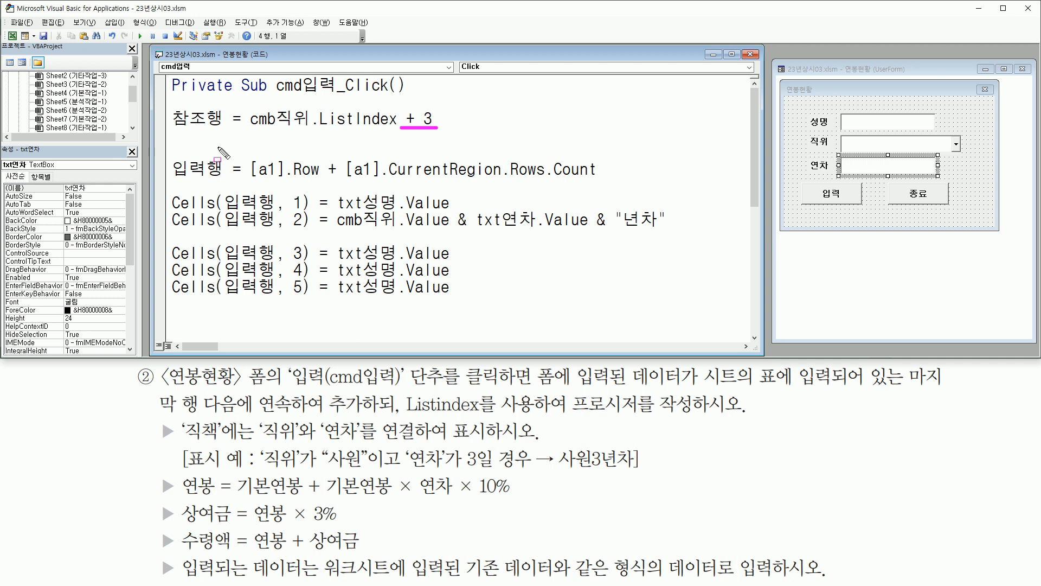
Delete the blank lines between the 참조행 and 입력행 assignments.
key(Escape)
key(Delete)
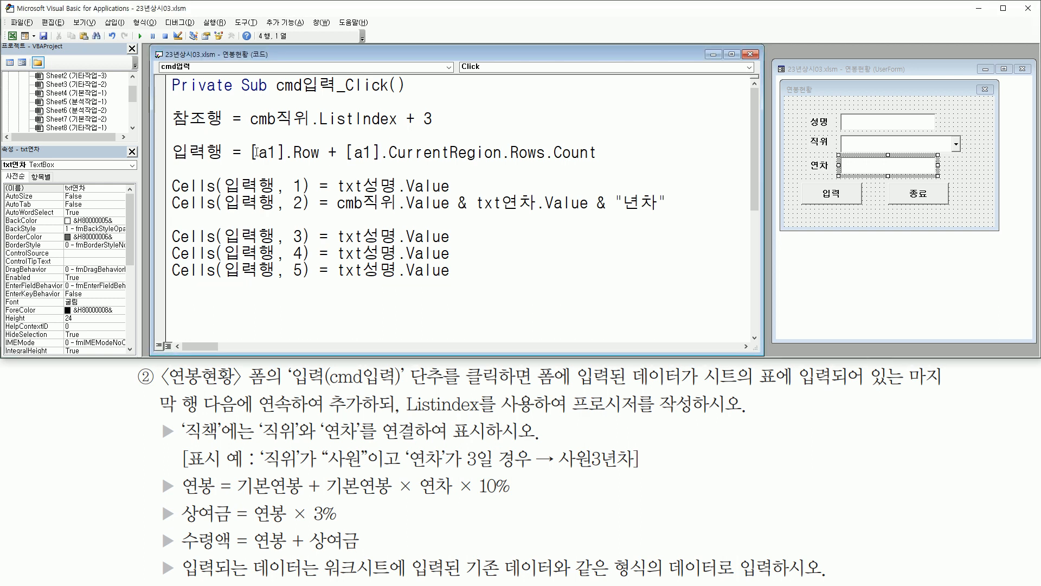
key(Delete)
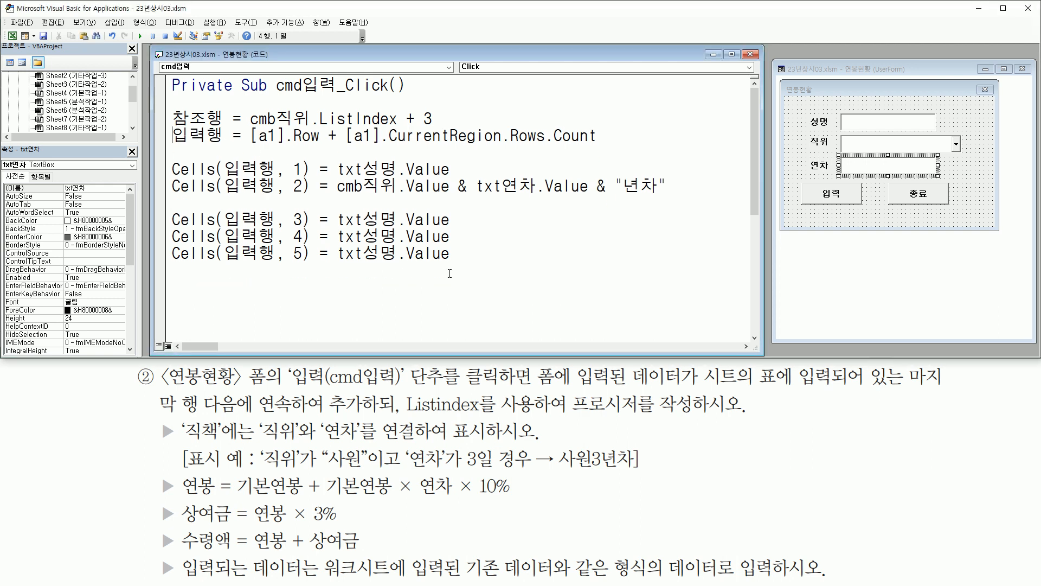
Check which worksheet column holds 기본연봉 of 표2 in Excel and return to the cmd입력_Click code.
click(467, 226)
mouse_move(235, 473)
mouse_down()
mouse_move(244, 491)
mouse_move(304, 501)
mouse_up()
key(Escape)
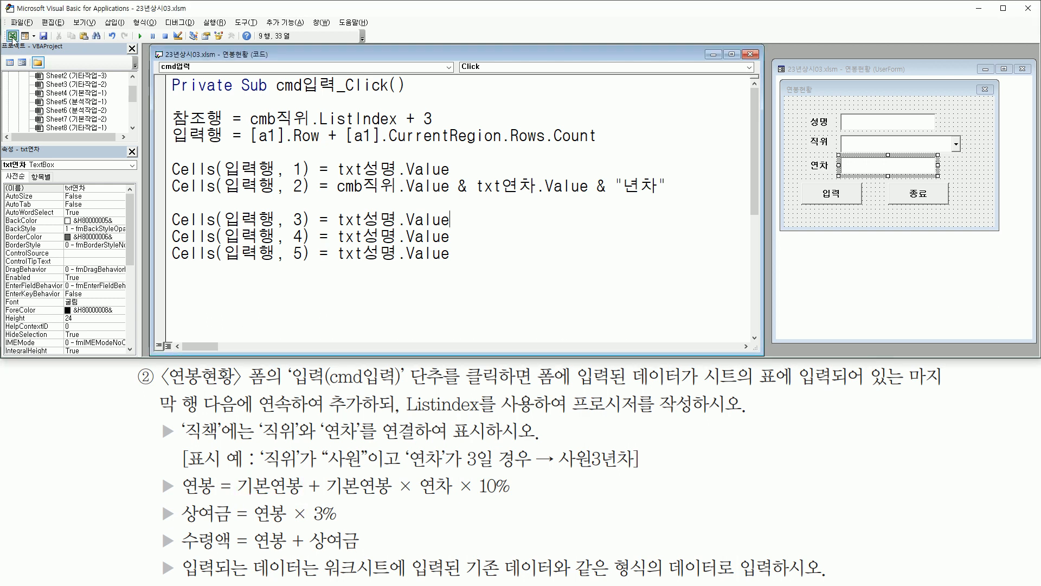
click(11, 36)
drag(517, 203, 590, 316)
drag(537, 114, 565, 132)
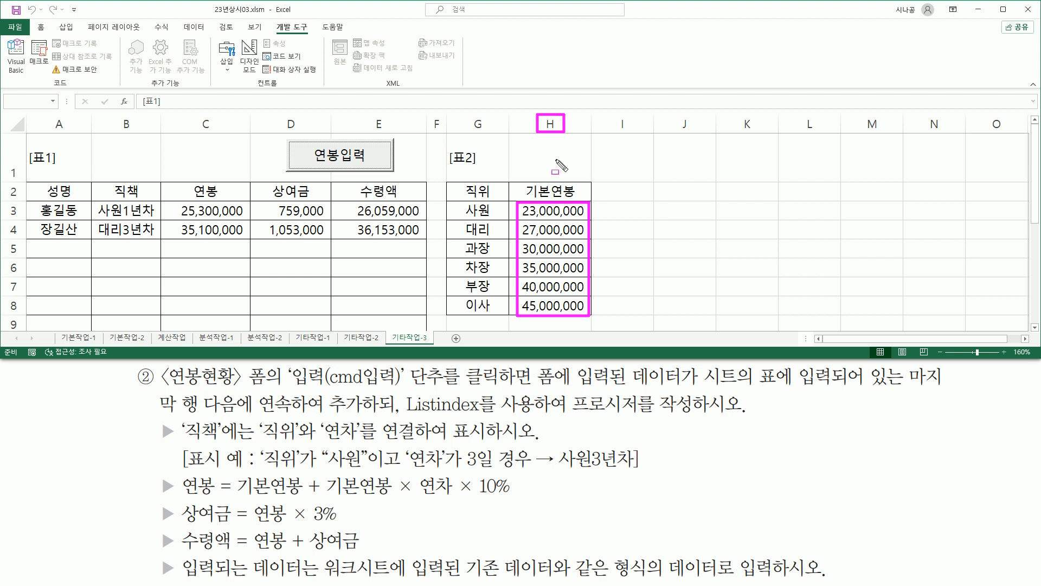
drag(235, 497, 297, 497)
key(Escape)
click(17, 54)
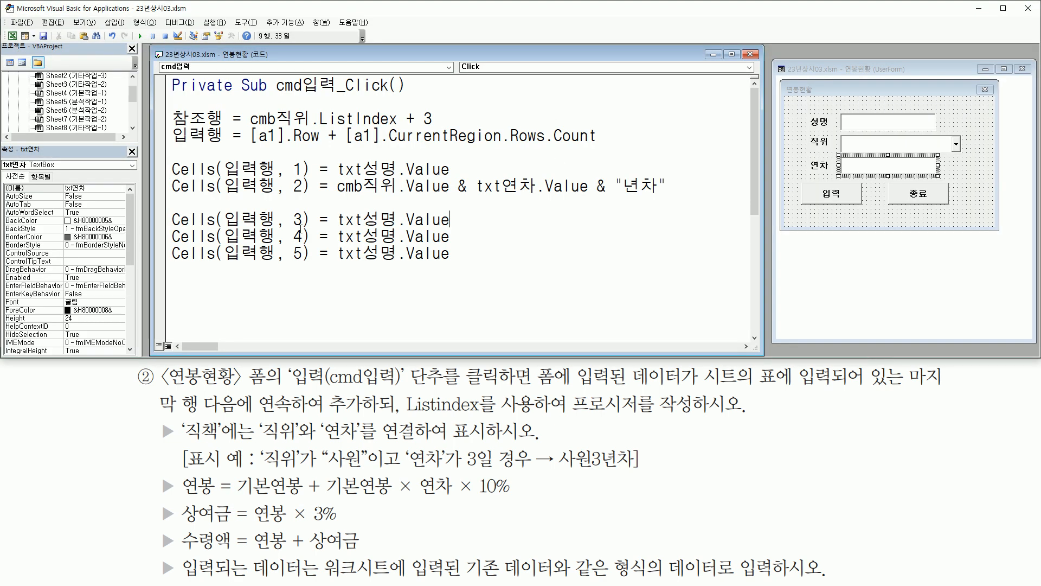
Replace the value assigned to Cells(입력행, 3) with cells(참조행,8).
drag(336, 220, 476, 221)
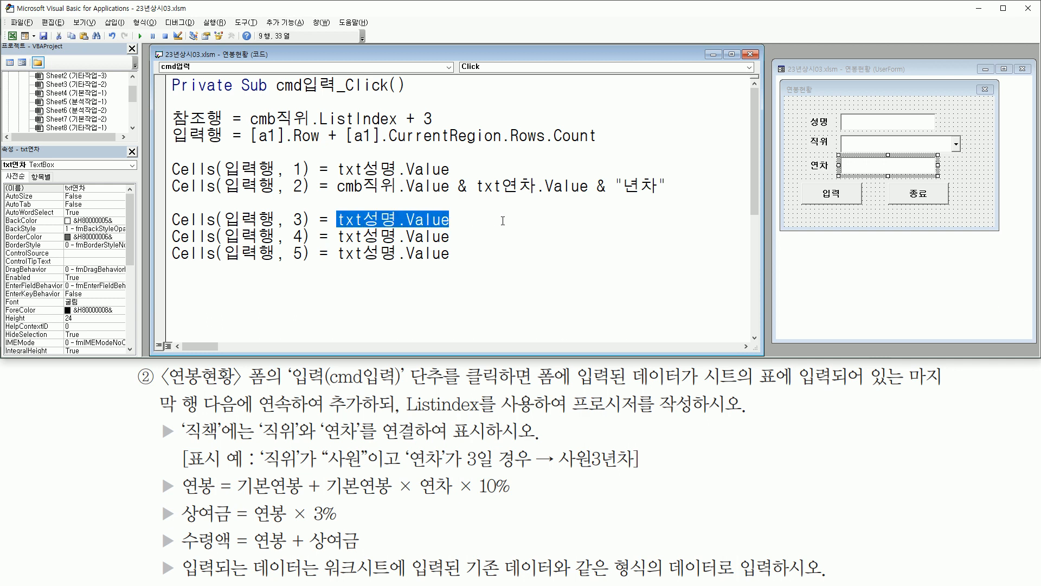
key(Delete)
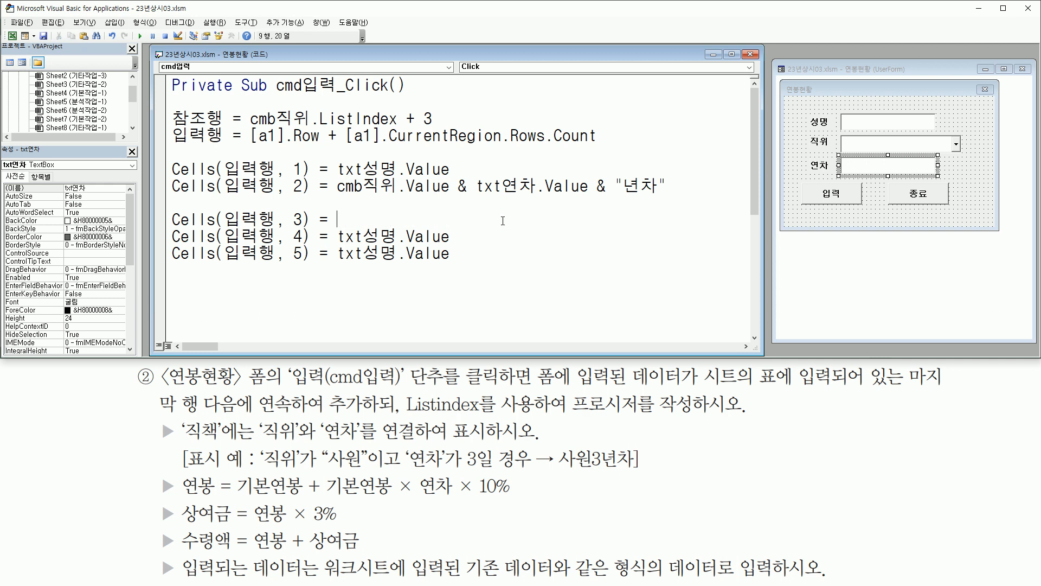
text(cells(참조)
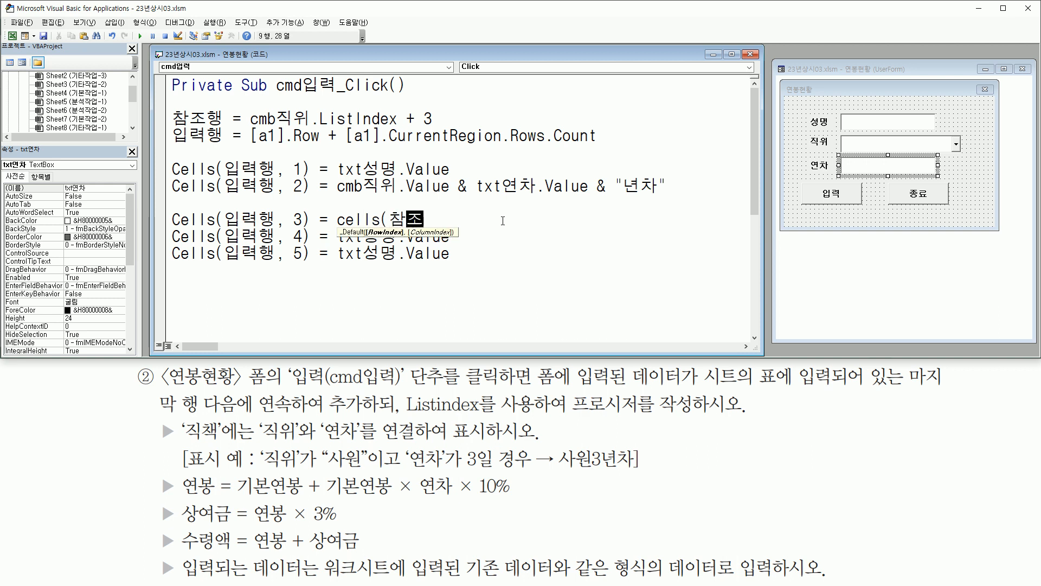
text(해ㅇ,)
text(8))
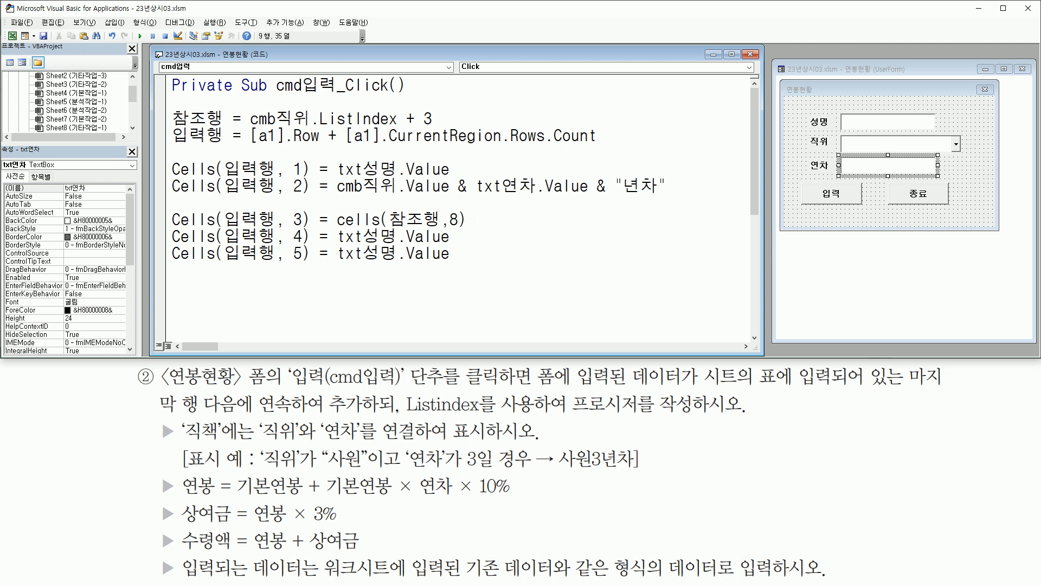
Copy cells(참조행,8) on the Cells(입력행, 3) line and add it as a second term with +.
key(shift+Left)
key(shift+Left)
key(shift+Left)
key(shift+Left)
key(shift+Left)
key(shift+Left)
key(shift+Left)
key(shift+Left)
key(shift+Left)
key(shift+Left)
key(shift+Left)
key(shift+Left)
key(ctrl+c)
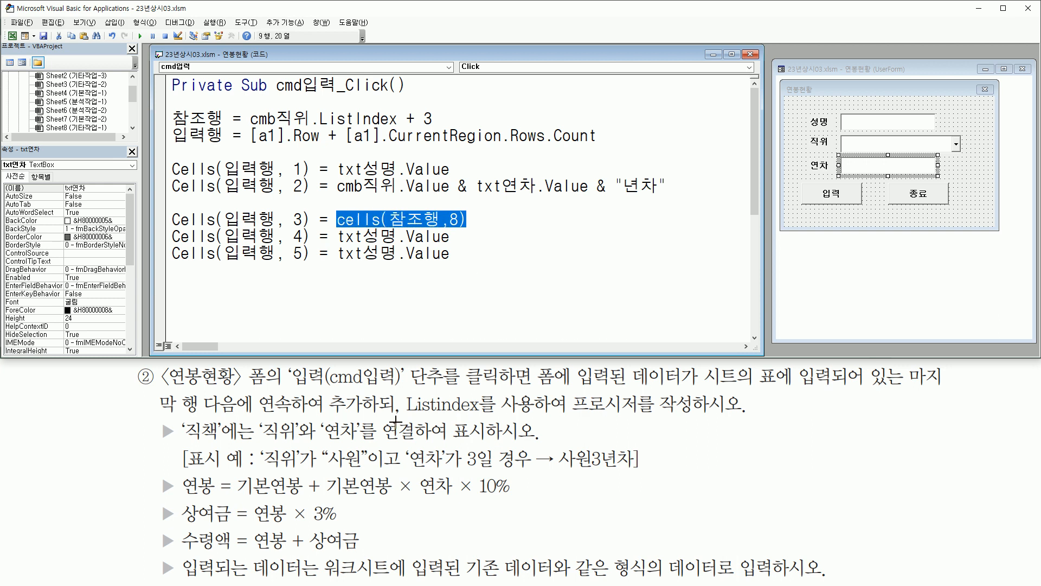
drag(237, 494, 399, 496)
key(Escape)
click(489, 217)
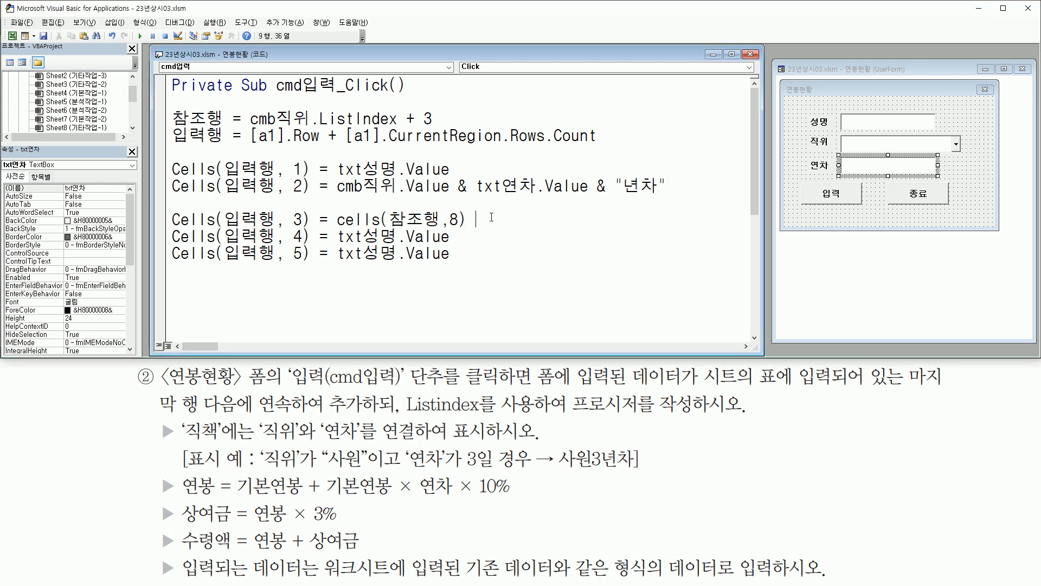
text(+)
key(ctrl+v)
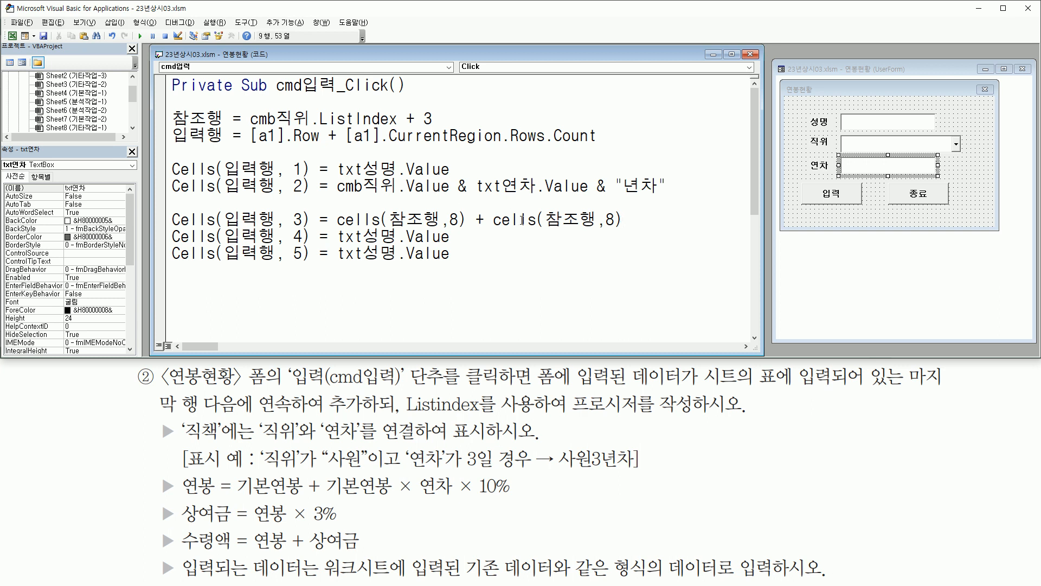
Multiply the second cells(참조행,8) term on the Cells(입력행, 3) line by txt연차.Value.
drag(493, 220, 629, 224)
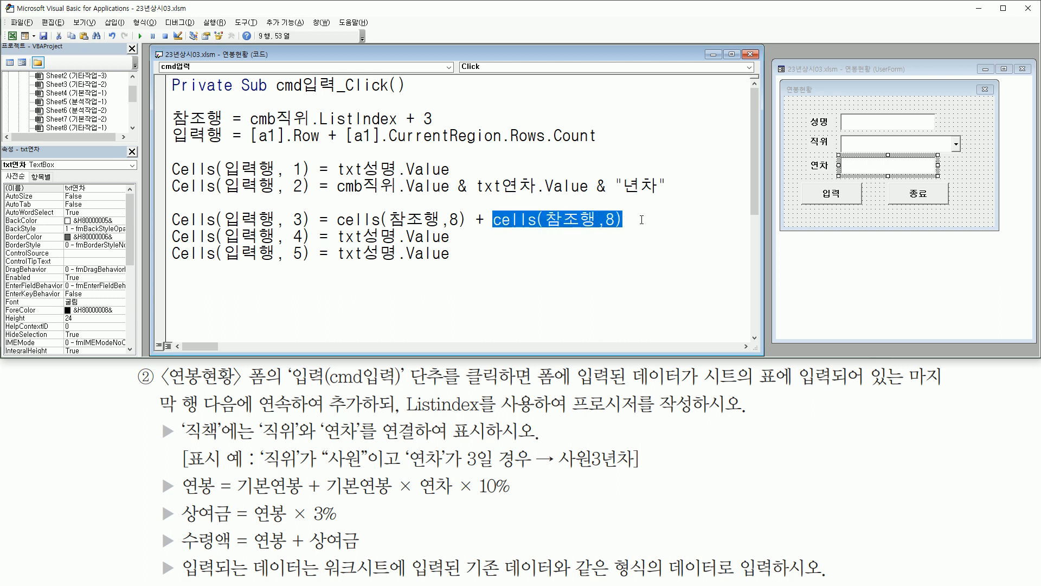
click(641, 219)
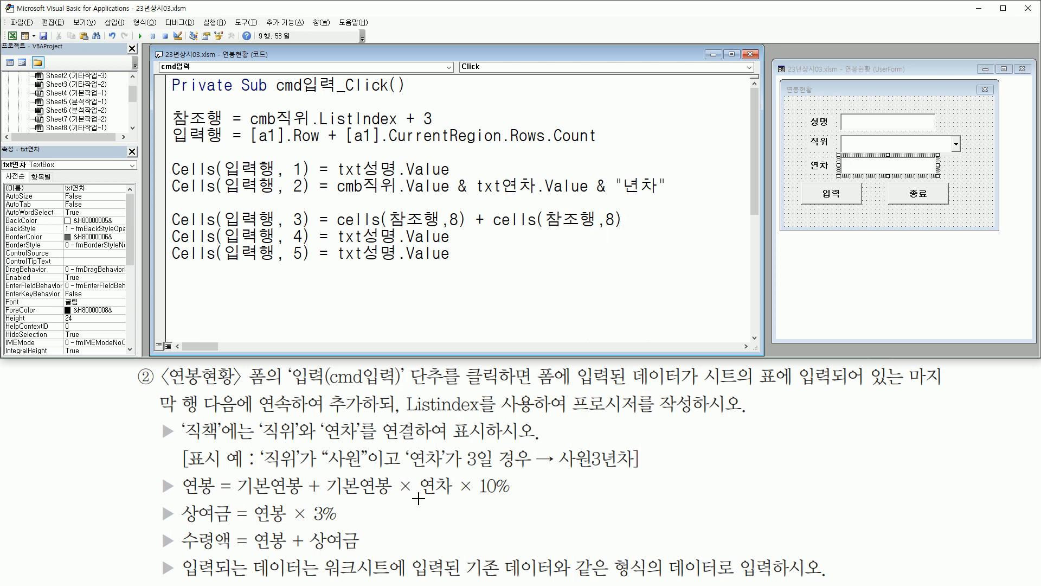
drag(398, 495, 452, 495)
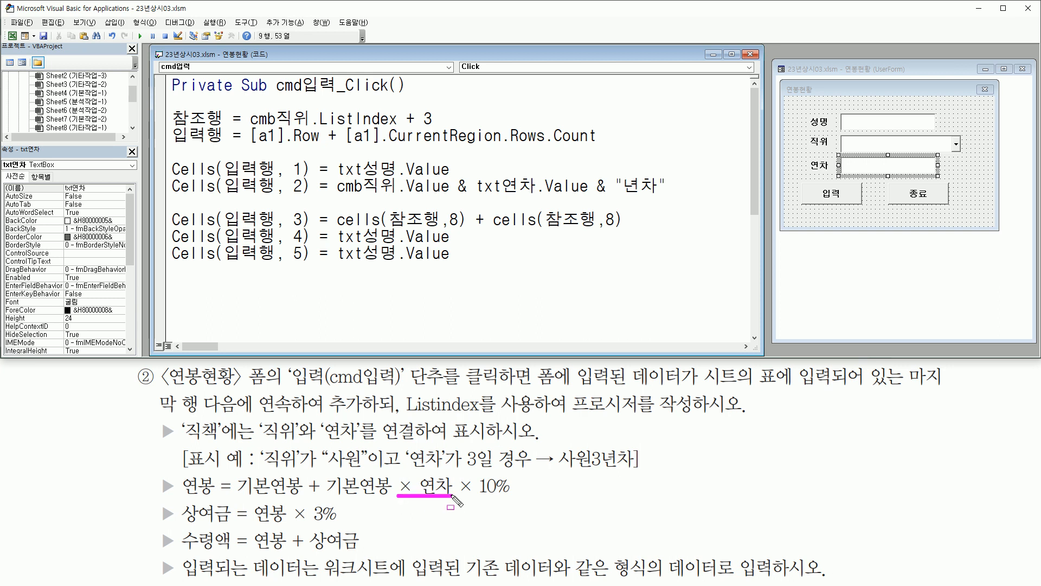
drag(843, 158, 931, 174)
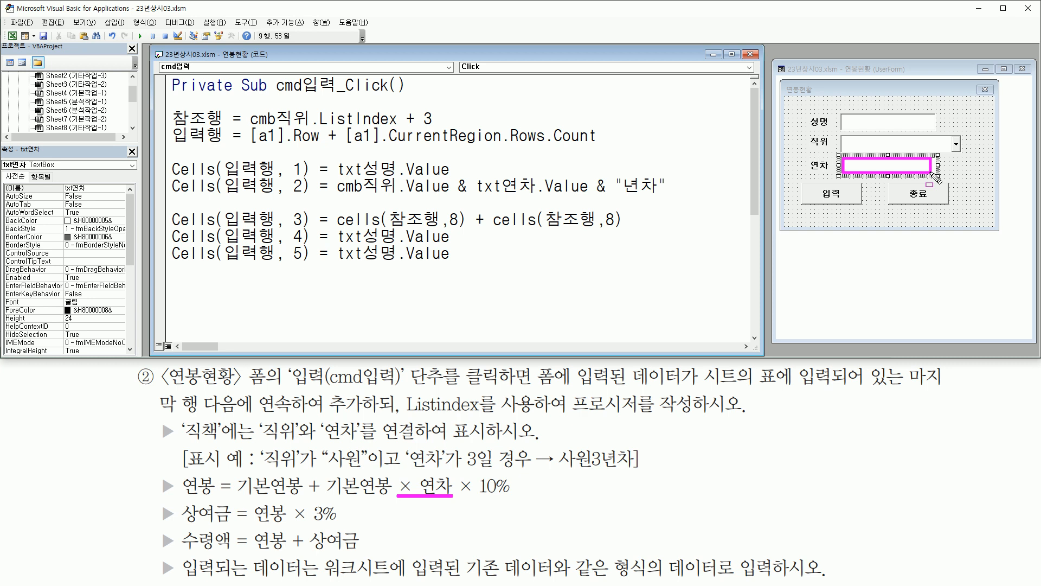
key(Escape)
click(642, 219)
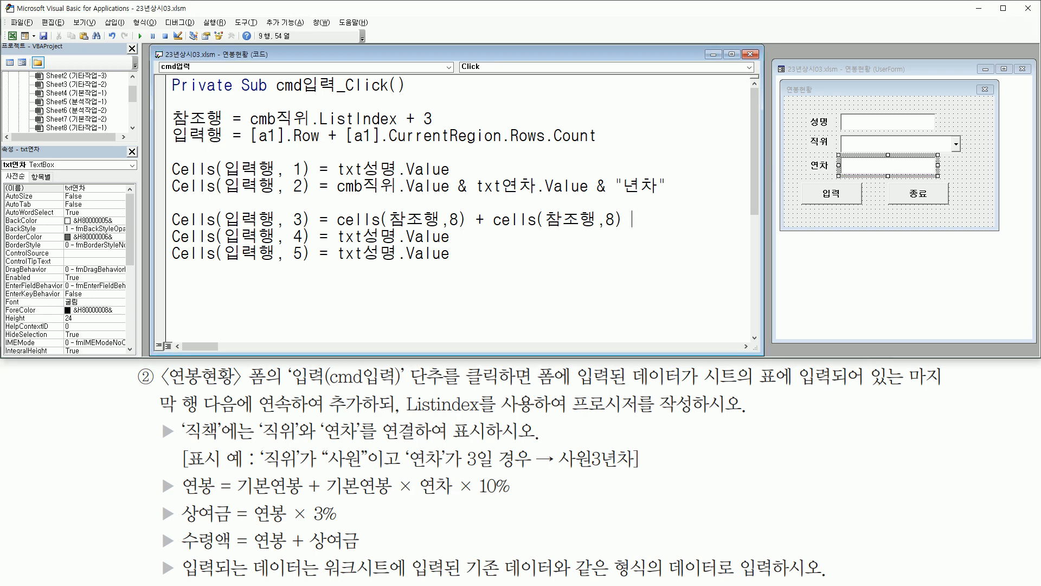
text(txt연차.)
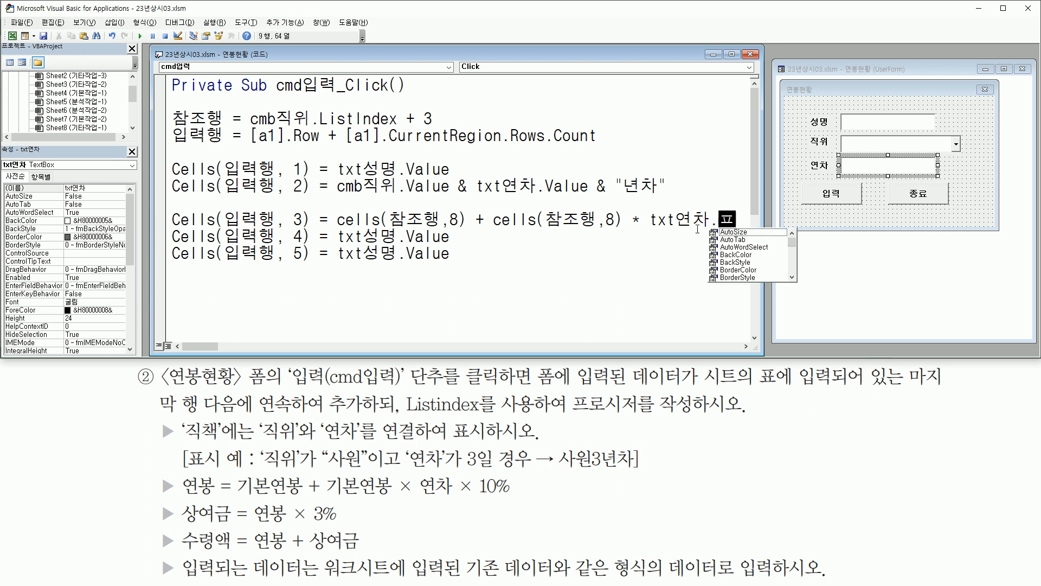
text(val)
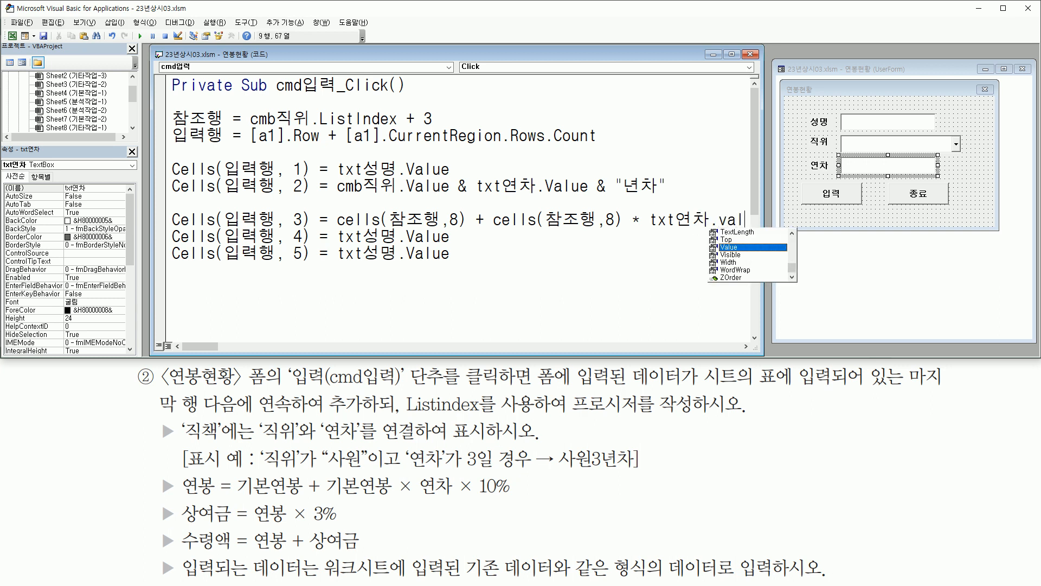
key(Tab)
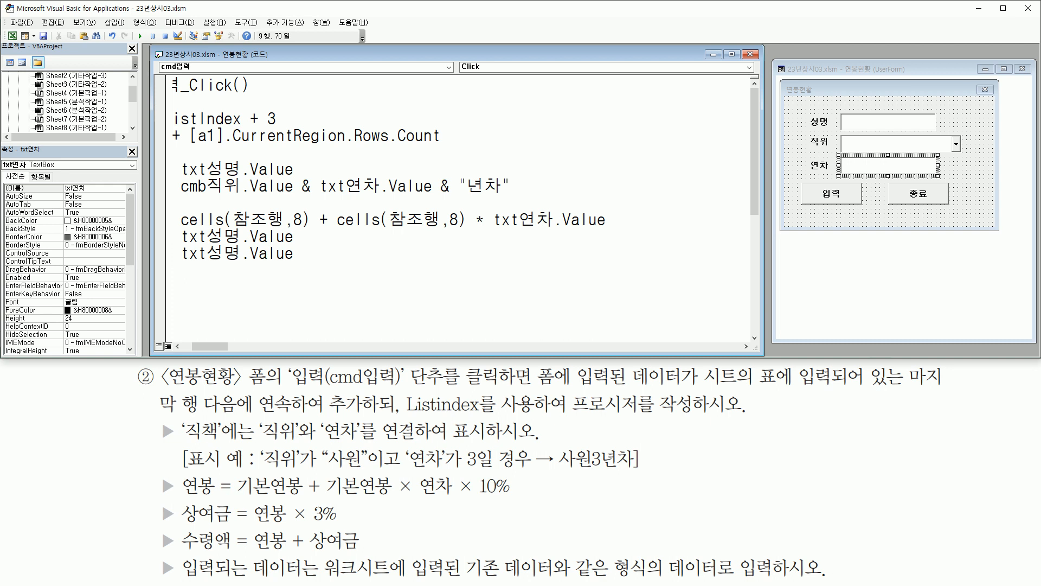
Append * 0.1 to the Cells(입력행, 3) line and widen the code window to fit the whole formula.
drag(456, 495, 512, 495)
key(Escape)
click(639, 224)
text(* 0.1)
key(Return)
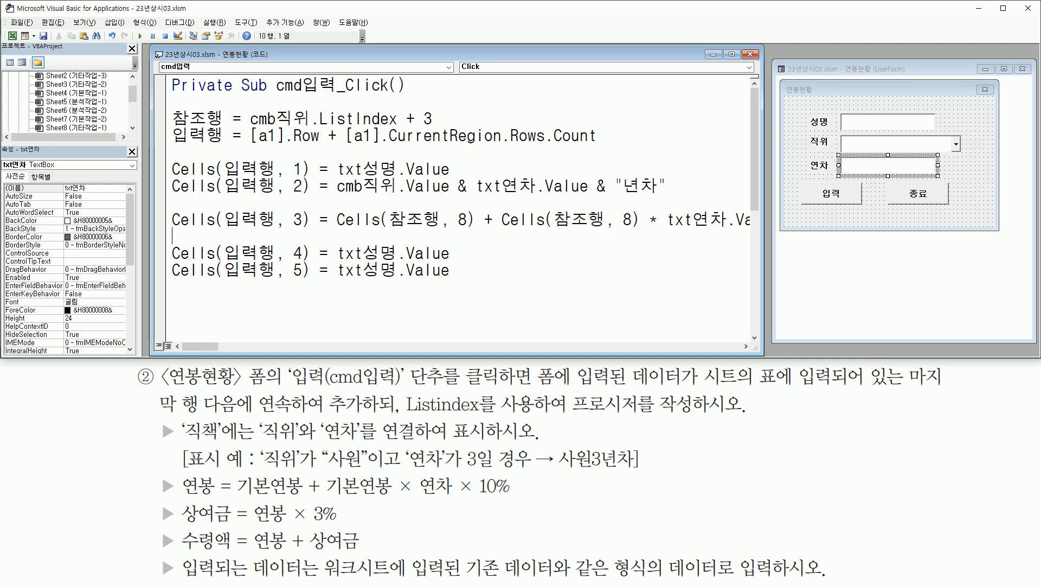
drag(764, 253, 862, 261)
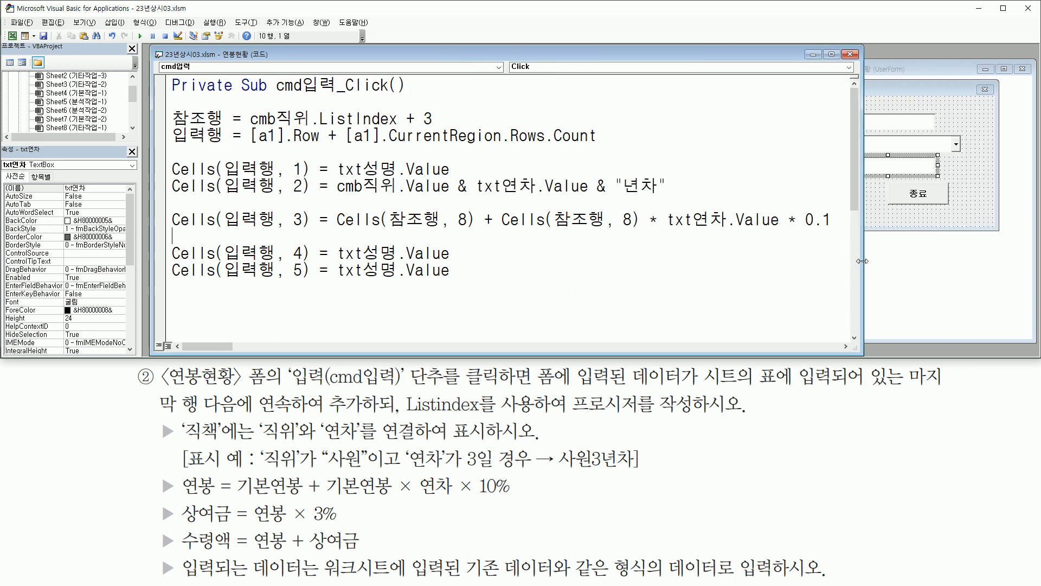
drag(335, 229, 640, 229)
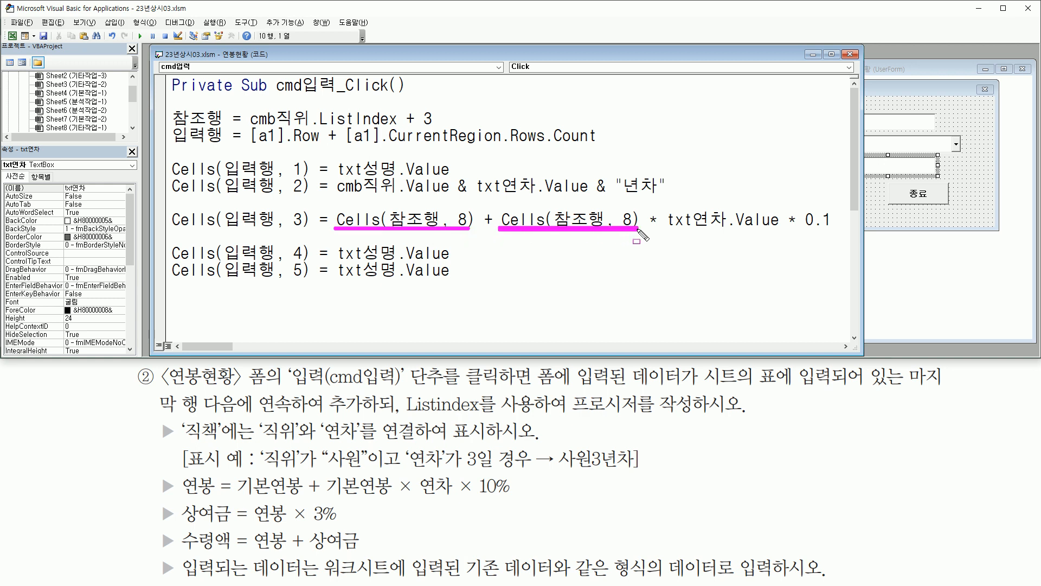
drag(233, 497, 397, 498)
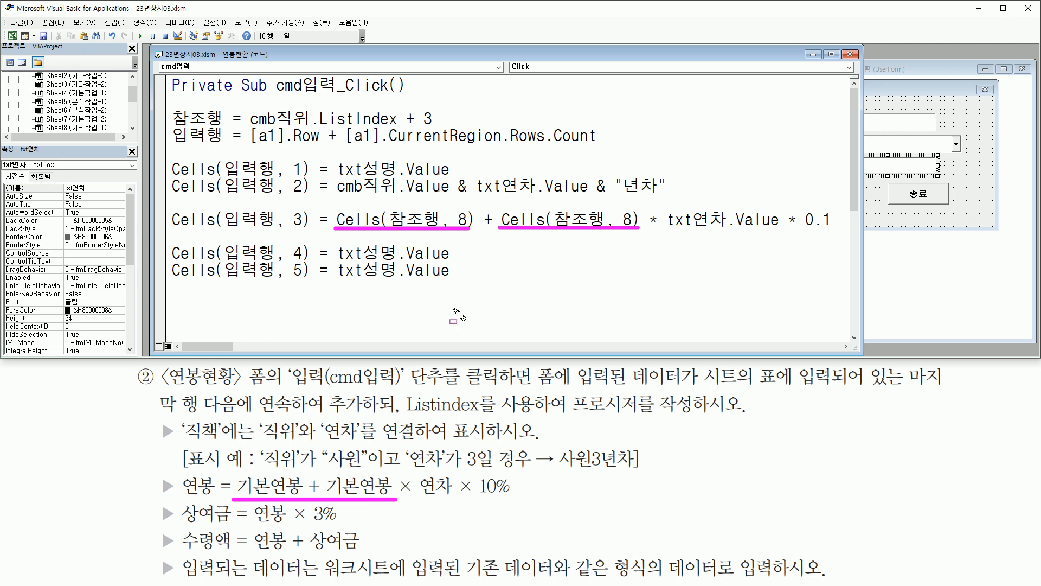
drag(331, 206, 643, 235)
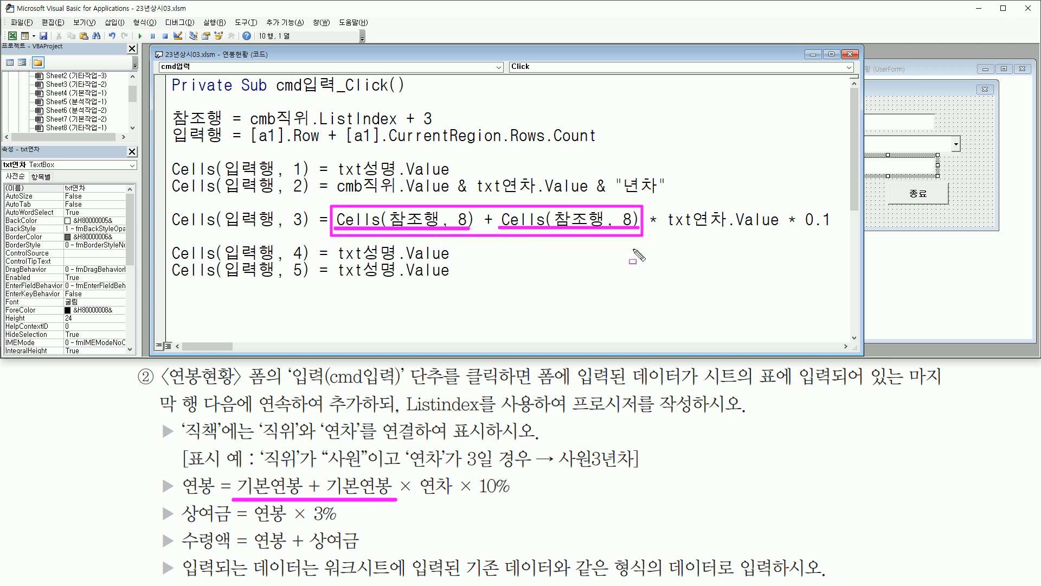
Compare each term of the Cells(입력행, 3) formula with the 연봉 rule and read the 상여금 rule in the task.
mouse_move(400, 473)
mouse_down()
mouse_move(406, 488)
mouse_move(456, 501)
mouse_up()
mouse_move(645, 204)
mouse_down()
mouse_move(764, 236)
mouse_move(784, 205)
mouse_move(783, 239)
mouse_up()
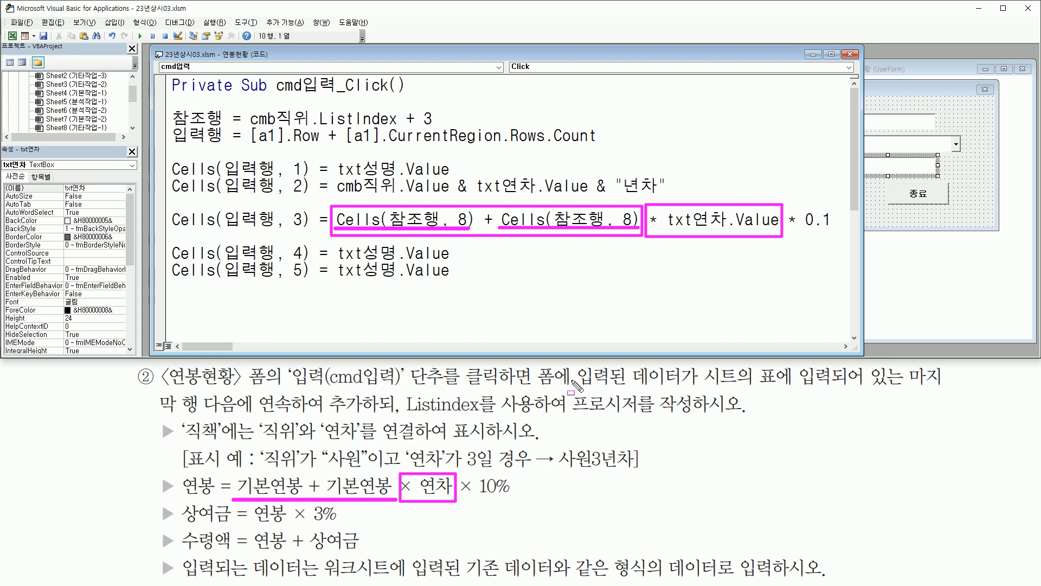
drag(459, 495, 515, 496)
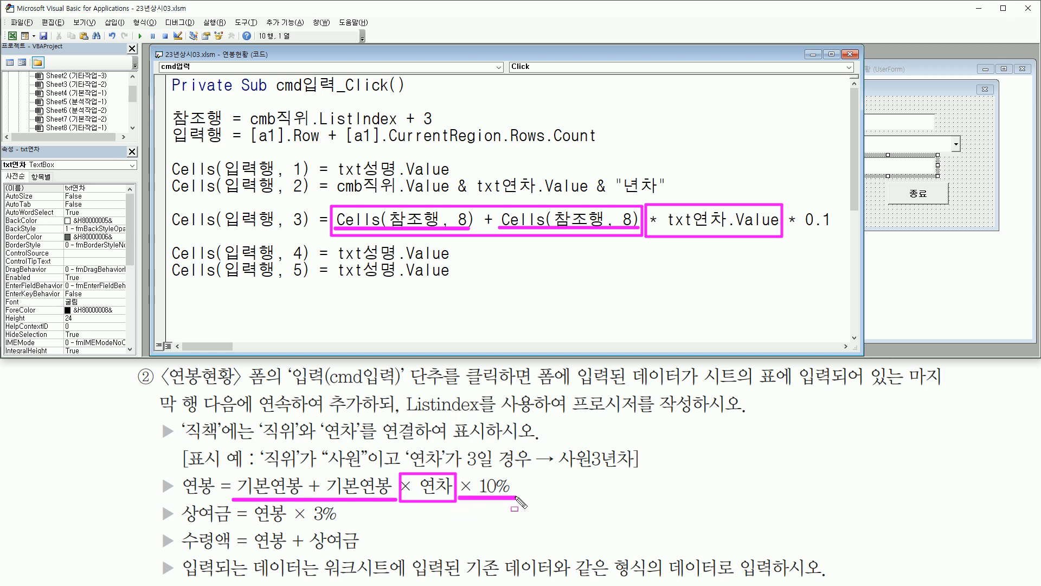
drag(785, 233, 841, 232)
drag(180, 473, 214, 499)
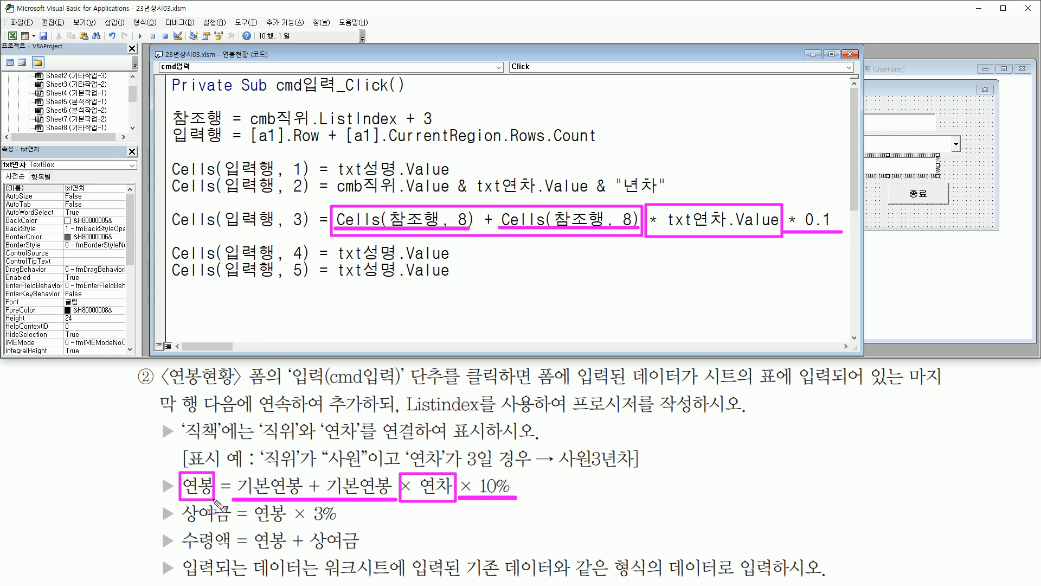
drag(219, 261, 307, 261)
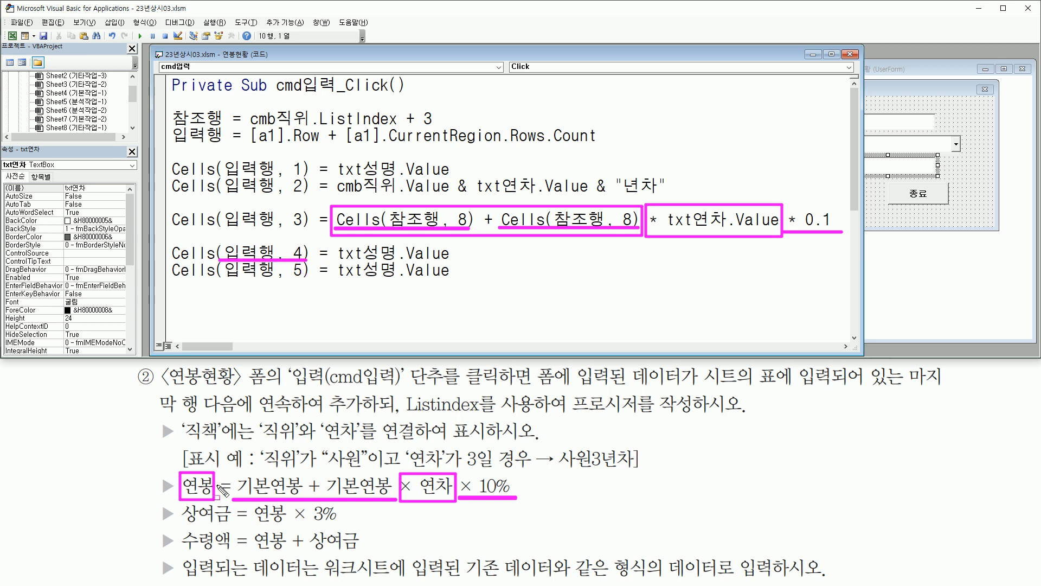
drag(182, 522, 228, 523)
drag(254, 525, 341, 523)
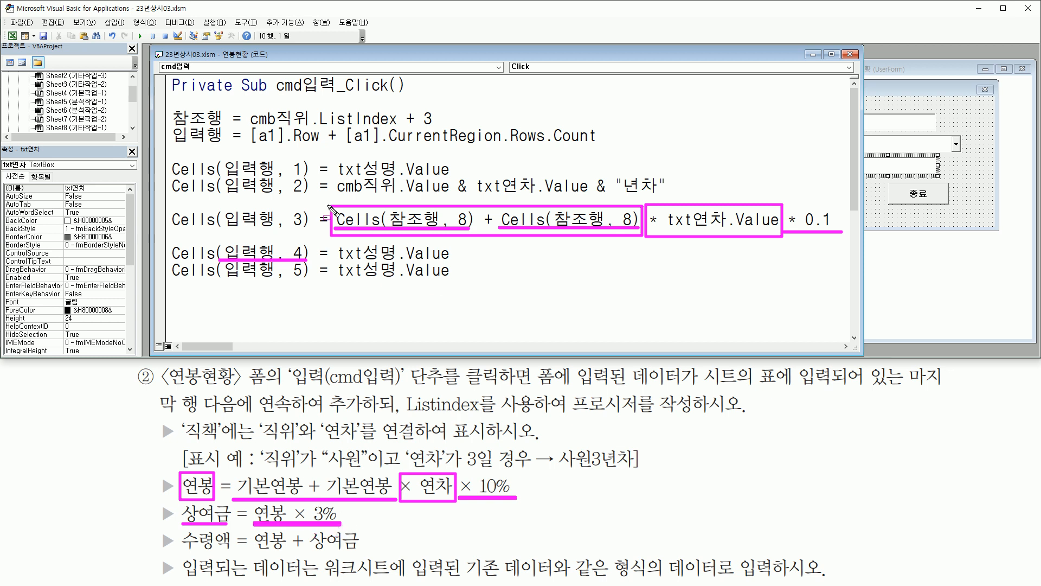
key(Escape)
key(ctrl+2)
mouse_move(329, 203)
mouse_down()
mouse_move(632, 234)
mouse_move(839, 234)
mouse_up()
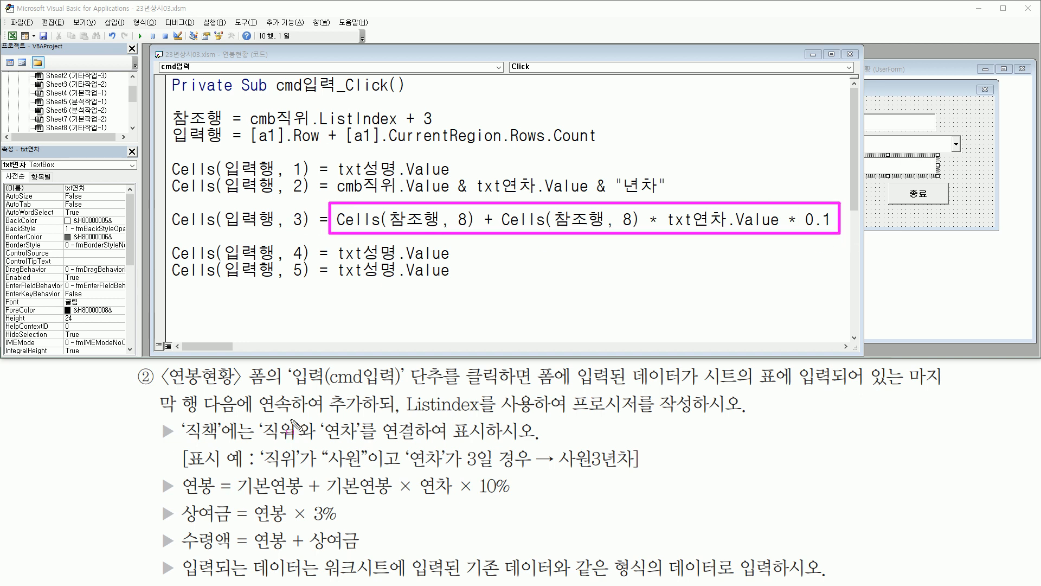
drag(242, 496, 511, 499)
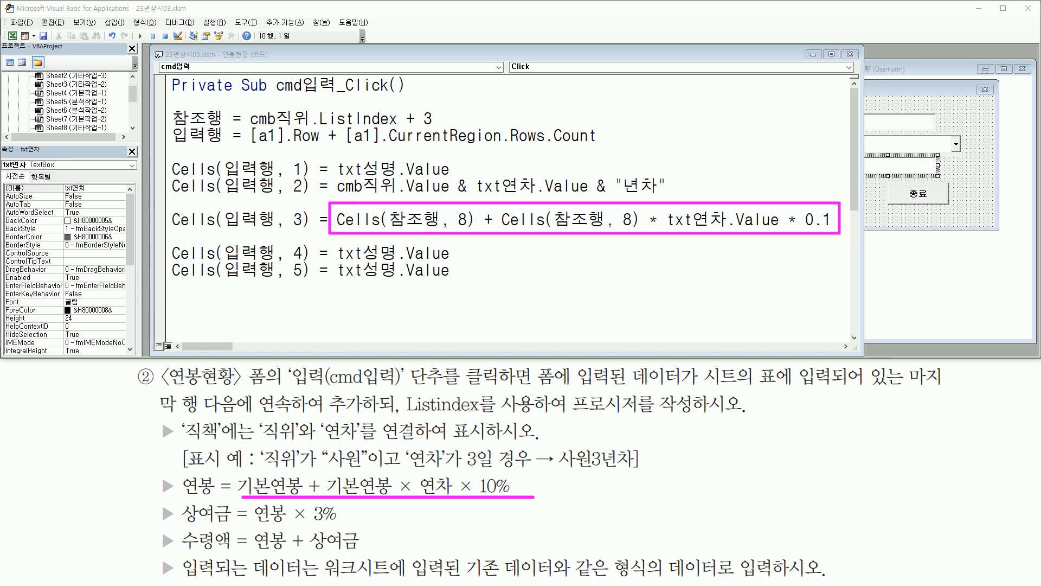
Replace the value assigned to Cells(입력행, 4) with Cells(입력행, 3) * 0.03.
mouse_move(345, 213)
mouse_down()
mouse_move(299, 197)
mouse_move(265, 210)
mouse_move(283, 207)
mouse_up()
mouse_move(170, 230)
mouse_down()
mouse_move(307, 231)
mouse_move(171, 219)
mouse_up()
key(ctrl+c)
key(Escape)
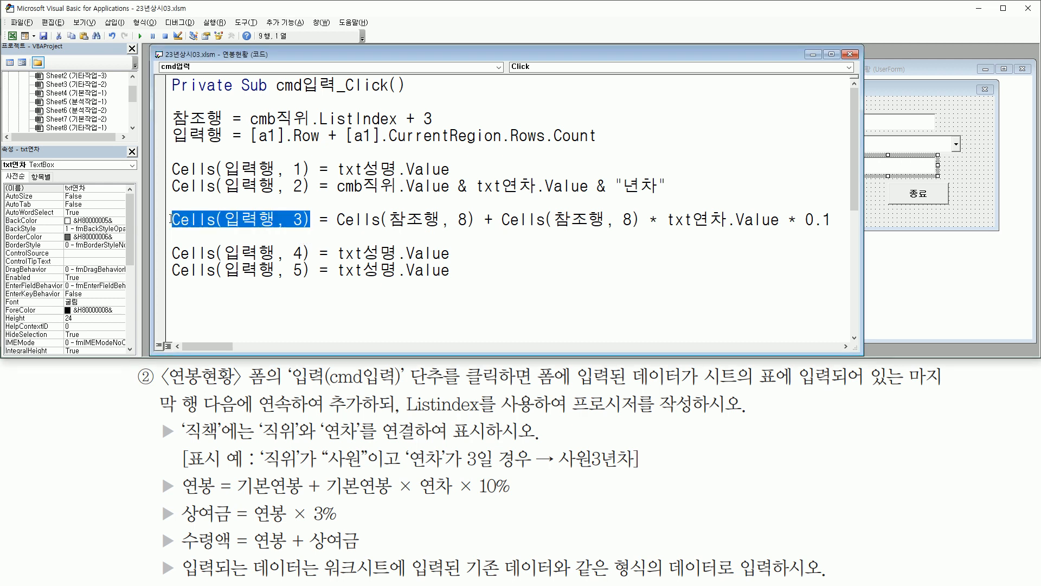
drag(337, 252, 467, 252)
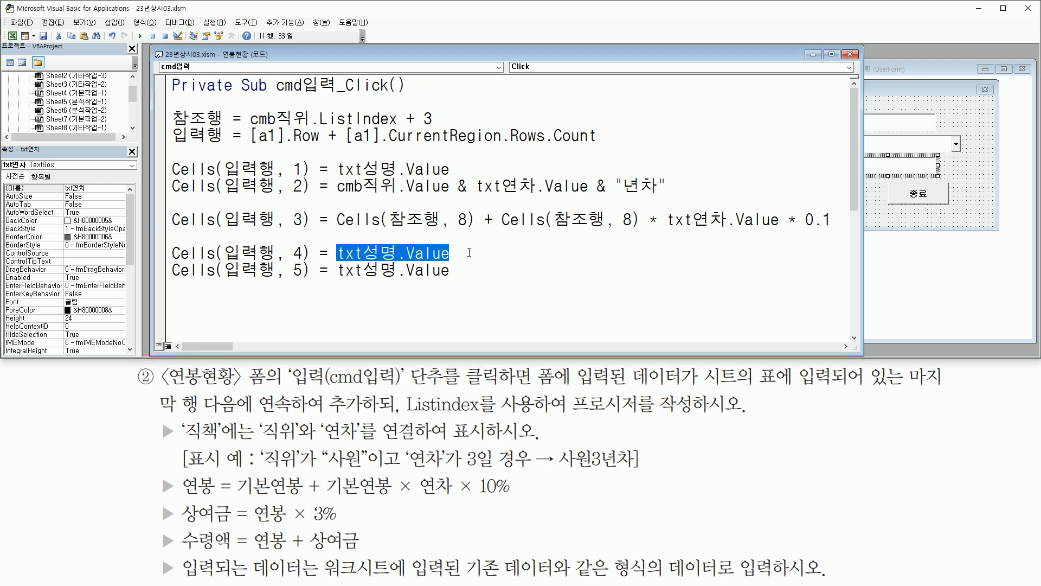
key(Delete)
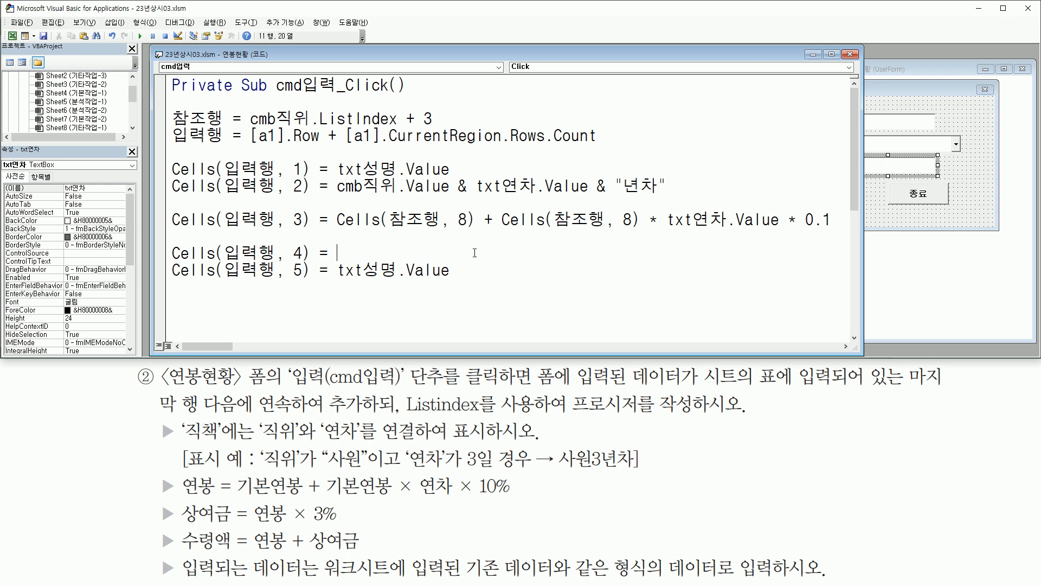
key(ctrl+v)
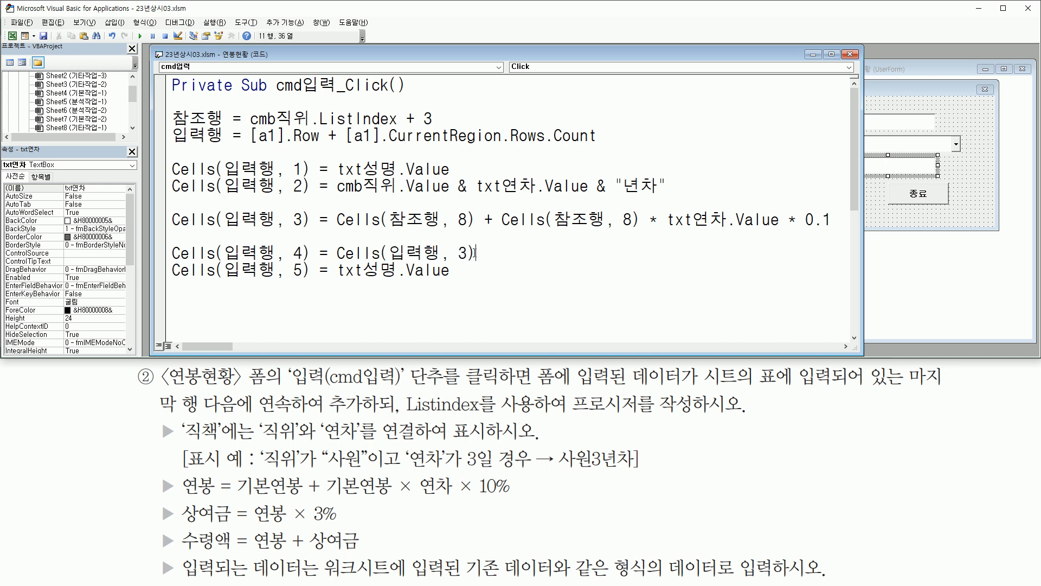
key(Return)
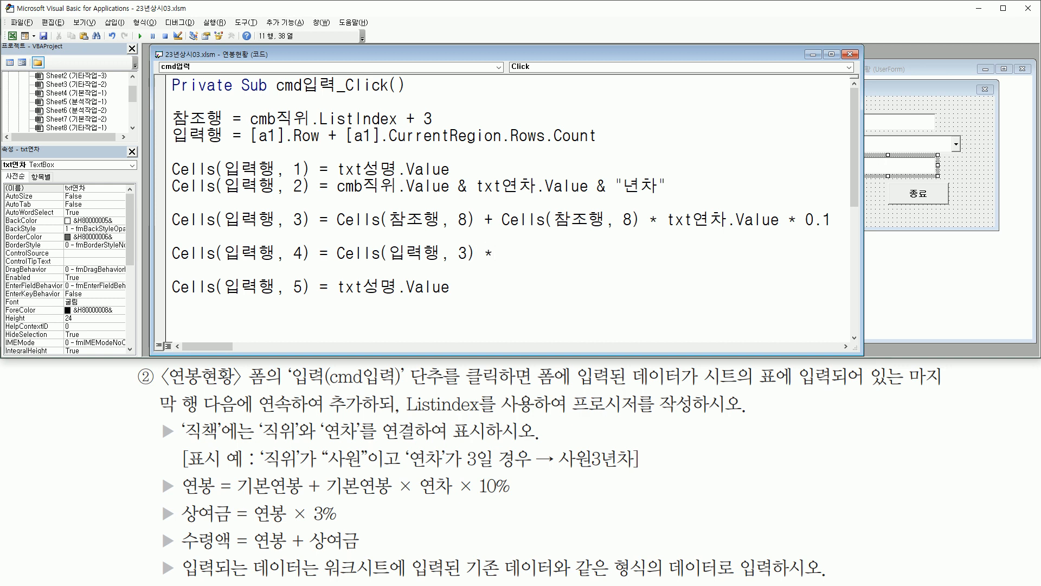
text(* 0.03)
Check the Cells(입력행, 4) formula against the 상여금 rule and read which amounts make up 수령액.
drag(334, 265, 547, 263)
drag(252, 524, 342, 524)
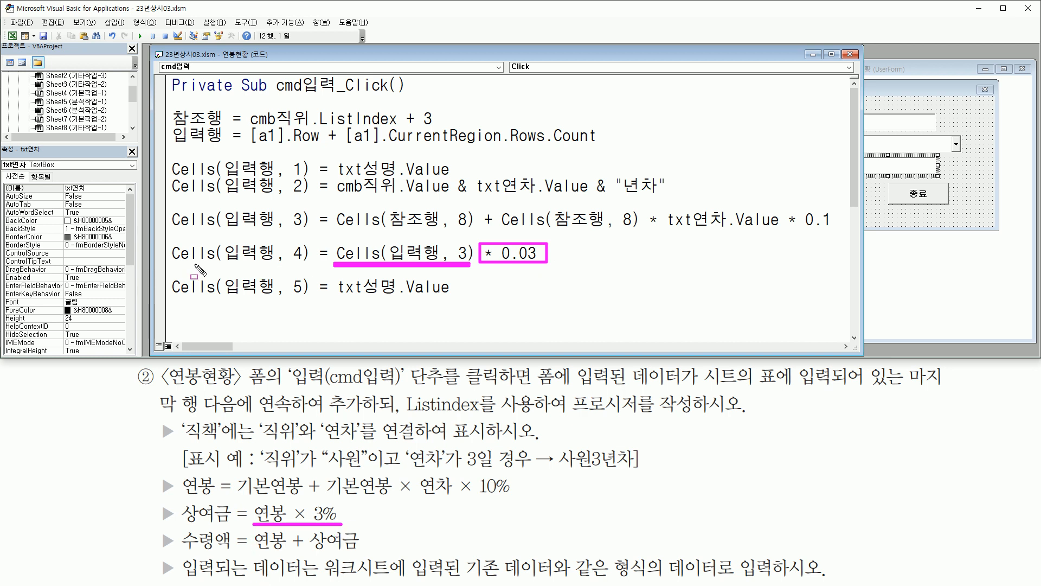
drag(175, 264, 307, 264)
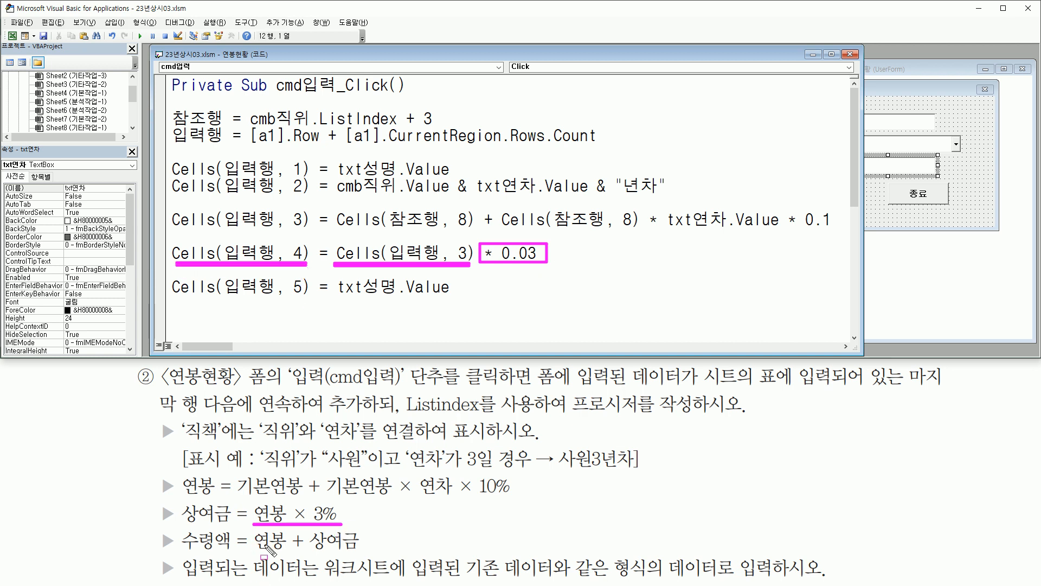
key(Escape)
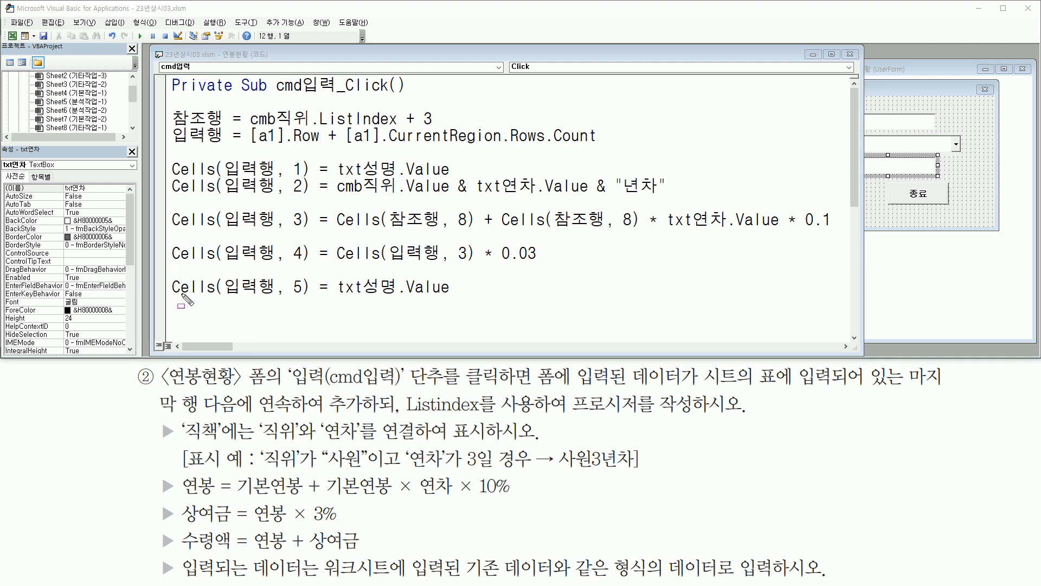
drag(171, 296, 307, 296)
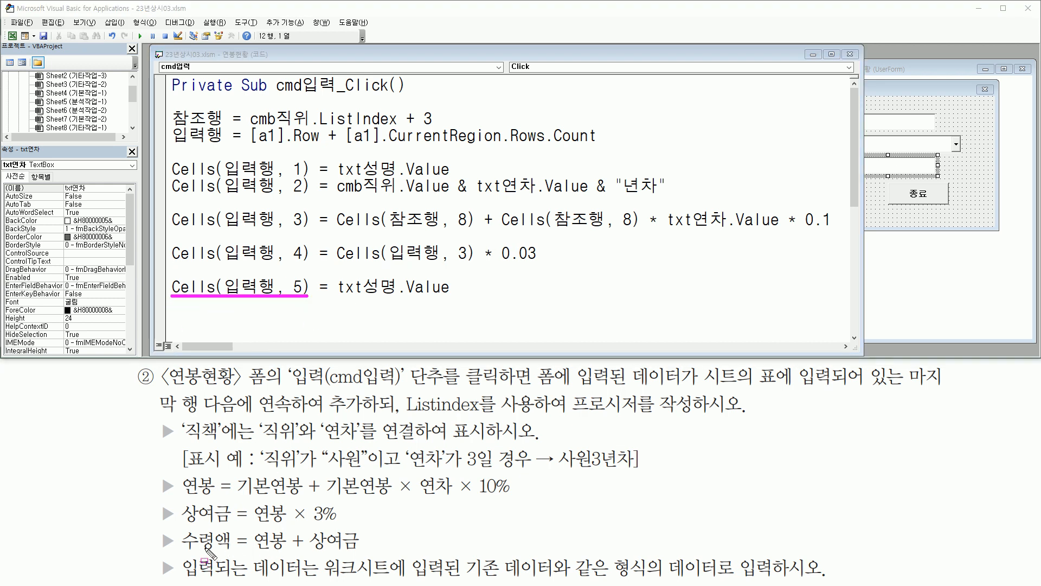
drag(183, 548, 239, 549)
mouse_move(271, 541)
mouse_down()
mouse_move(287, 527)
mouse_move(258, 527)
mouse_move(251, 547)
mouse_move(284, 552)
mouse_move(337, 528)
mouse_move(359, 551)
mouse_up()
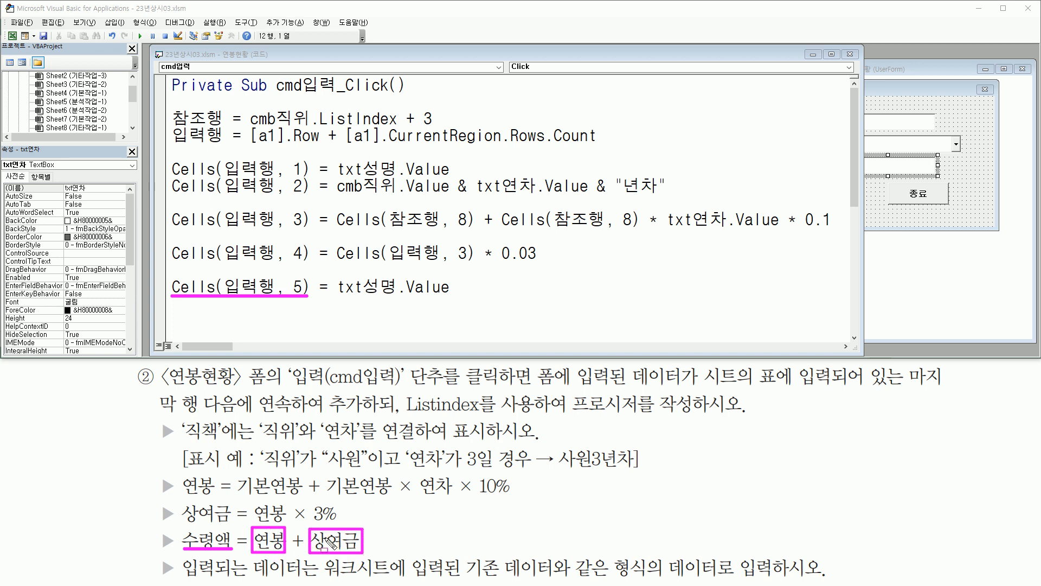
mouse_move(170, 205)
mouse_down()
mouse_move(185, 218)
mouse_move(171, 232)
mouse_move(312, 232)
mouse_up()
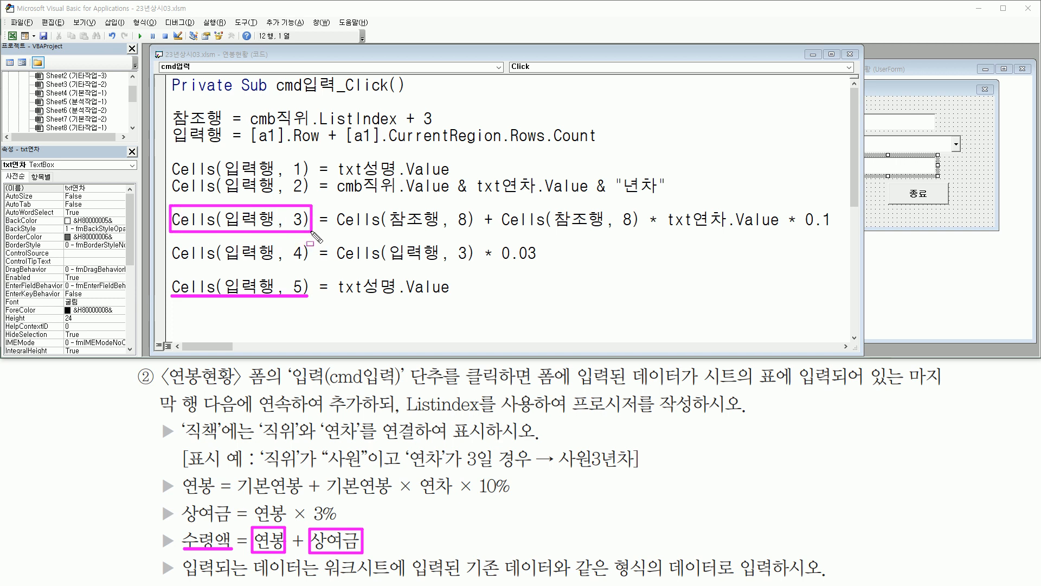
mouse_move(179, 243)
mouse_down()
mouse_move(169, 240)
mouse_move(187, 264)
mouse_move(313, 266)
mouse_up()
key(Escape)
Replace the value assigned to Cells(입력행, 5) with Cells(입력행, 3) + Cells(입력행, 4).
drag(310, 219, 168, 219)
key(ctrl+c)
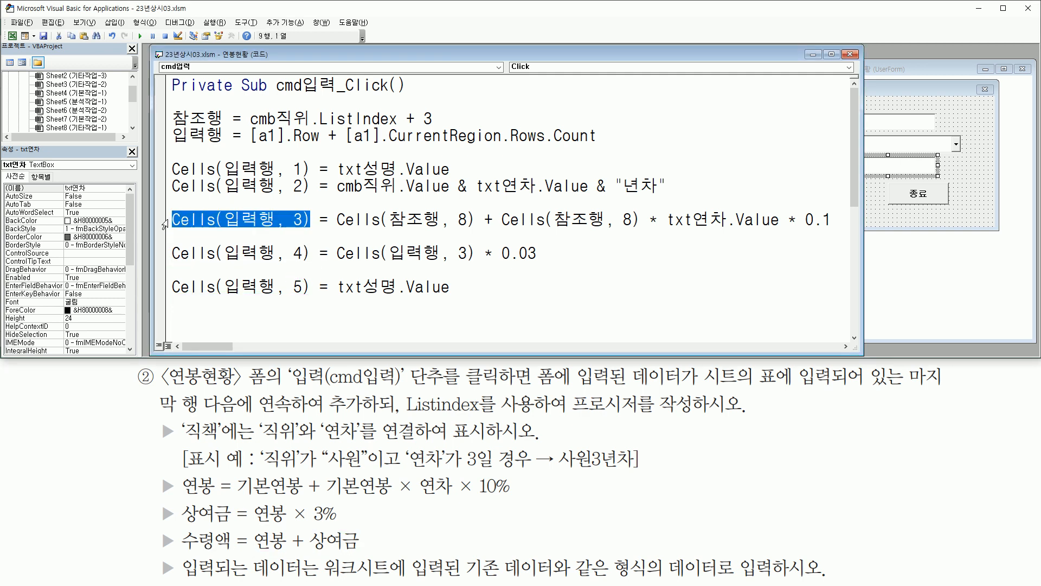
drag(338, 287, 551, 287)
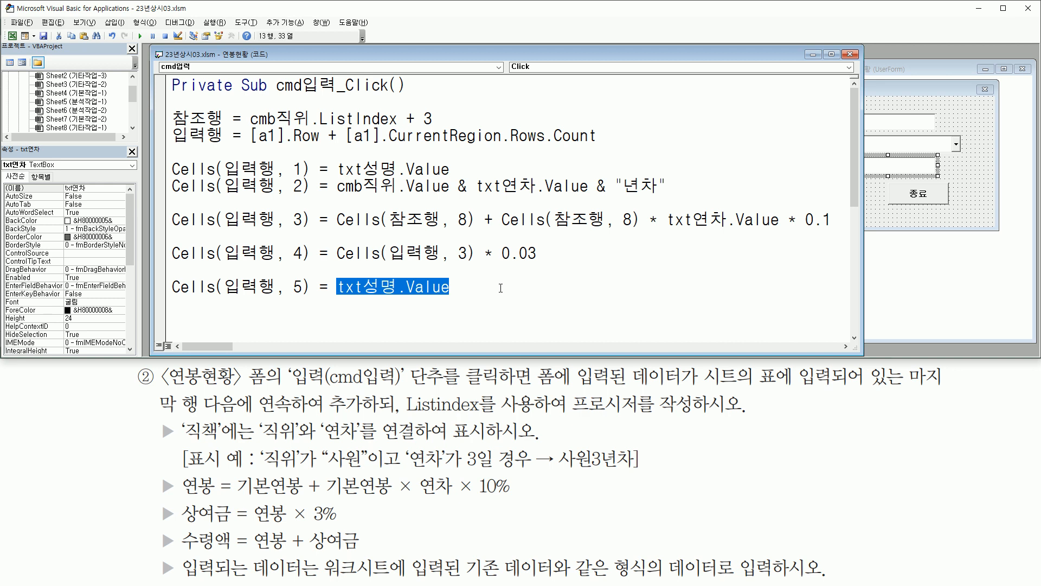
key(Delete)
key(ctrl+v)
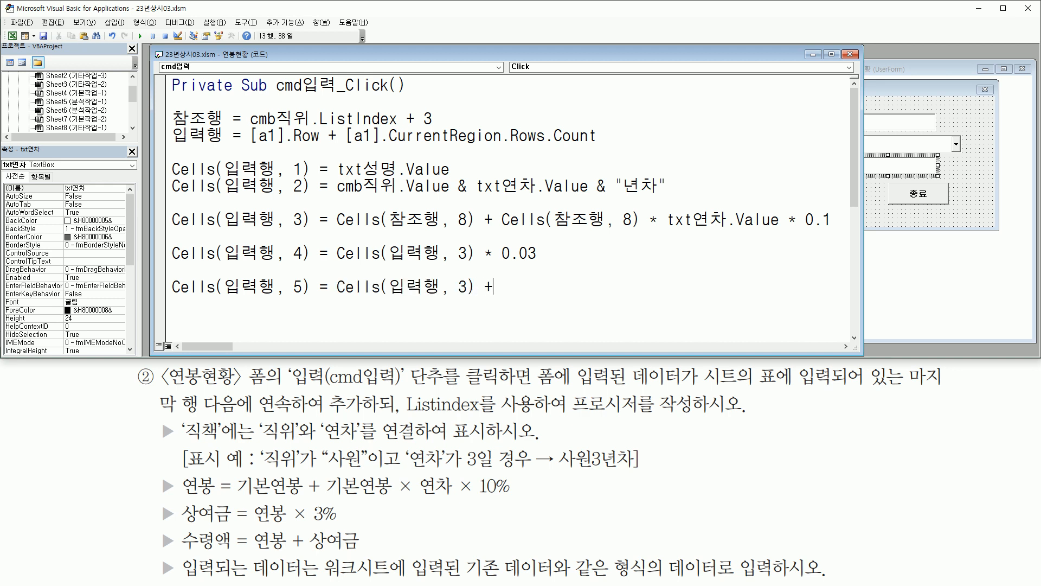
key(ctrl+v)
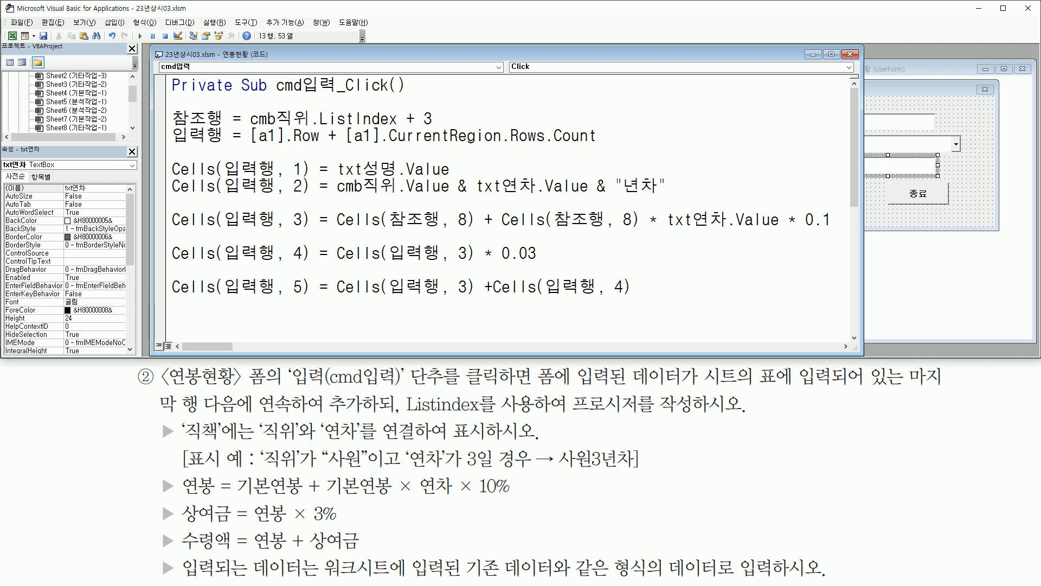
key(Return)
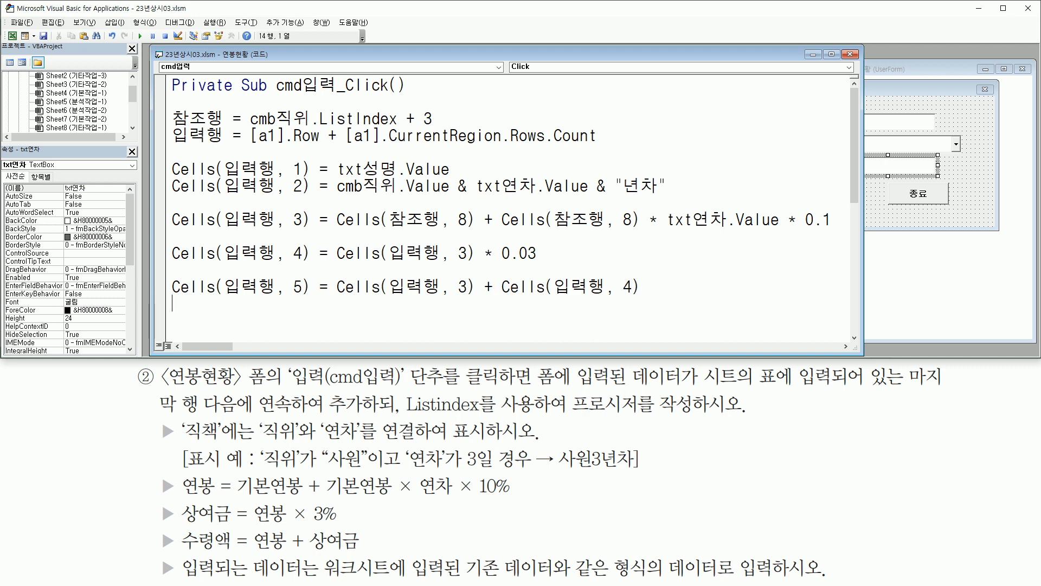
Review the two terms of the Cells(입력행, 5) formula against the lines that assign 연봉 and 상여금.
drag(336, 297, 475, 298)
drag(169, 234, 312, 234)
drag(498, 297, 641, 298)
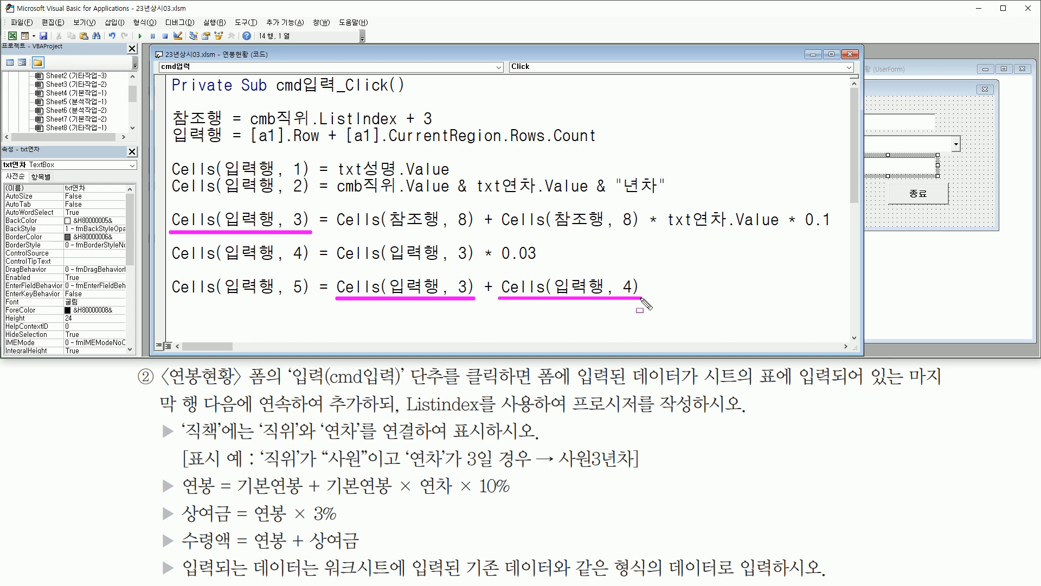
drag(169, 262, 310, 264)
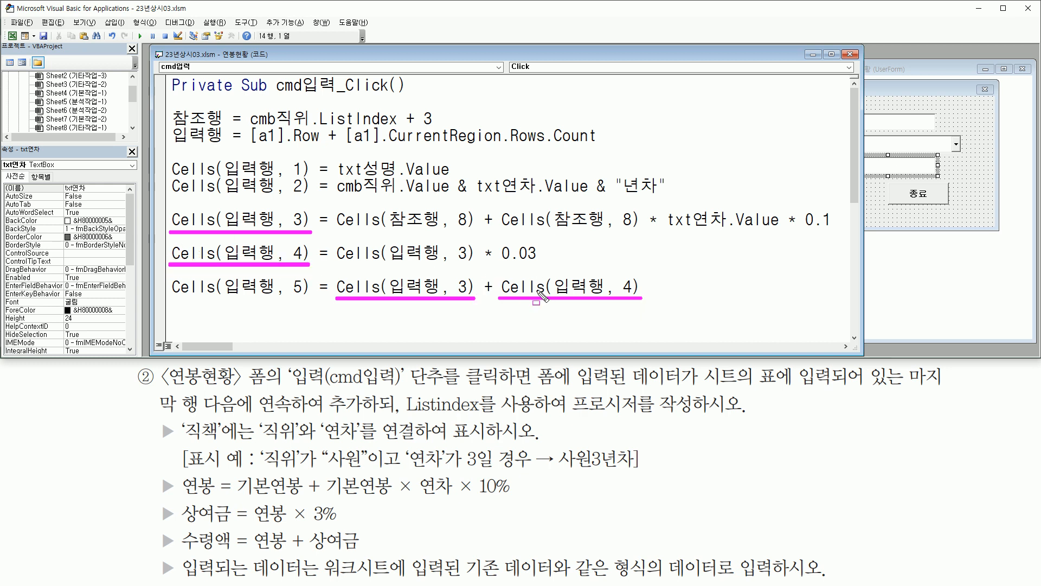
mouse_move(169, 299)
mouse_down()
mouse_move(311, 299)
mouse_move(310, 286)
mouse_up()
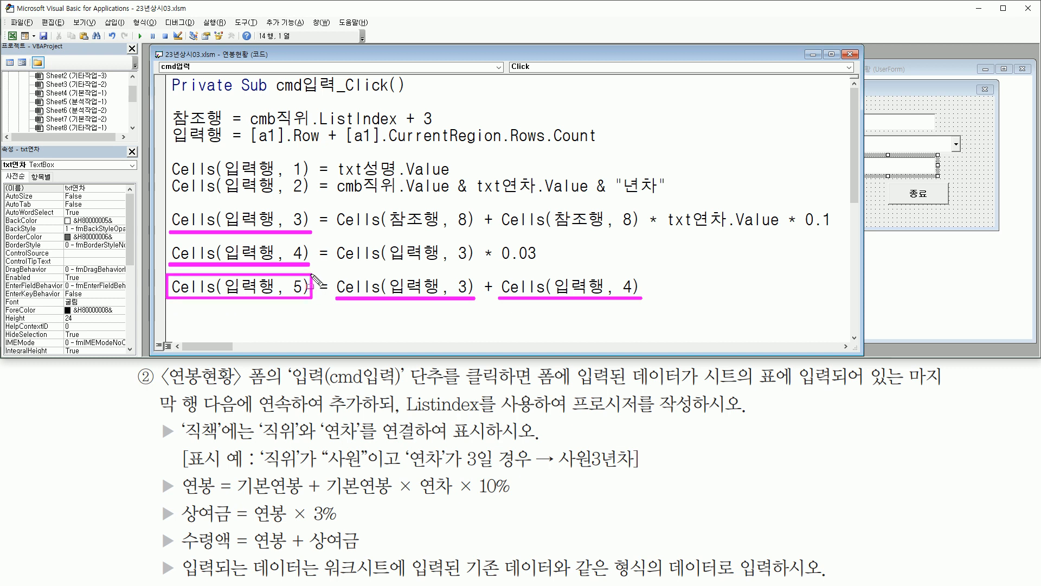
key(Escape)
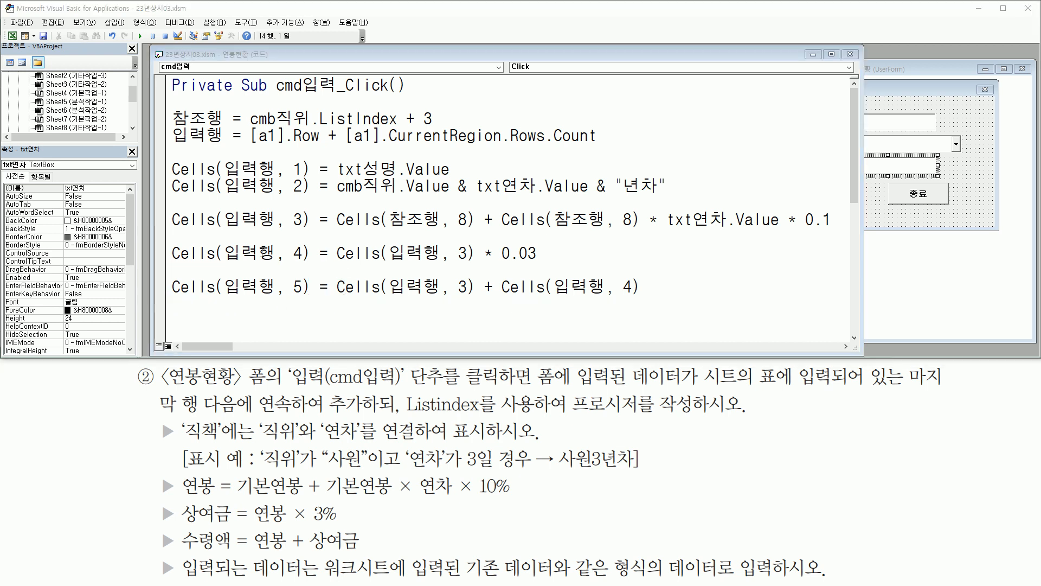
Remove the blank lines between the Cells assignments and the extra ones before End Sub in cmd입력_Click.
click(189, 233)
key(Delete)
click(189, 252)
key(Delete)
click(188, 207)
key(Delete)
click(190, 255)
key(Delete)
key(Delete)
key(Delete)
key(Delete)
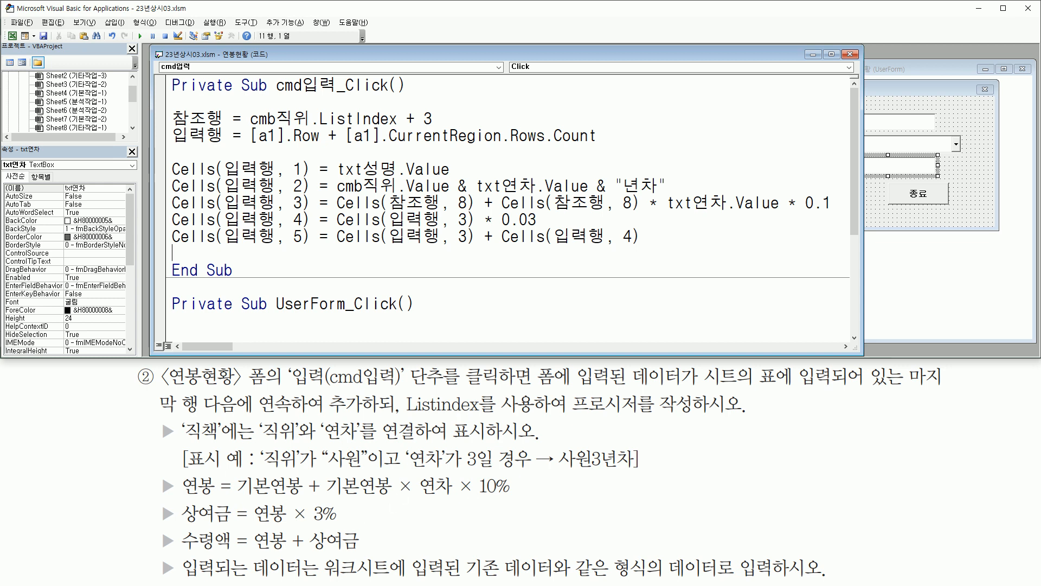
Switch to the Excel sheet 기타작업-3, open the 연봉현황 form with 연봉입력 and move it clear of both tables.
key(alt+Tab)
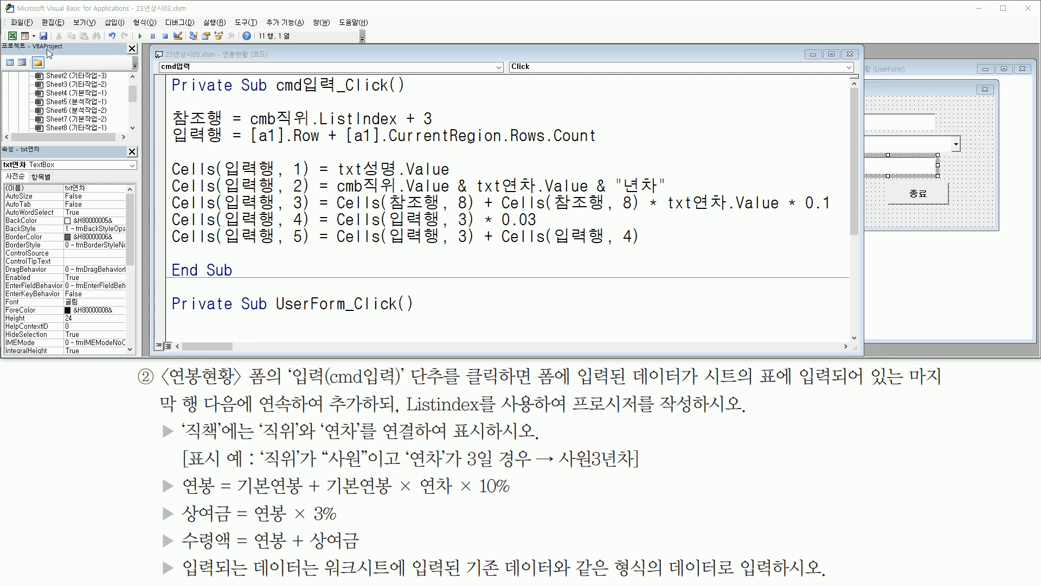
drag(6, 26, 20, 45)
key(Escape)
click(13, 36)
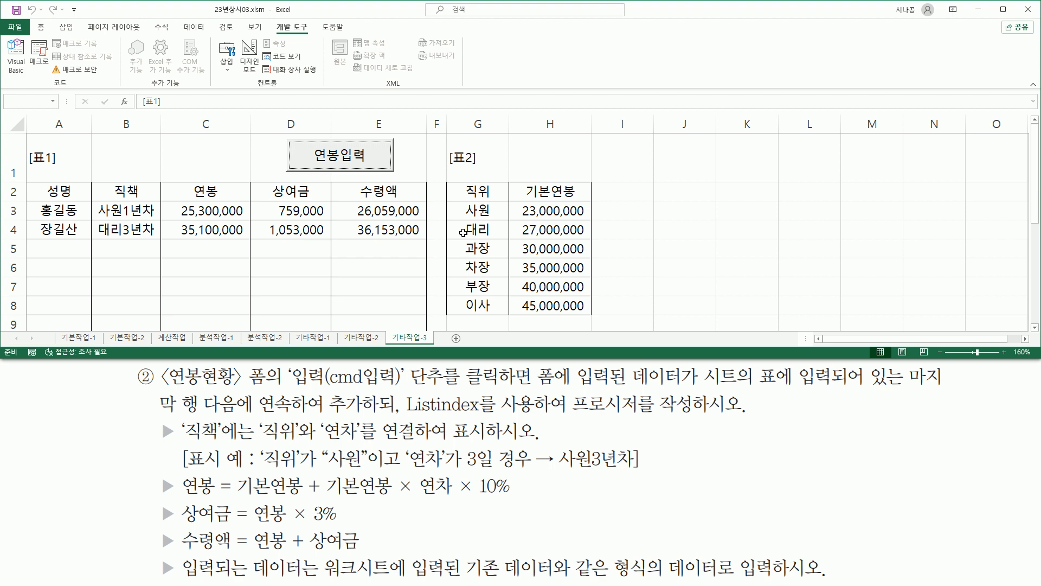
click(372, 164)
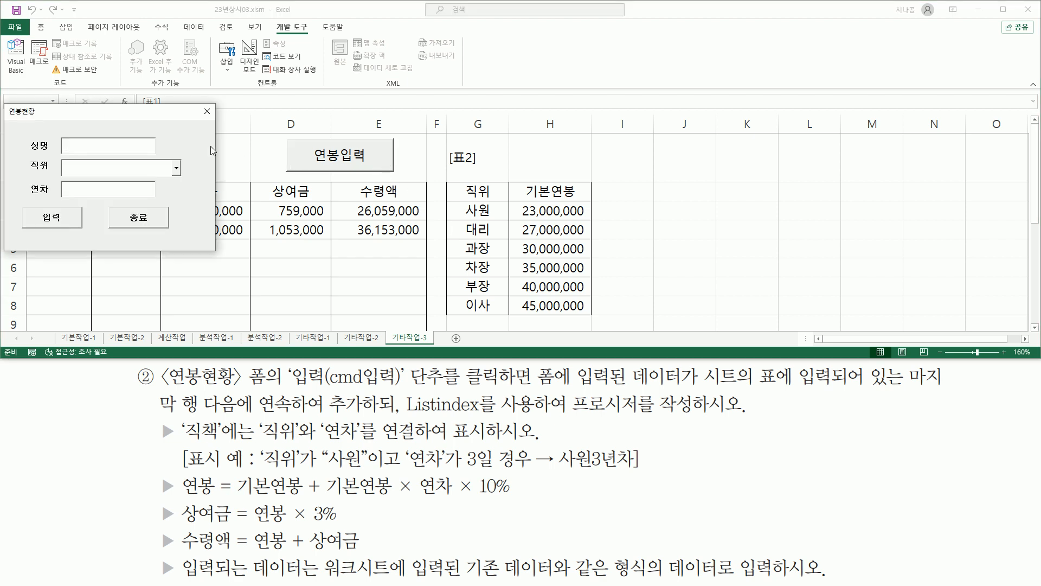
drag(165, 115, 812, 169)
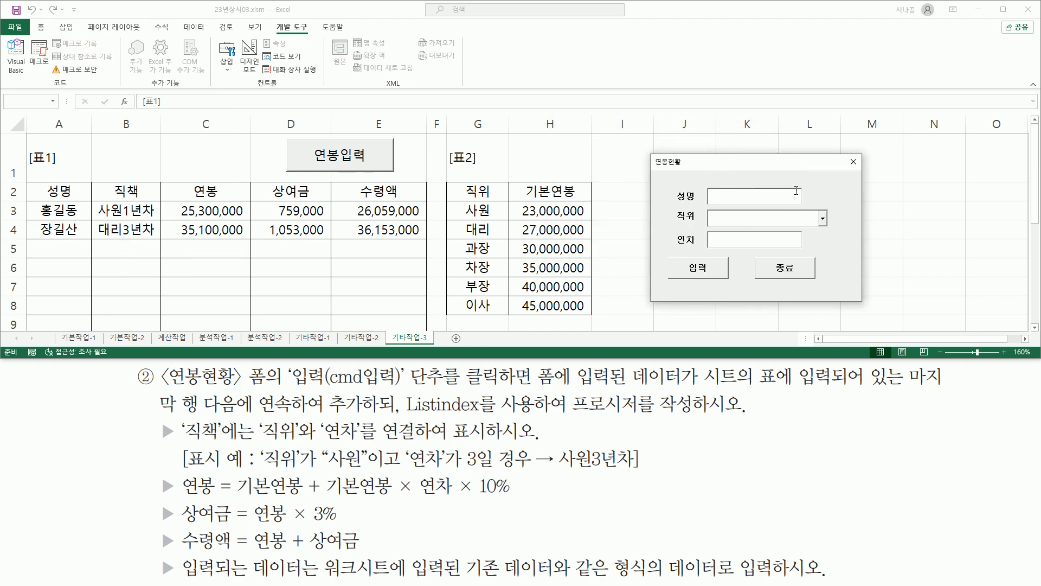
Enter a person's name as 성명, choose 이사 as 직위, set 연차 to 10 and submit the record to 표1.
text(이쇼ㅜ)
text(순신)
click(821, 220)
click(822, 219)
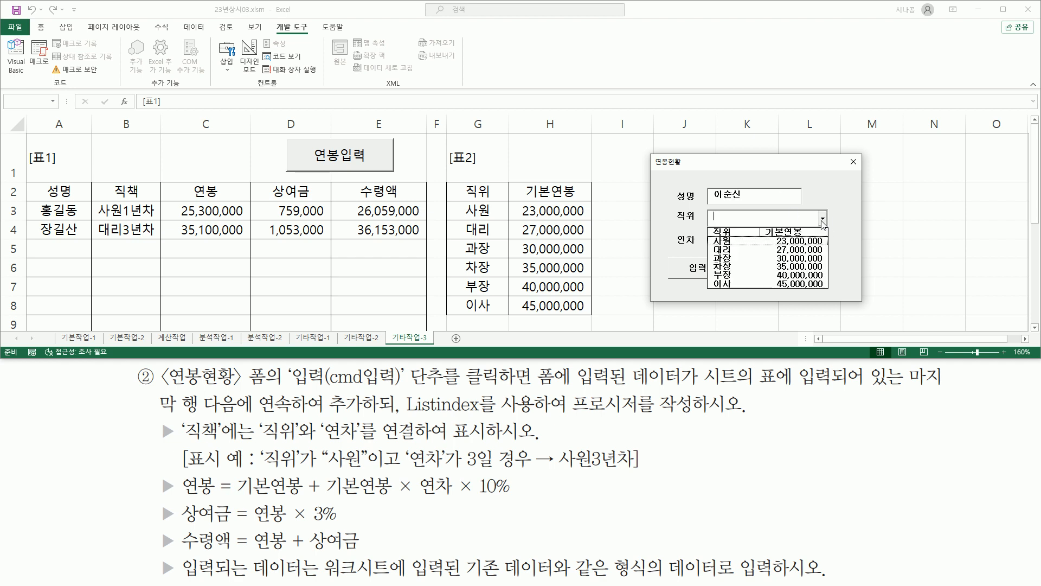
click(753, 284)
click(733, 239)
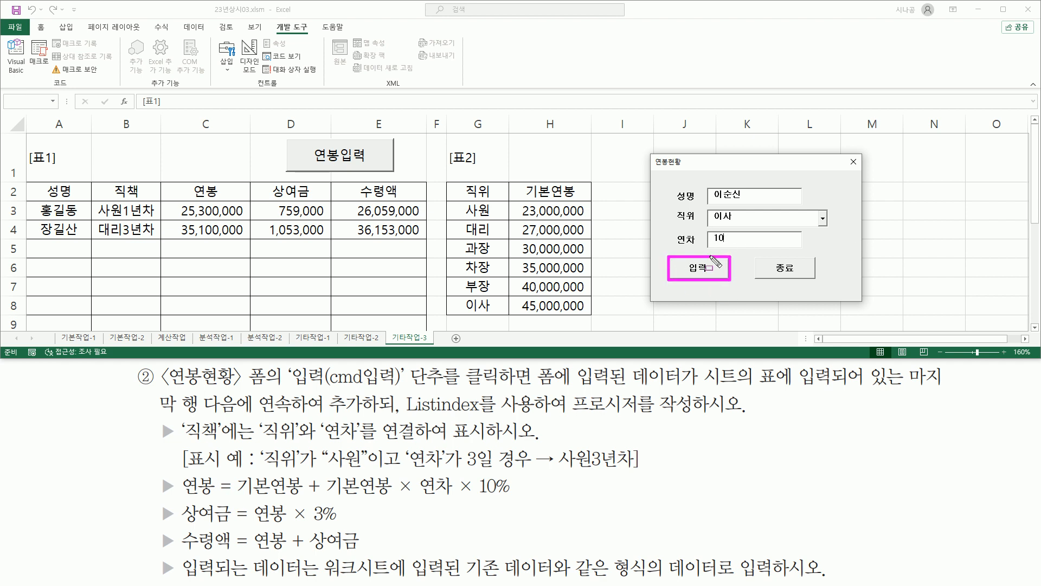
click(708, 275)
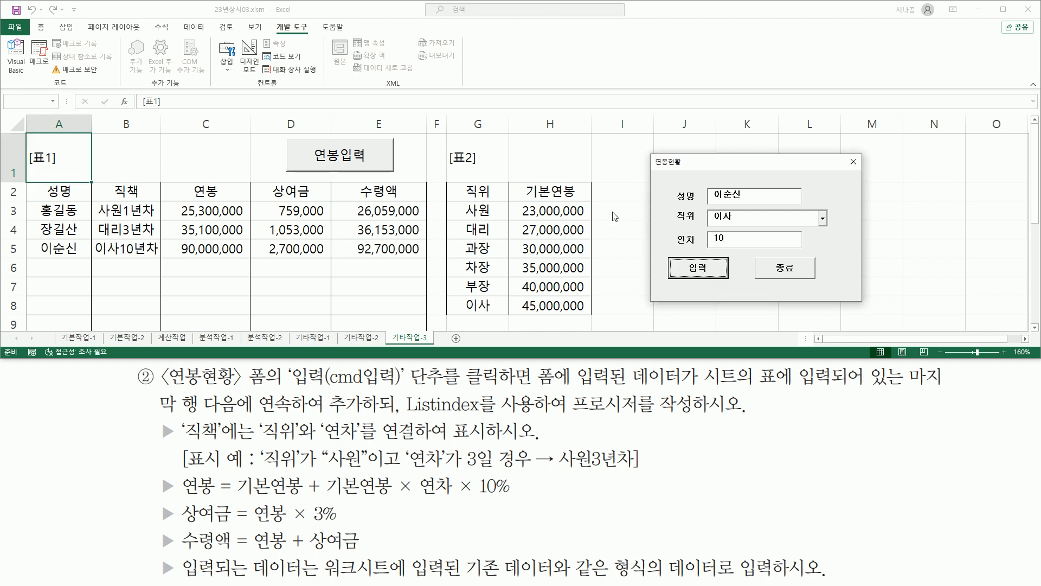
Check the new row in 표1 against the form's 직위 and 연차, the 이사 기본연봉 and the formulas for 연봉, 상여금 and 수령액.
drag(28, 257, 425, 259)
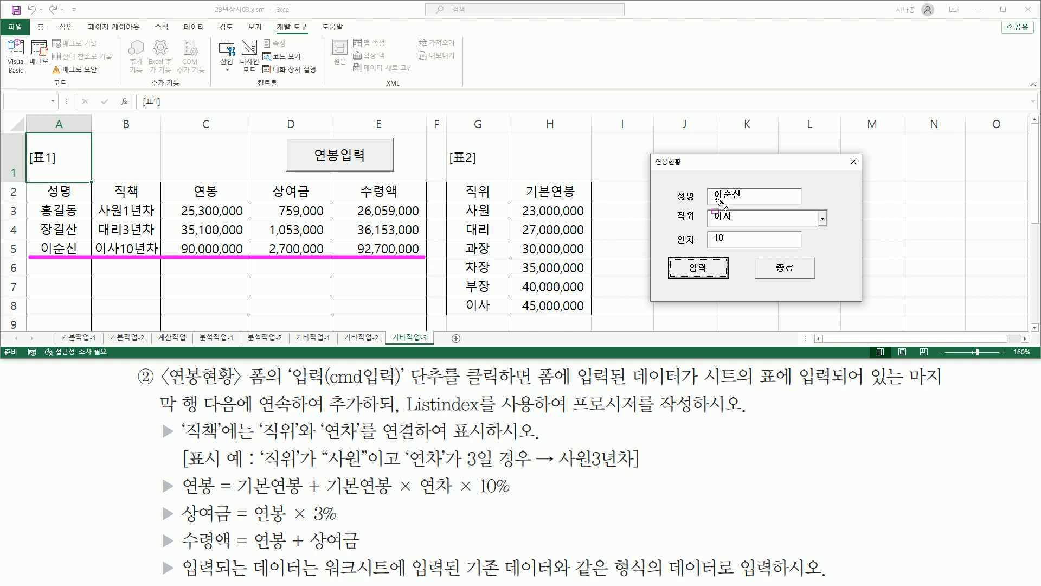
drag(701, 217, 743, 253)
mouse_move(97, 243)
mouse_down()
mouse_move(129, 262)
mouse_move(161, 259)
mouse_up()
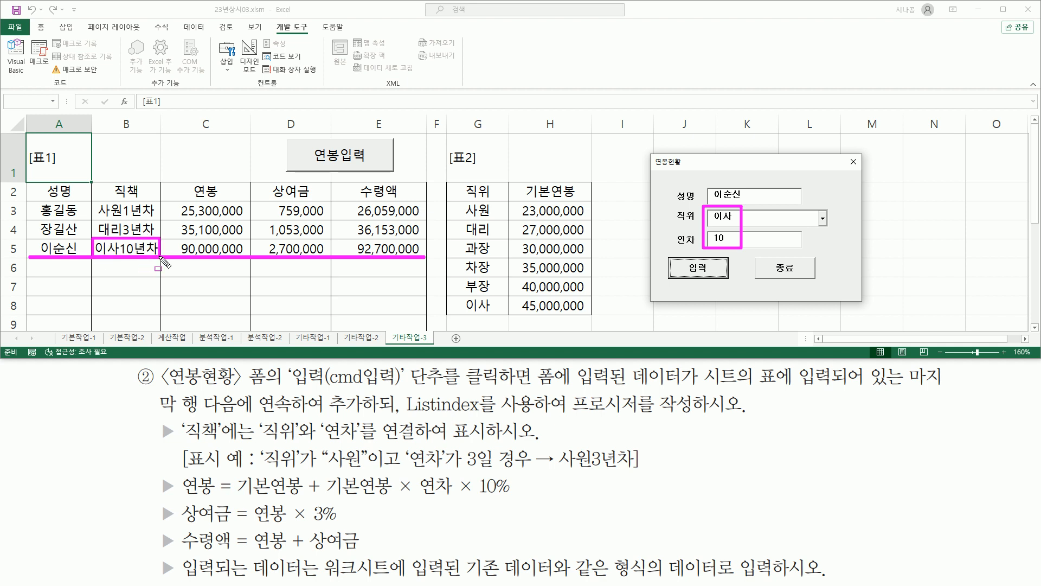
mouse_move(460, 313)
mouse_down()
mouse_move(518, 314)
mouse_move(591, 297)
mouse_move(592, 315)
mouse_up()
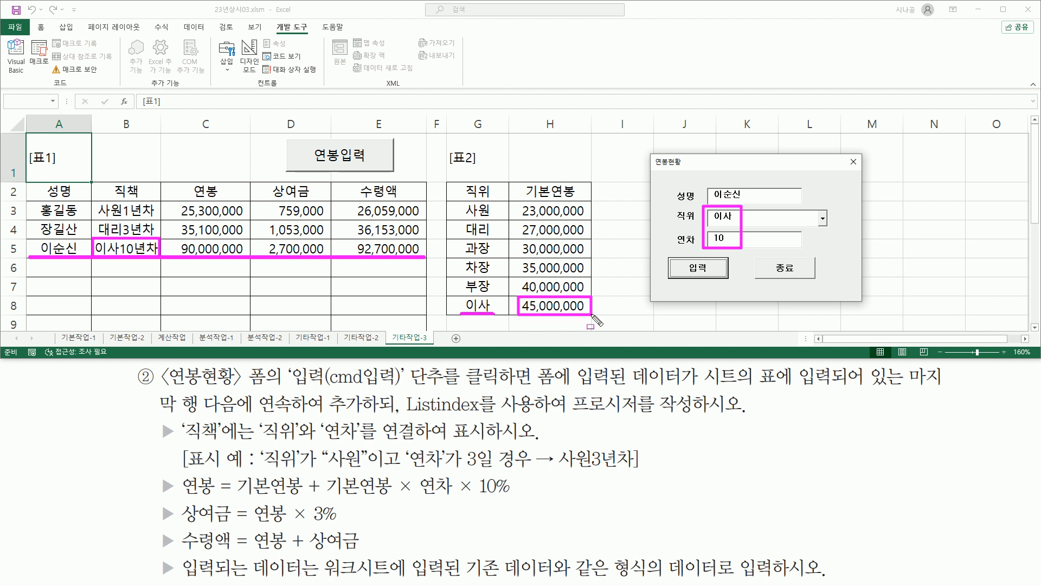
drag(228, 496, 518, 495)
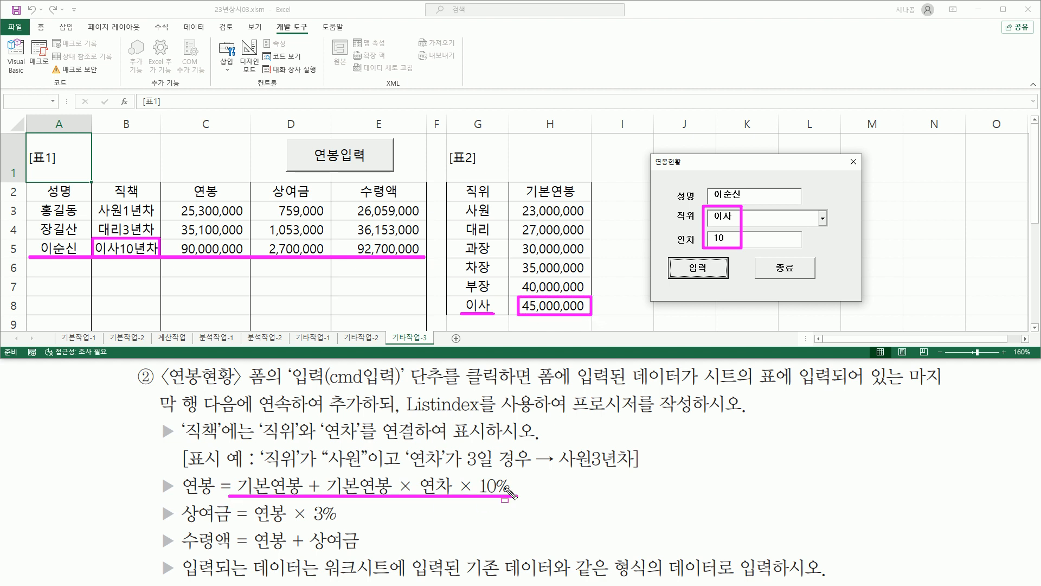
mouse_move(185, 251)
mouse_down()
mouse_move(175, 256)
mouse_move(247, 239)
mouse_up()
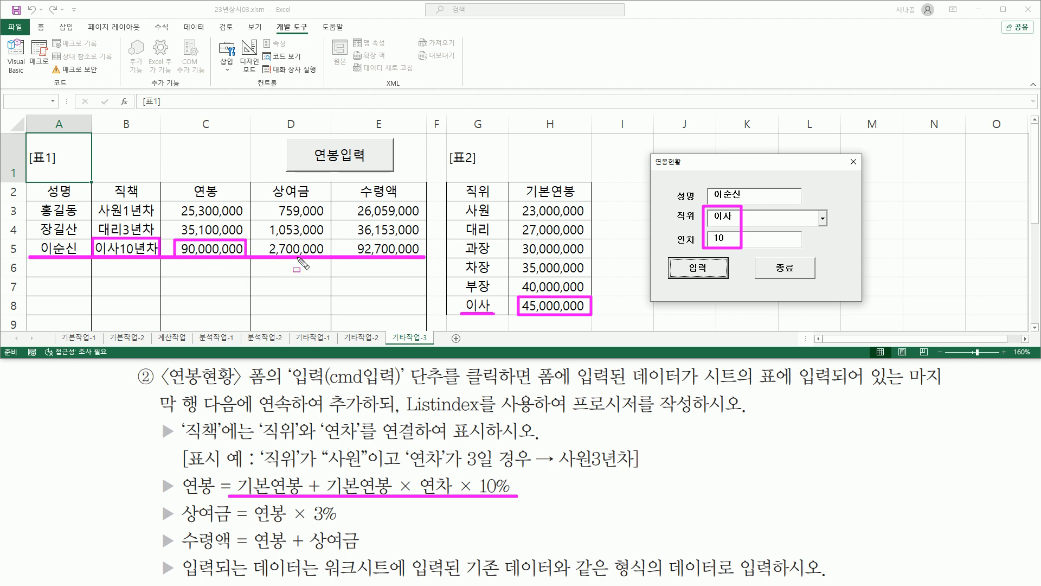
drag(252, 524, 340, 525)
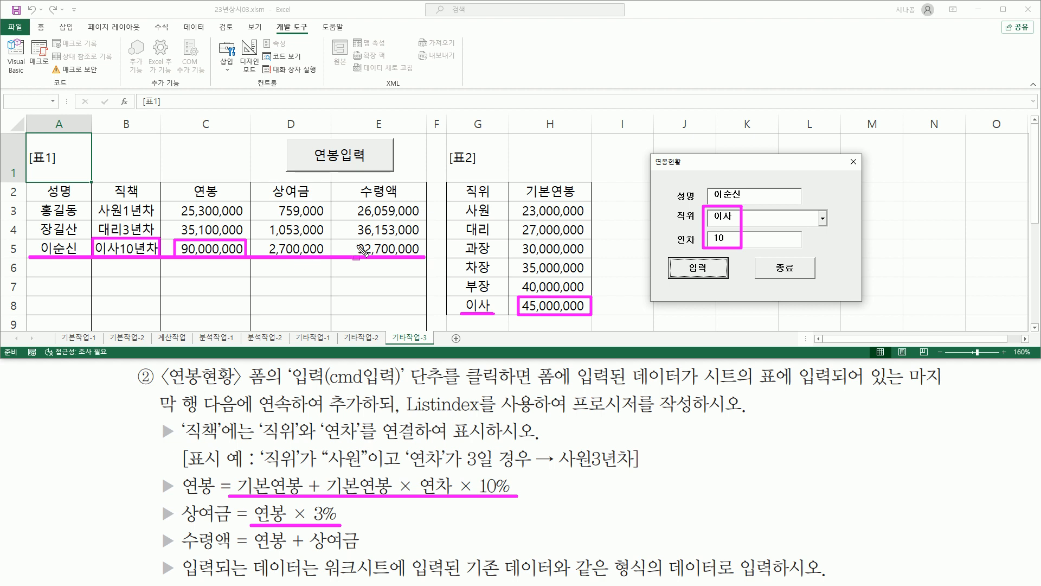
drag(351, 238, 425, 266)
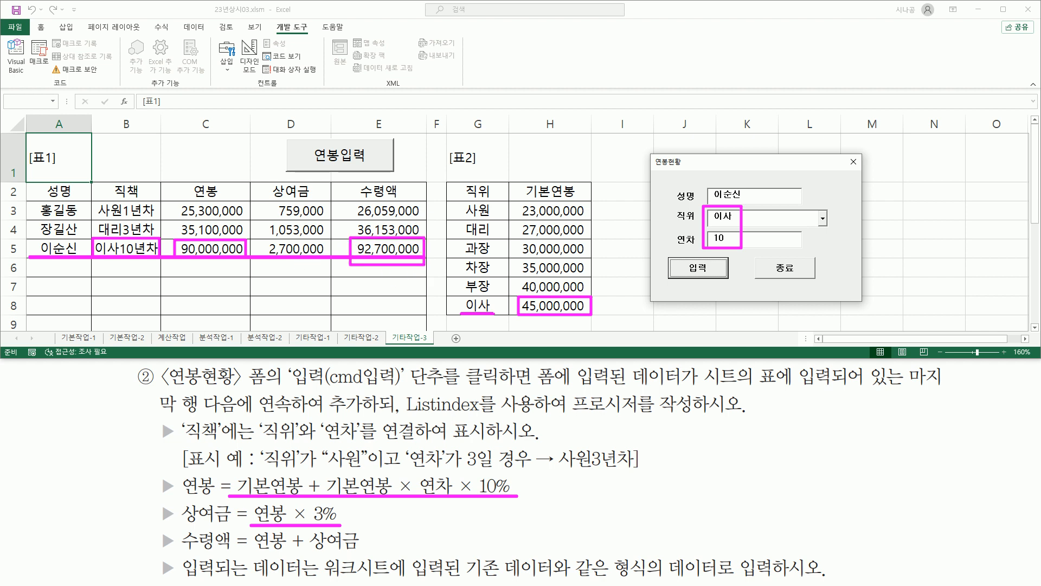
mouse_move(222, 234)
mouse_down()
mouse_move(229, 242)
mouse_move(243, 226)
mouse_move(283, 240)
mouse_move(296, 222)
mouse_up()
key(Escape)
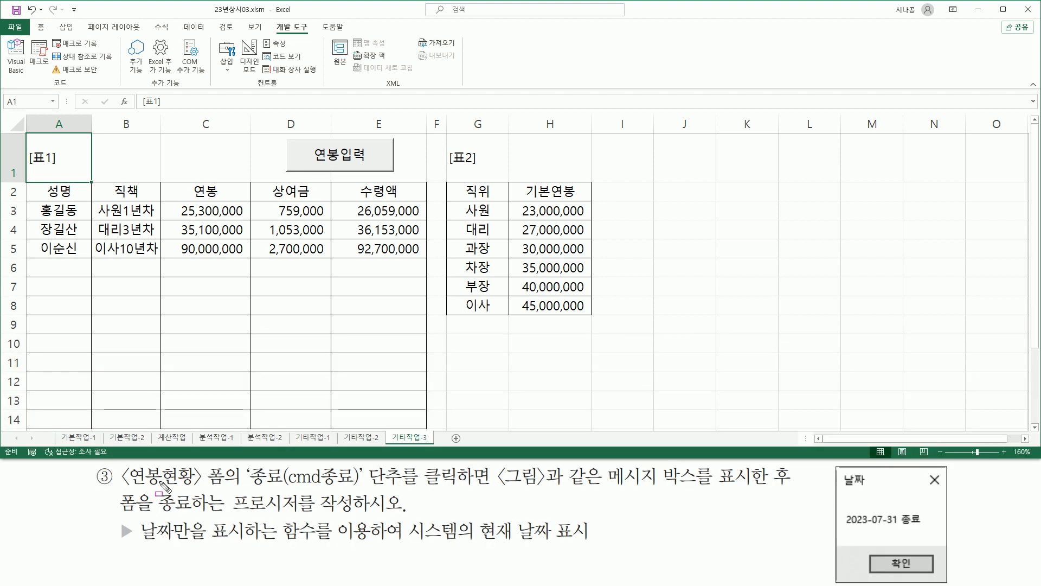
Open the 연봉현황 form with 연봉입력 and move it clear of both tables.
mouse_move(118, 464)
mouse_down()
mouse_move(133, 489)
mouse_move(204, 488)
mouse_up()
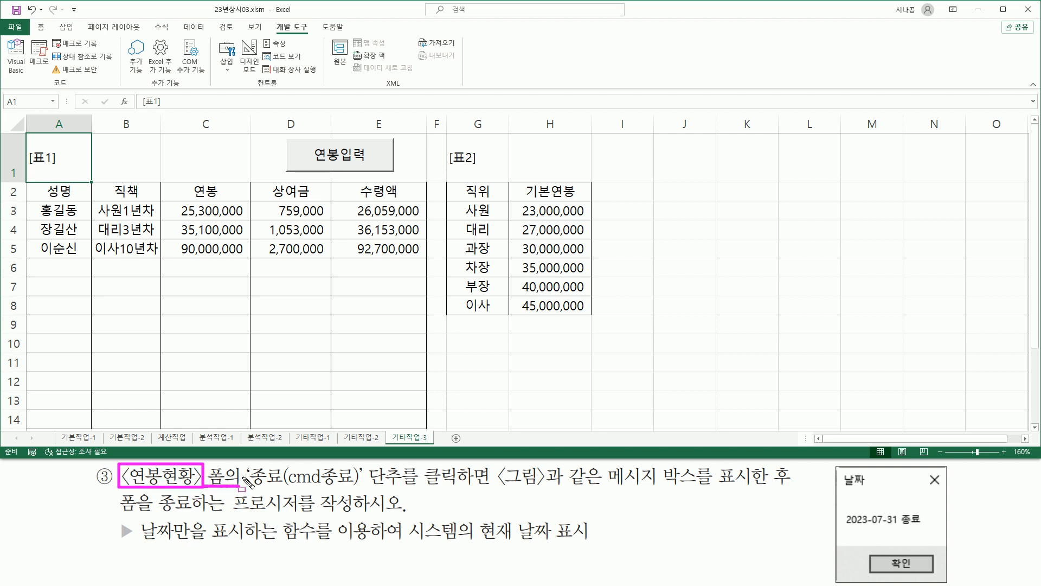
key(Escape)
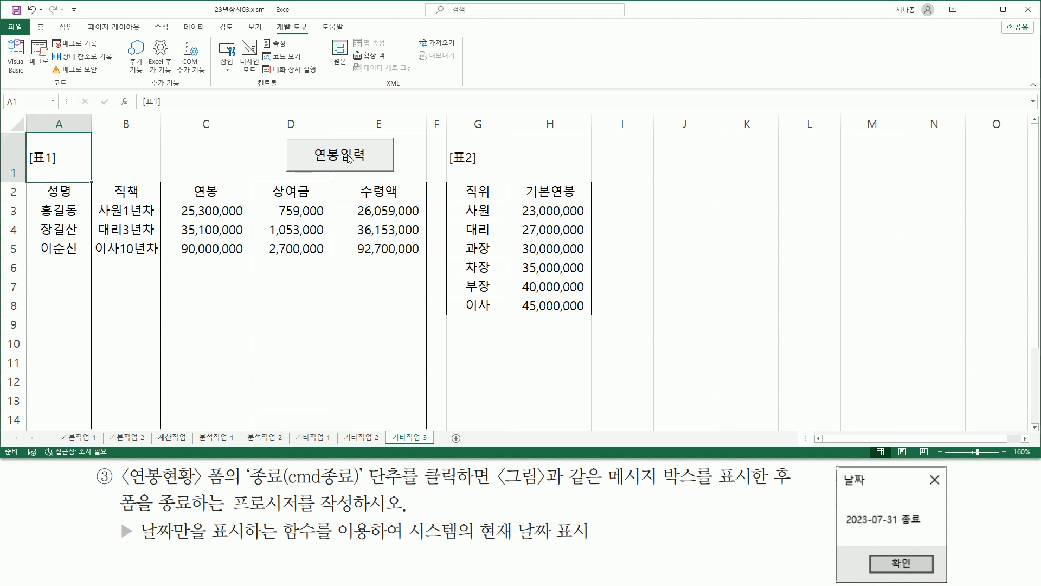
click(340, 154)
drag(139, 165, 611, 259)
drag(682, 246, 752, 217)
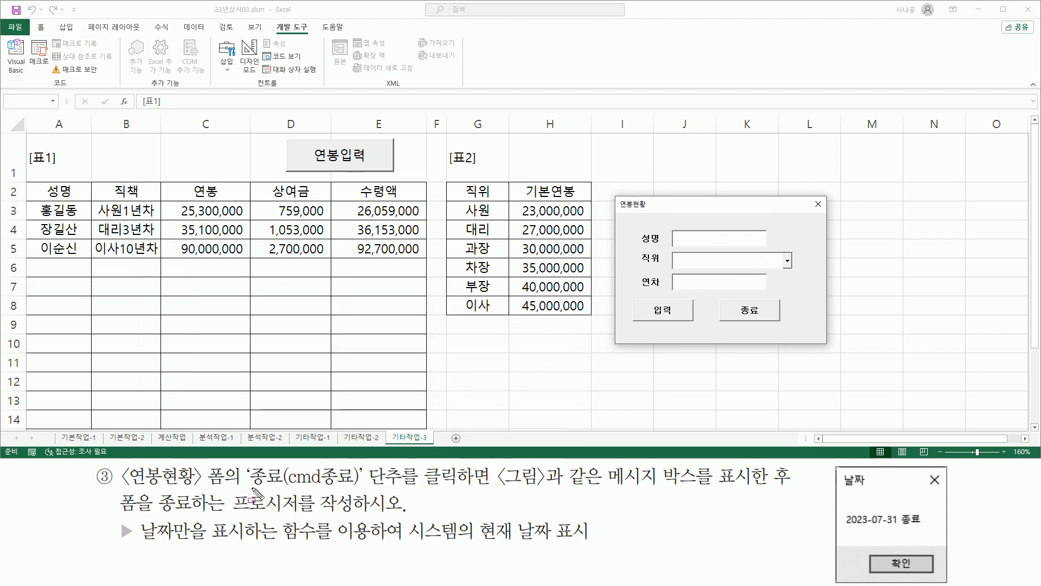
Read the cmd종료 requirement in task ③ on showing a message box and closing the form, and locate the form's 종료 button.
drag(246, 487, 400, 488)
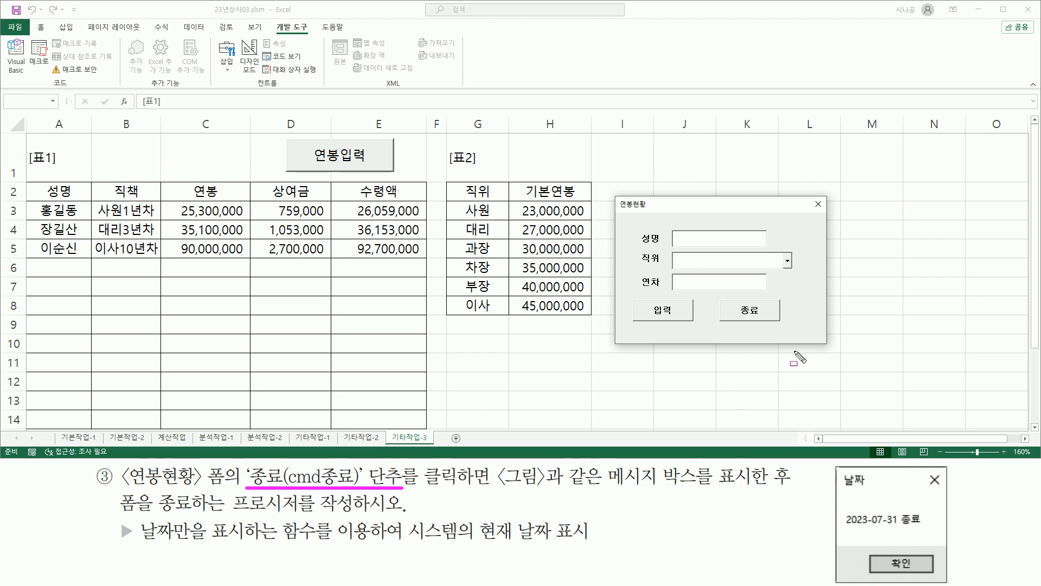
drag(723, 298, 781, 323)
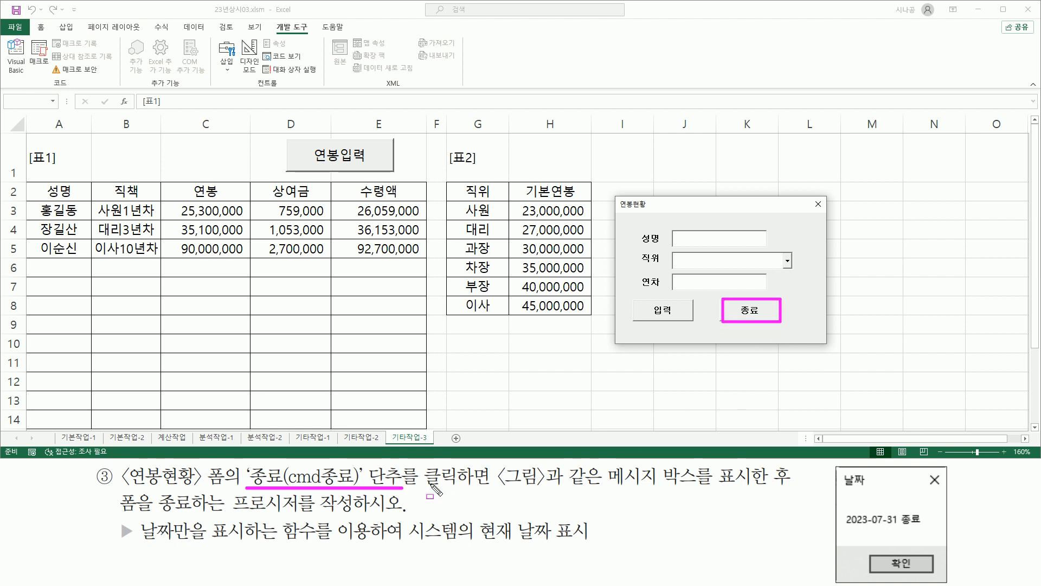
mouse_move(422, 487)
mouse_down()
mouse_move(477, 488)
mouse_move(444, 495)
mouse_move(480, 497)
mouse_move(781, 488)
mouse_up()
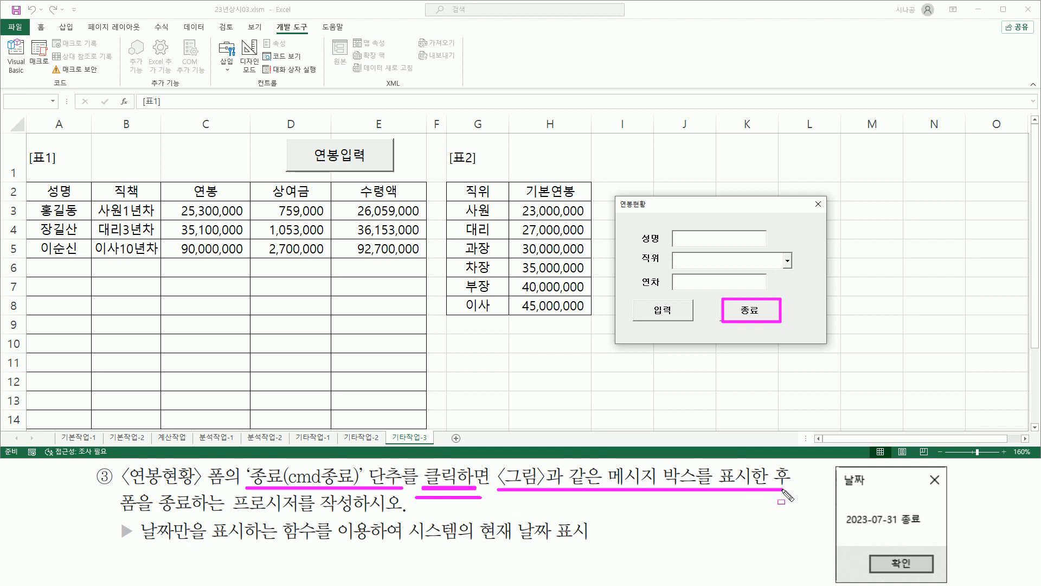
drag(120, 515, 195, 516)
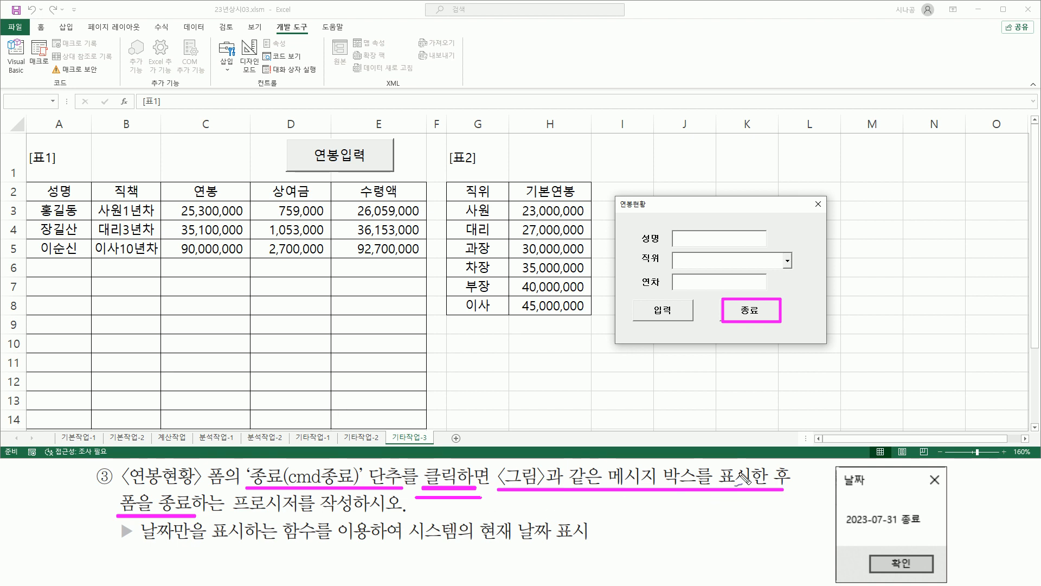
mouse_move(750, 472)
mouse_down()
mouse_move(766, 495)
mouse_move(781, 463)
mouse_up()
drag(200, 517, 117, 516)
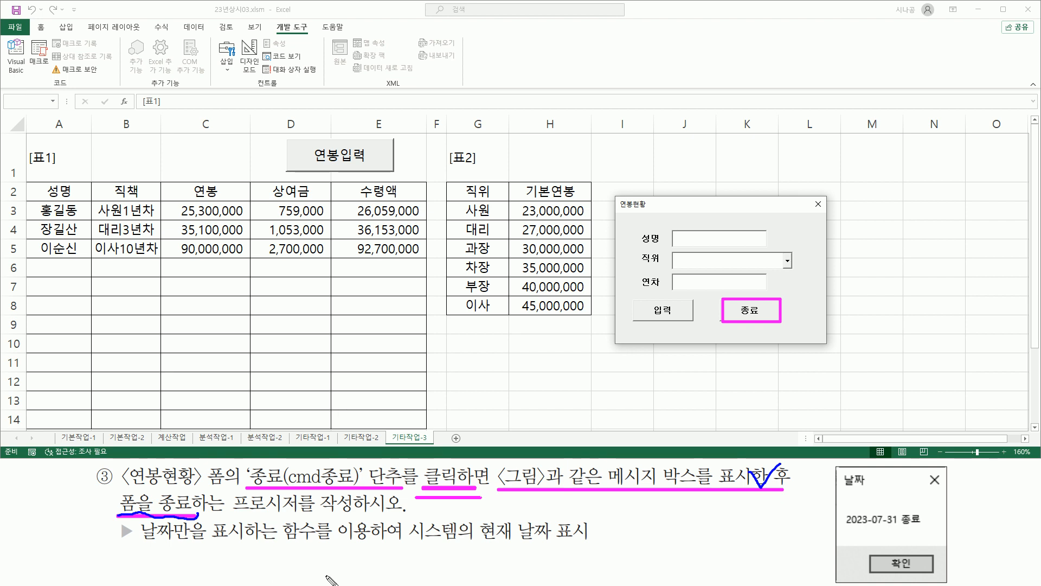
Examine the sample message box's title, date, text and button, and the instruction to use a date-only function for the current system date.
drag(840, 539, 845, 538)
key(e)
mouse_move(833, 463)
mouse_down()
mouse_move(839, 506)
mouse_move(952, 583)
mouse_up()
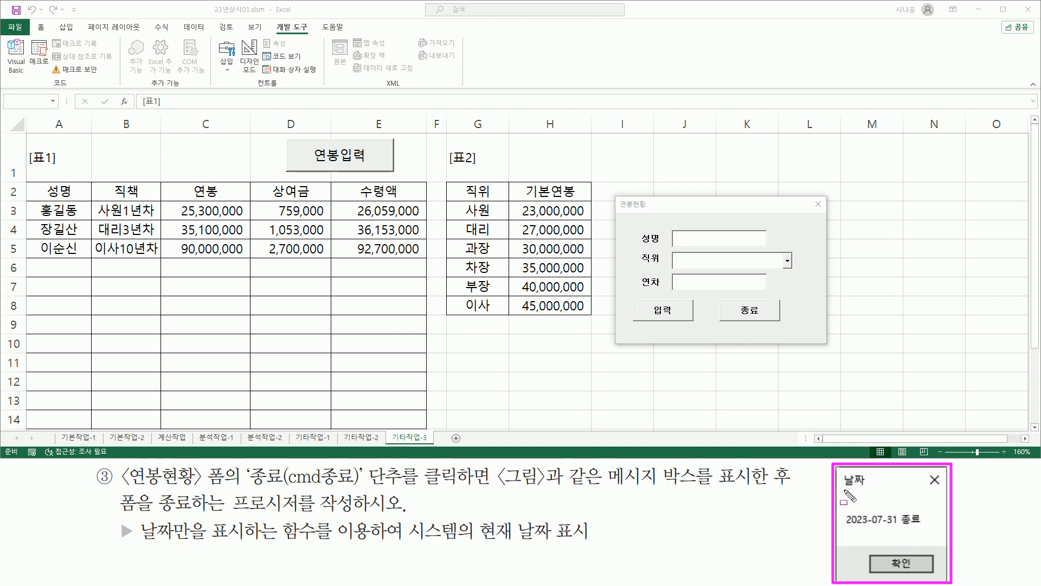
drag(842, 489, 867, 489)
drag(845, 529, 895, 530)
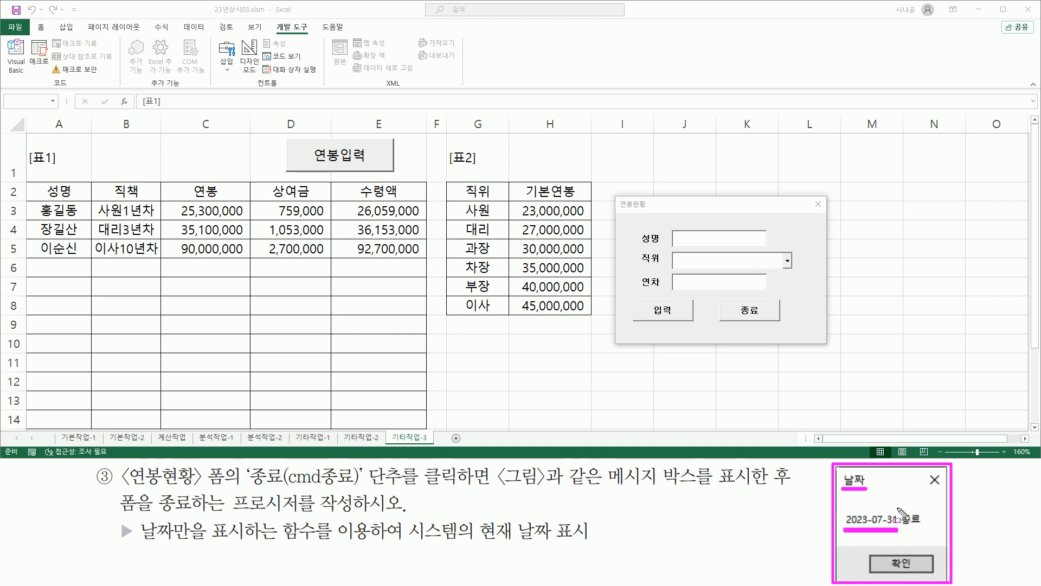
drag(909, 525, 929, 533)
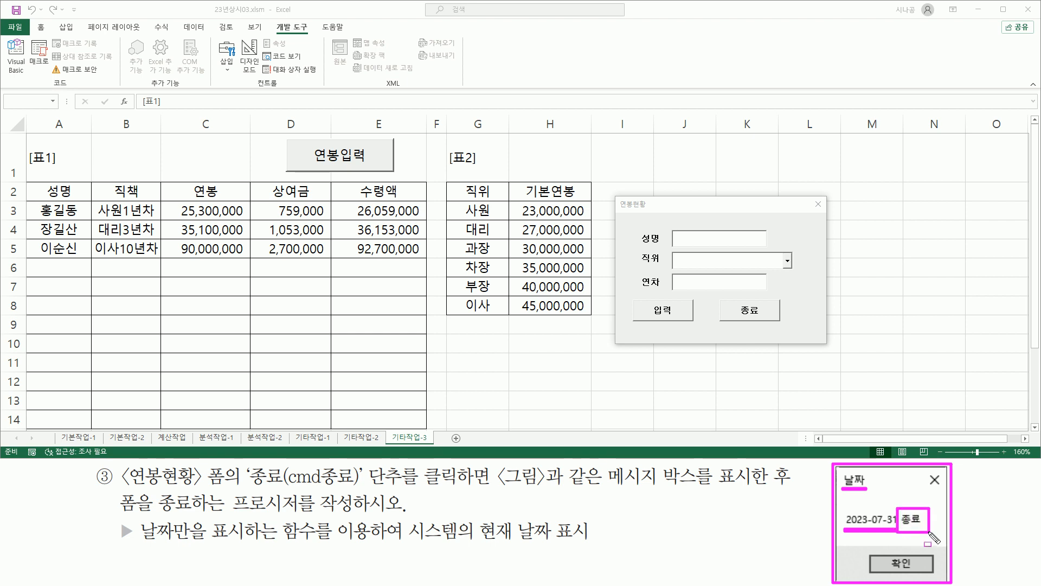
mouse_move(869, 554)
mouse_down()
mouse_move(947, 585)
mouse_move(934, 572)
mouse_up()
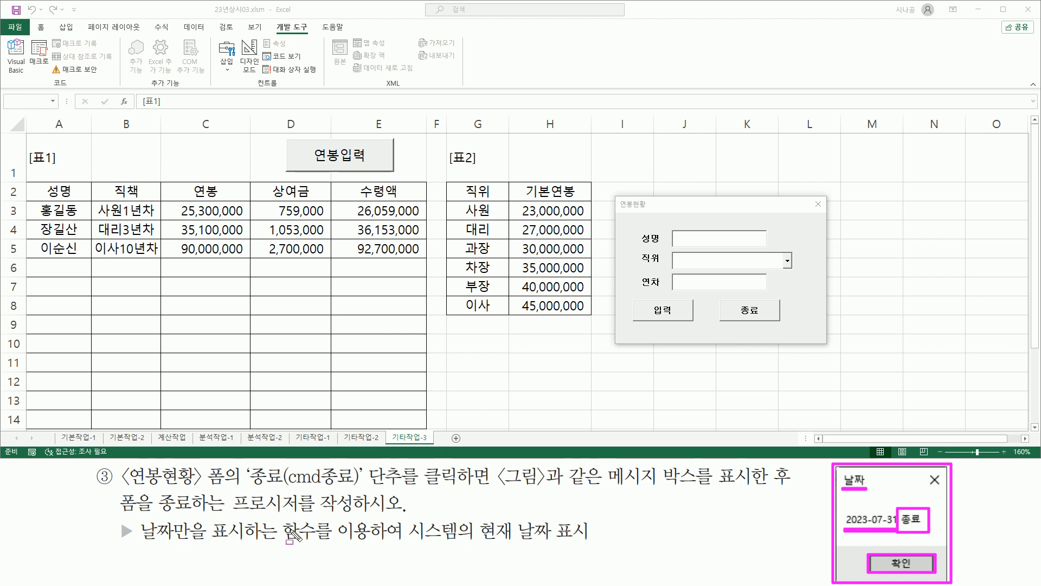
drag(138, 543, 317, 543)
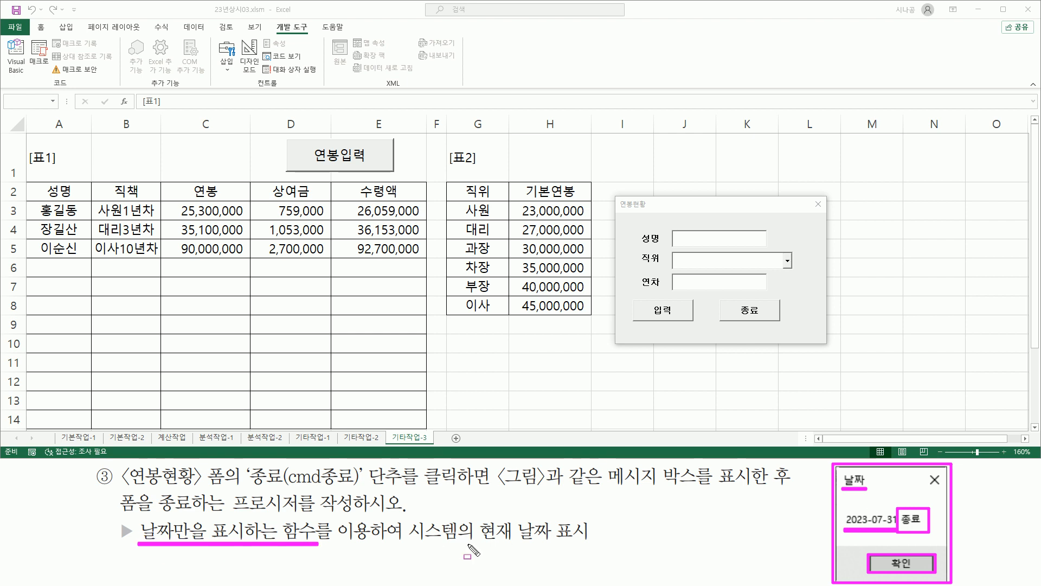
drag(475, 543, 595, 543)
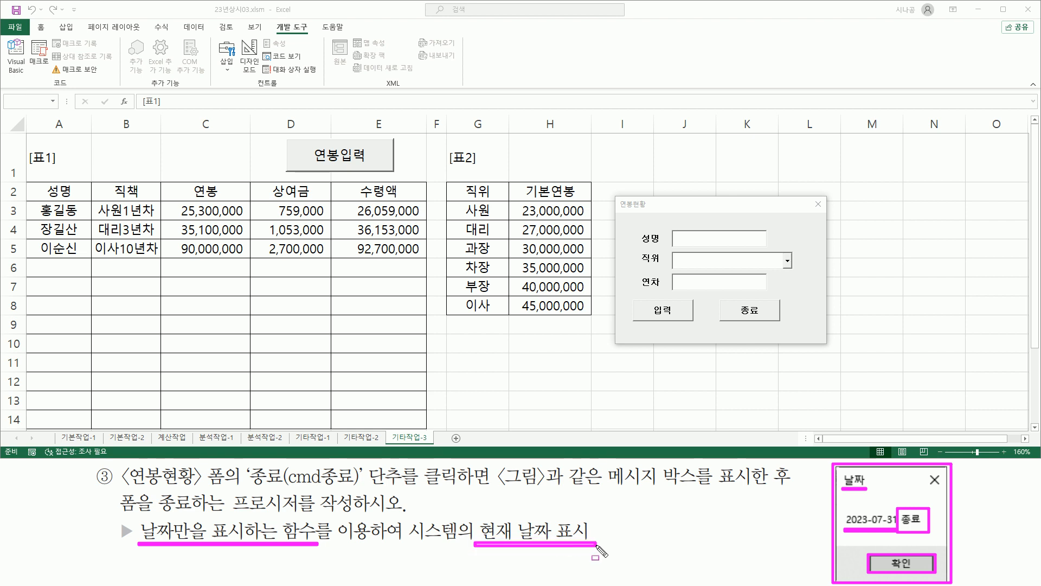
Close the 연봉현황 form and switch to the Visual Basic editor.
key(Escape)
click(819, 204)
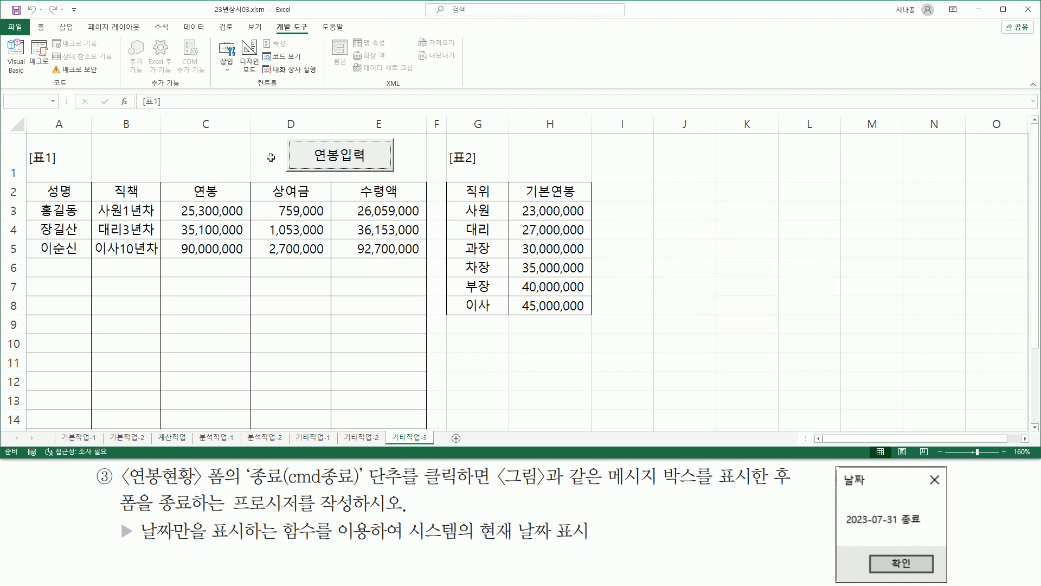
drag(6, 36, 26, 78)
key(Escape)
click(16, 59)
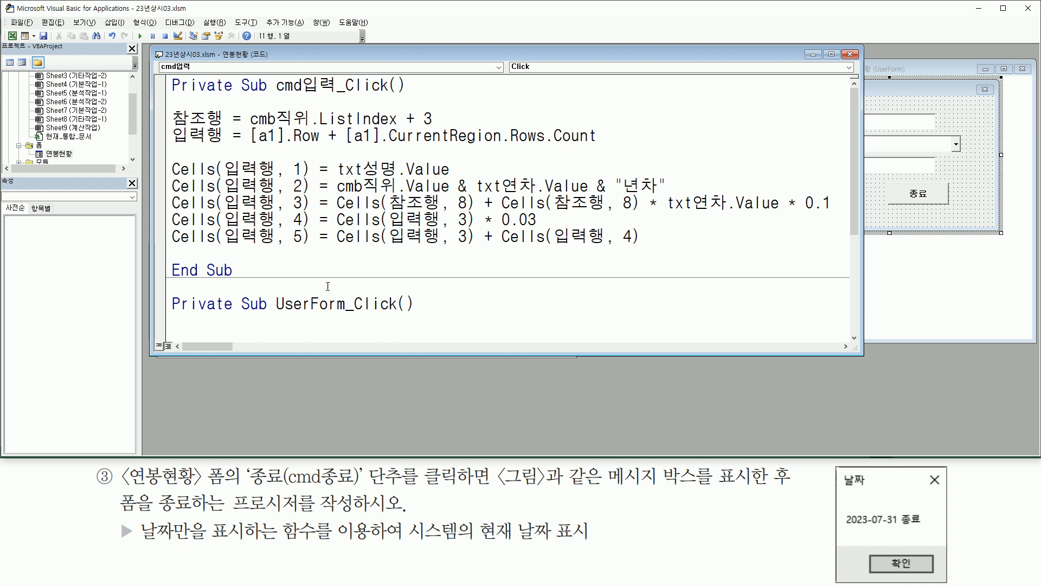
Create the cmd종료_Click procedure from the 종료 button on the 연봉현황 form and add blank lines to its body.
click(960, 234)
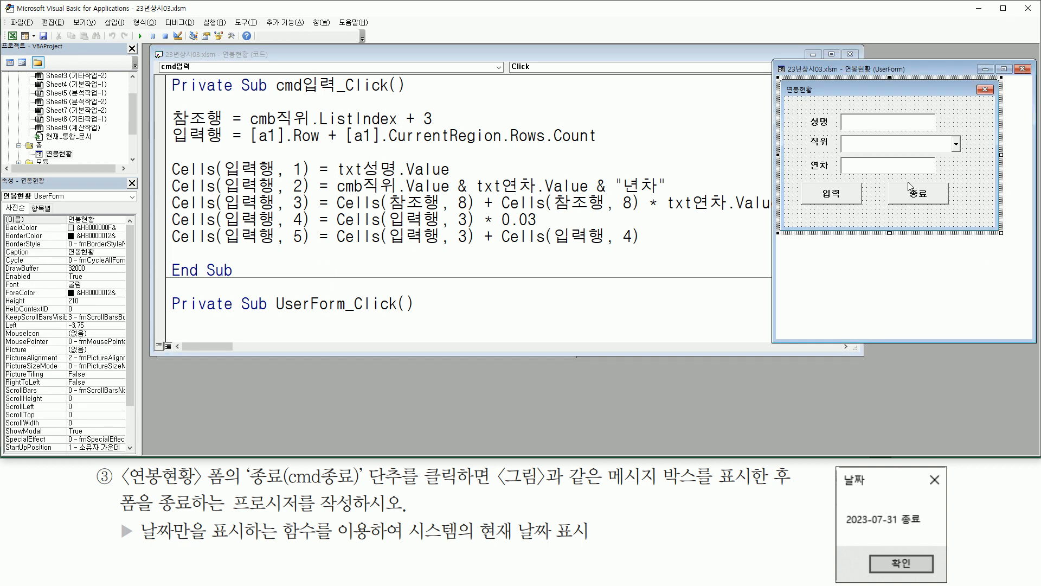
drag(887, 180, 954, 211)
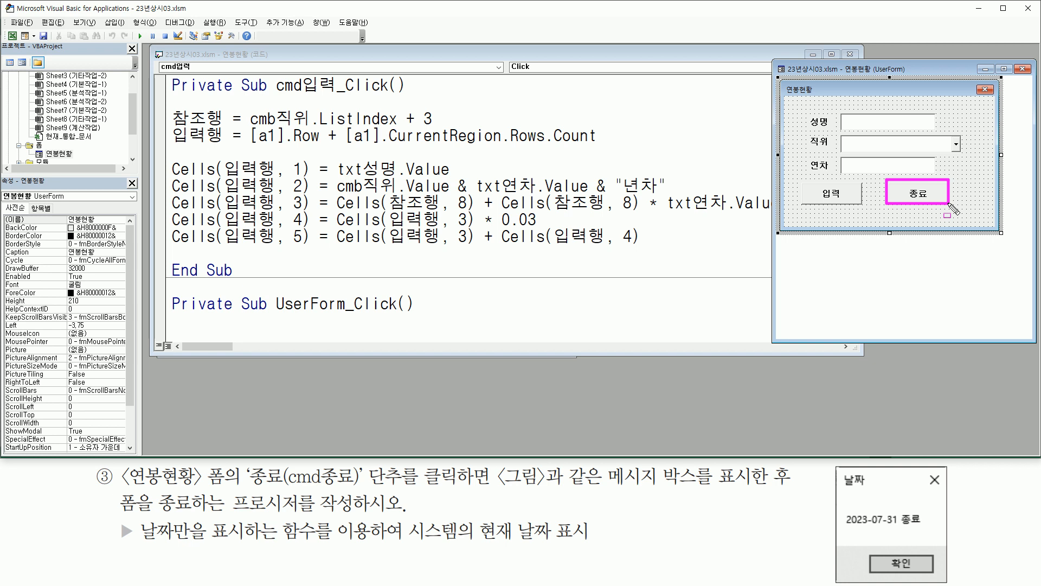
double_click(939, 198)
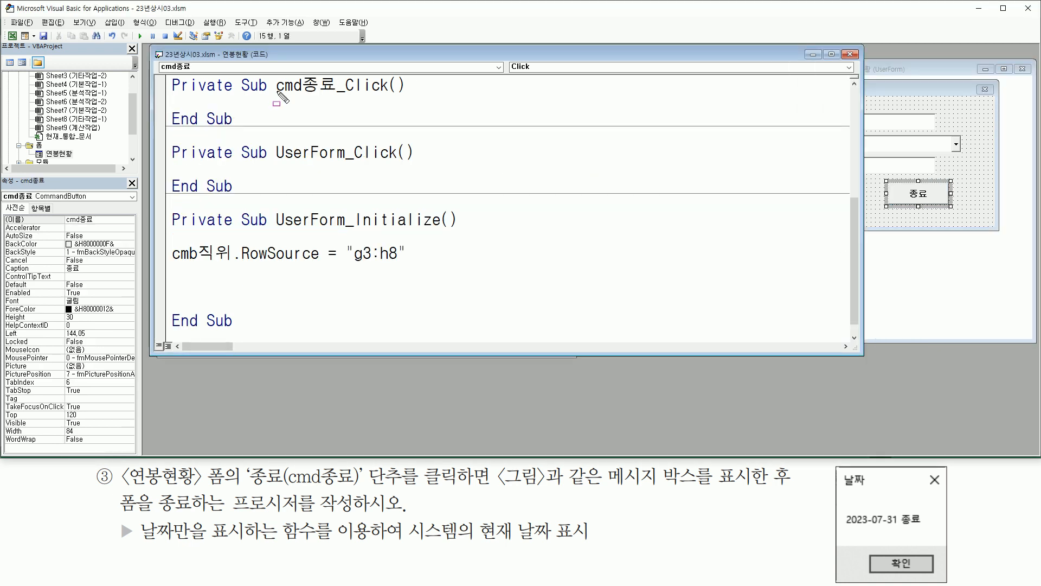
drag(271, 96, 402, 95)
click(237, 103)
key(Return)
key(Return)
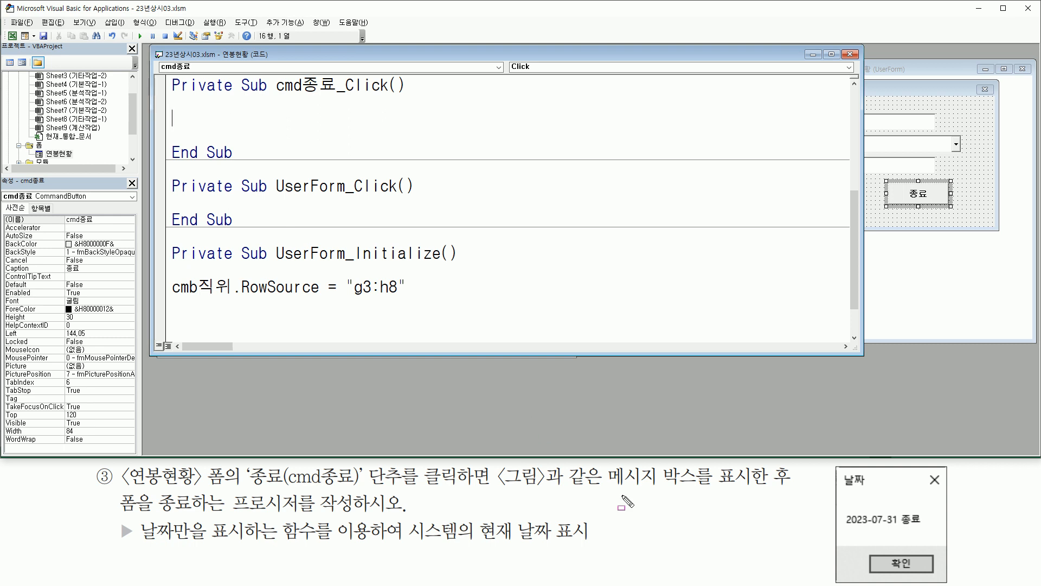
Start the message box statement in cmd종료_Click as msgbox date &, following the requirement in task ③.
drag(604, 489, 792, 489)
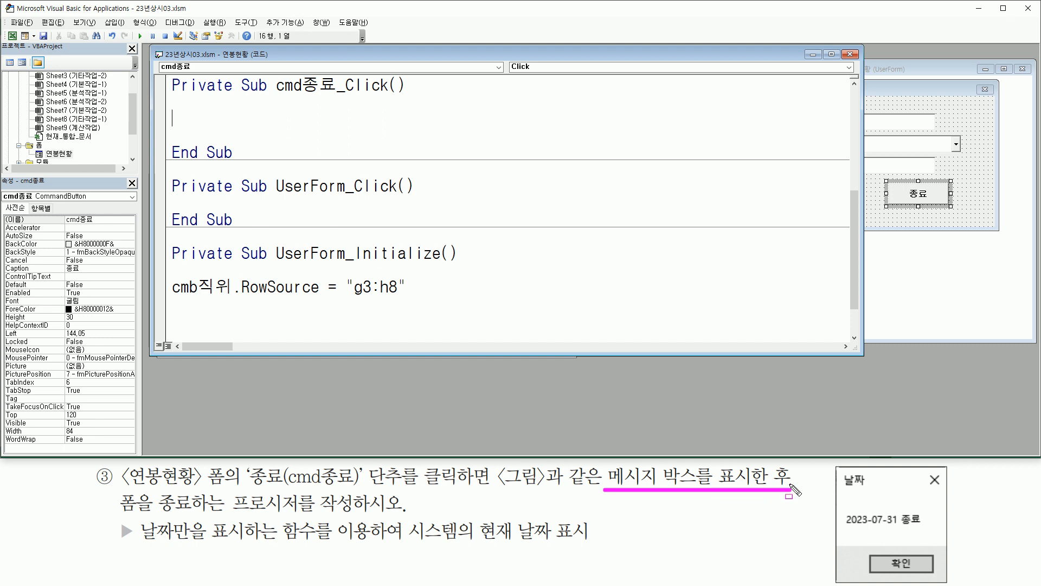
drag(750, 463, 796, 490)
drag(120, 514, 192, 514)
key(Escape)
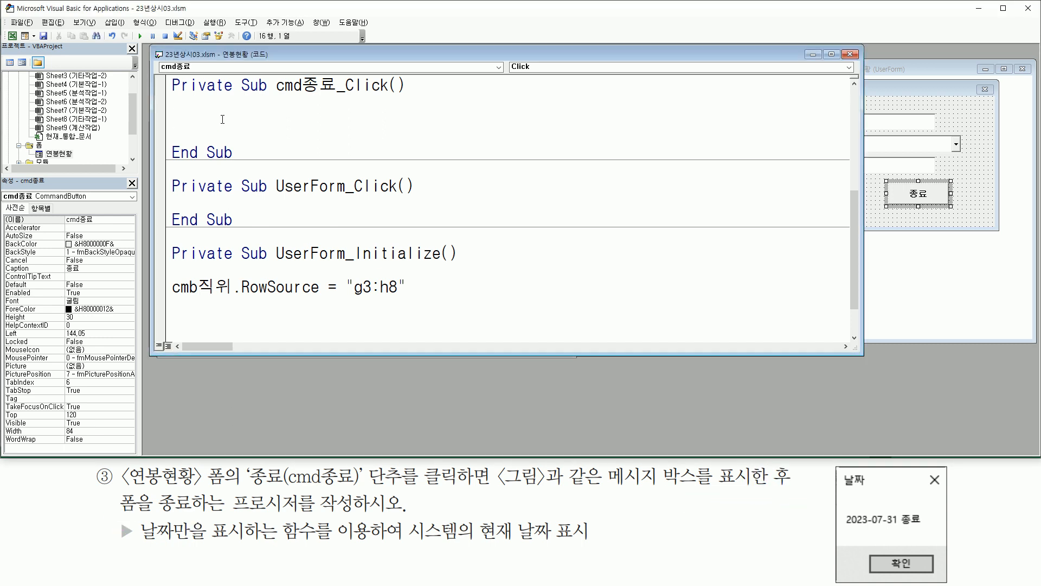
text(msgbox)
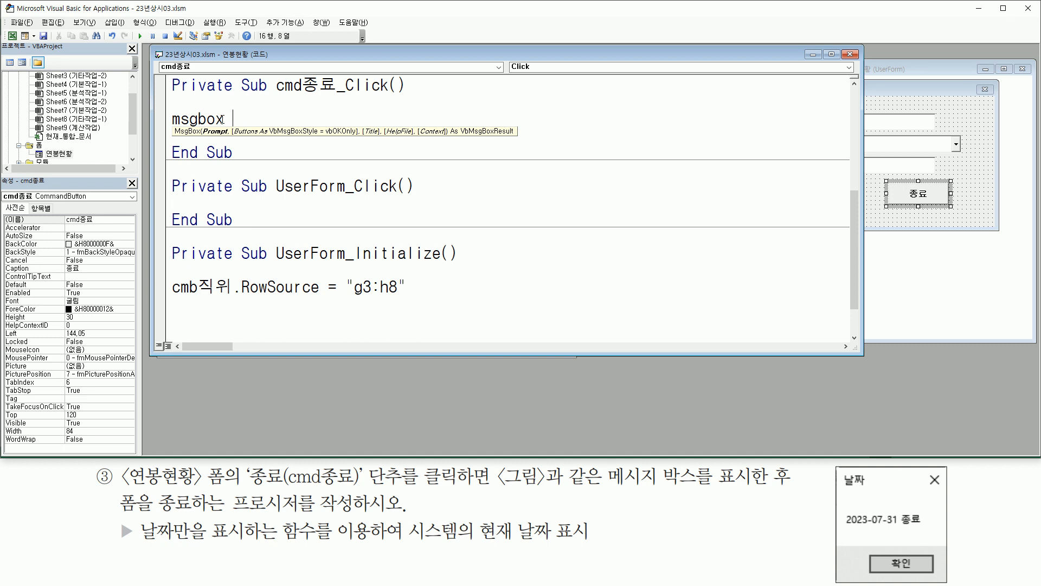
text(date)
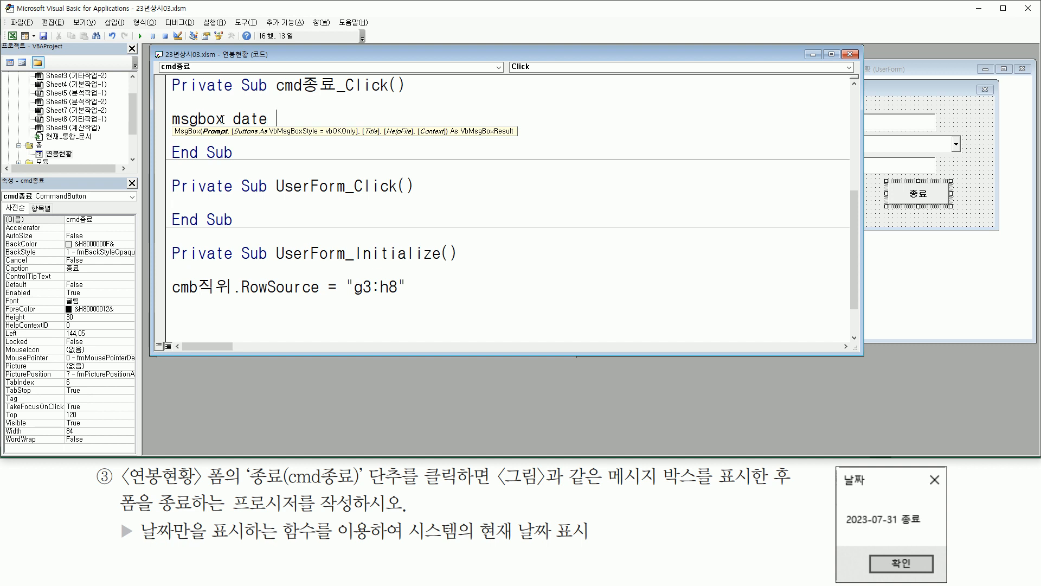
text( &)
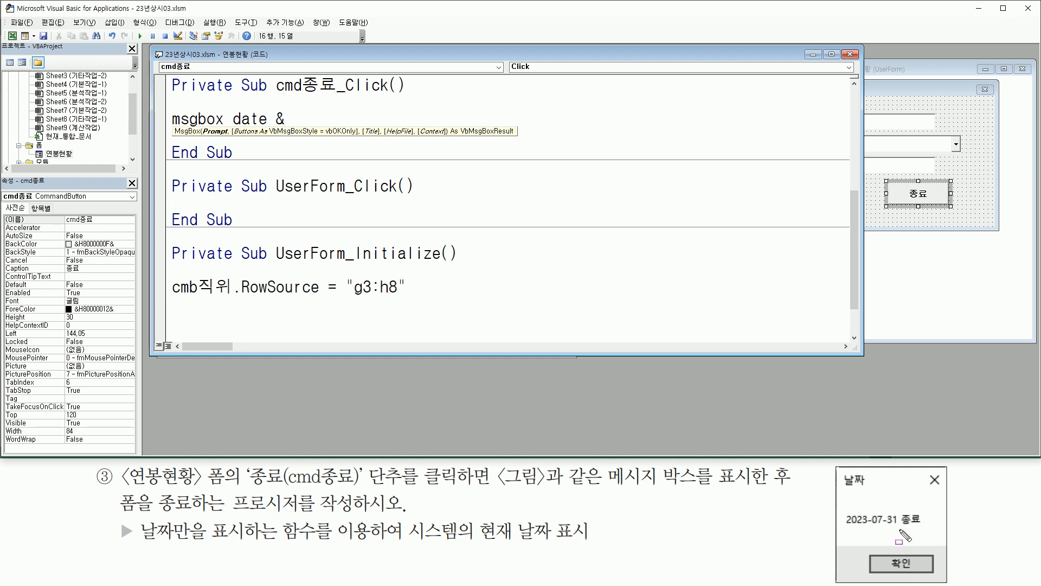
Append the text " 종료", with a leading space inside the quotes, to the message box prompt after date &.
drag(899, 527, 928, 527)
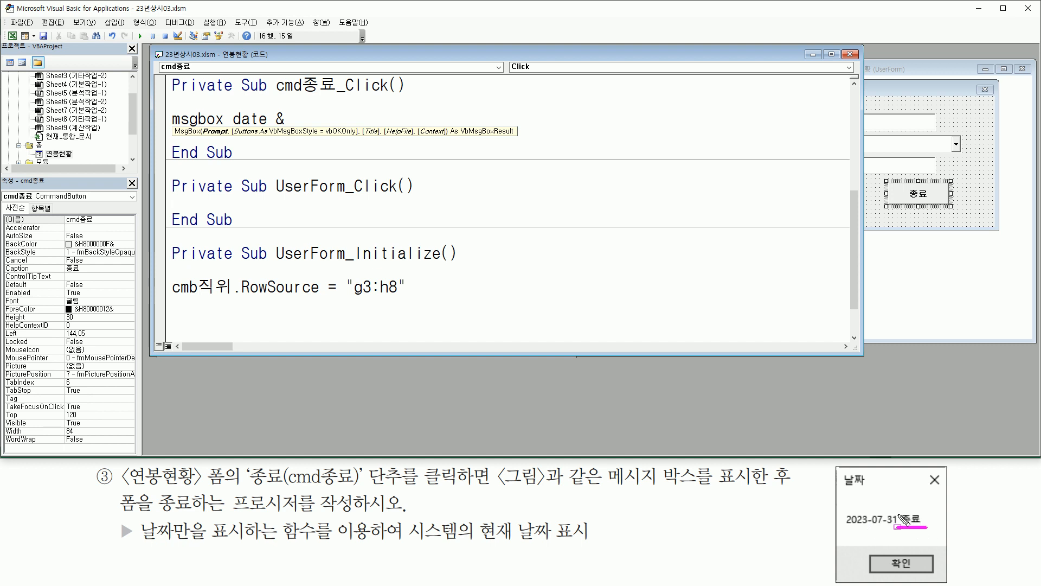
drag(898, 514, 899, 527)
key(Escape)
click(298, 118)
text(" )
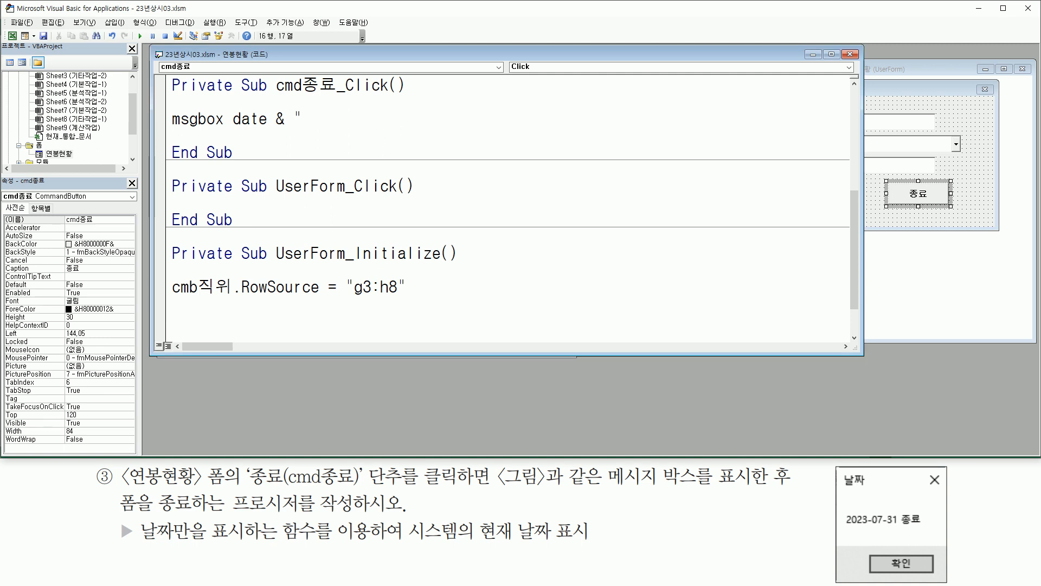
text(조)
text(료)
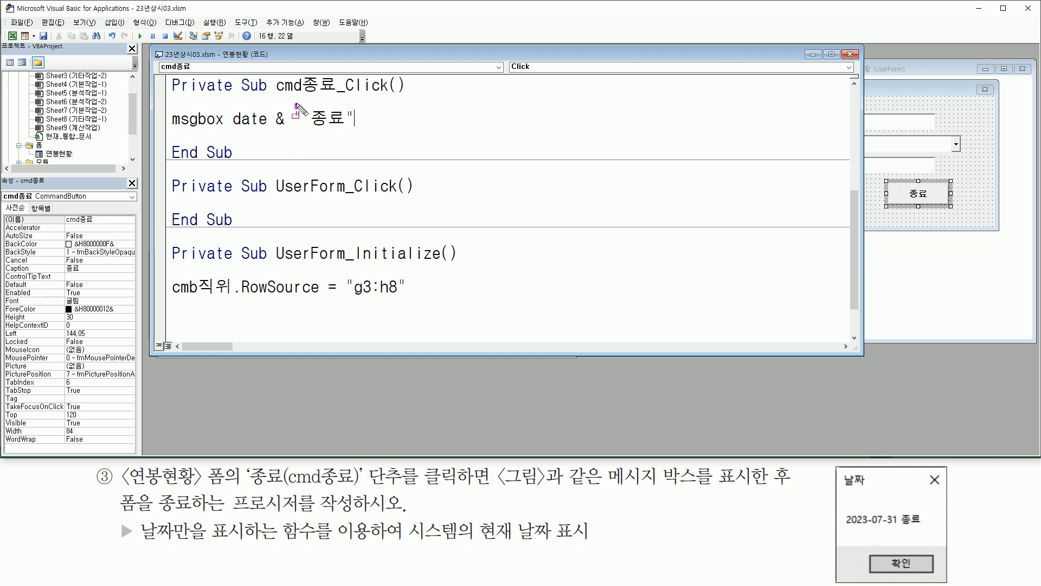
mouse_move(349, 105)
mouse_down()
mouse_move(333, 128)
mouse_move(345, 129)
mouse_move(304, 132)
mouse_move(313, 133)
mouse_up()
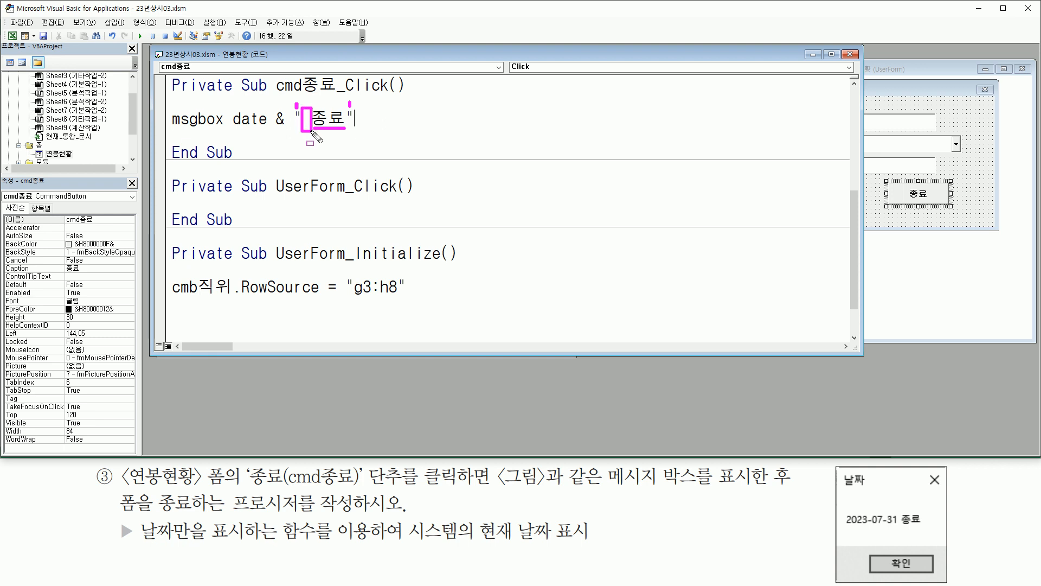
key(Escape)
click(365, 116)
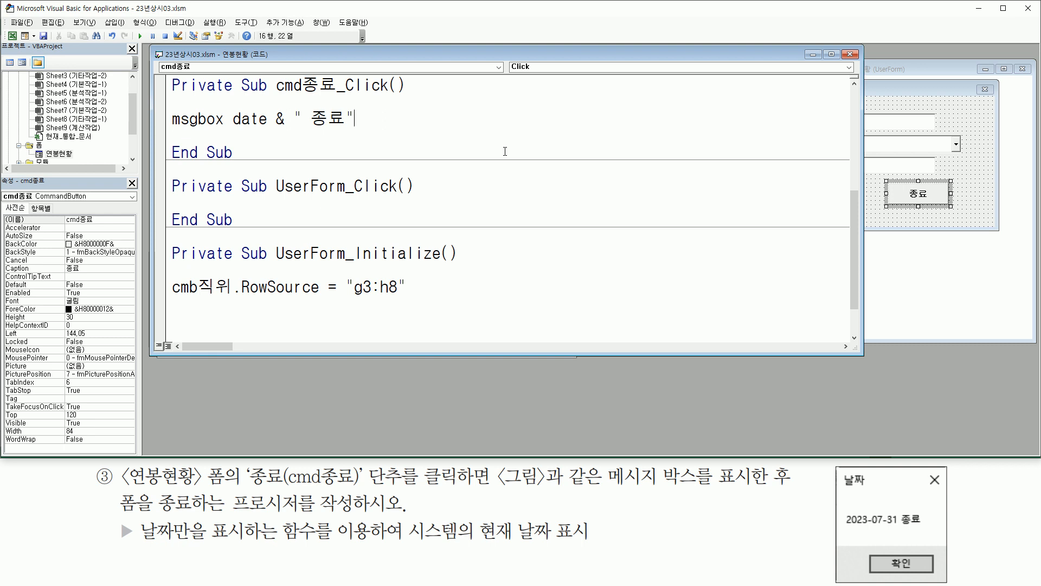
Add vbOKOnly as the buttons argument of the message box statement in cmd종료_Click.
text(,)
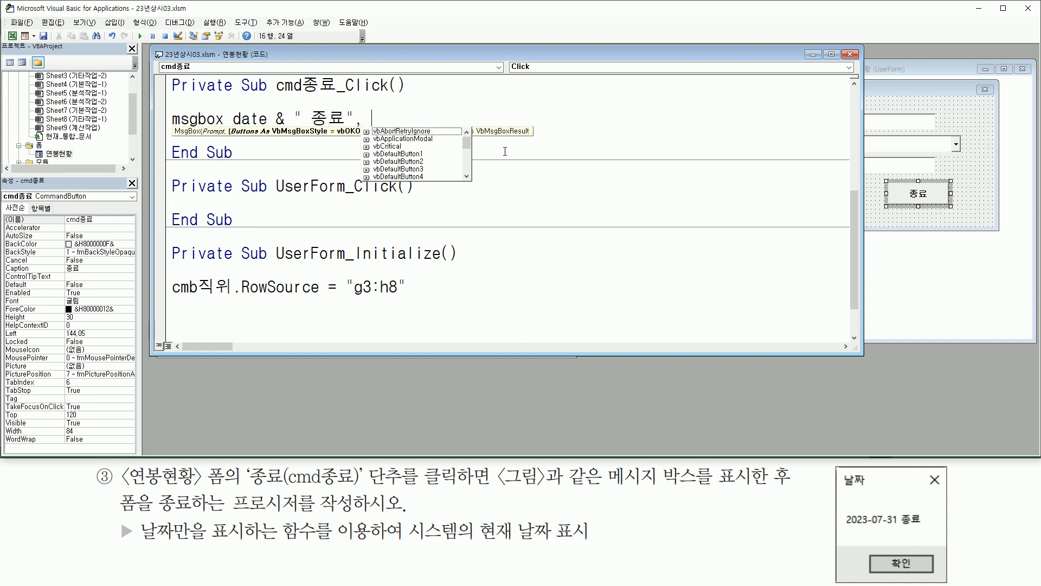
text(vboko)
key(Tab)
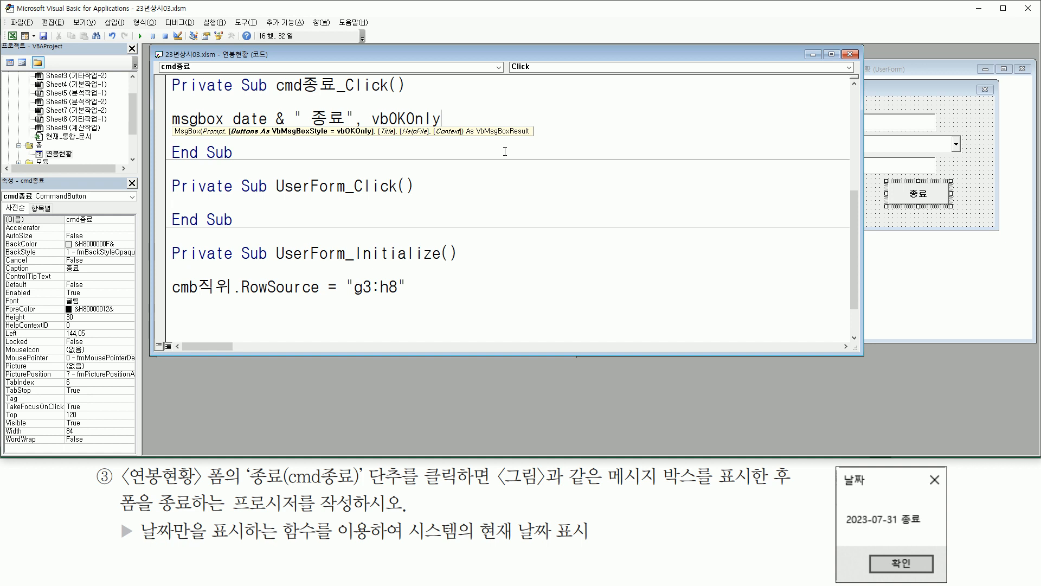
Add "날짜" as the message box title to complete the MsgBox statement, matching the sample picture.
text(,)
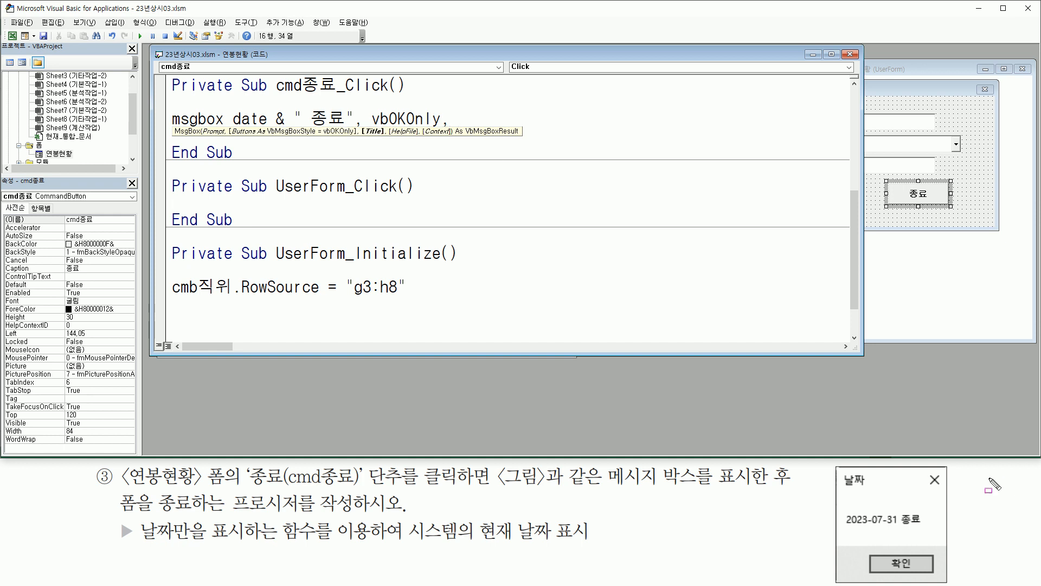
drag(838, 469, 868, 491)
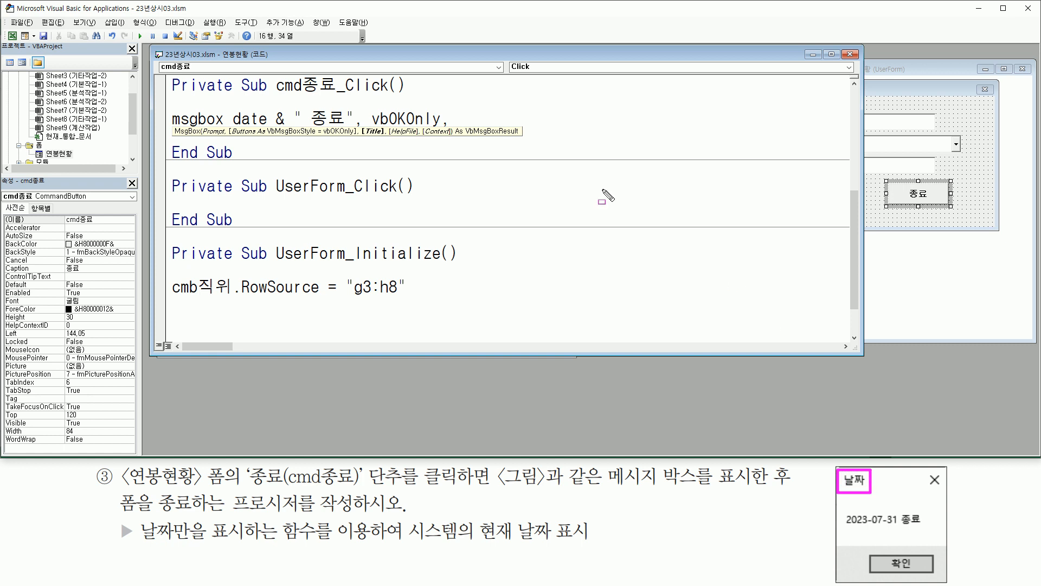
key(Escape)
click(516, 119)
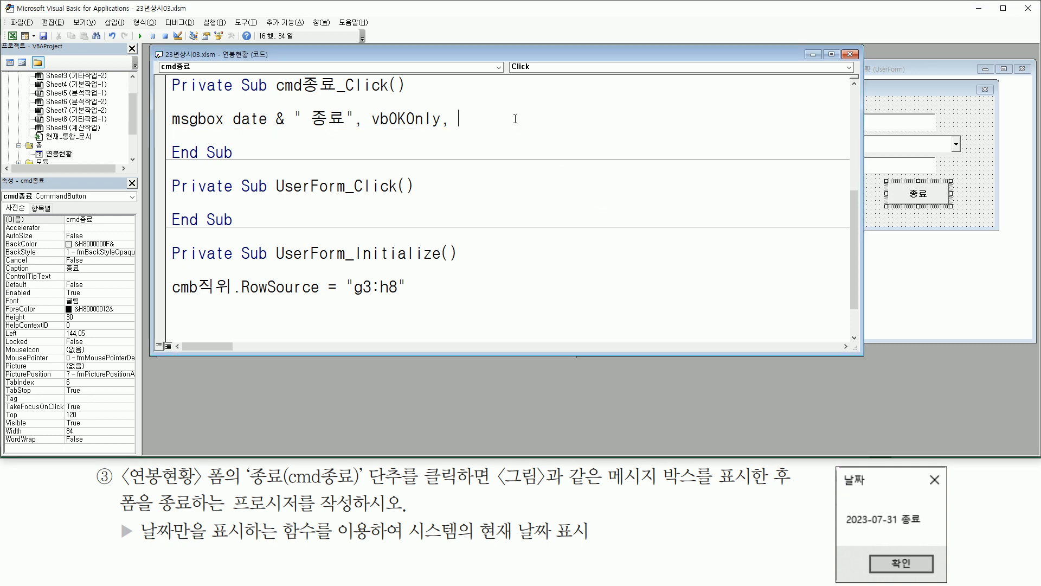
text("날짜)
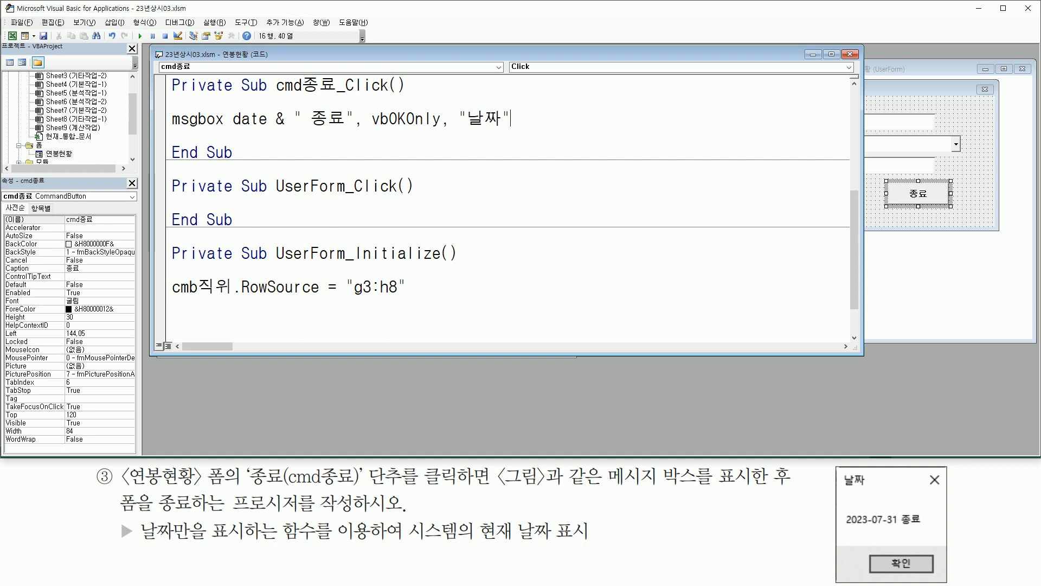
text(")
key(Return)
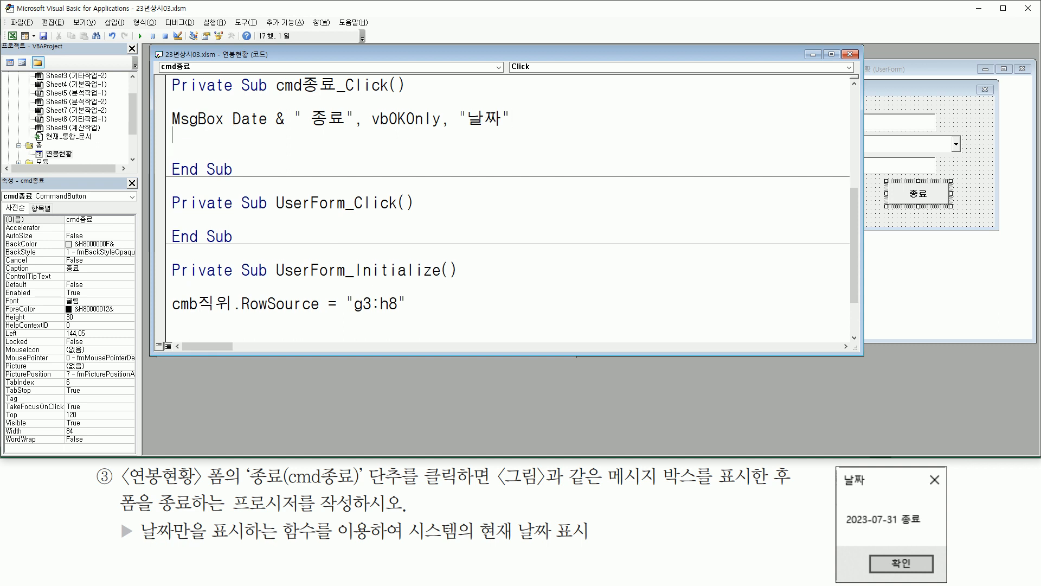
drag(229, 132, 518, 133)
key(Escape)
key(ctrl+2)
Add the statement Unload Me below the MsgBox line in cmd종료_Click, leaving a blank line between them.
drag(608, 489, 792, 490)
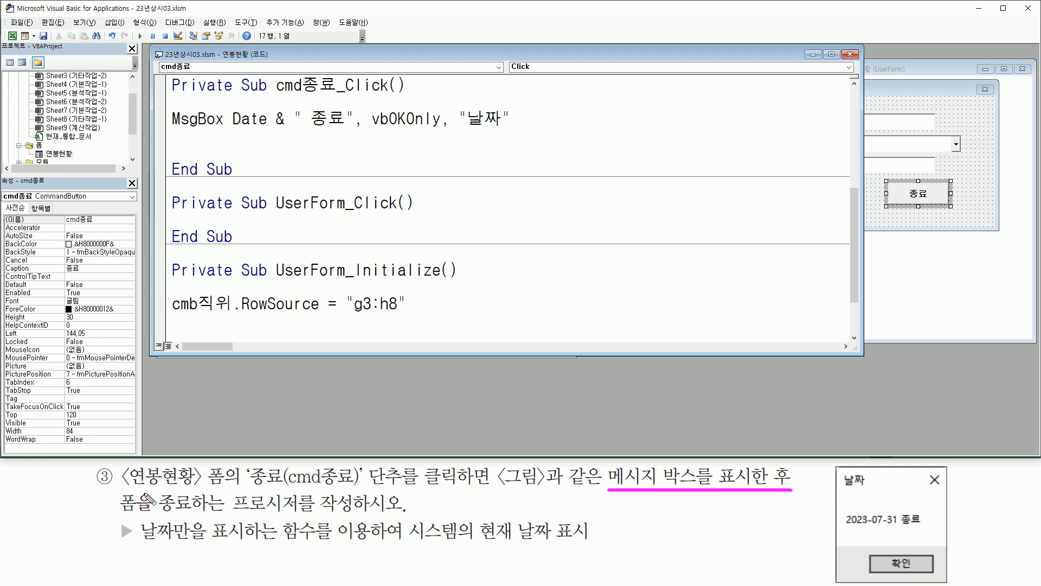
mouse_move(117, 489)
mouse_down()
mouse_move(220, 517)
mouse_move(207, 516)
mouse_up()
key(Escape)
click(229, 146)
key(Return)
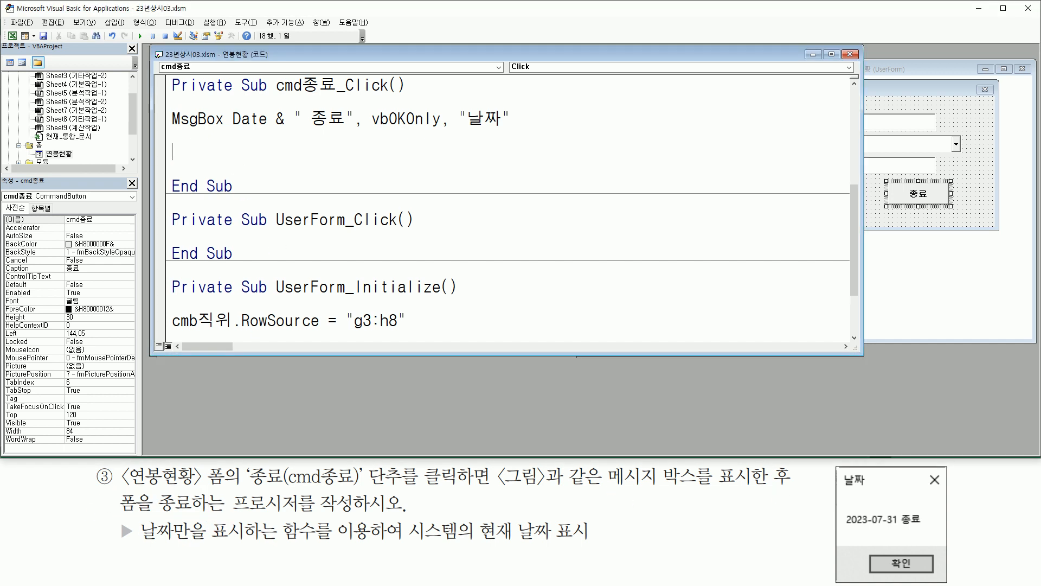
text(unload me)
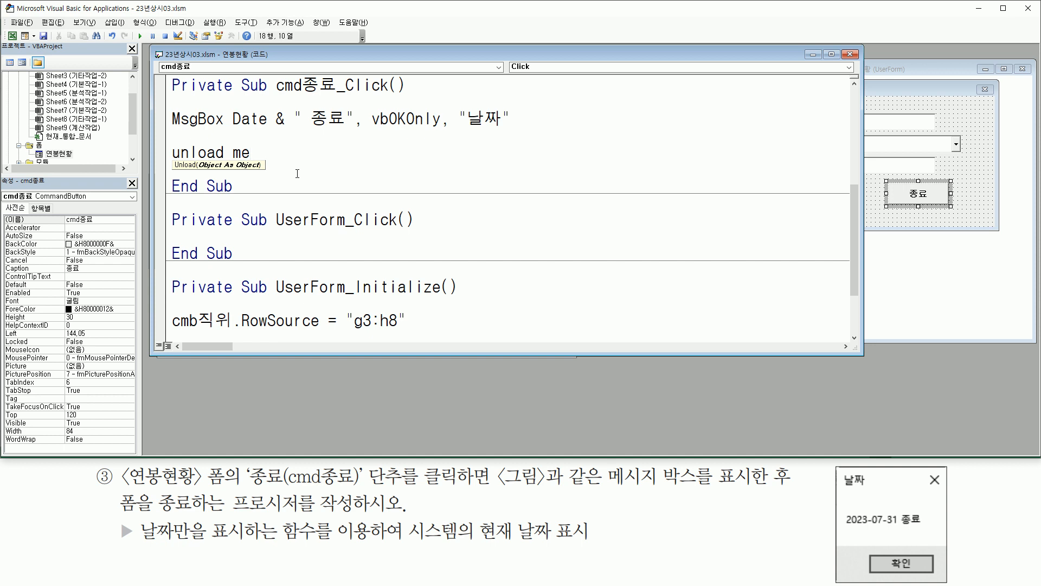
key(Down)
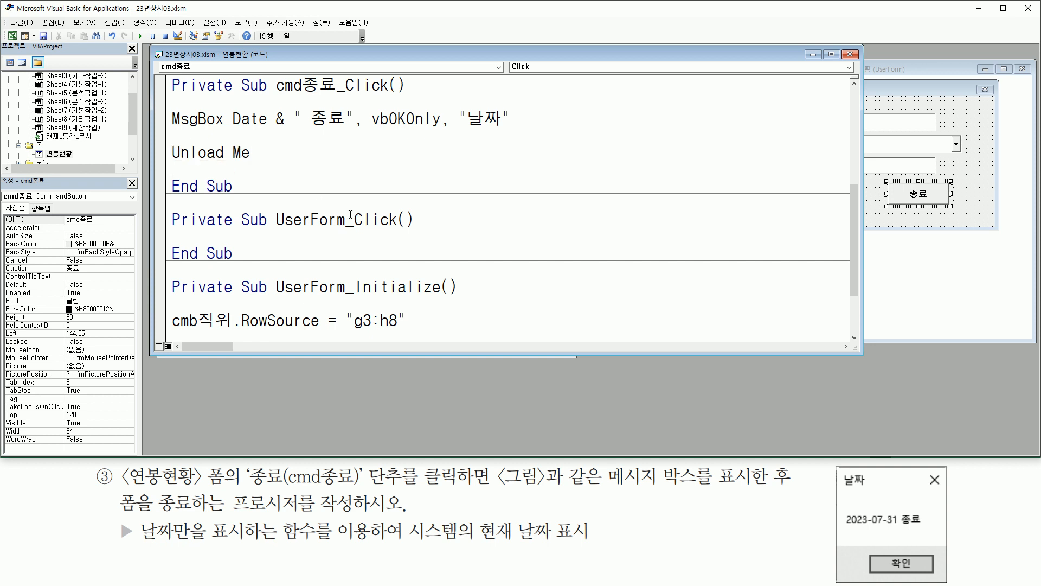
Switch to Excel, open the 연봉현황 form with 연봉입력 beside the tables, and test its 종료 button.
click(13, 36)
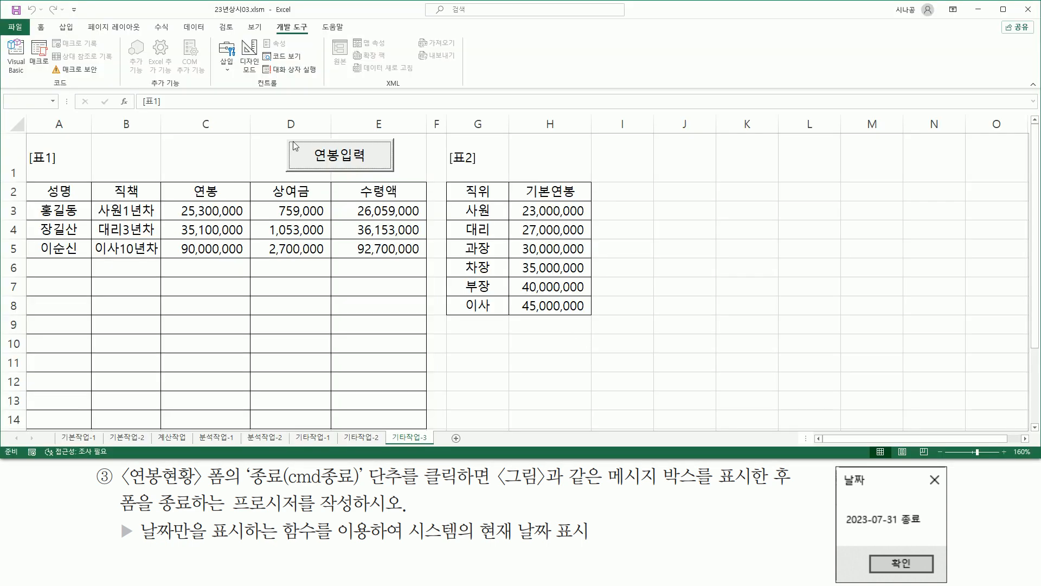
click(364, 162)
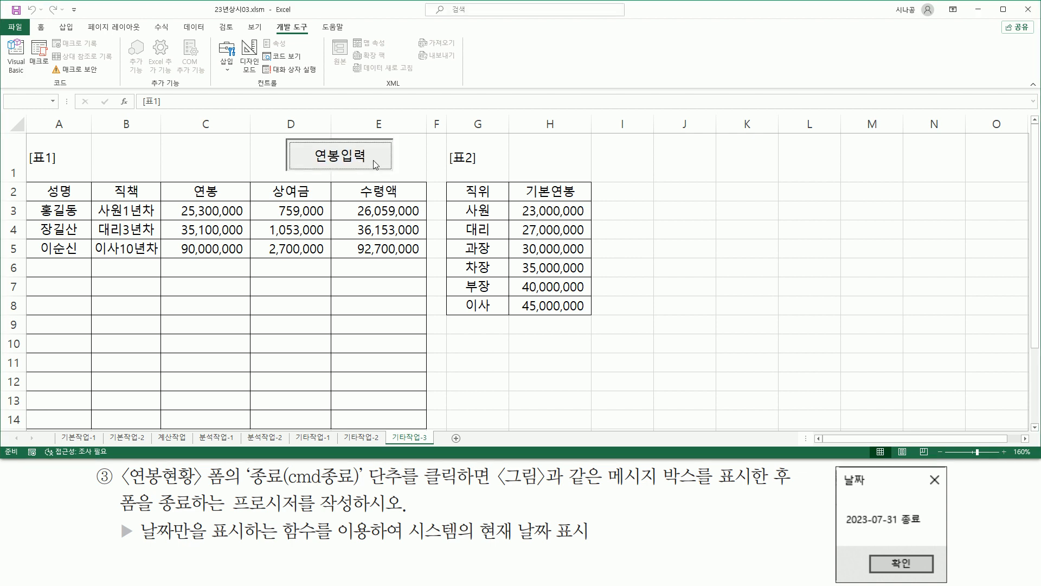
drag(84, 163, 728, 169)
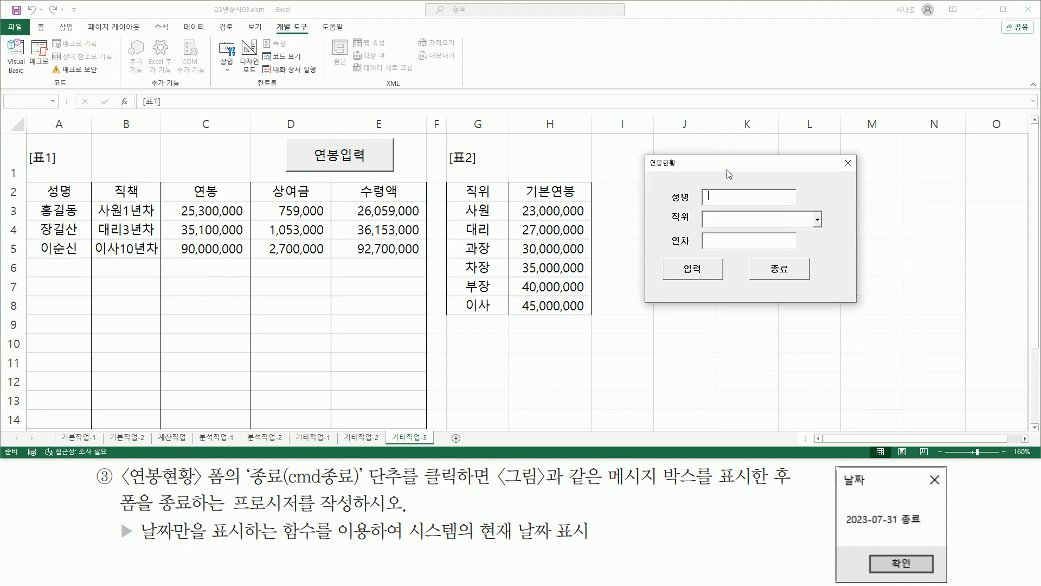
drag(751, 256, 812, 280)
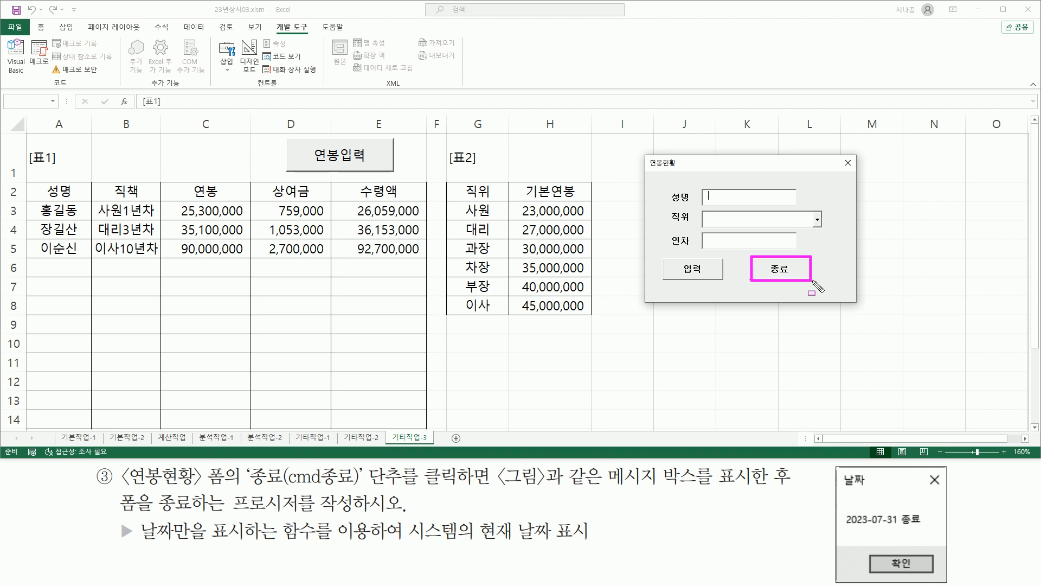
click(784, 279)
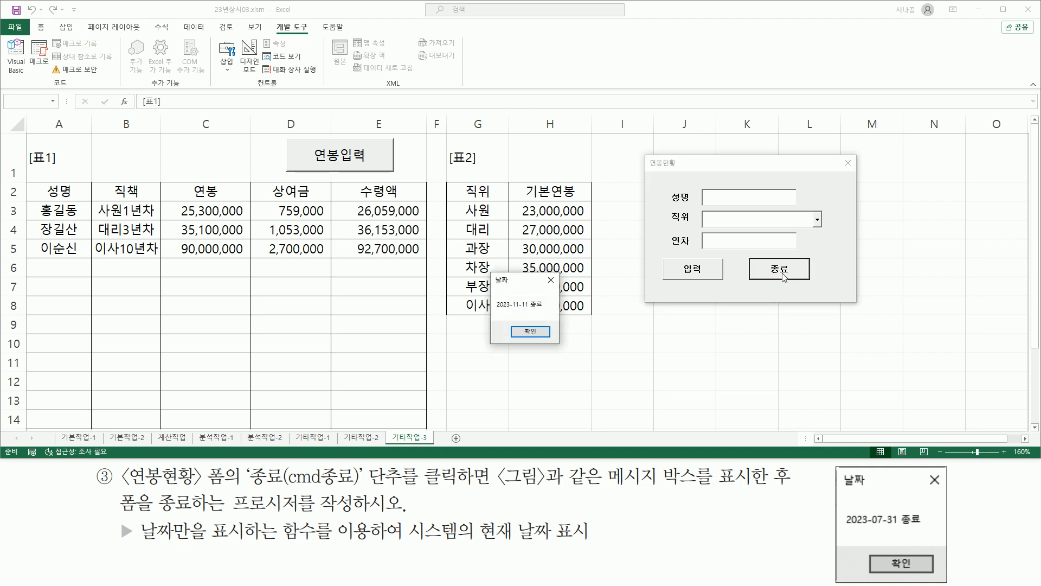
drag(523, 280, 651, 338)
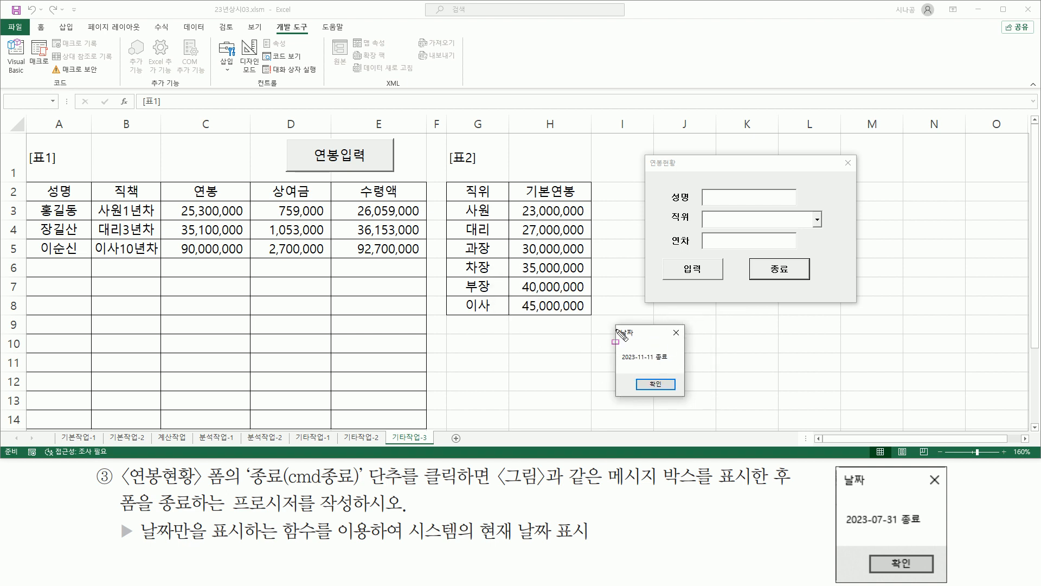
Compare the displayed message box's title, date, text and button with the sample picture in task ③.
mouse_move(614, 324)
mouse_down()
mouse_move(619, 384)
mouse_move(689, 400)
mouse_up()
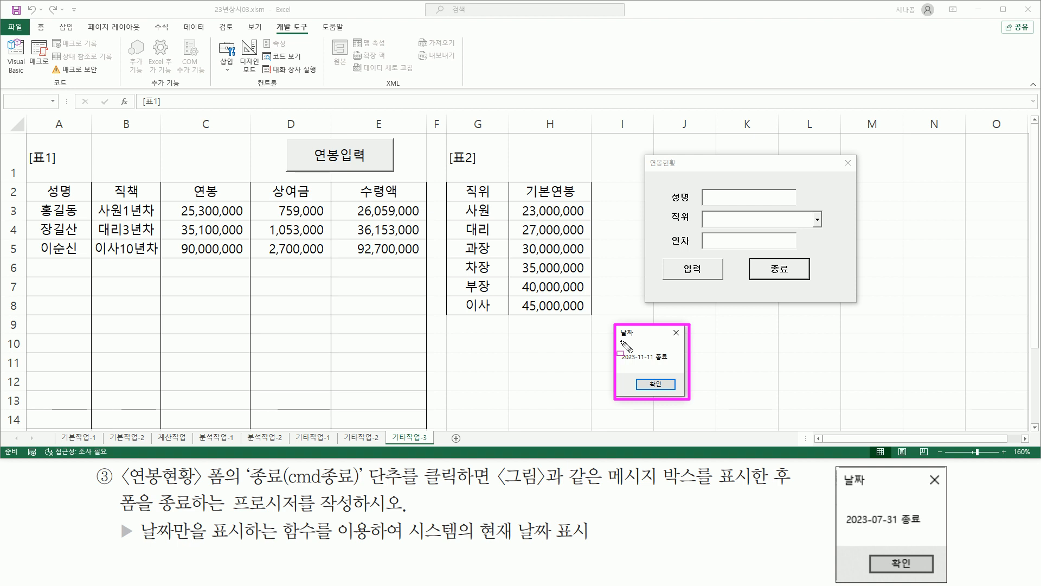
drag(621, 342, 635, 342)
drag(842, 492, 866, 491)
drag(622, 363, 653, 363)
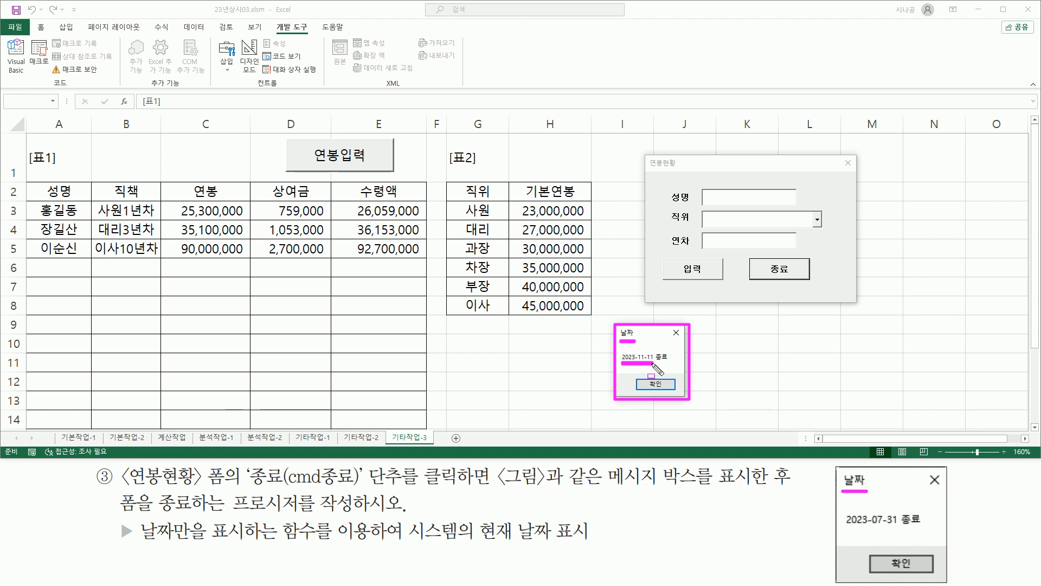
drag(655, 363, 673, 363)
drag(847, 526, 935, 526)
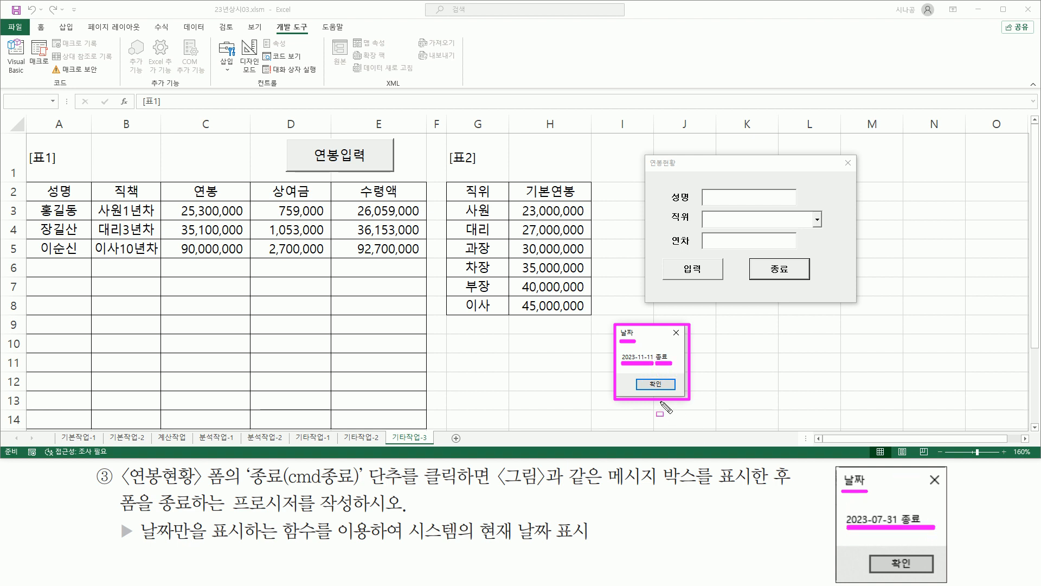
drag(637, 378, 669, 391)
drag(887, 553, 922, 573)
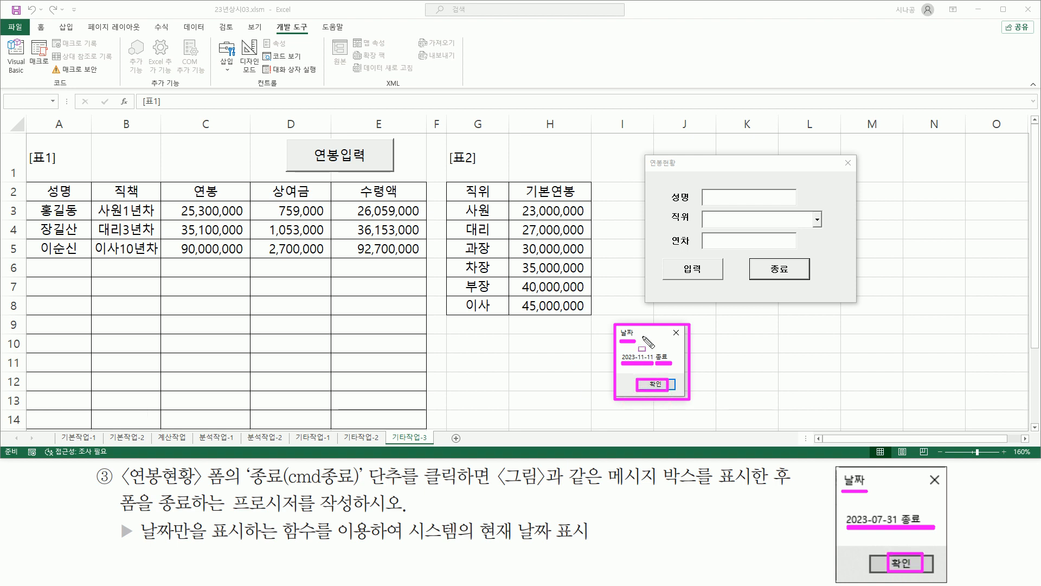
key(Escape)
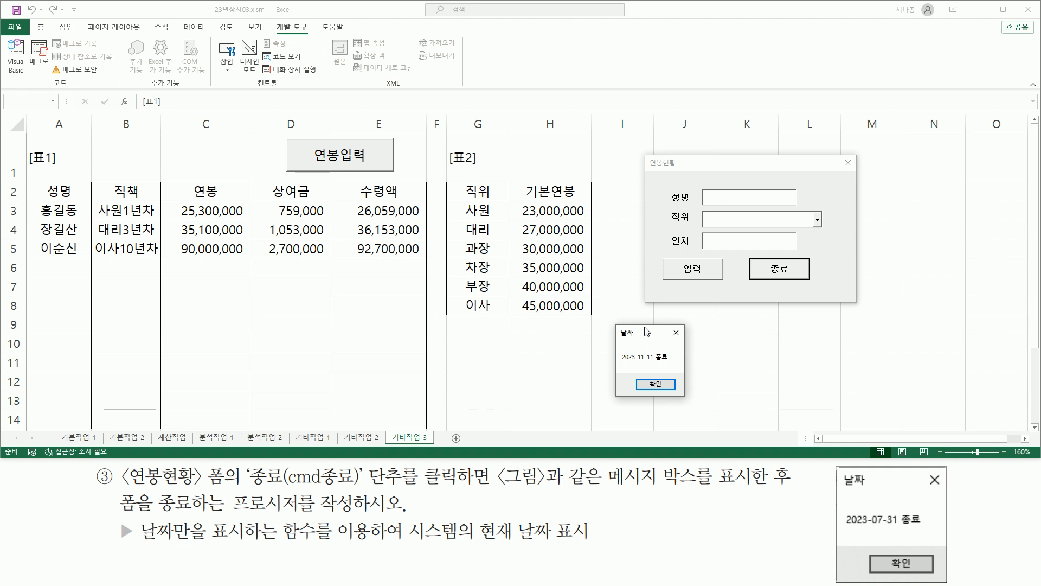
Confirm the 날짜 message box with 확인 to test that the 연봉현황 form closes.
drag(642, 374, 674, 397)
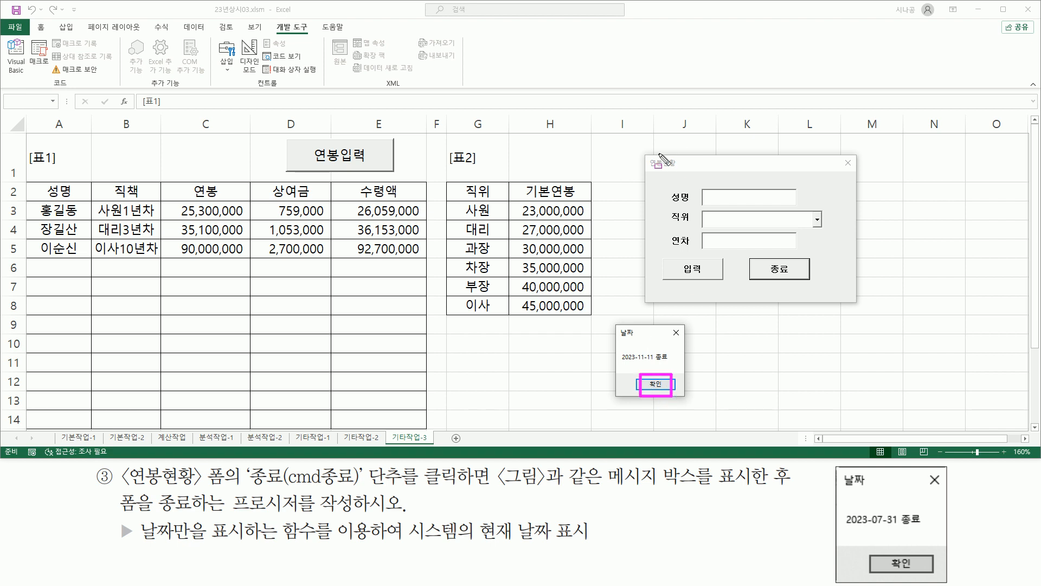
drag(644, 153, 856, 306)
key(Escape)
click(652, 384)
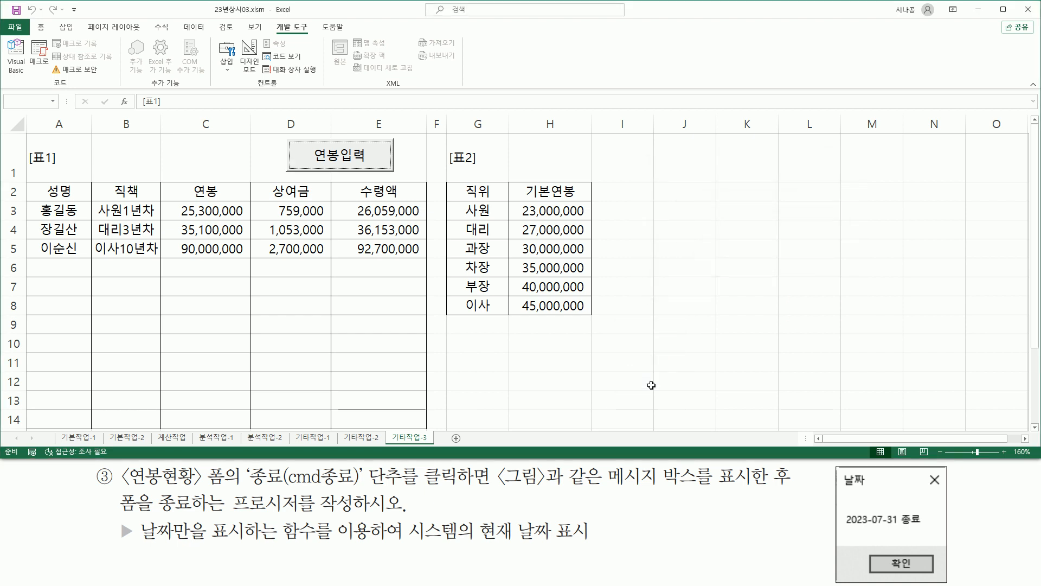